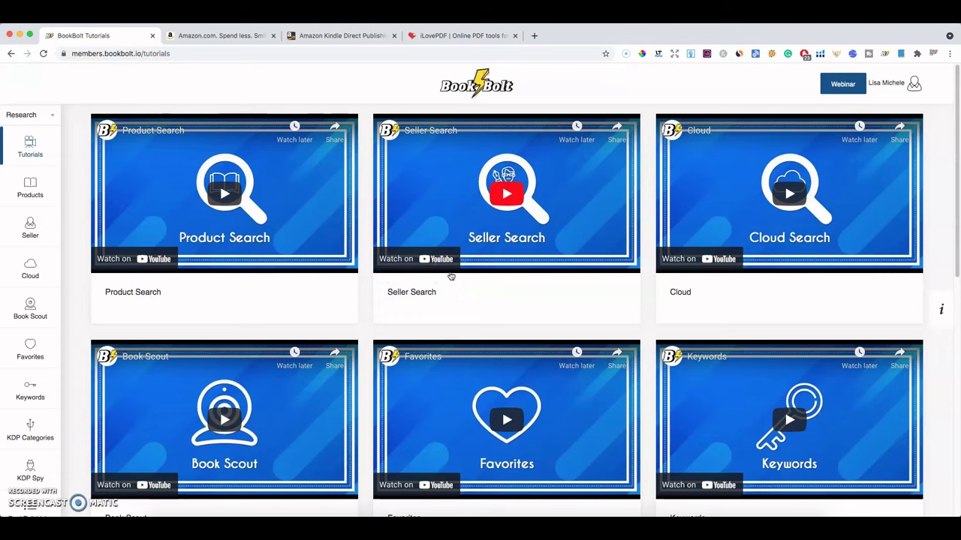
left_click(442, 259)
left_click_drag(955, 173, 957, 214)
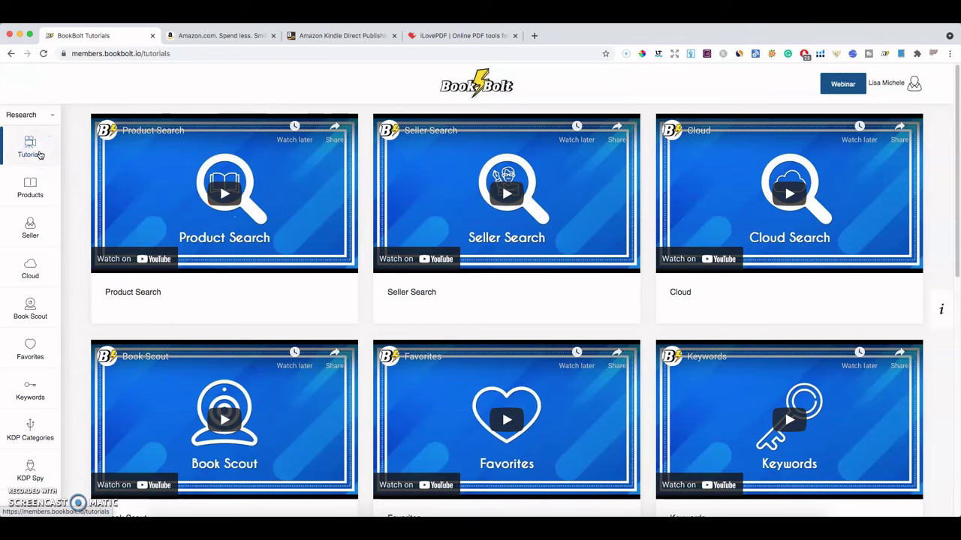
- Open the product search in the research tools, ready for a keyword entry
left_click(31, 190)
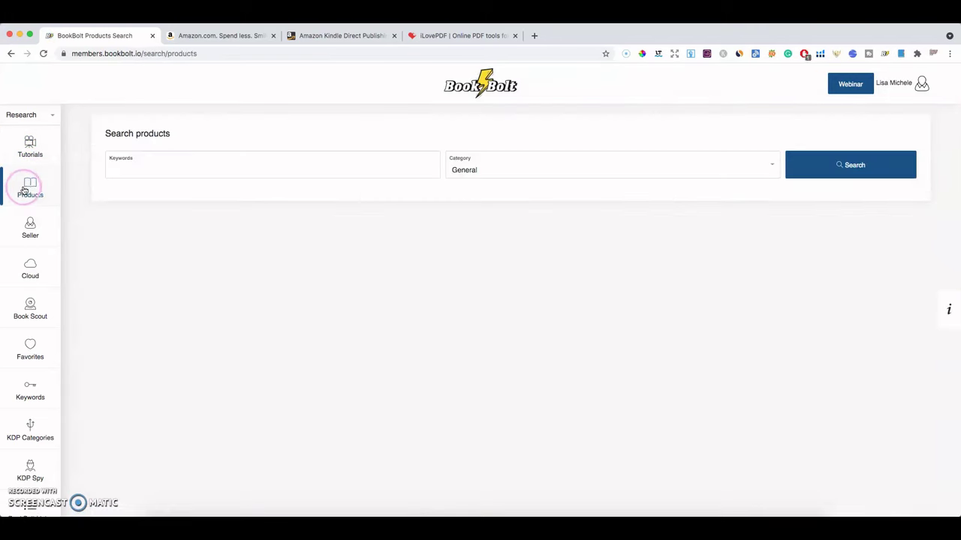
left_click(181, 180)
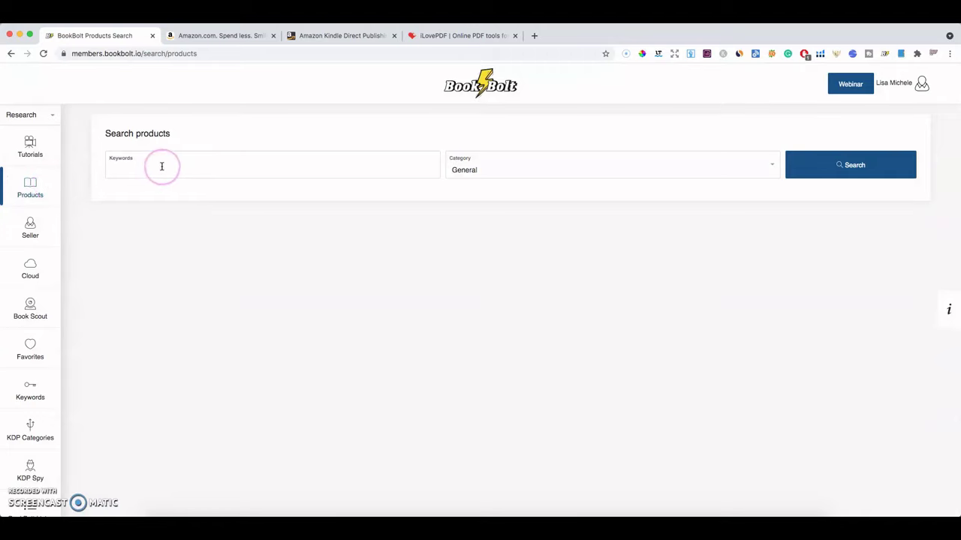
left_click(165, 167)
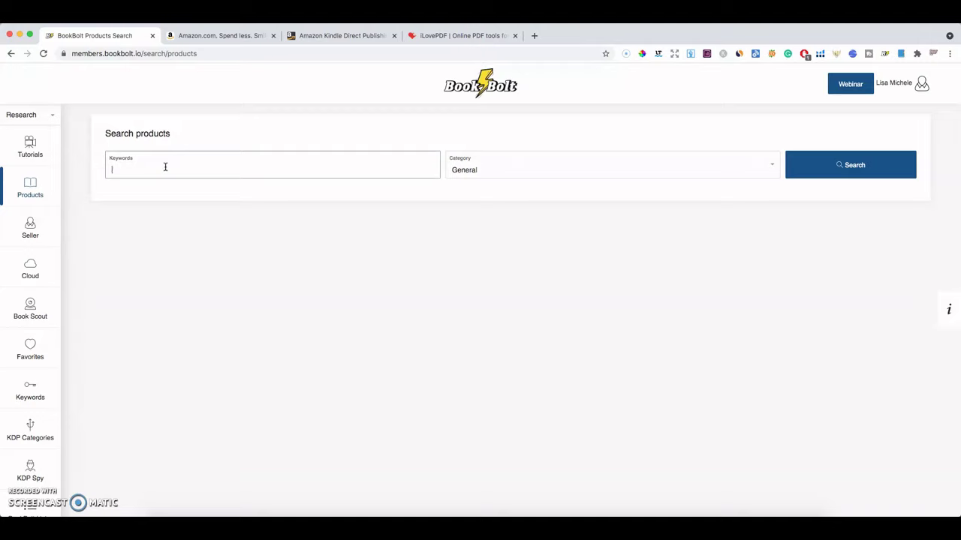
- Search for products with the keyword dog in the Notebook category
left_click(772, 164)
left_click_drag(781, 266, 779, 206)
left_click(674, 184)
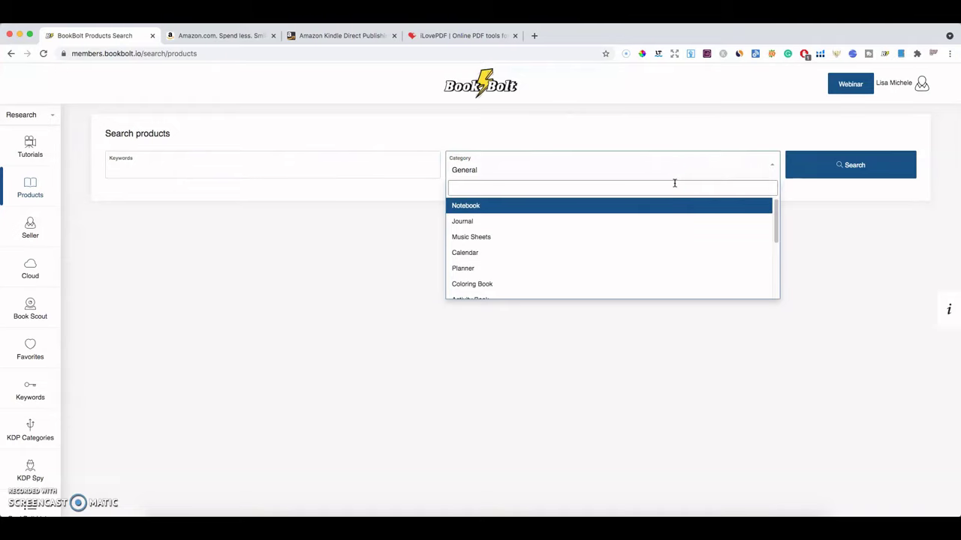
left_click(773, 206)
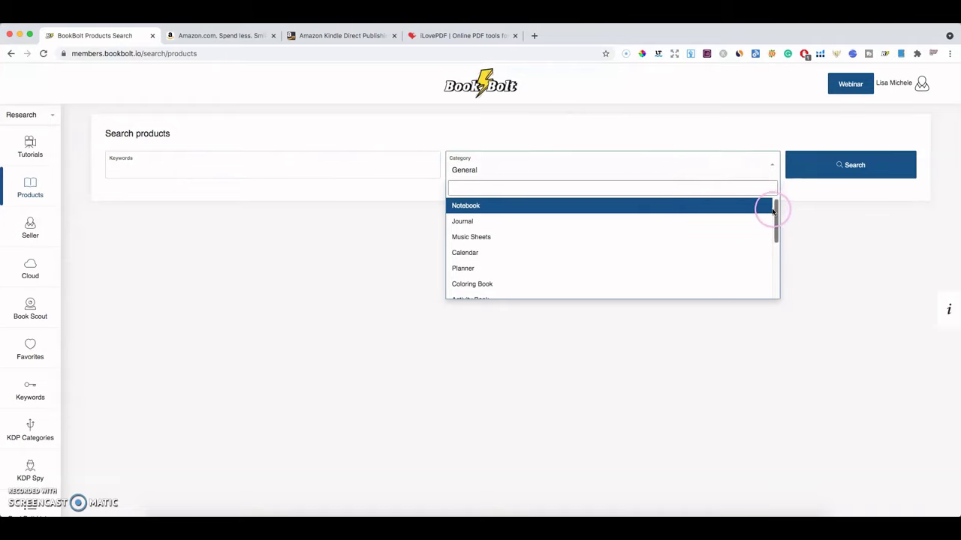
left_click(42, 201)
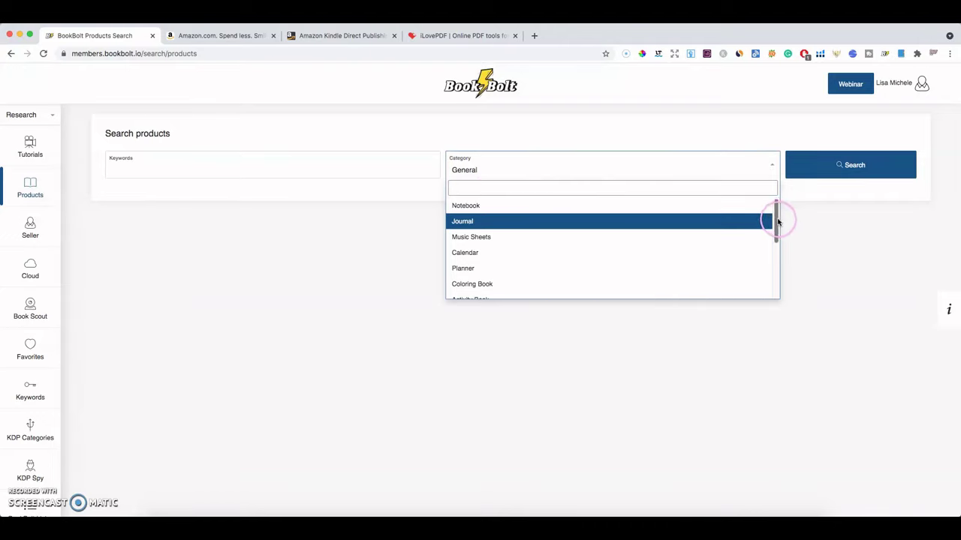
left_click_drag(776, 223, 777, 232)
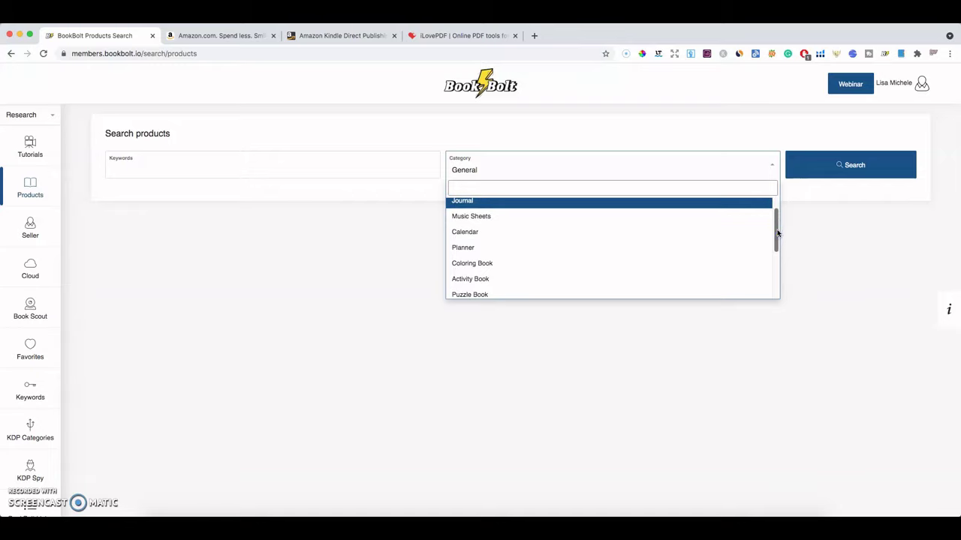
left_click_drag(777, 231, 776, 219)
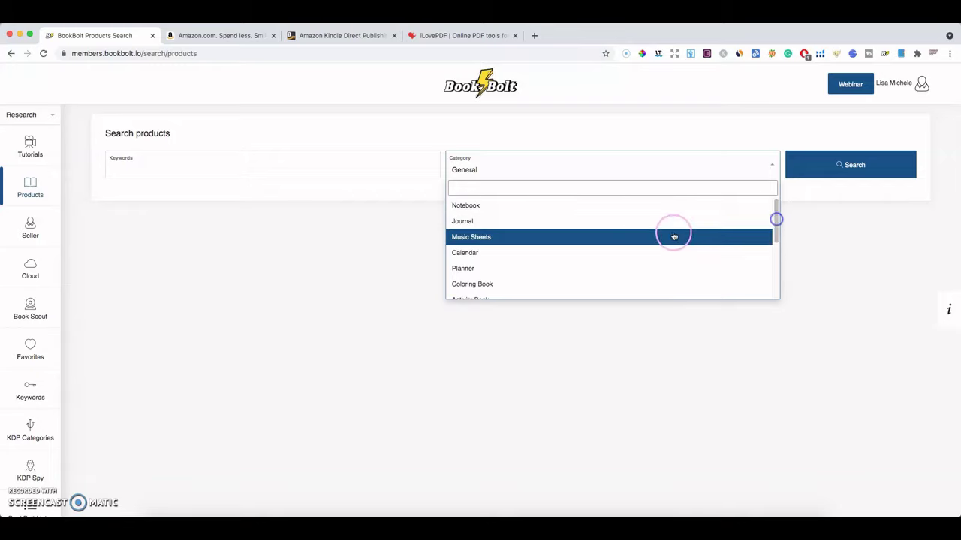
left_click(605, 207)
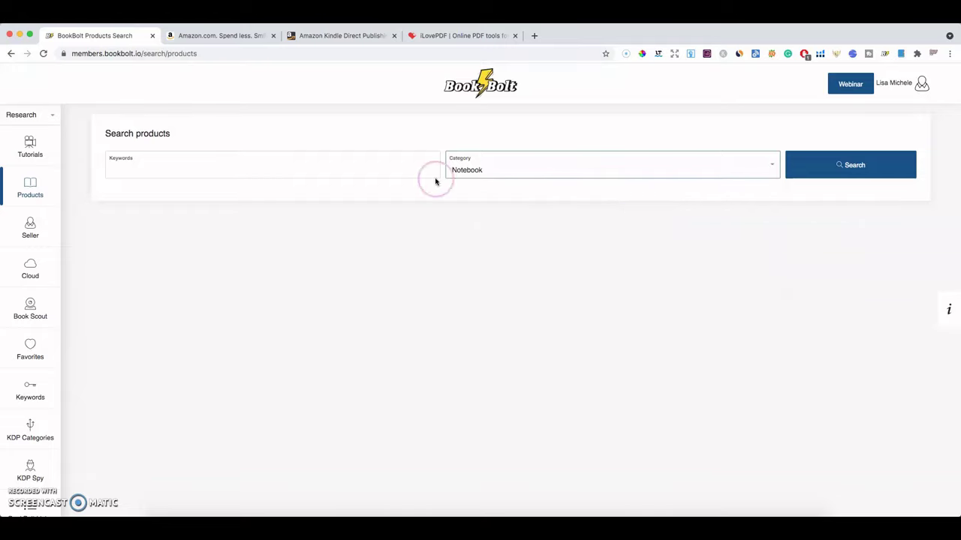
left_click(322, 168)
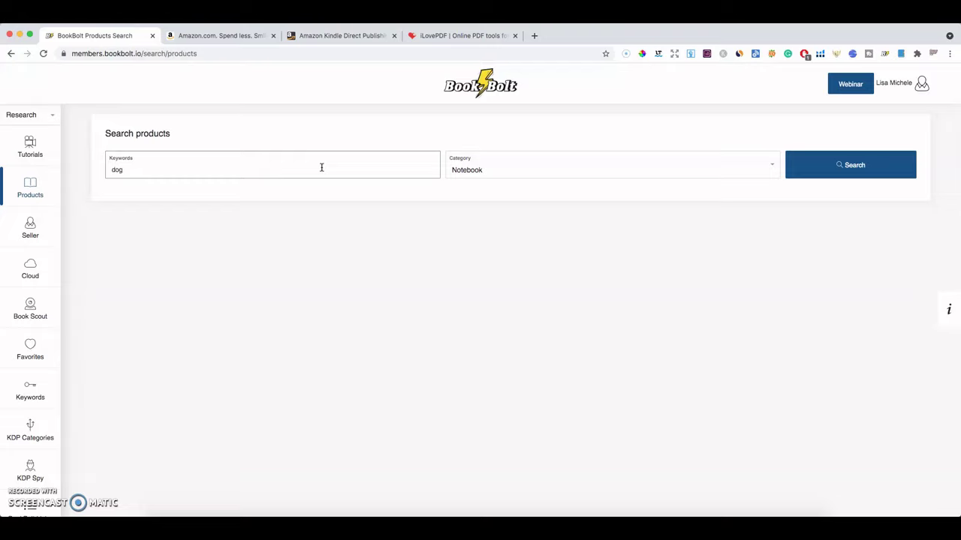
left_click(813, 168)
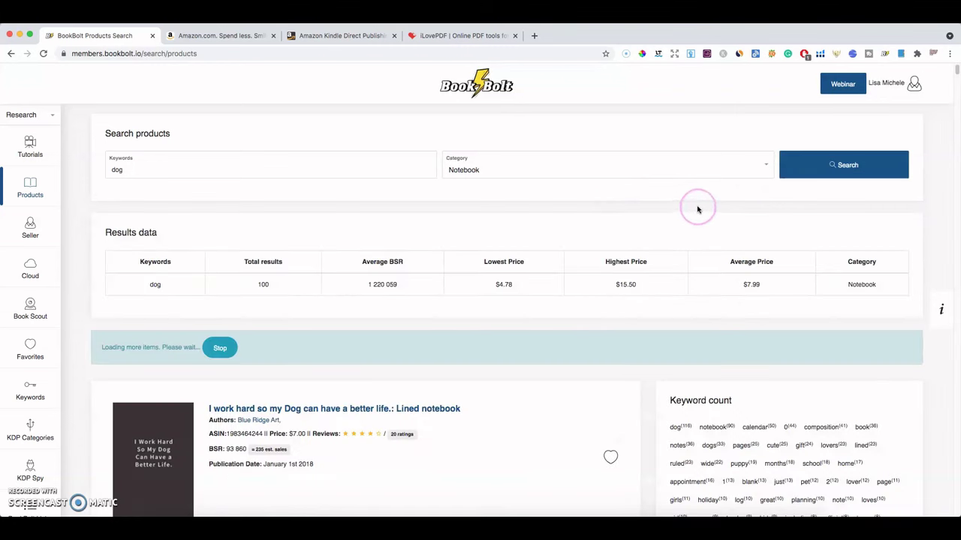
- Review the summary of the dog notebook search, including average BSR and the lowest, highest and average prices
left_click(502, 210)
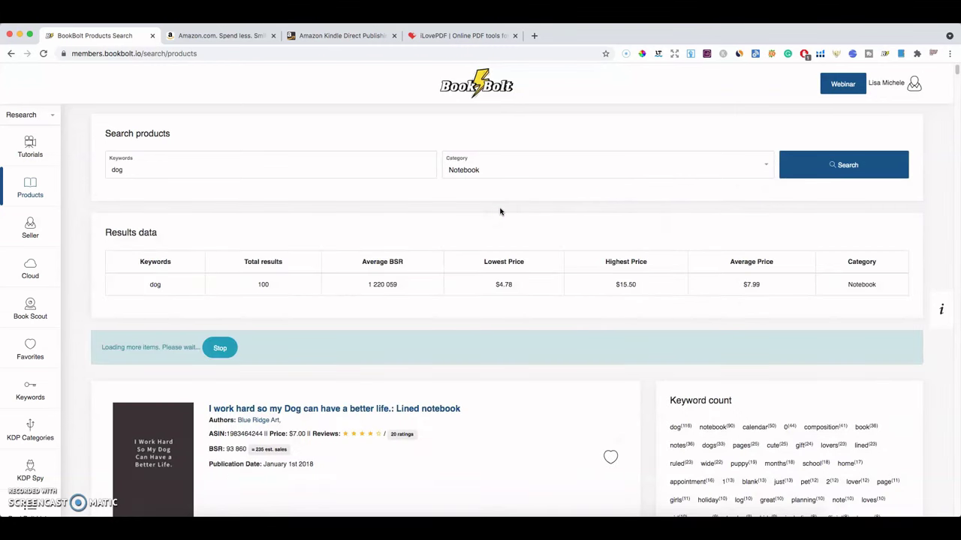
left_click(515, 200)
left_click(524, 202)
left_click(504, 199)
scroll(572, 213, "down", 5)
scroll(573, 217, "up", 2)
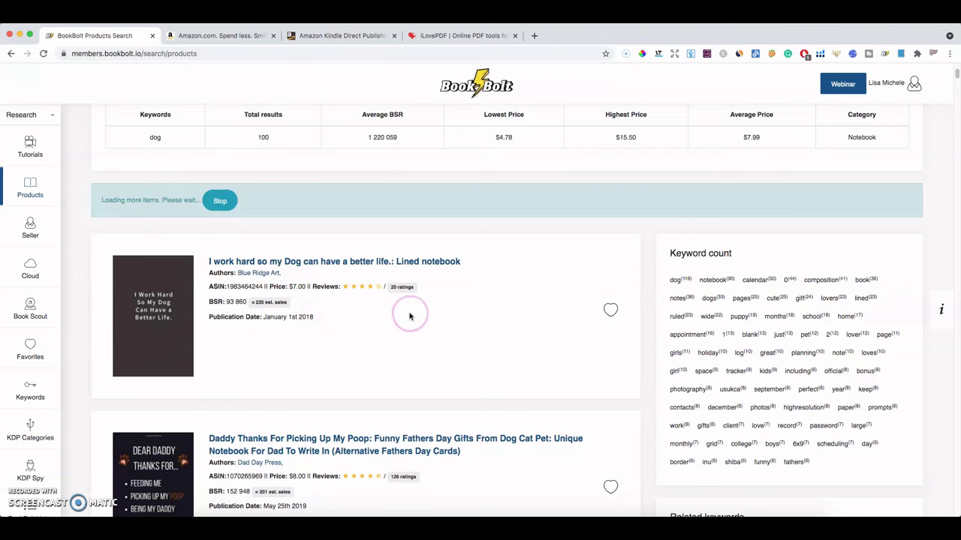
scroll(440, 299, "up", 3)
scroll(442, 299, "down", 5)
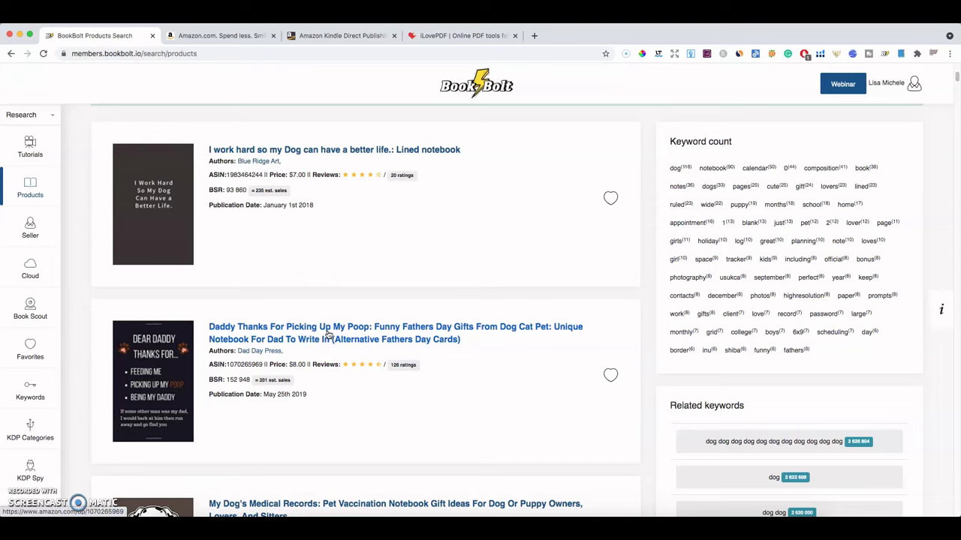
- Browse the listed dog notebooks with their BSR and estimated sales, and check the keyword counts
left_click(180, 218)
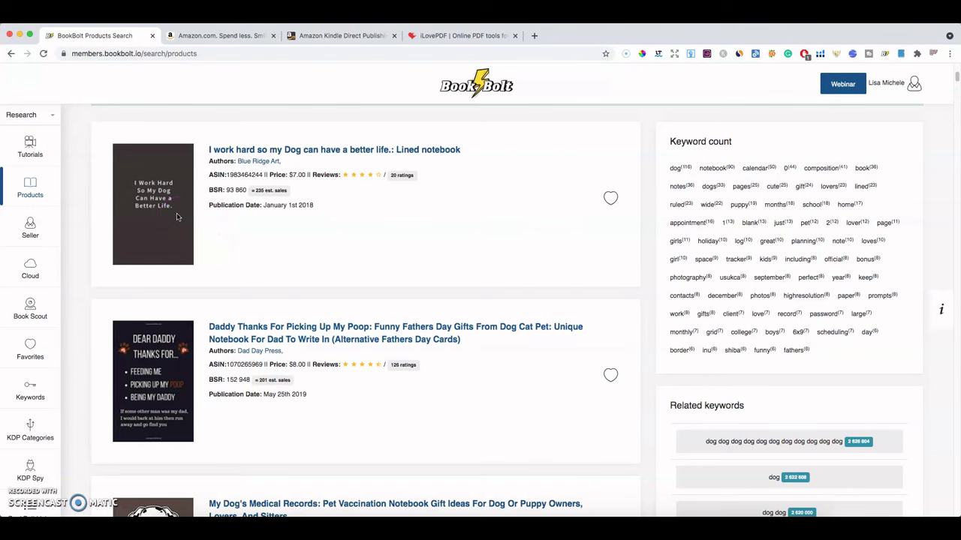
scroll(248, 310, "down", 3)
scroll(307, 306, "down", 1)
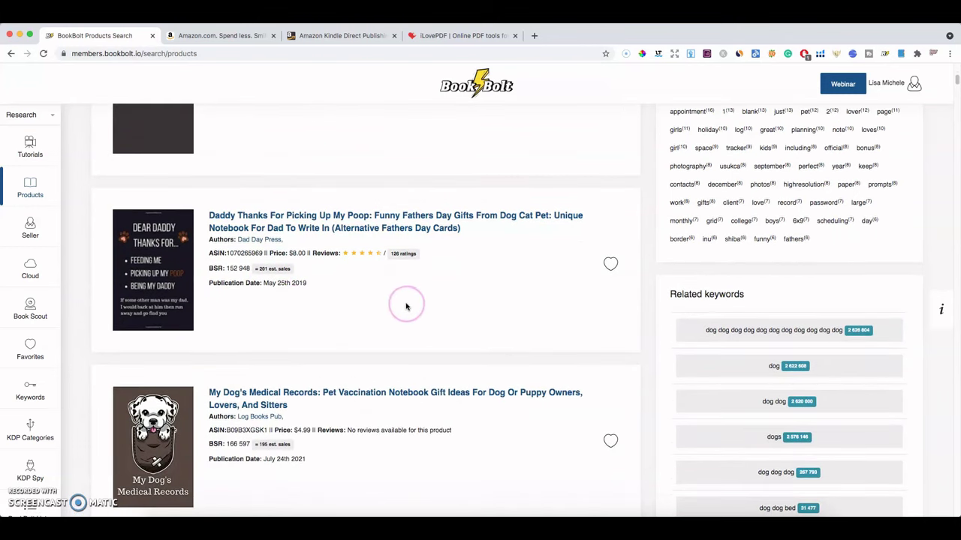
scroll(414, 319, "down", 5)
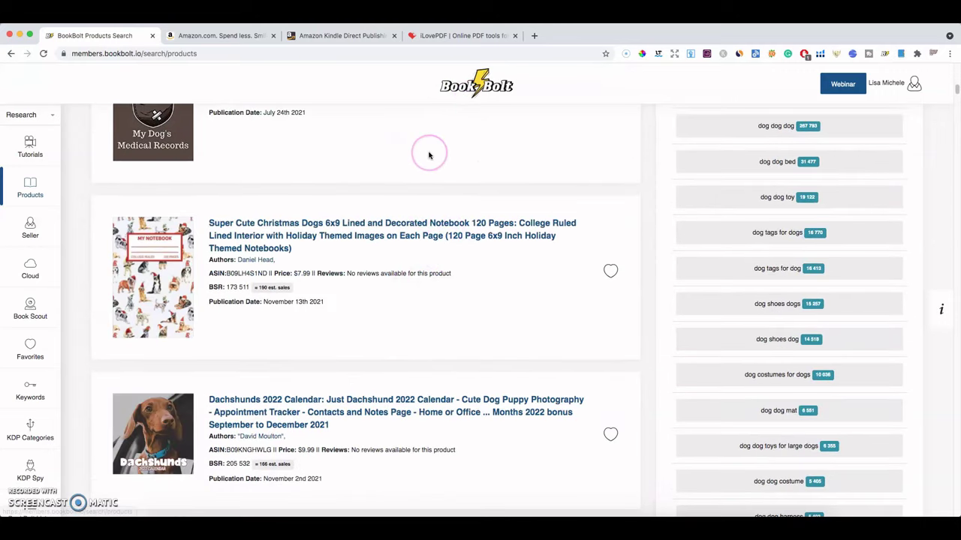
scroll(393, 282, "down", 5)
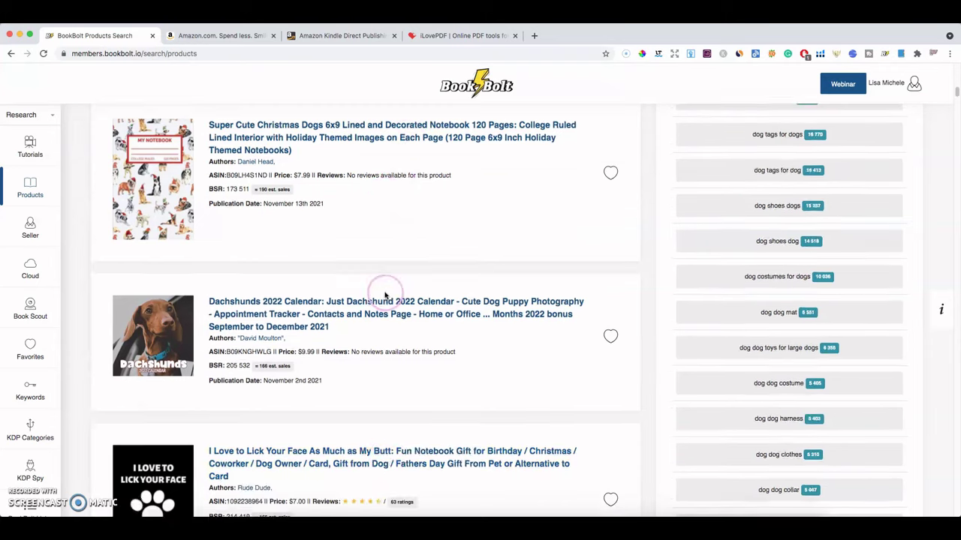
scroll(391, 284, "down", 3)
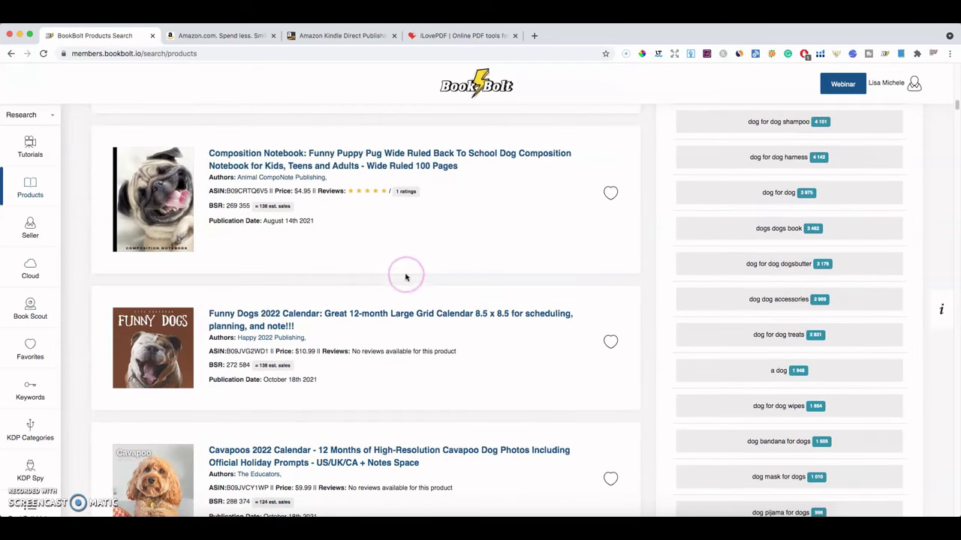
scroll(418, 257, "up", 10)
scroll(424, 258, "up", 3)
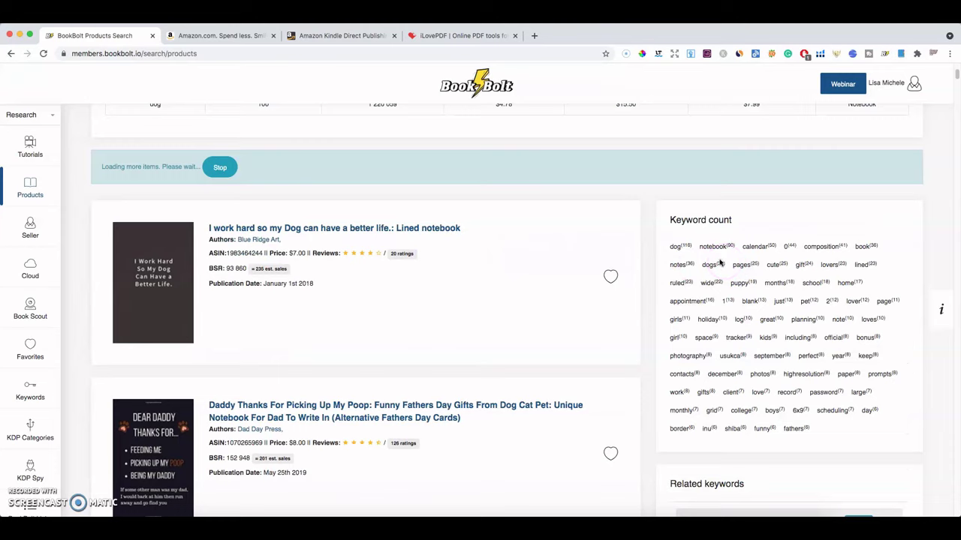
left_click(524, 344)
- Change the category to Planner and run the product search for dog again
scroll(393, 282, "up", 1)
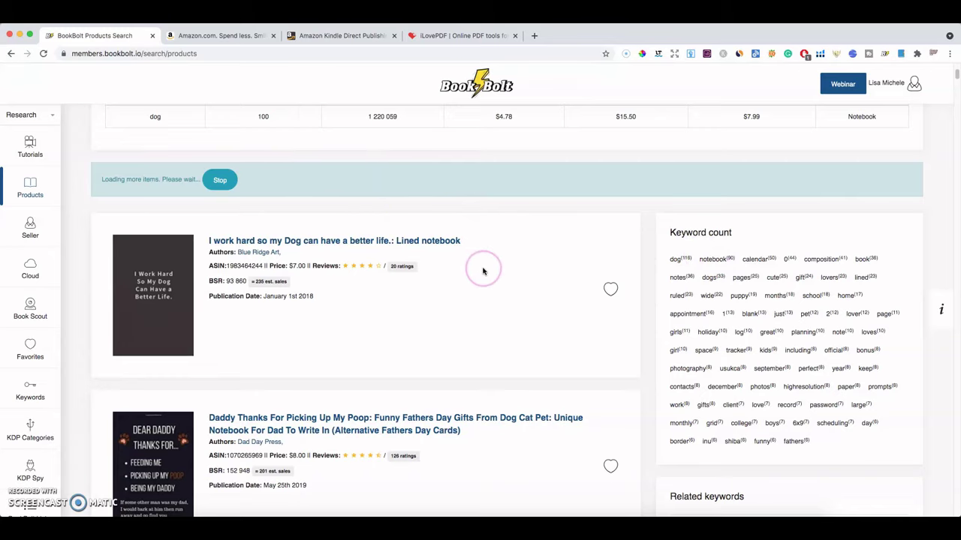
scroll(473, 270, "up", 1)
scroll(473, 270, "up", 4)
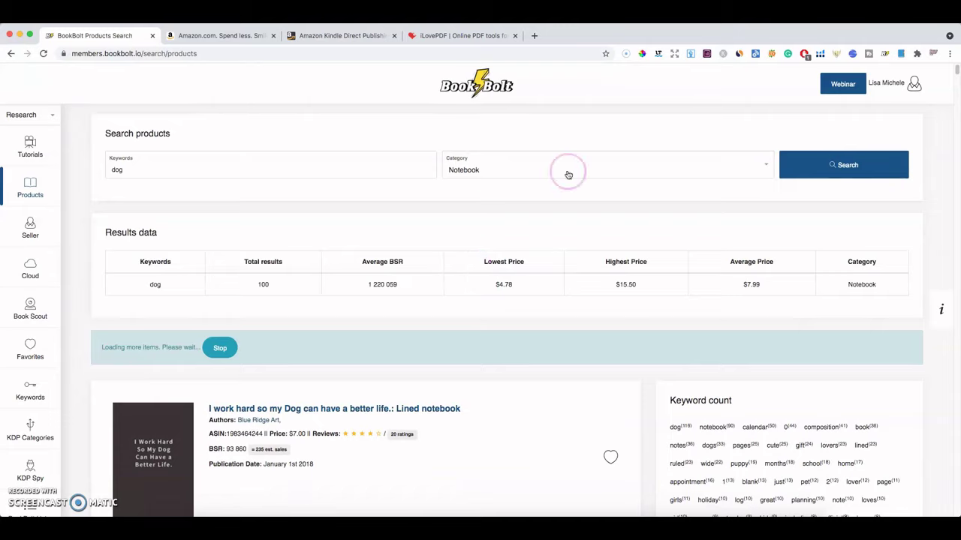
left_click(765, 164)
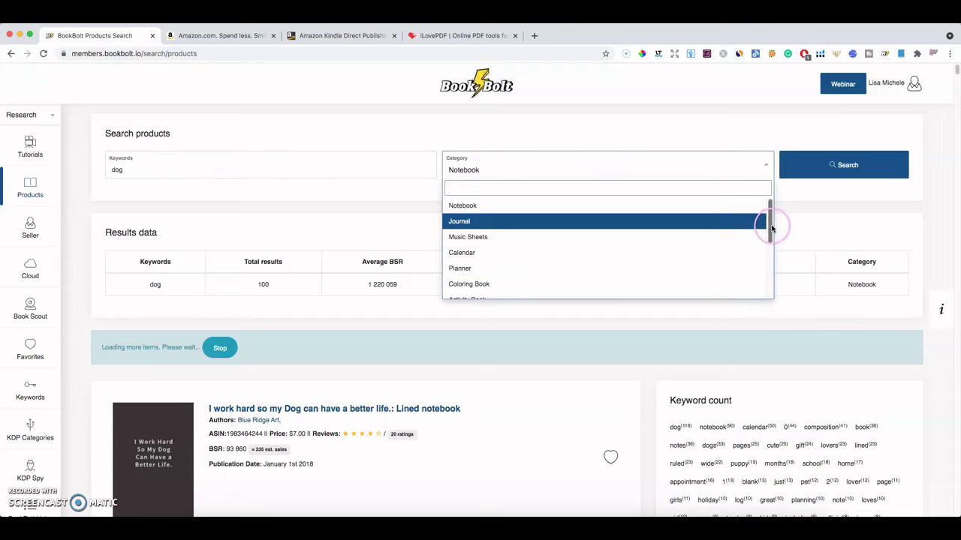
left_click_drag(771, 224, 771, 235)
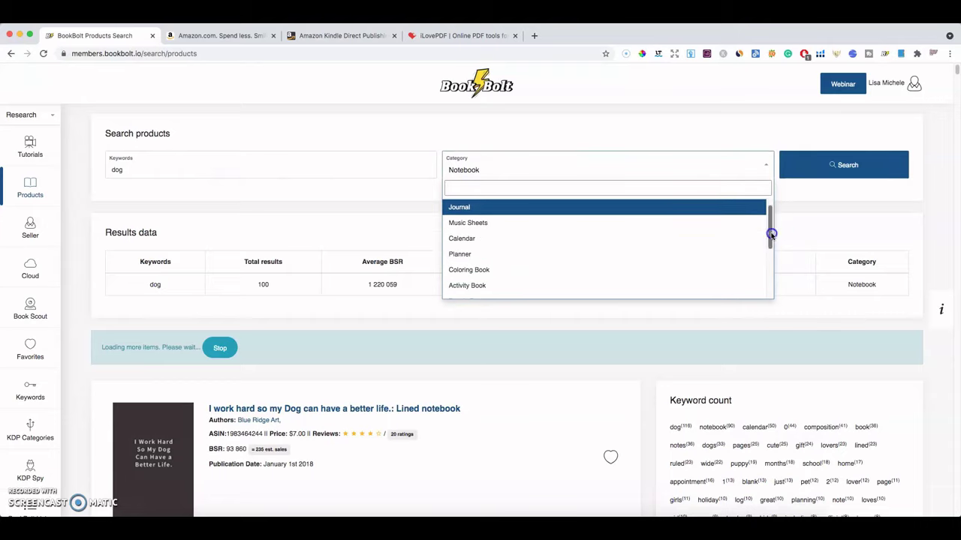
left_click(630, 253)
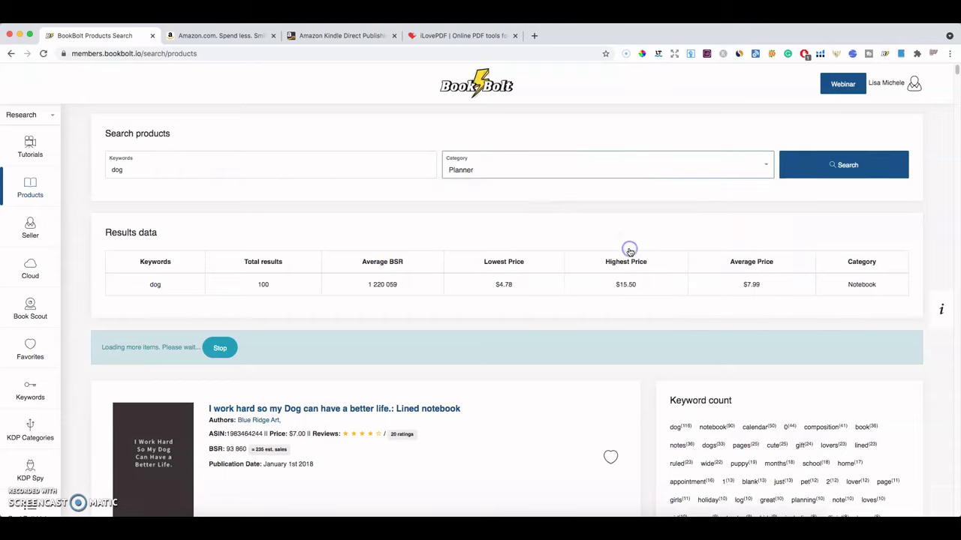
left_click(804, 172)
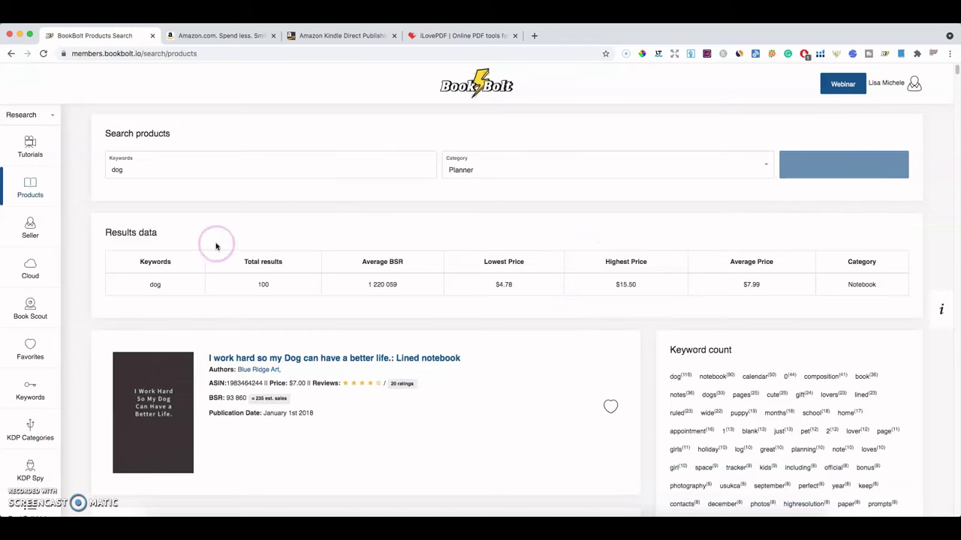
- Copy the author name LYS Products from the 2022 Yearly Planner listing in the dog planner results and open the seller search
left_click(30, 229)
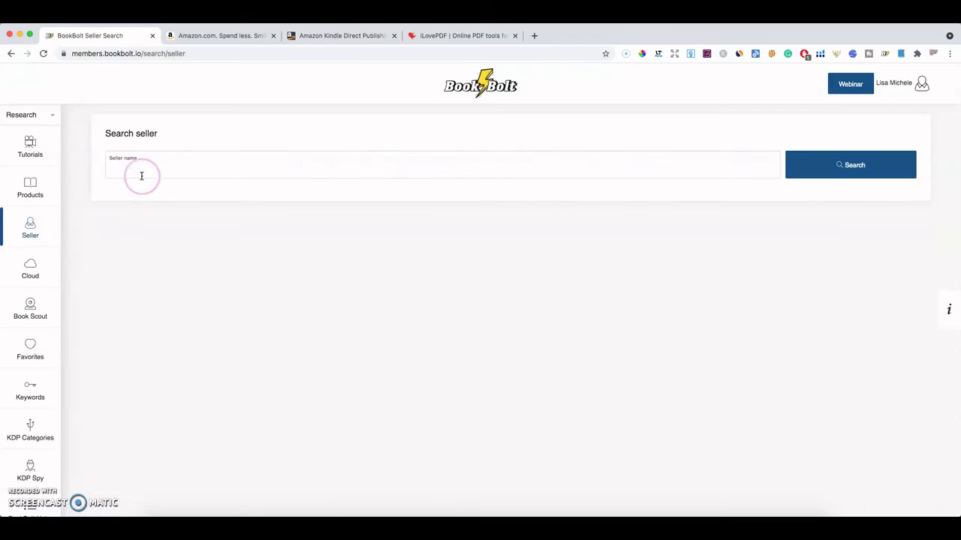
left_click(46, 196)
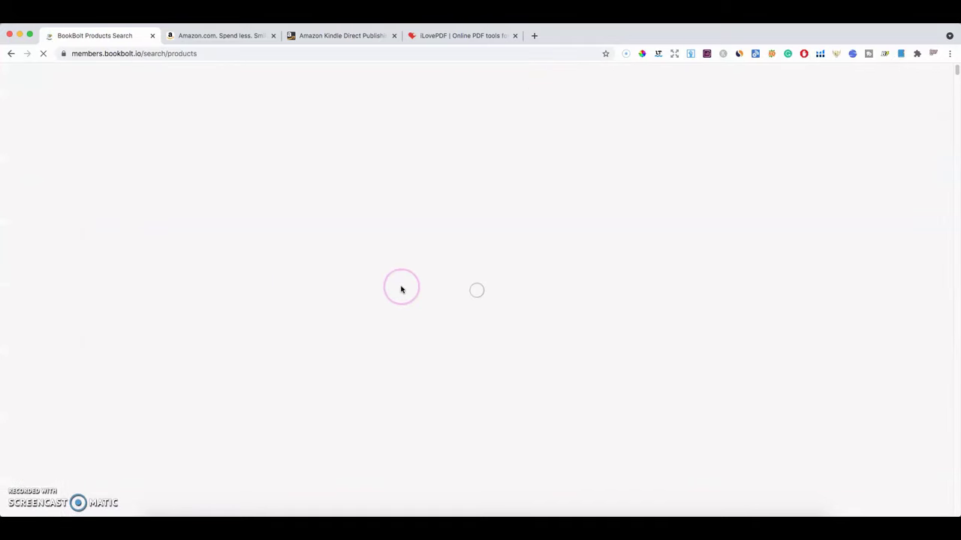
scroll(455, 345, "down", 2)
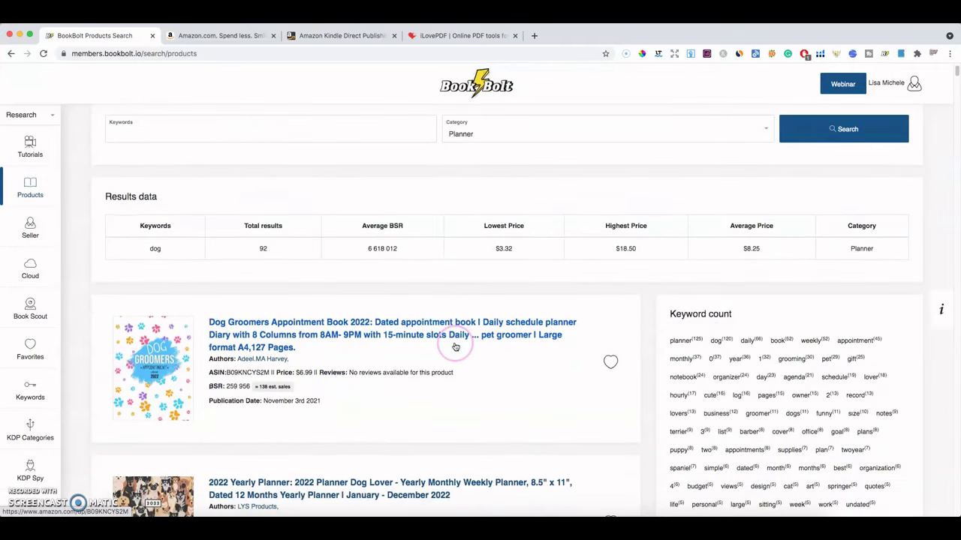
scroll(451, 342, "down", 6)
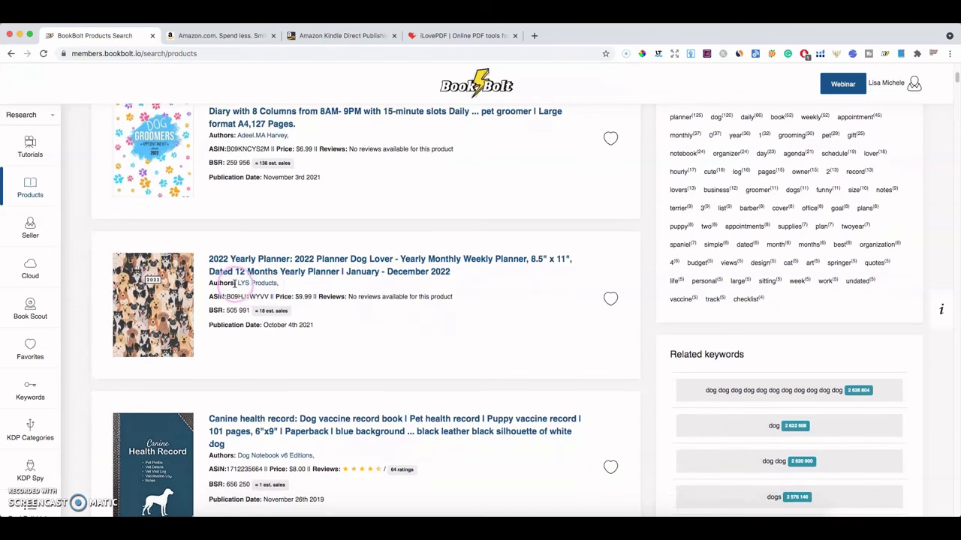
left_click_drag(238, 282, 268, 283)
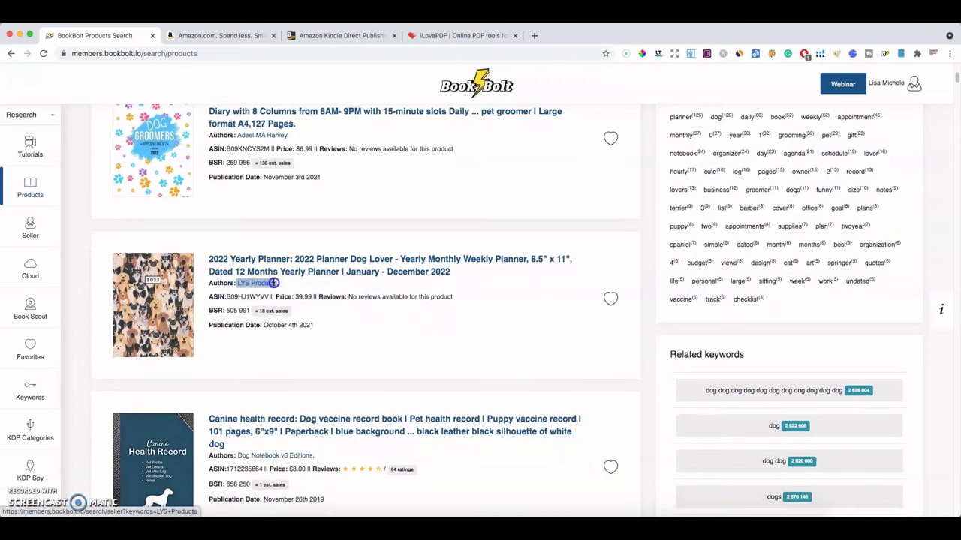
right_click(265, 284)
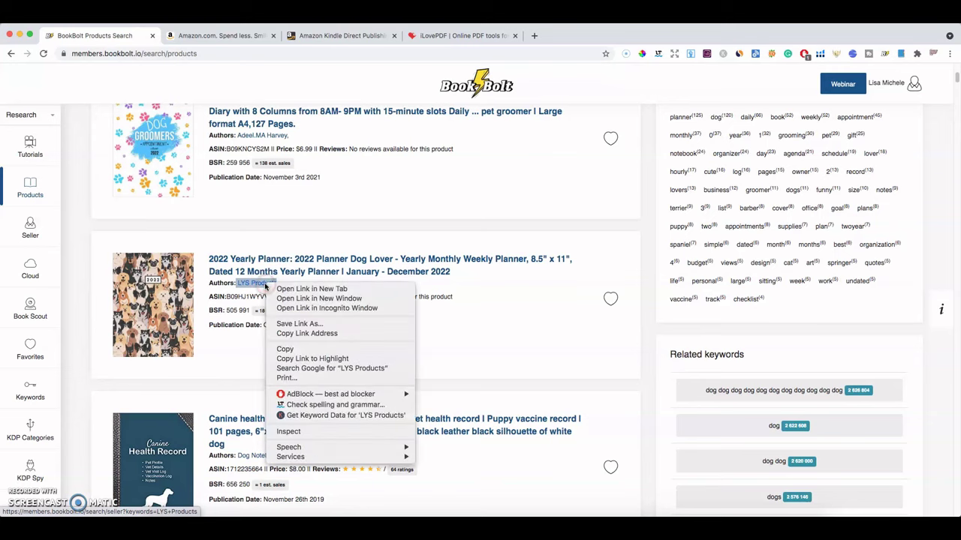
left_click(286, 348)
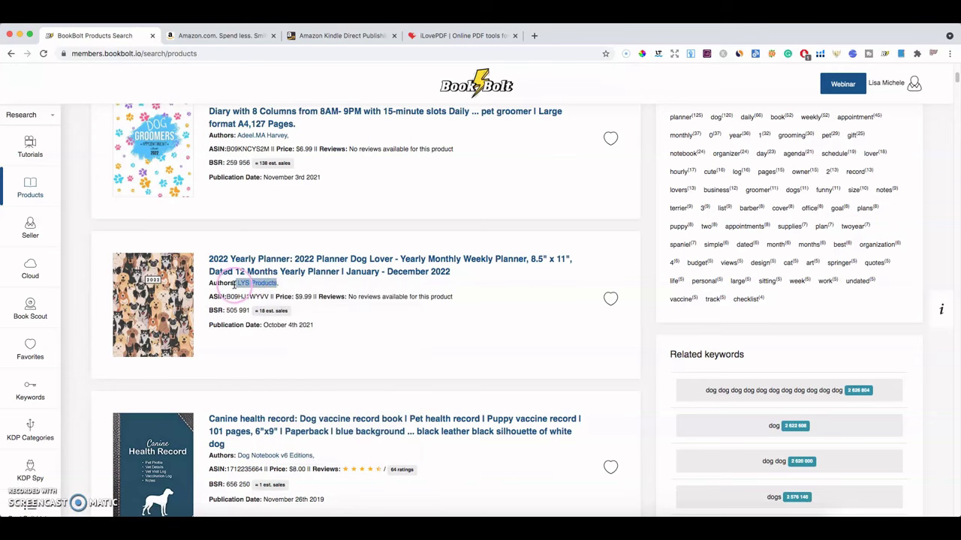
left_click(30, 224)
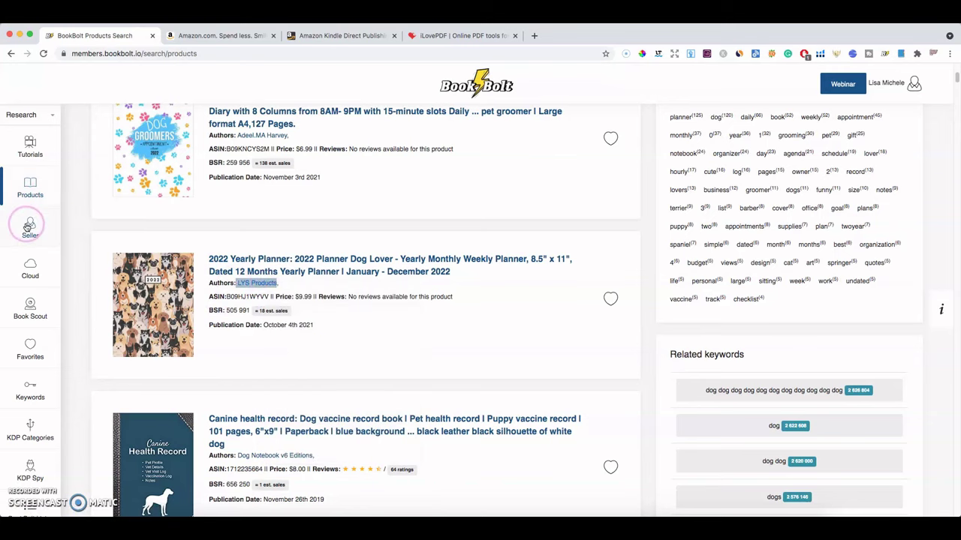
- Search for the seller LYS Products by pasting the copied author name
left_click(197, 167)
right_click(198, 167)
left_click(221, 233)
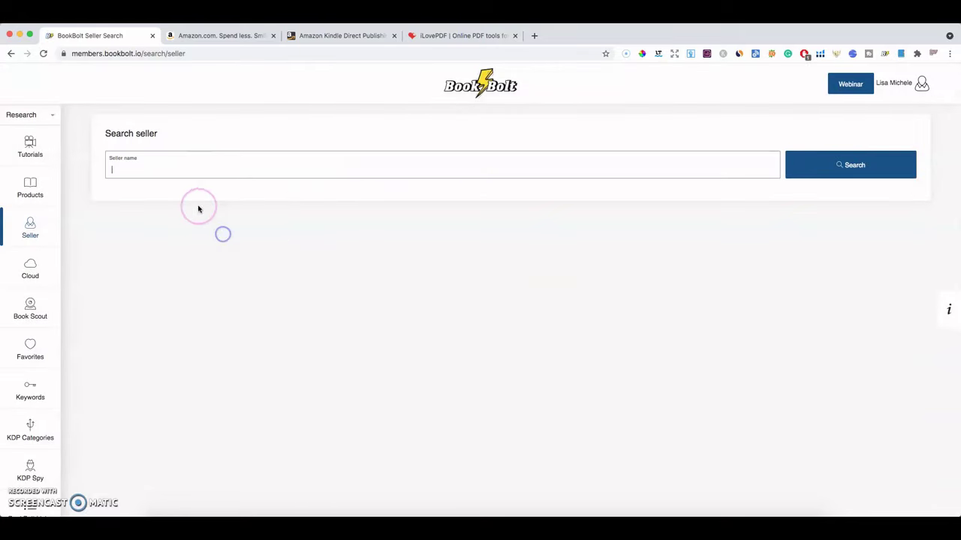
left_click(893, 165)
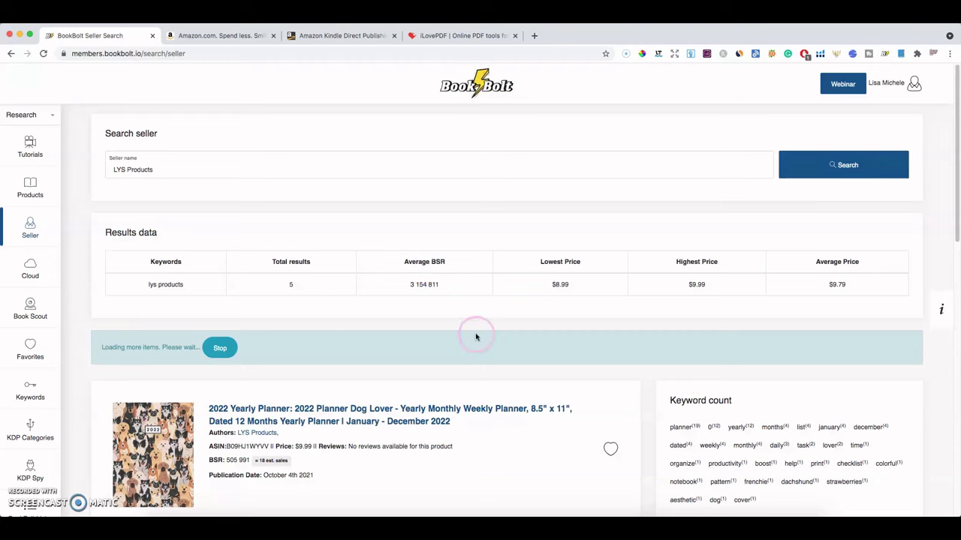
- Browse all LYS Products listings and check each book's price, BSR, estimated sales and publication date
scroll(475, 337, "down", 3)
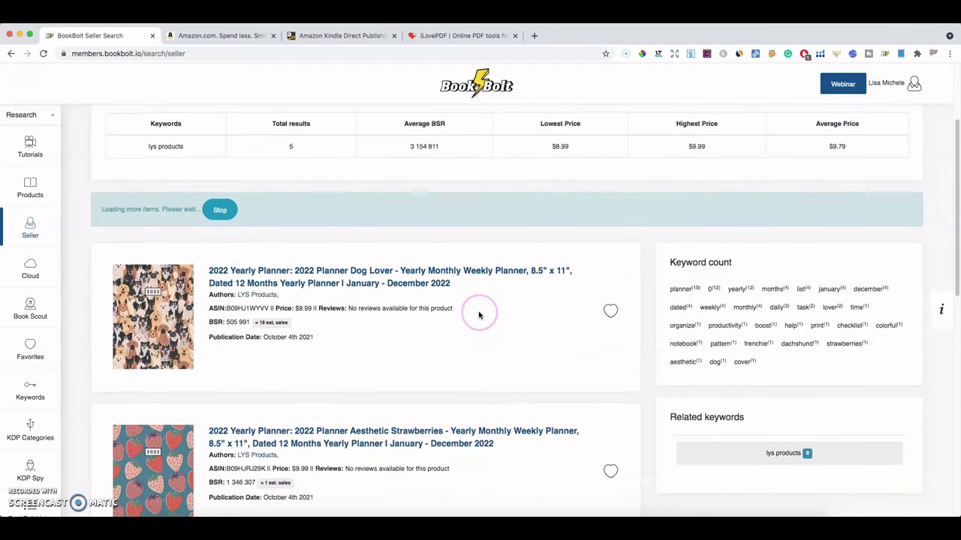
scroll(480, 307, "down", 5)
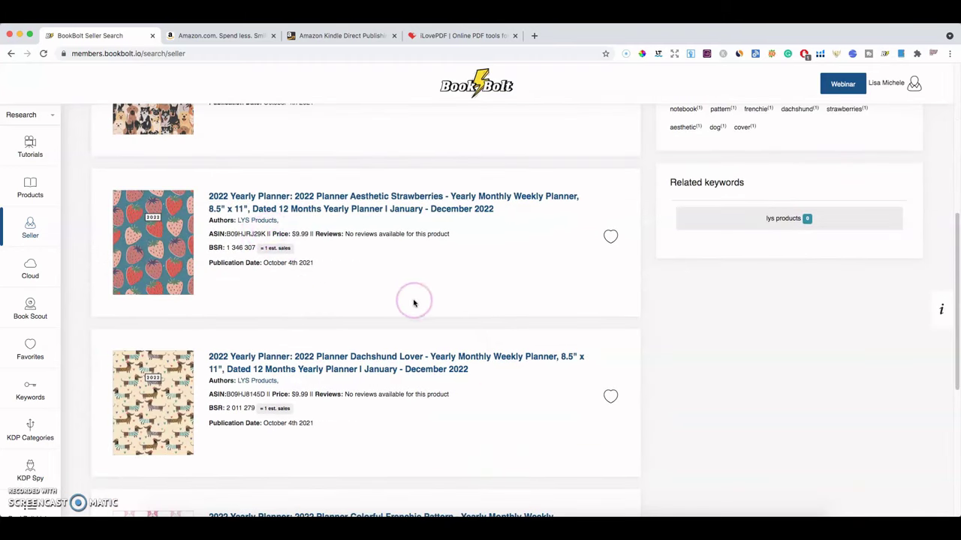
scroll(465, 334, "down", 2)
scroll(479, 333, "down", 5)
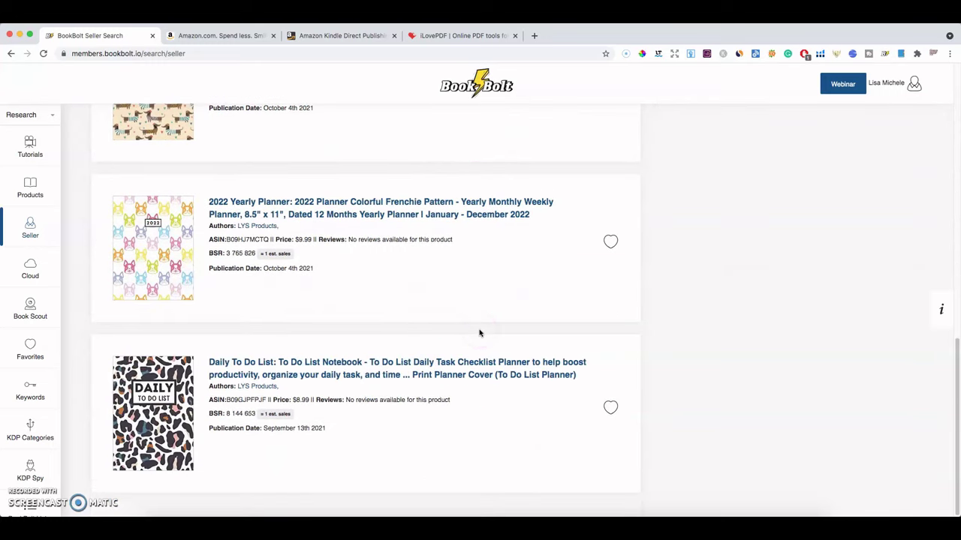
scroll(466, 345, "up", 1)
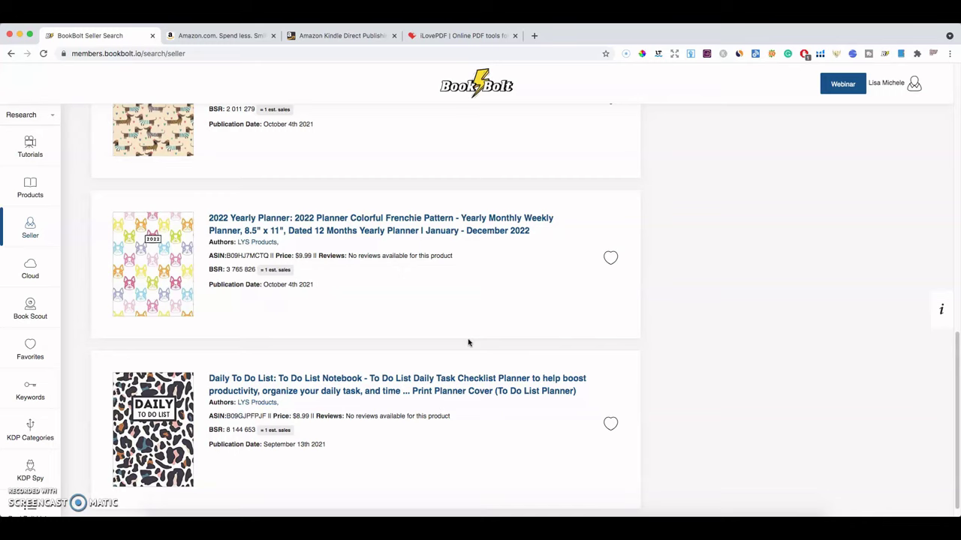
left_click(425, 378)
scroll(414, 346, "up", 6)
scroll(413, 336, "up", 1)
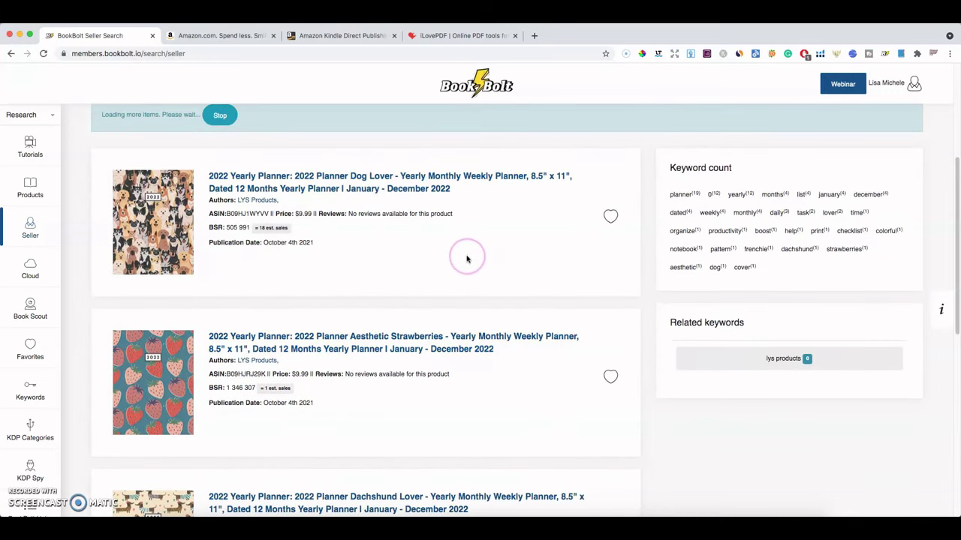
scroll(432, 214, "up", 3)
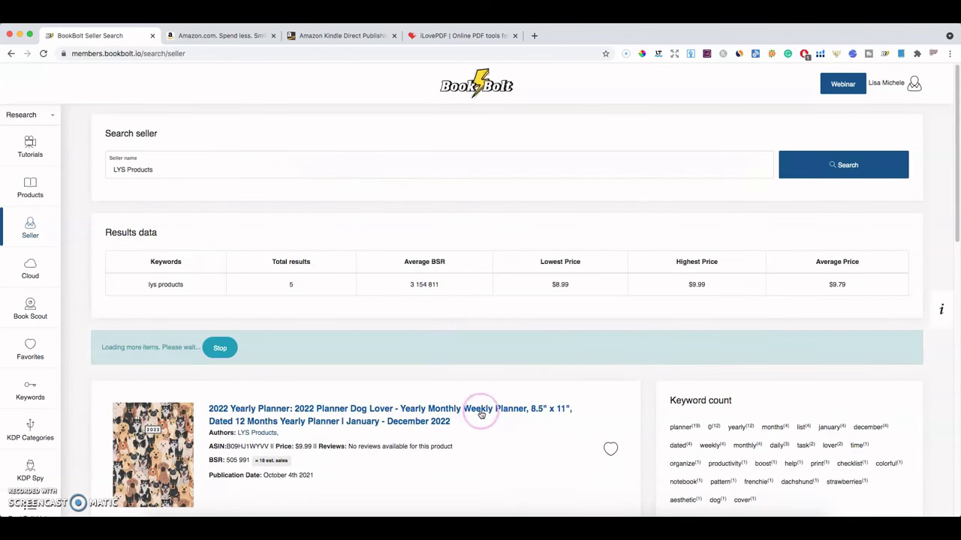
- Compare the titles and cover themes of the seller's yearly planners and to-do list, along with the results data
scroll(488, 405, "down", 3)
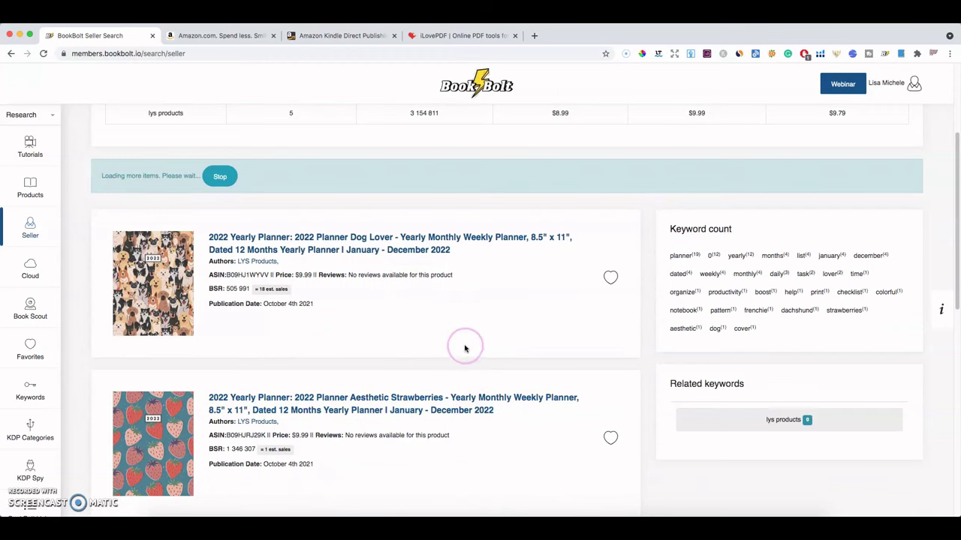
scroll(461, 334, "down", 2)
scroll(473, 332, "down", 2)
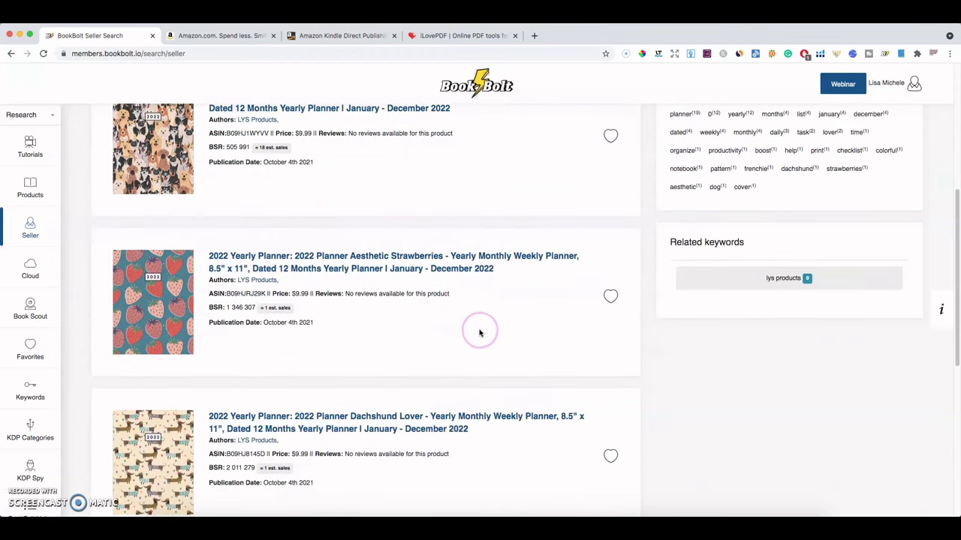
scroll(481, 337, "down", 1)
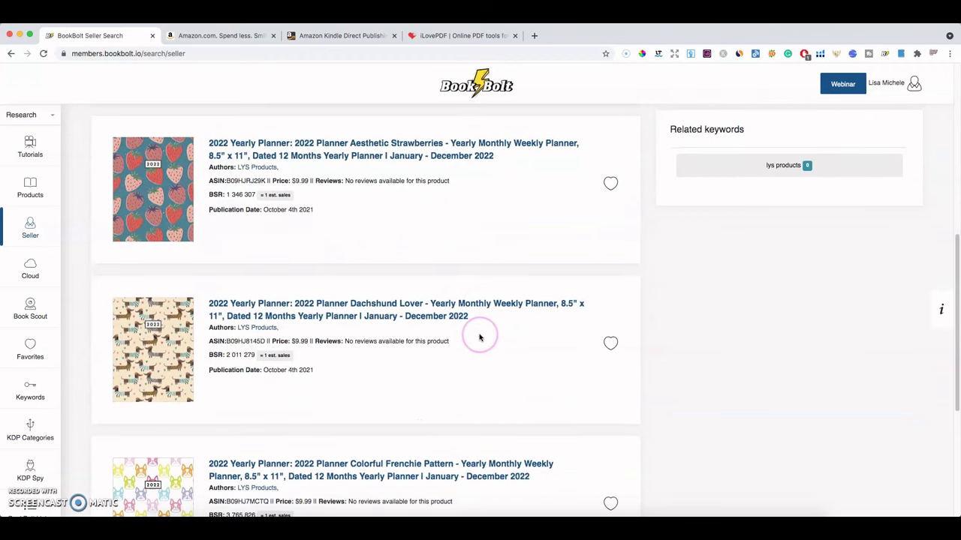
scroll(459, 364, "down", 1)
scroll(467, 355, "up", 4)
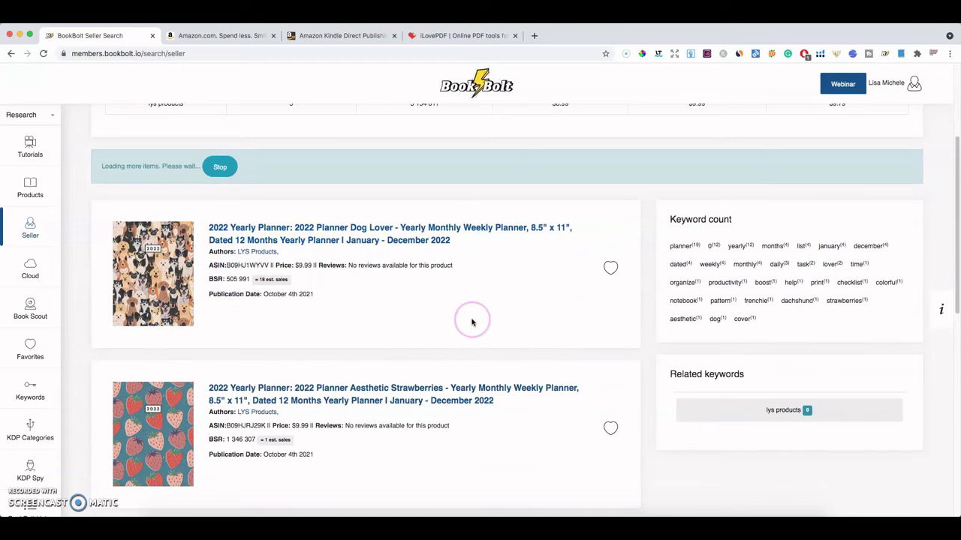
scroll(450, 320, "down", 1)
scroll(439, 319, "down", 6)
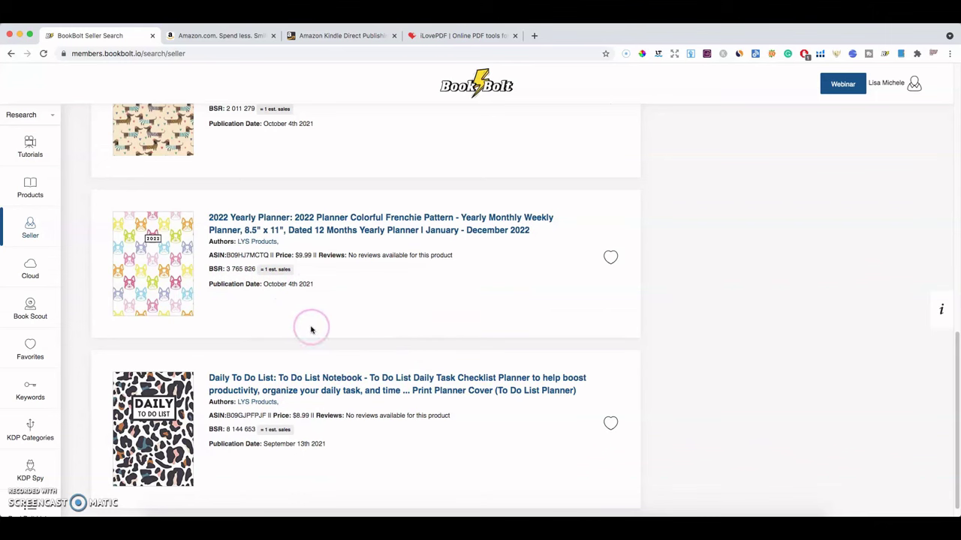
scroll(343, 311, "up", 1)
scroll(360, 302, "up", 12)
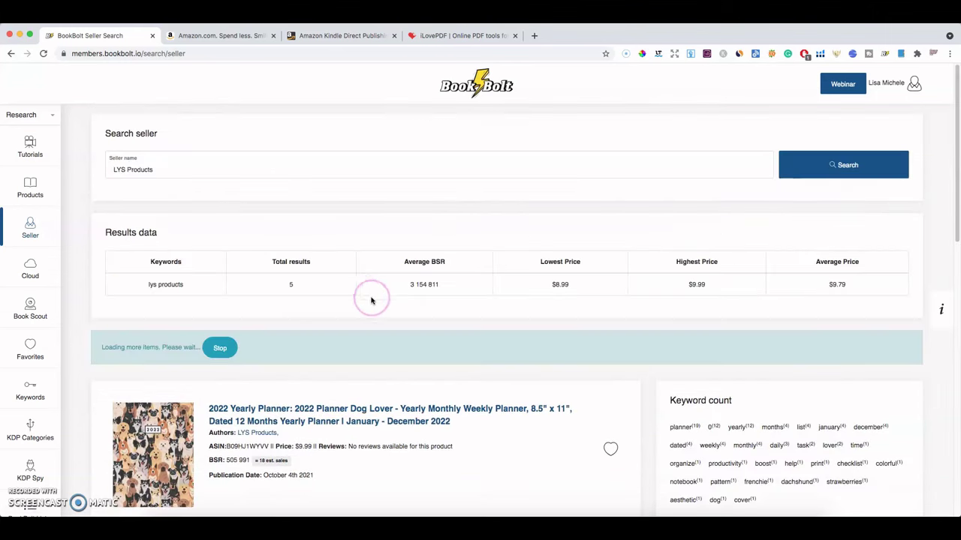
scroll(390, 304, "down", 3)
scroll(511, 321, "down", 1)
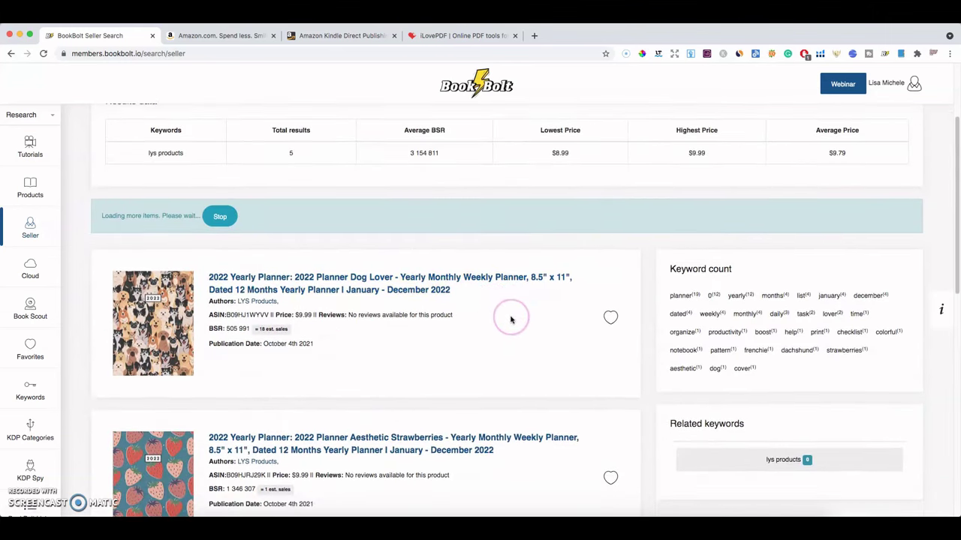
scroll(544, 312, "down", 5)
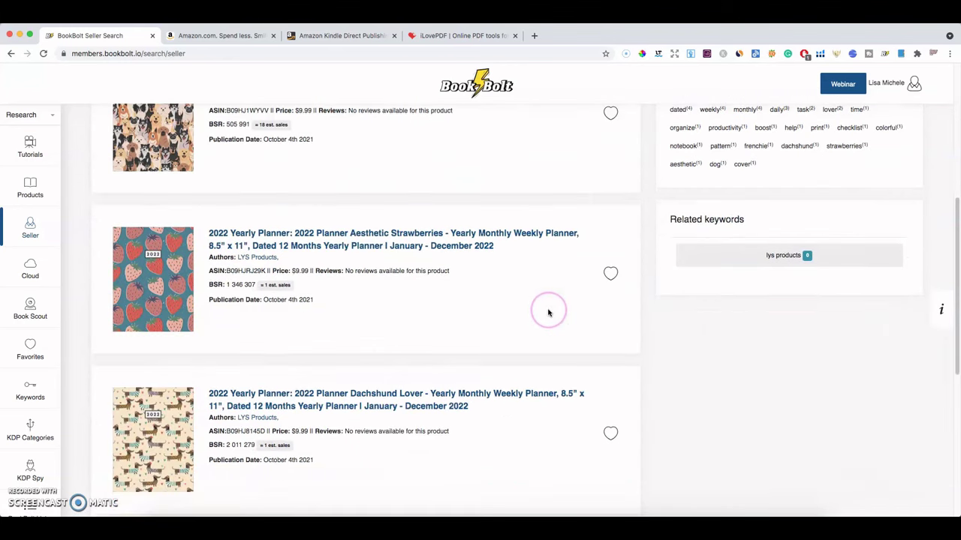
scroll(548, 311, "up", 7)
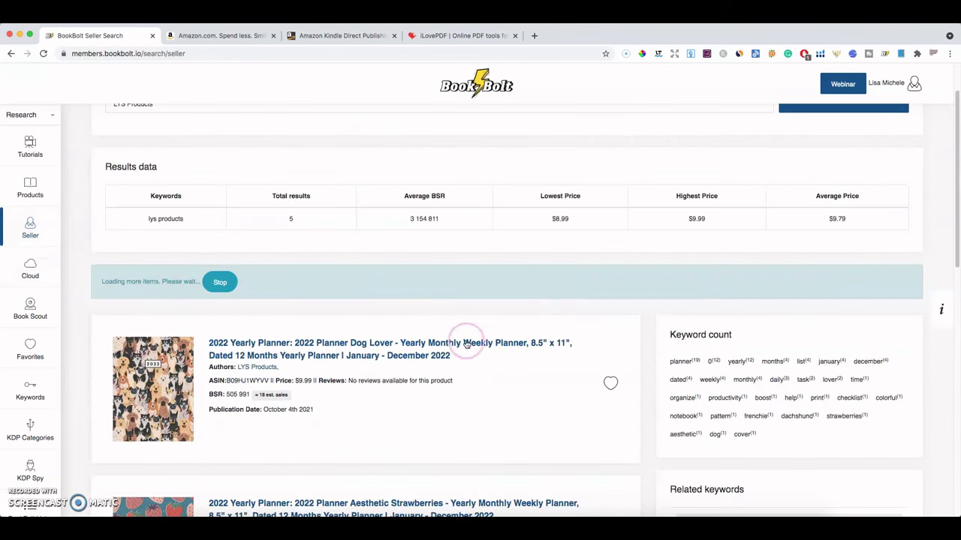
- Open the Cloud research page and check the available bestseller ranges and book categories, keeping Top 100 and Notebook
left_click(30, 268)
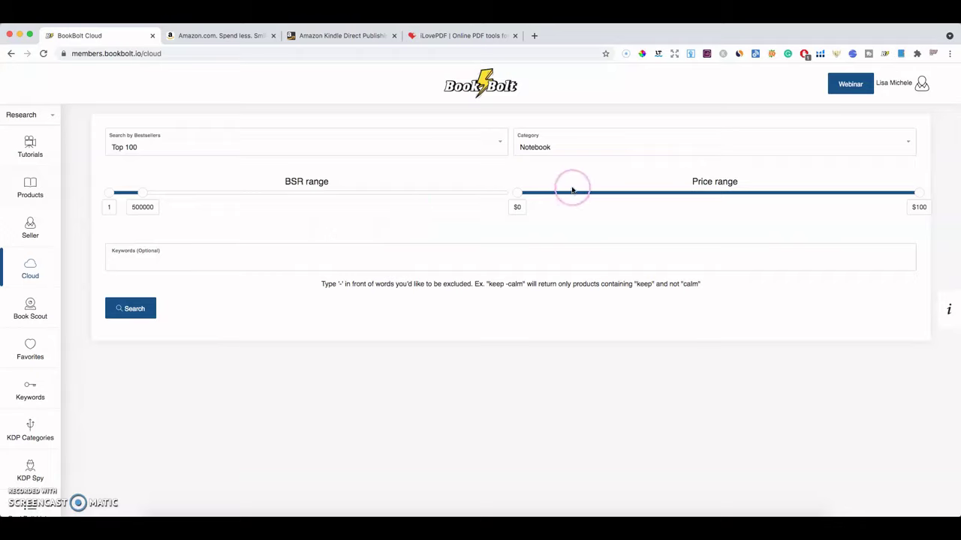
left_click(500, 141)
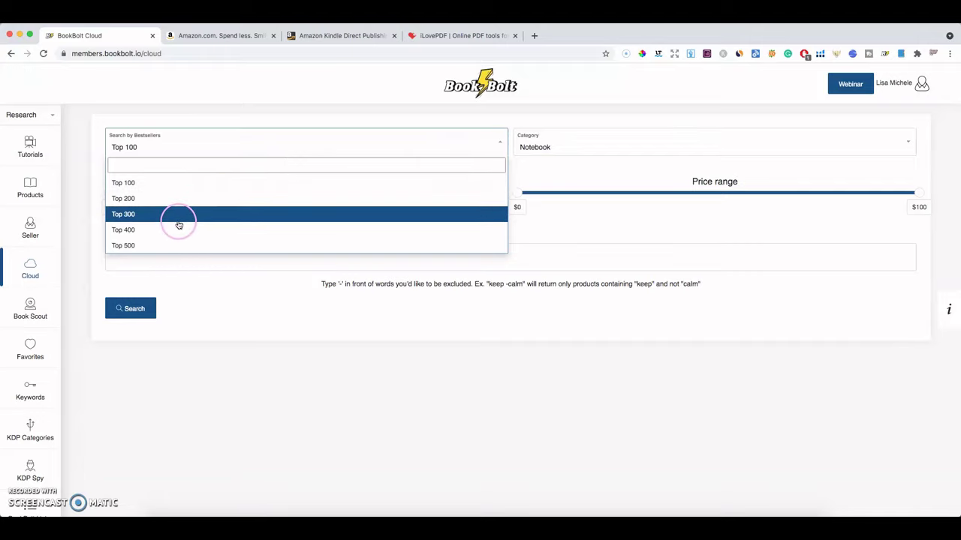
left_click(241, 147)
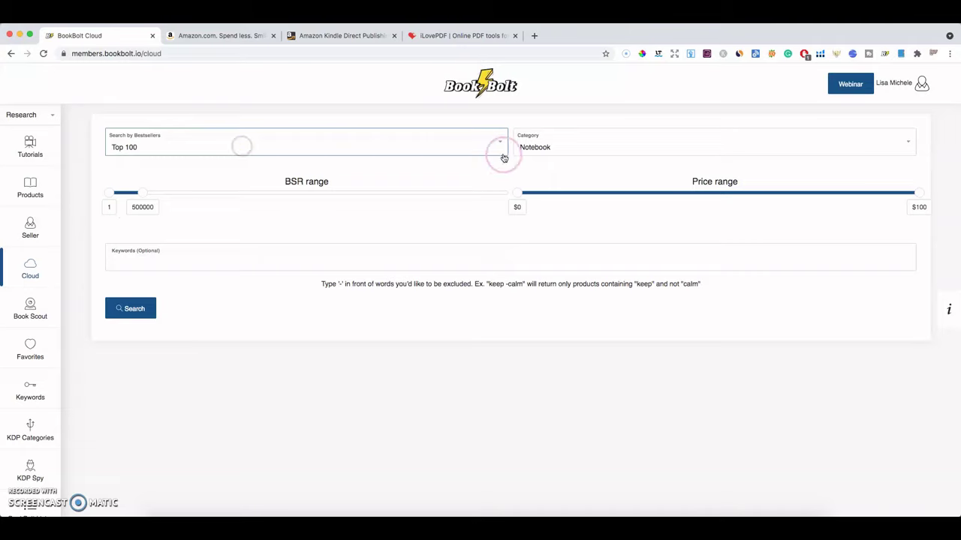
left_click(742, 147)
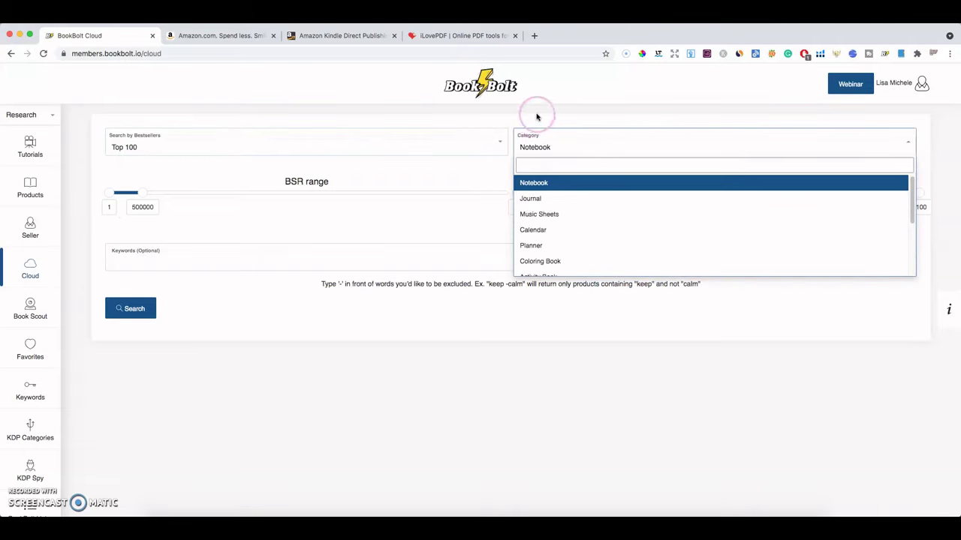
left_click(238, 235)
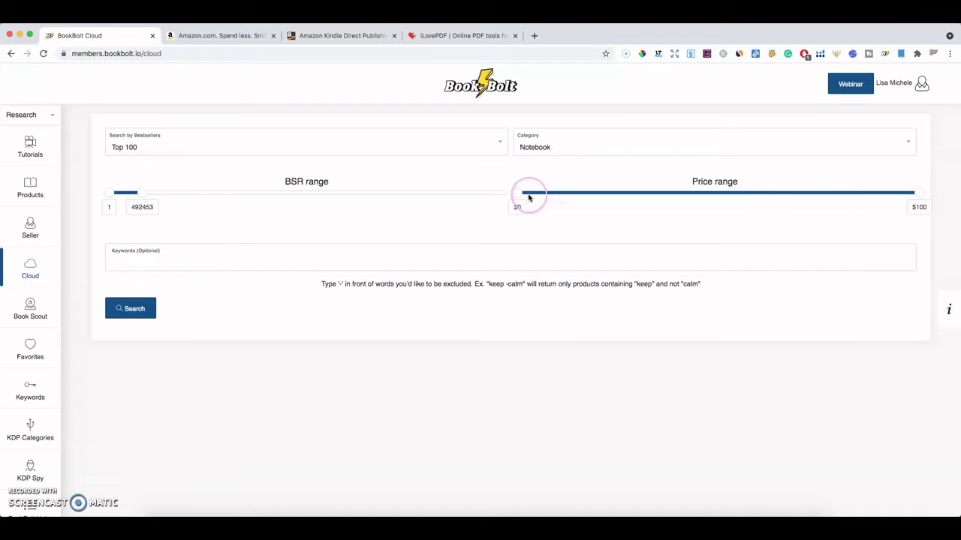
- Set the maximum BSR to 492453 and the price range to $2–$9, and run the Top 100 notebook search
left_click_drag(528, 197, 519, 197)
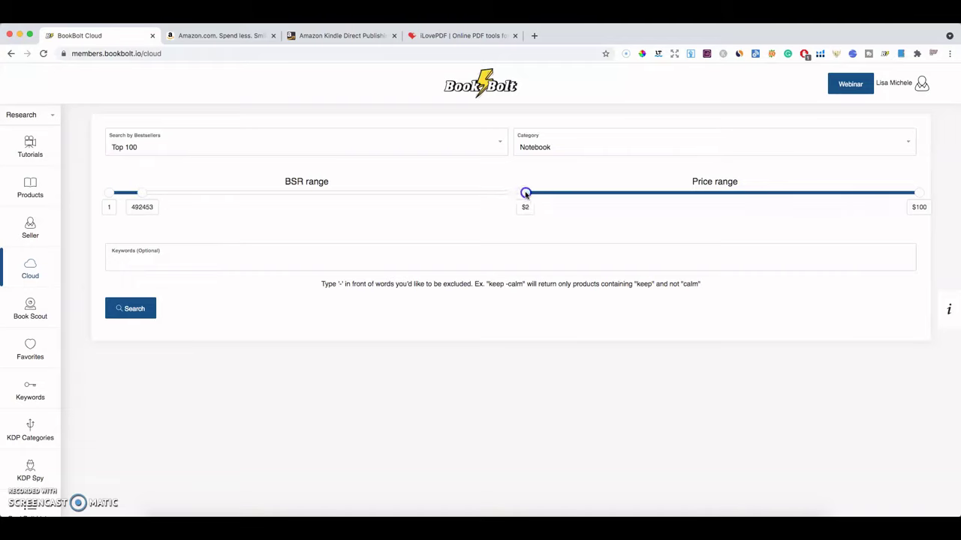
left_click_drag(862, 197, 561, 203)
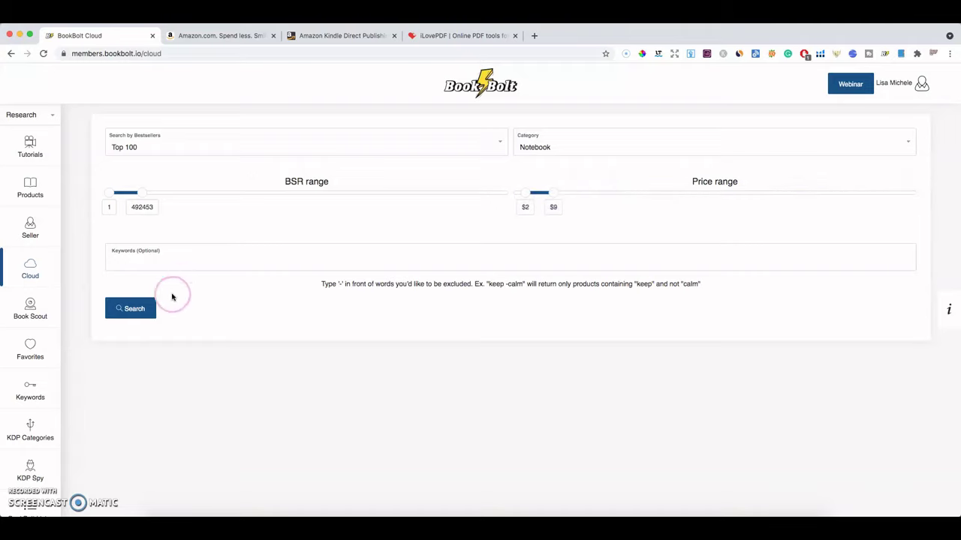
left_click(154, 309)
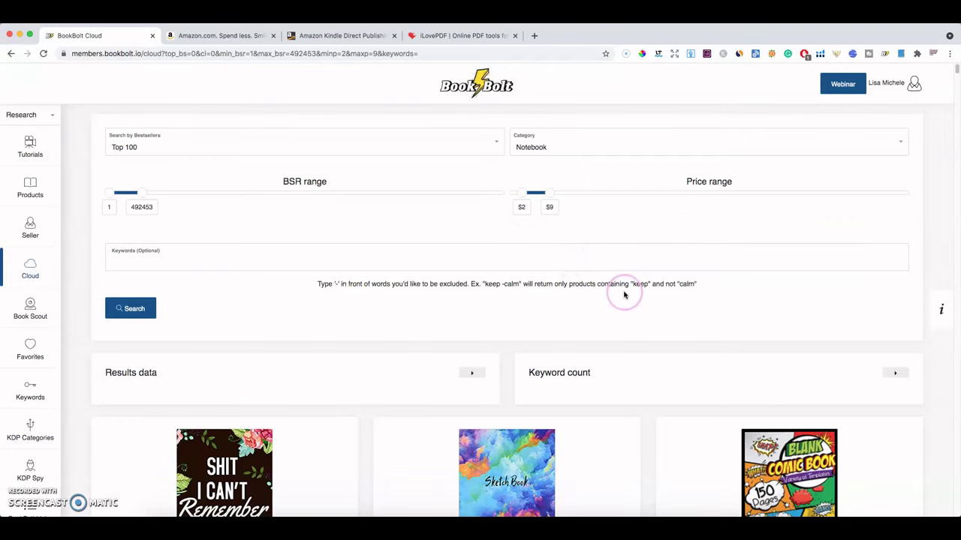
- Review the search filters and the first row of bestselling notebooks with their price, BSR and estimated monthly sales
scroll(625, 311, "down", 2)
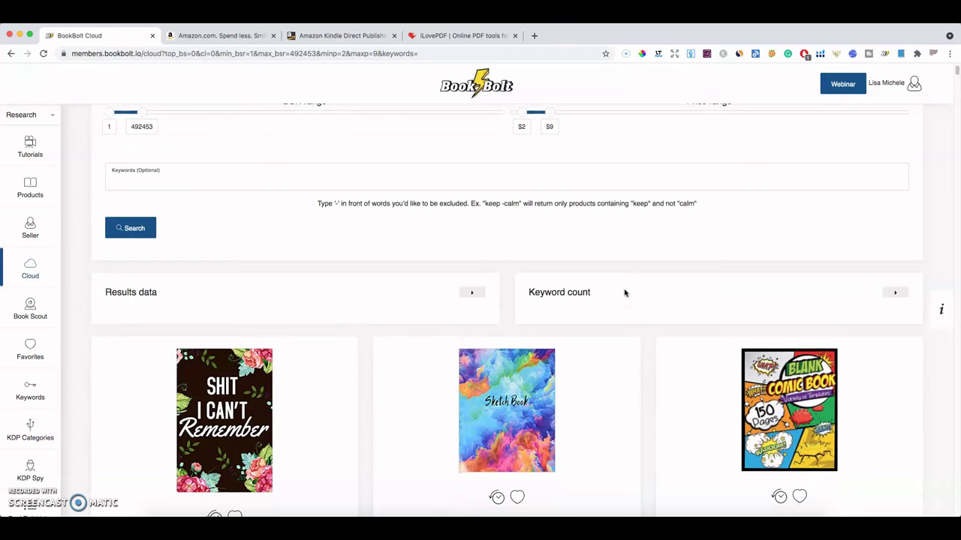
scroll(623, 292, "up", 2)
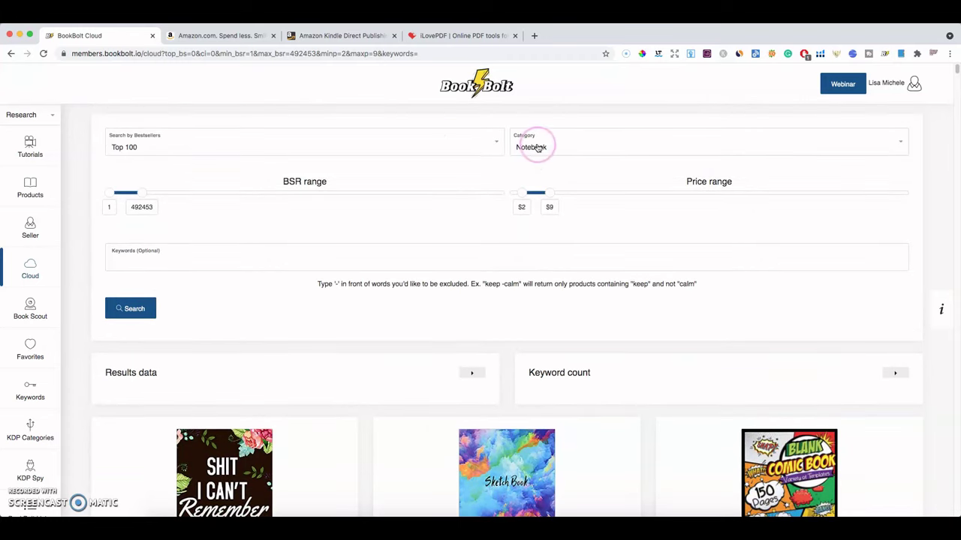
left_click(136, 211)
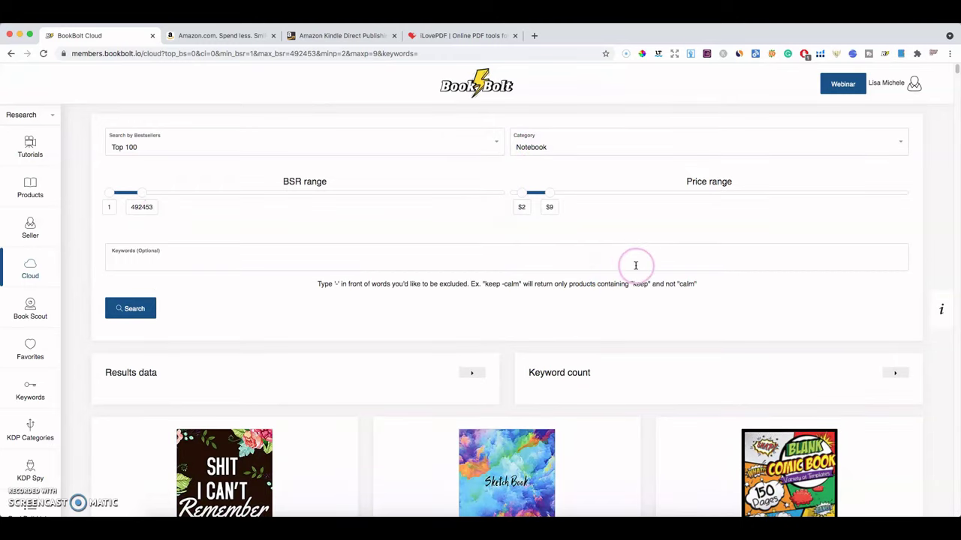
scroll(635, 265, "down", 5)
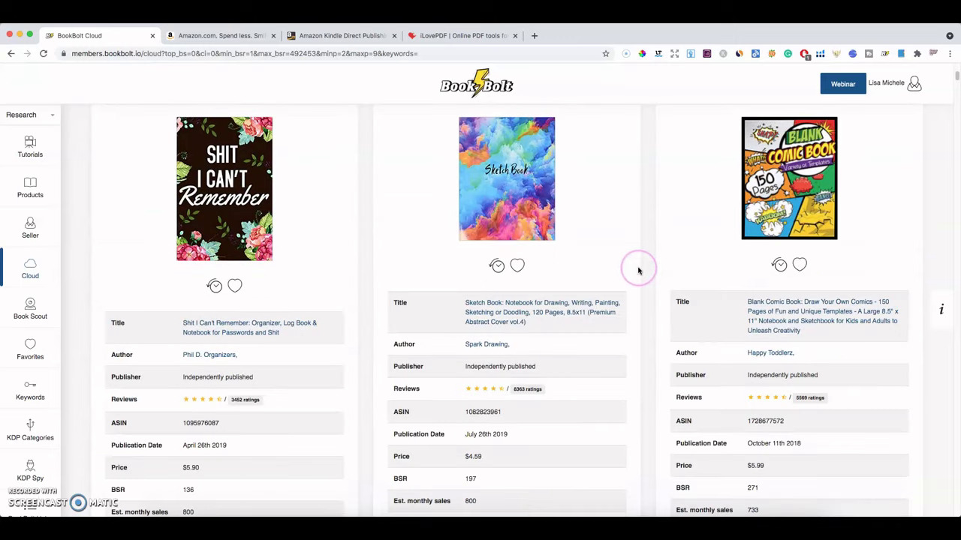
scroll(621, 272, "down", 1)
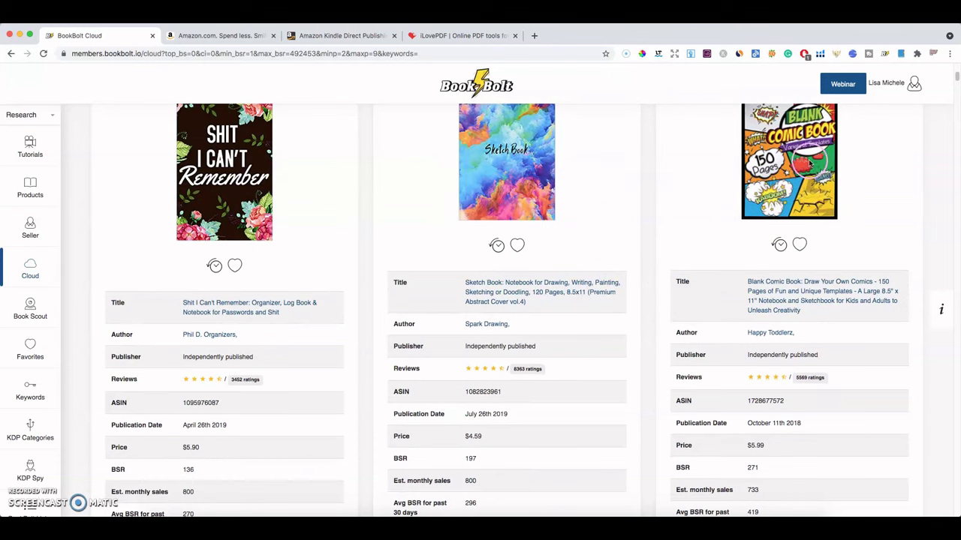
- Browse further rows of bestselling notebooks for niche and cover ideas, and return to the first row
scroll(582, 238, "down", 5)
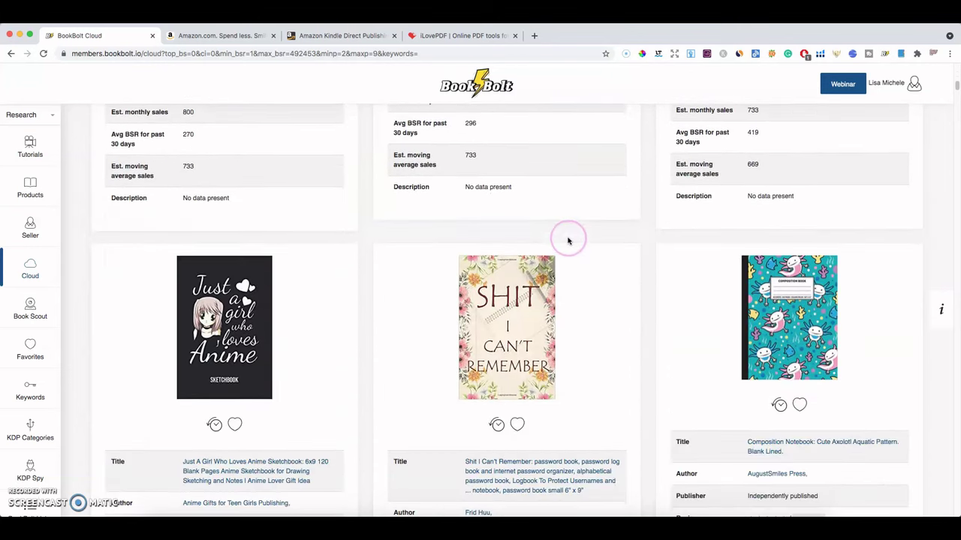
scroll(571, 242, "down", 4)
scroll(577, 243, "down", 4)
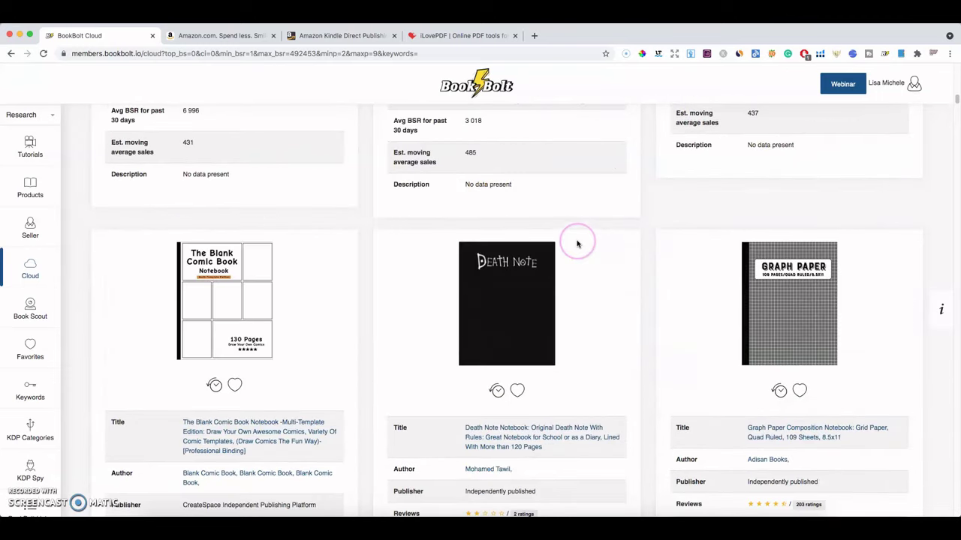
scroll(578, 244, "up", 4)
scroll(578, 244, "down", 4)
scroll(578, 243, "down", 5)
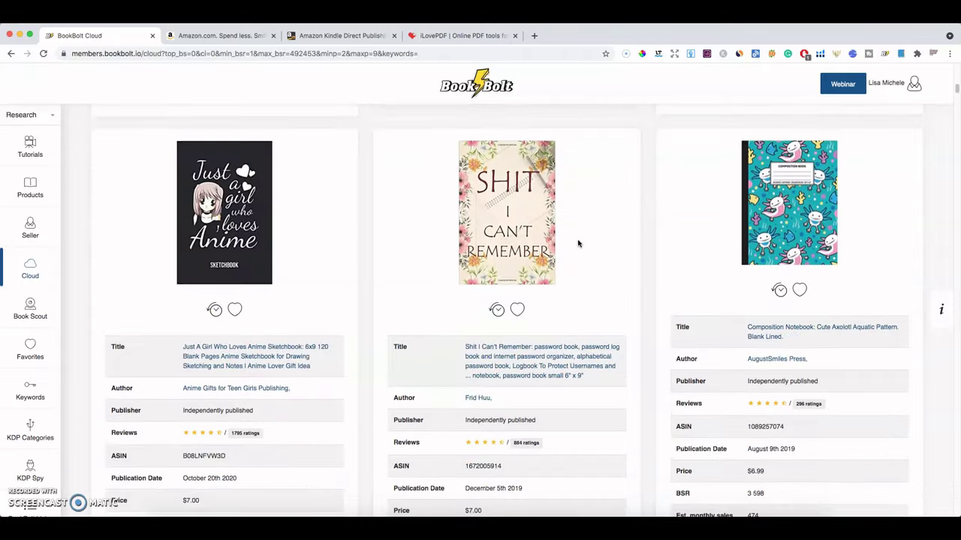
scroll(578, 243, "up", 10)
scroll(578, 240, "down", 1)
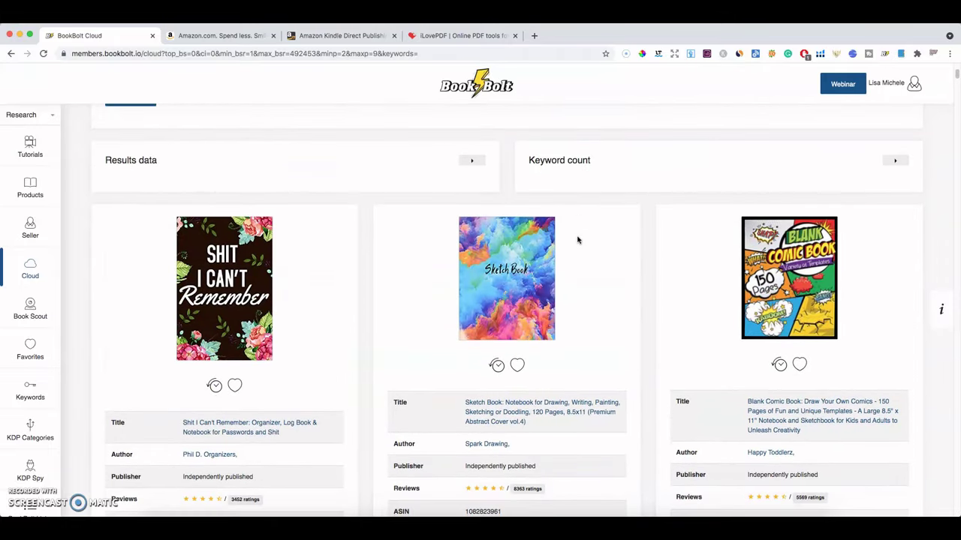
scroll(578, 240, "down", 1)
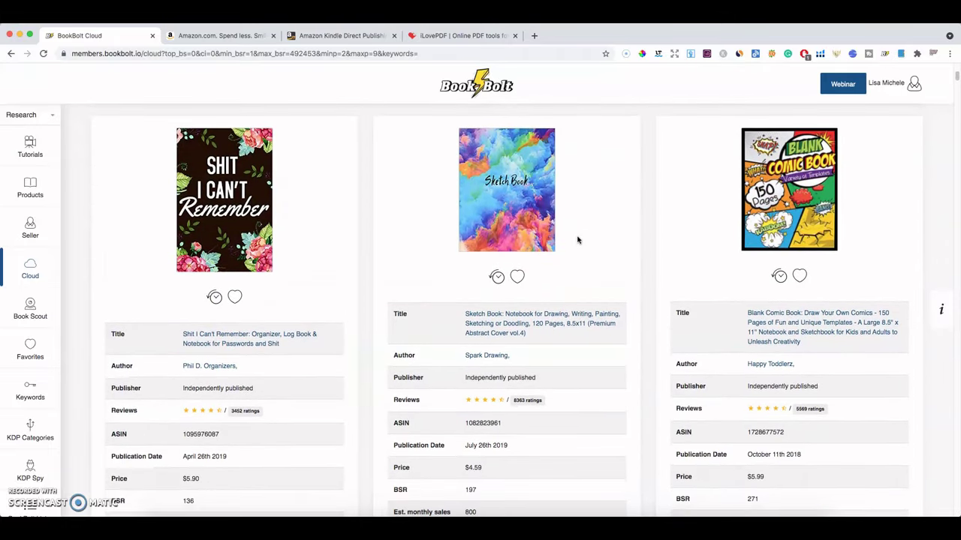
- Copy the author name of the first bestselling notebook and open the Book Scout page
left_click(254, 241)
left_click_drag(188, 365, 216, 364)
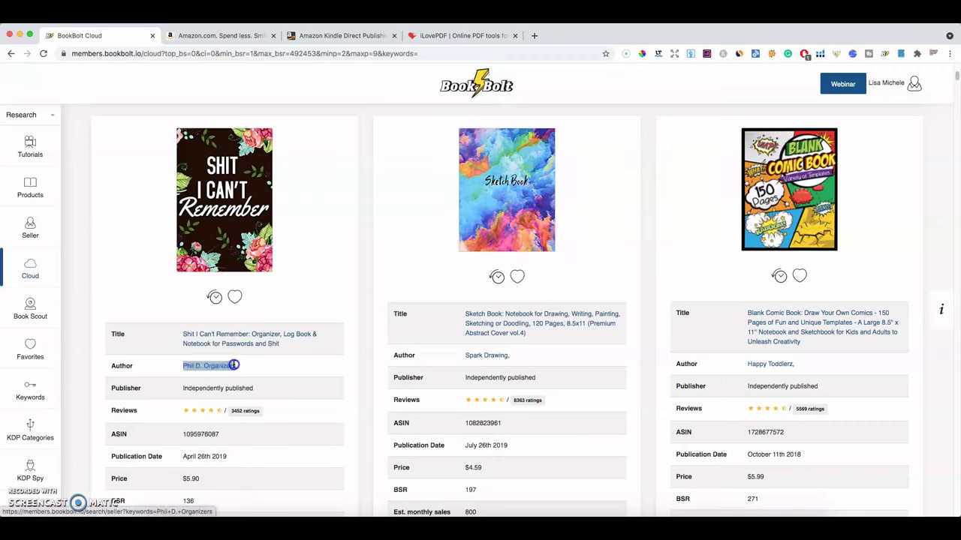
right_click(223, 369)
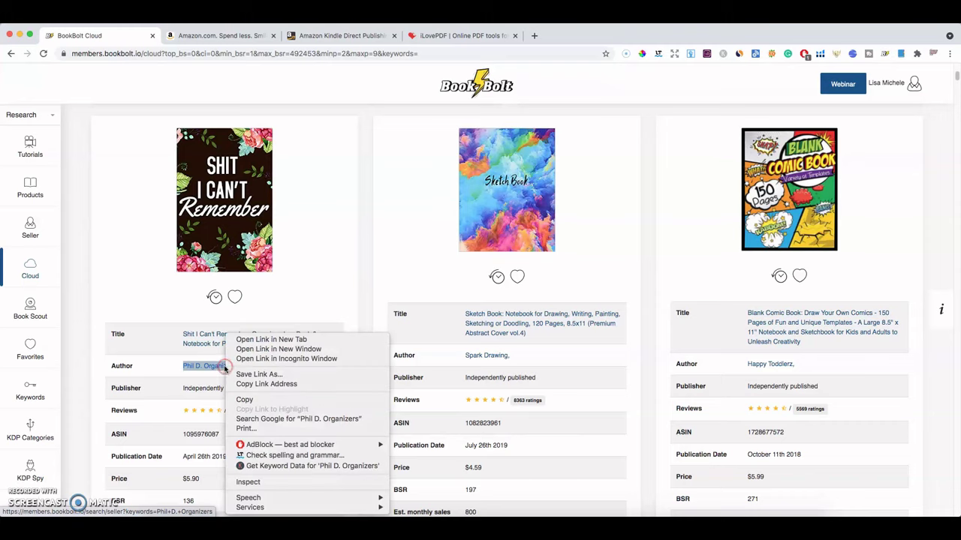
left_click(235, 399)
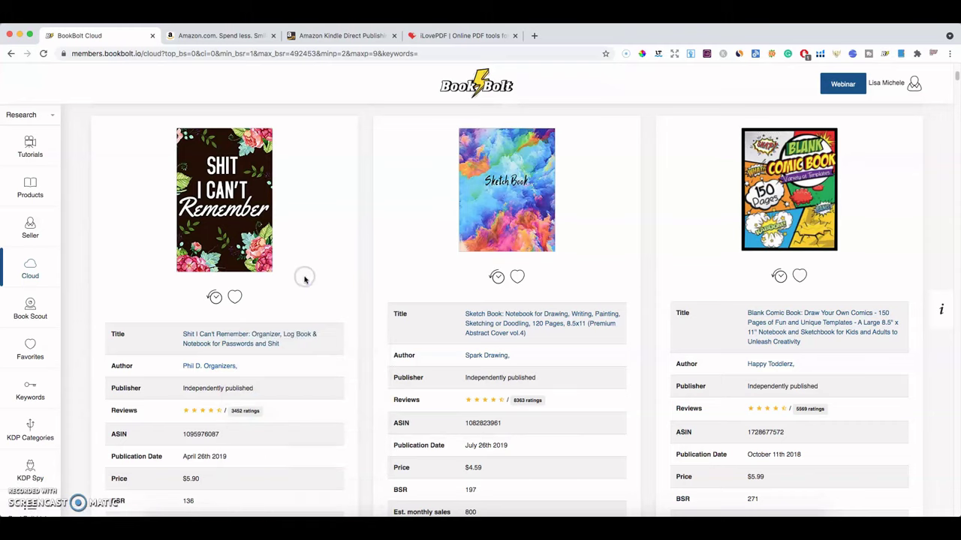
scroll(393, 244, "up", 1)
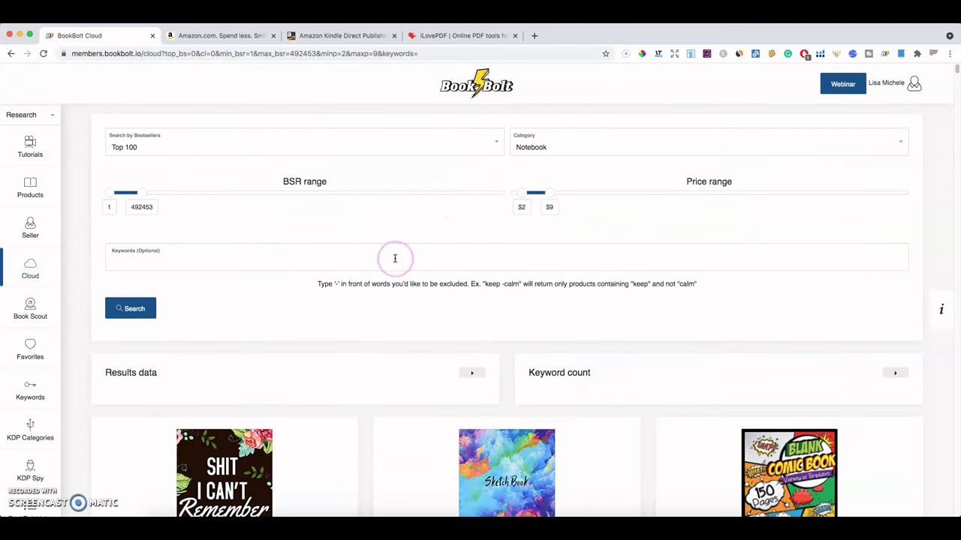
scroll(393, 259, "down", 1)
left_click(30, 310)
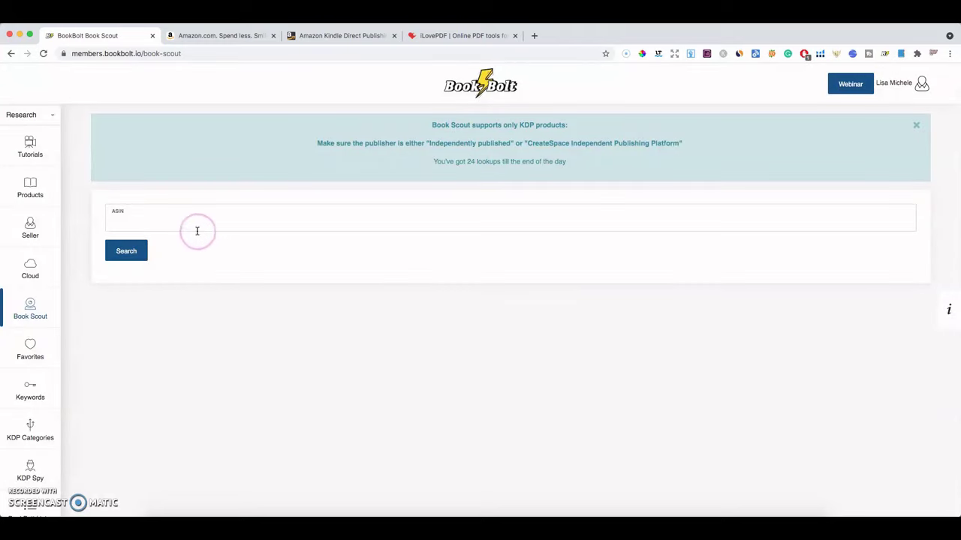
- Rerun the Cloud search for Top 100 notebooks with the default BSR and price ranges, and copy the first result's ASIN
left_click(27, 268)
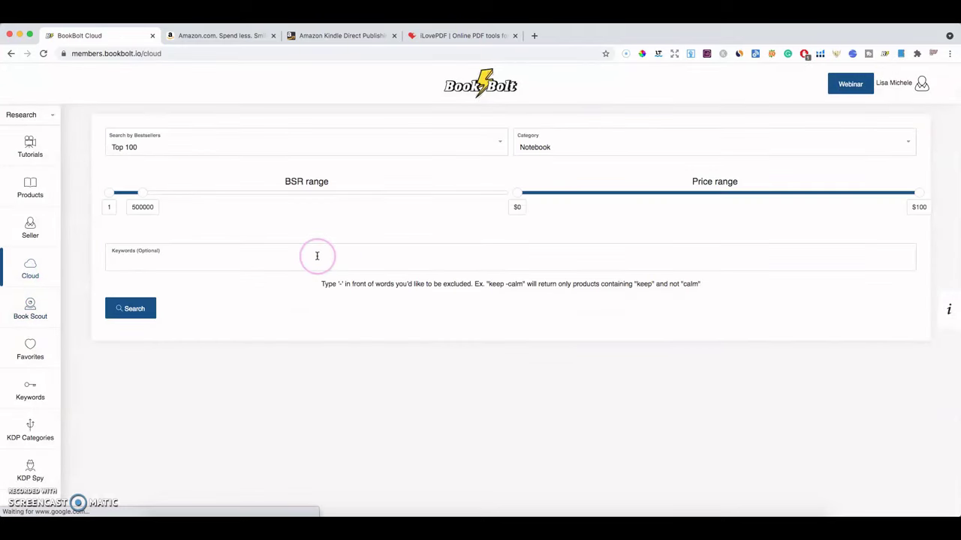
left_click(124, 309)
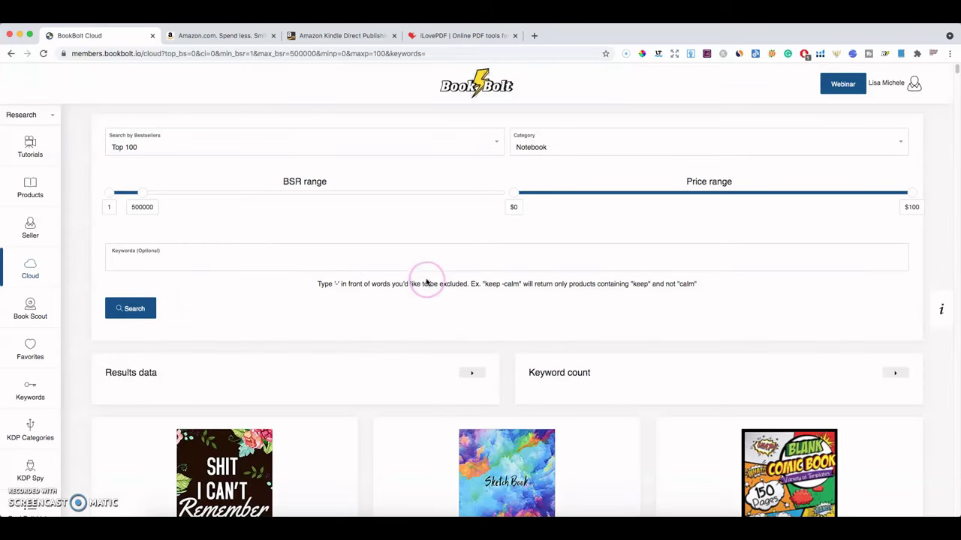
scroll(426, 283, "down", 6)
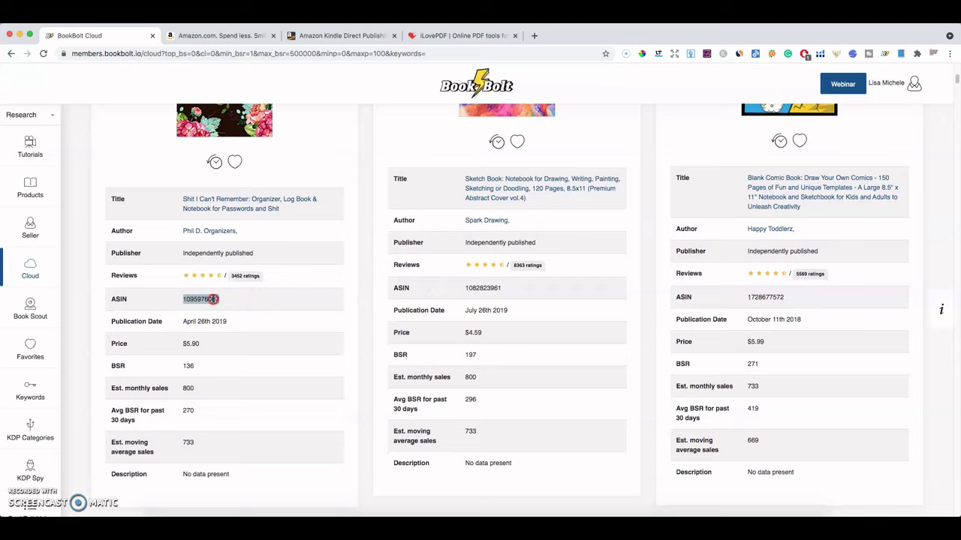
right_click(214, 299)
left_click(224, 320)
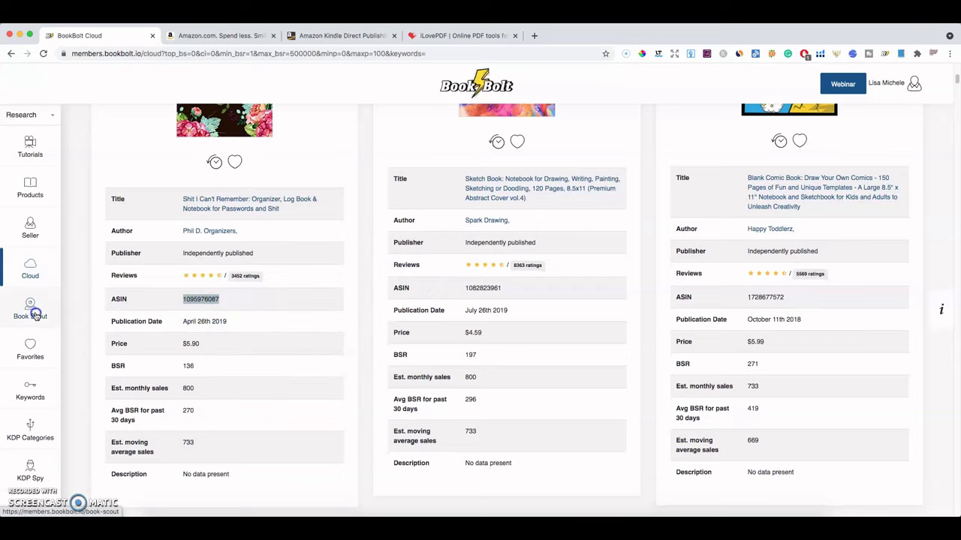
left_click(30, 309)
right_click(195, 222)
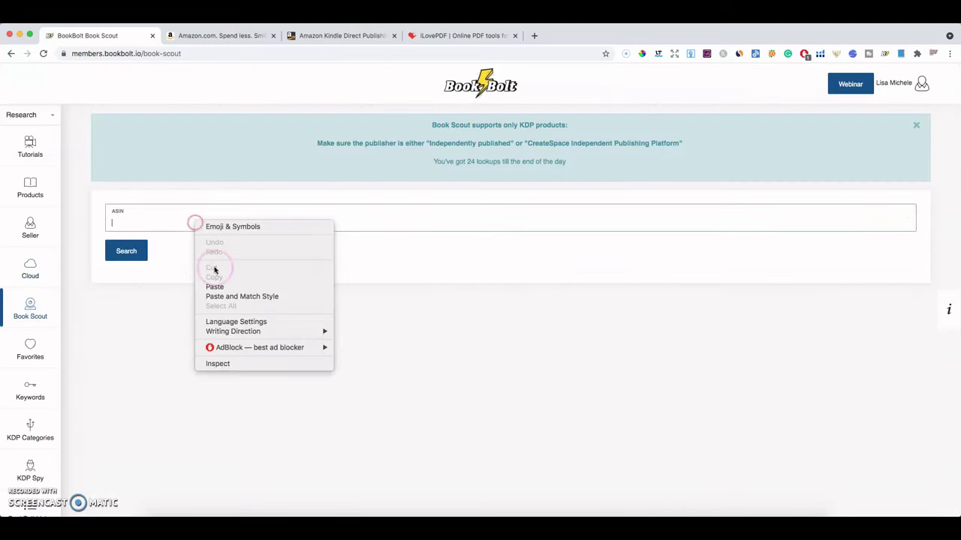
left_click(217, 285)
left_click(128, 251)
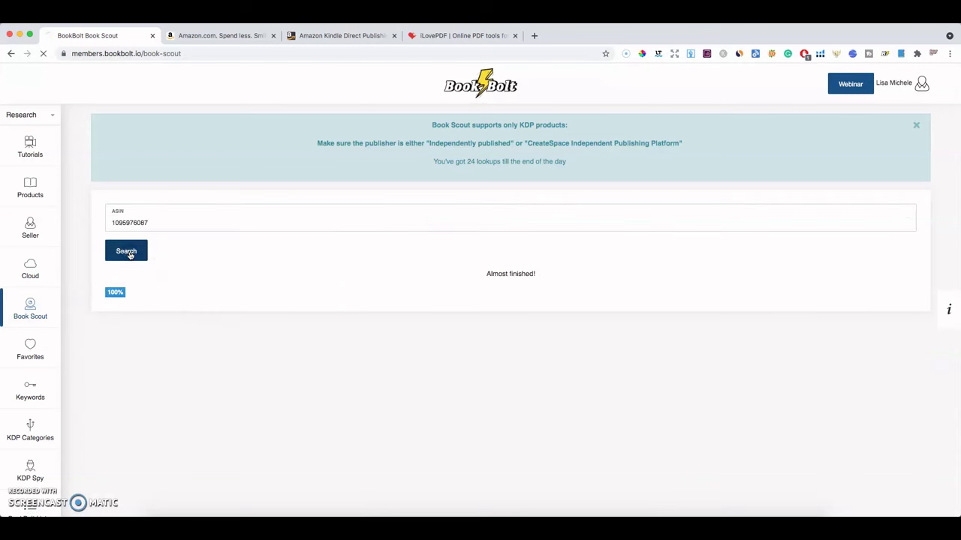
- Browse the looked-up notebook's details and its list of related keywords, and return to the product details
scroll(403, 254, "down", 5)
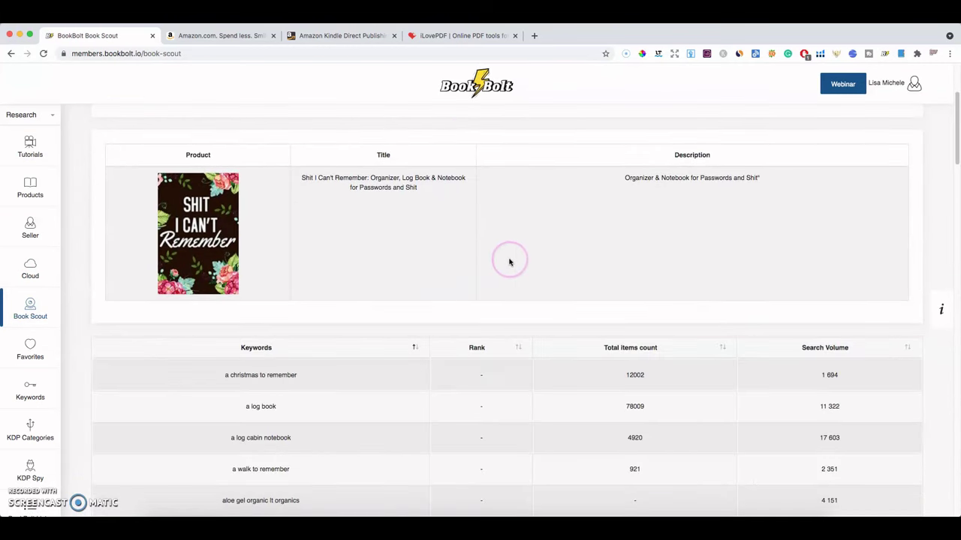
scroll(509, 262, "up", 3)
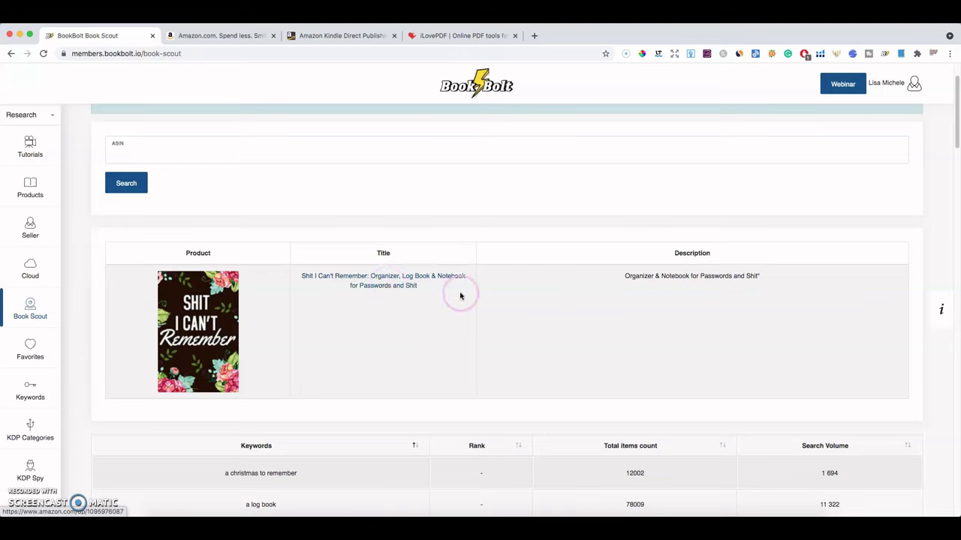
scroll(568, 291, "down", 3)
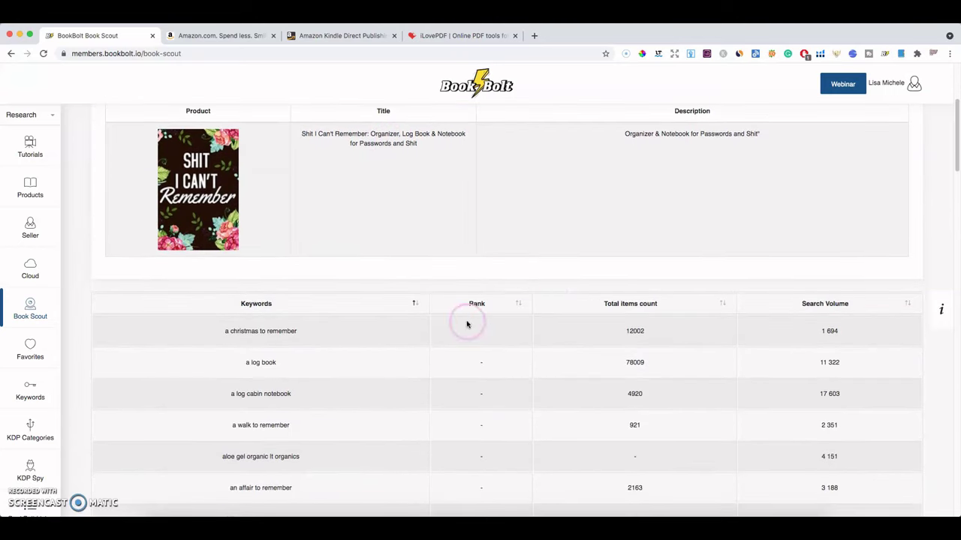
scroll(308, 330, "down", 5)
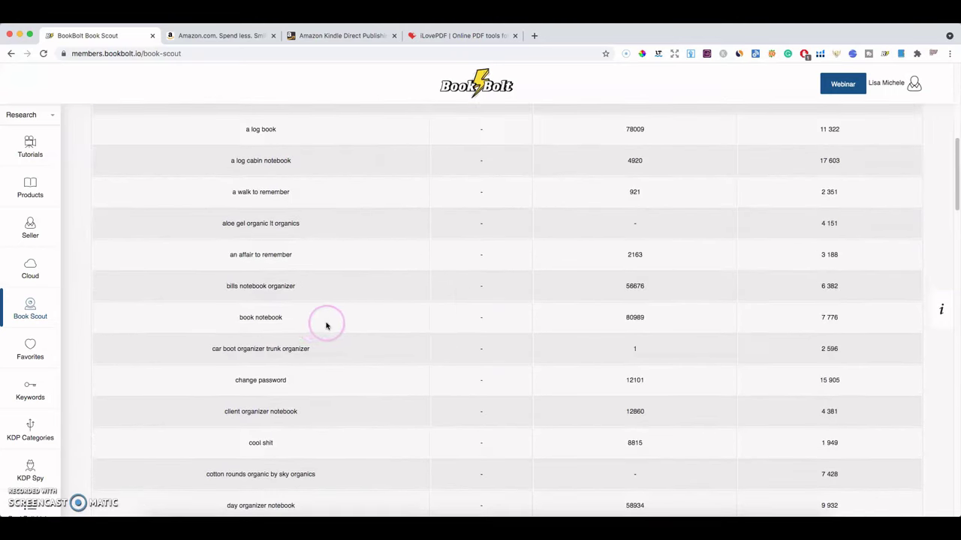
scroll(338, 325, "down", 4)
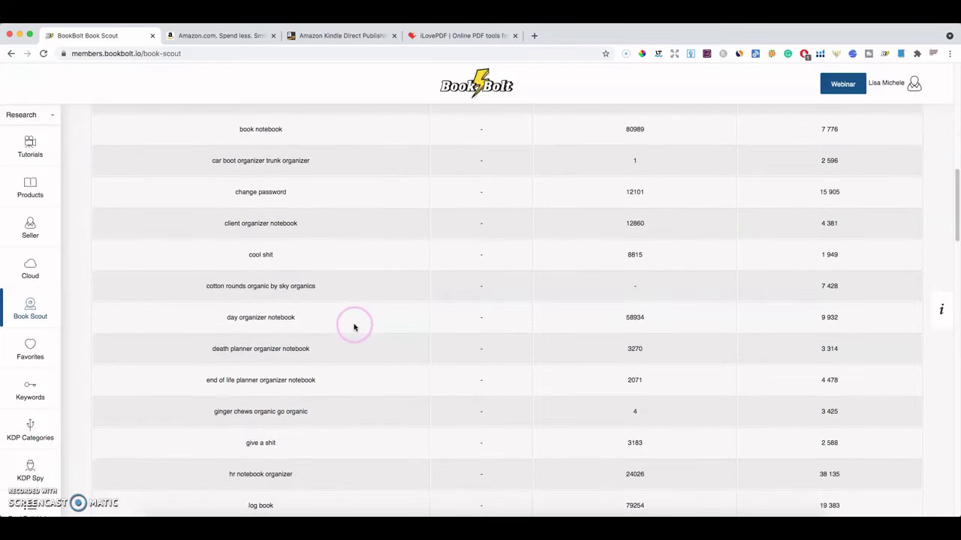
scroll(355, 327, "down", 6)
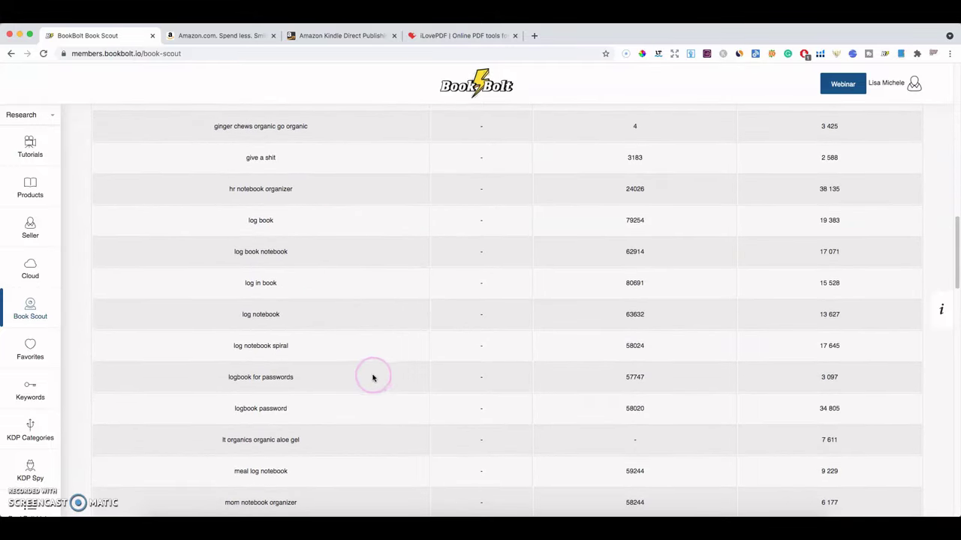
scroll(373, 380, "down", 4)
scroll(379, 375, "down", 8)
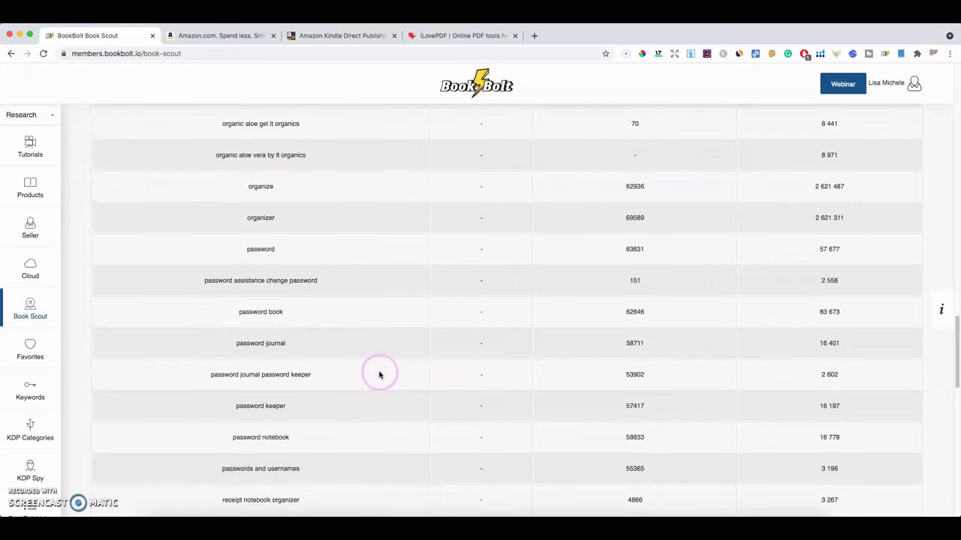
scroll(379, 376, "up", 20)
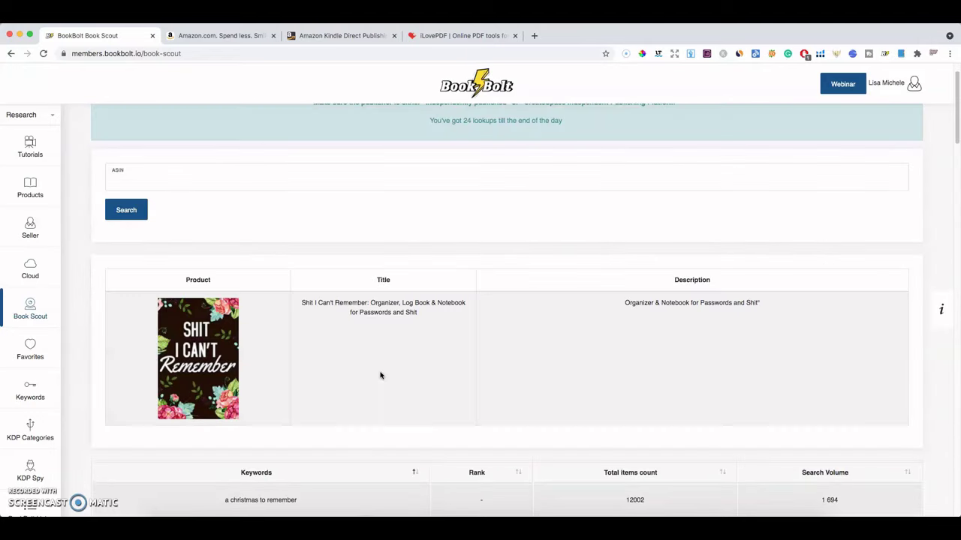
- Examine the first keywords in the Book Scout table with their rank, total items count and search volume
scroll(352, 375, "down", 5)
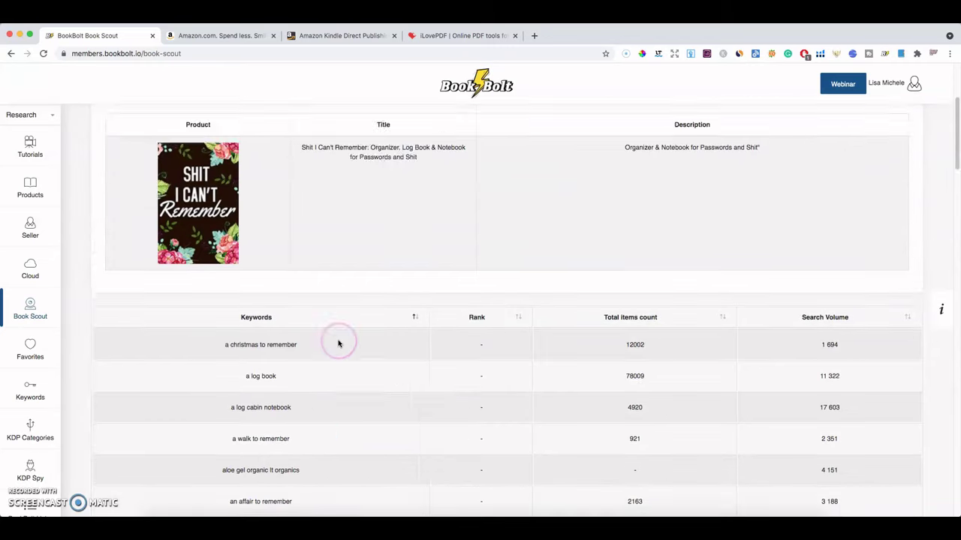
scroll(337, 342, "up", 5)
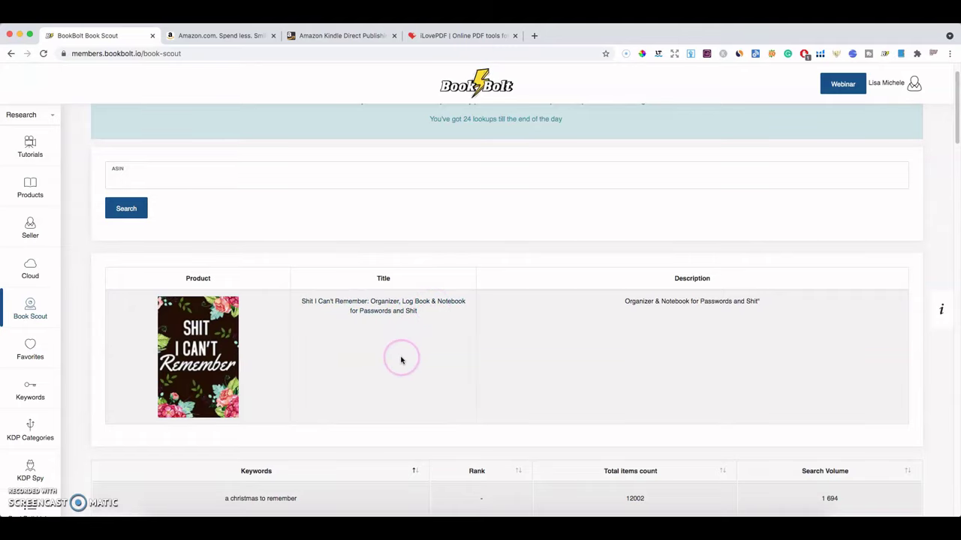
scroll(401, 360, "down", 10)
scroll(364, 361, "down", 1)
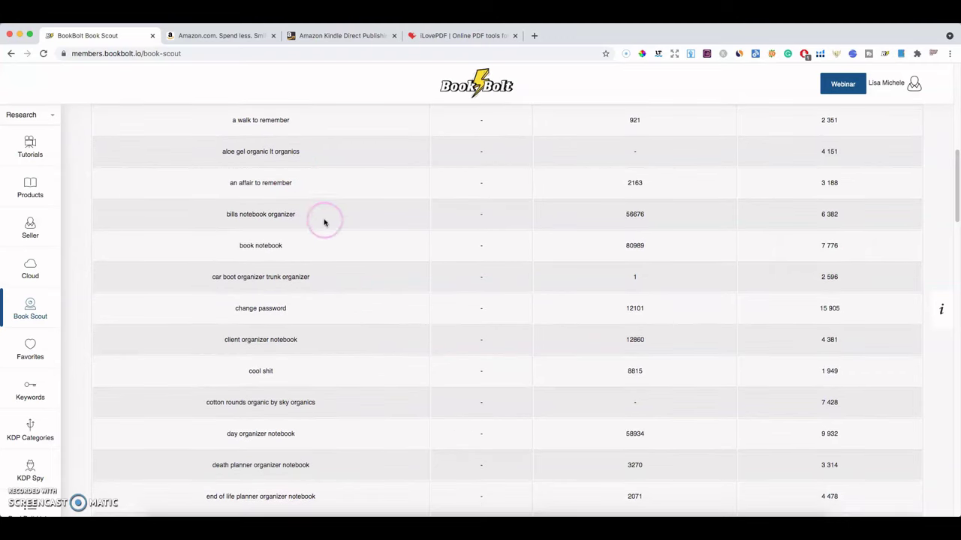
scroll(335, 236, "down", 1)
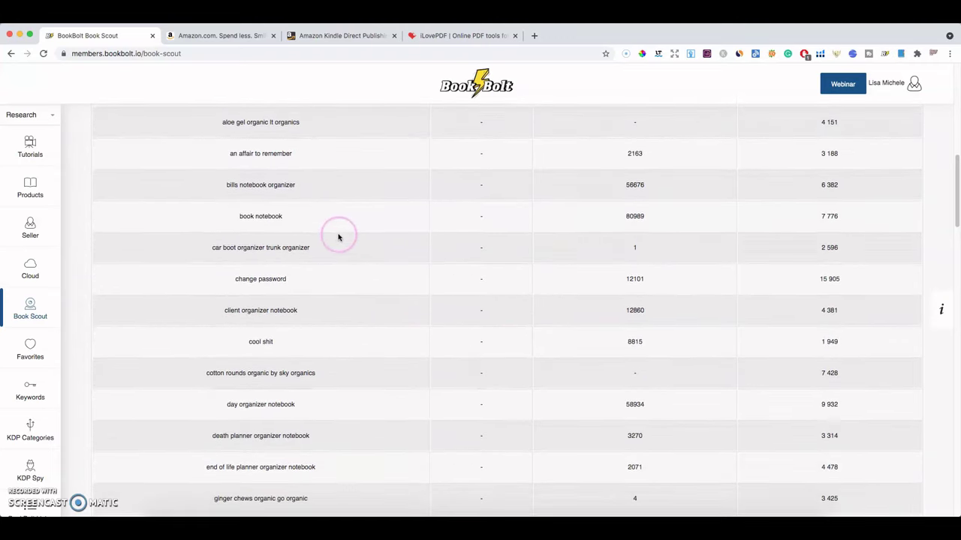
scroll(339, 237, "up", 5)
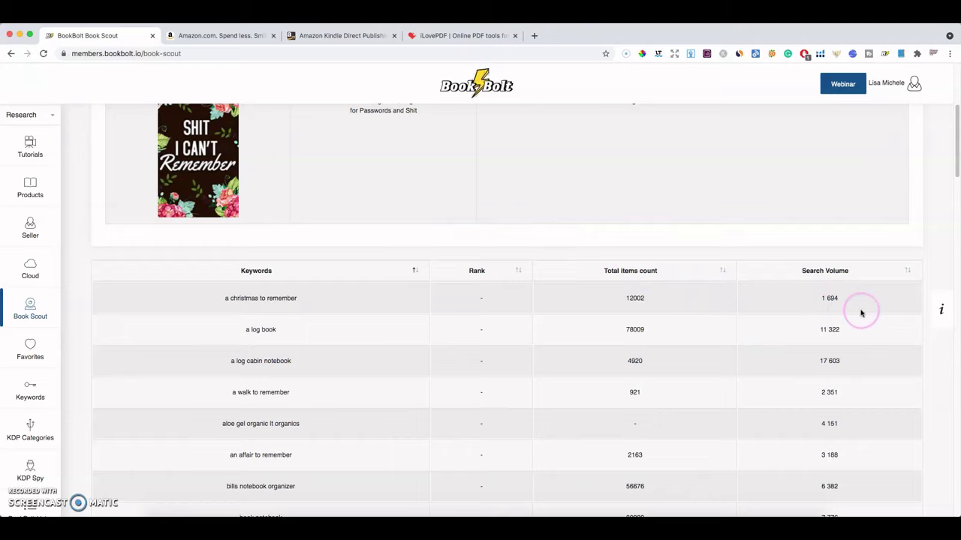
scroll(844, 318, "down", 1)
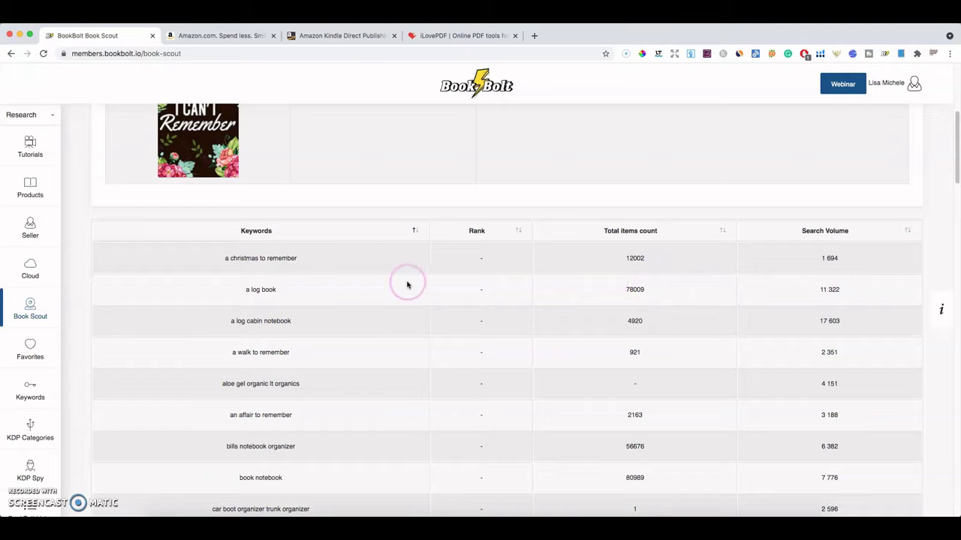
- Compare the notebook's cover, title and description with the keywords listed for it
scroll(409, 281, "up", 6)
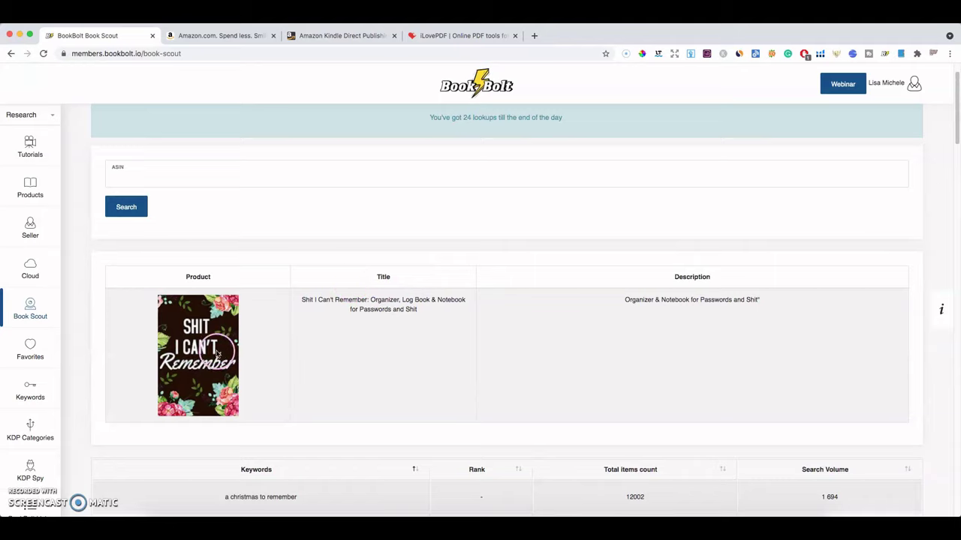
scroll(577, 333, "down", 1)
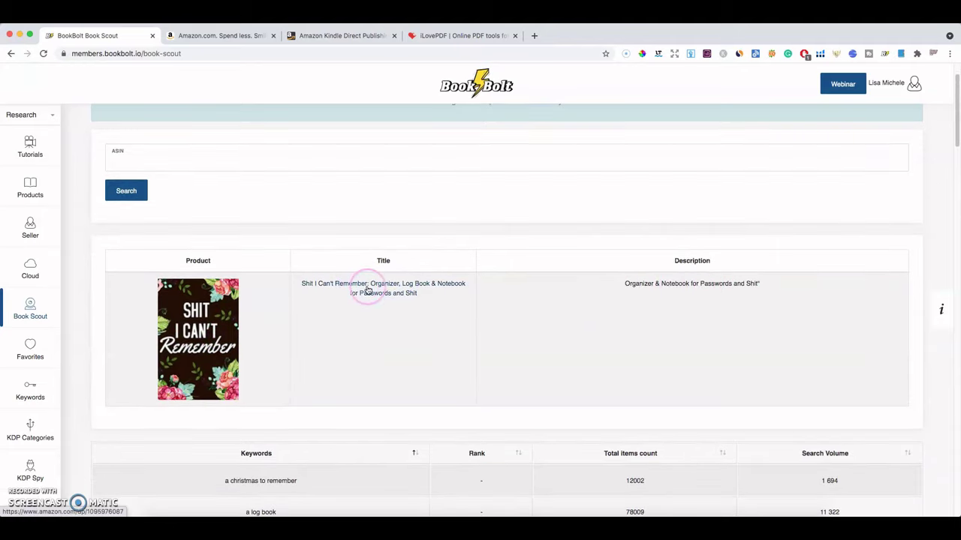
scroll(593, 346, "down", 3)
scroll(608, 350, "down", 3)
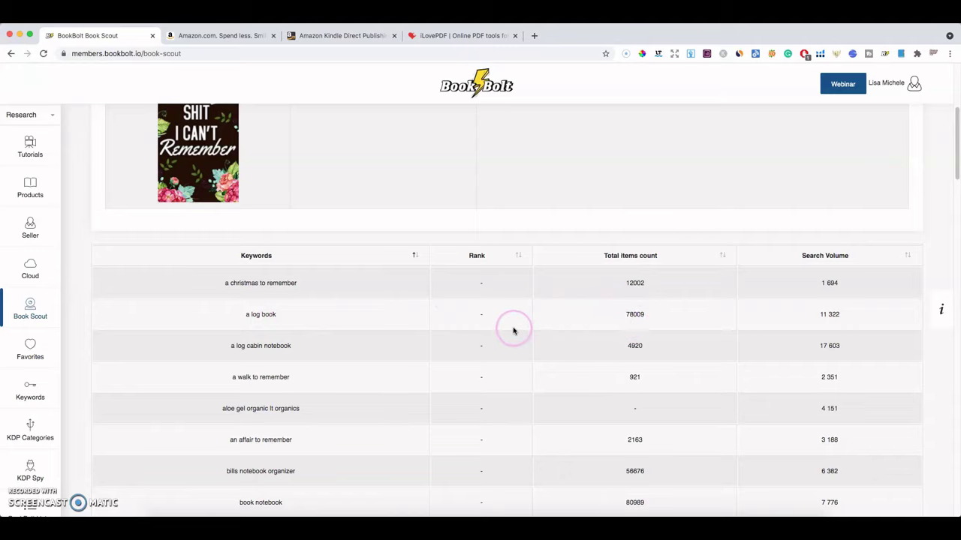
scroll(510, 327, "down", 10)
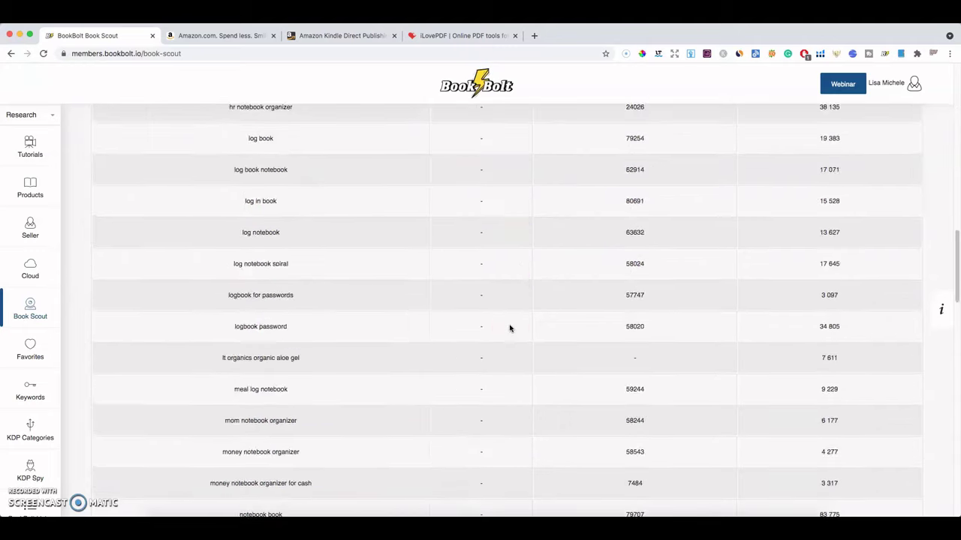
scroll(508, 328, "up", 10)
scroll(509, 330, "up", 3)
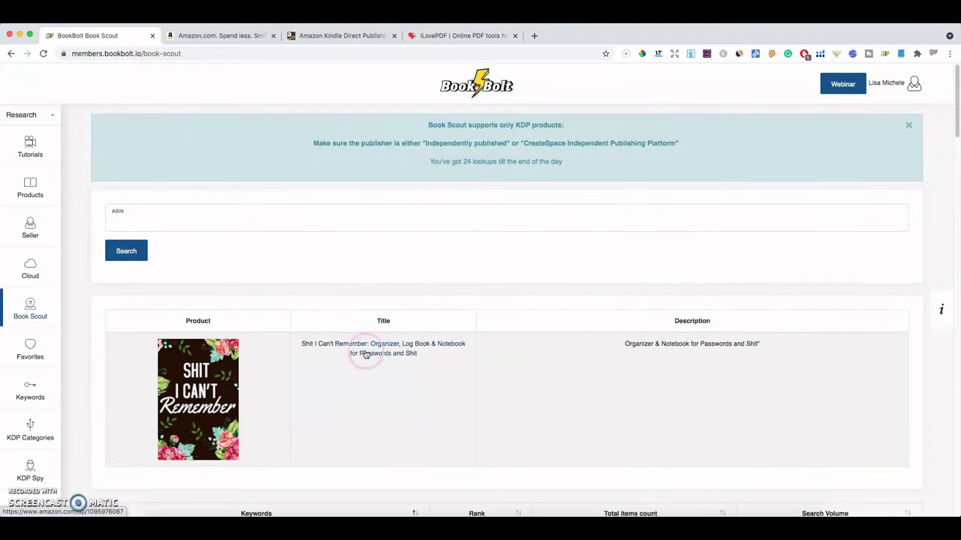
scroll(331, 365, "down", 1)
scroll(331, 365, "down", 5)
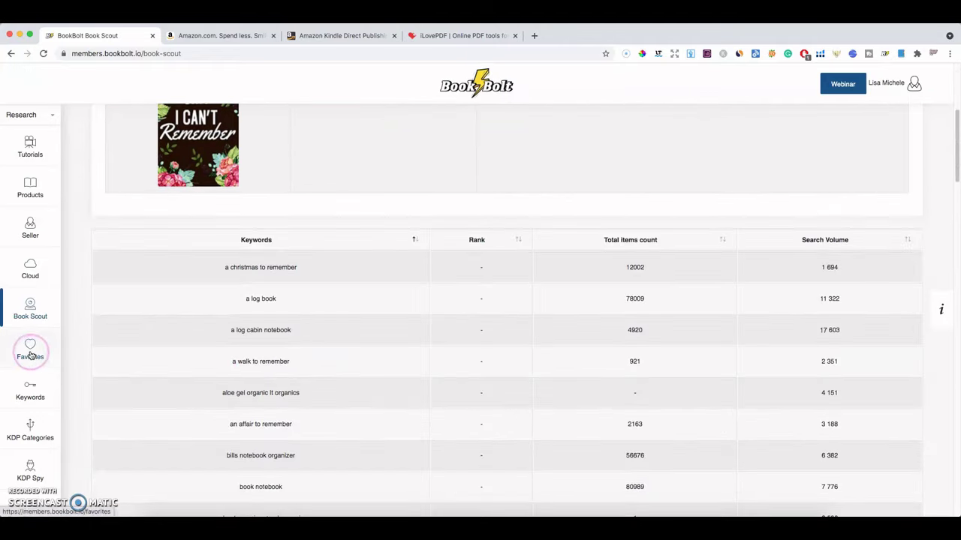
- Open the Favorites page and check its saved product categories
left_click(30, 350)
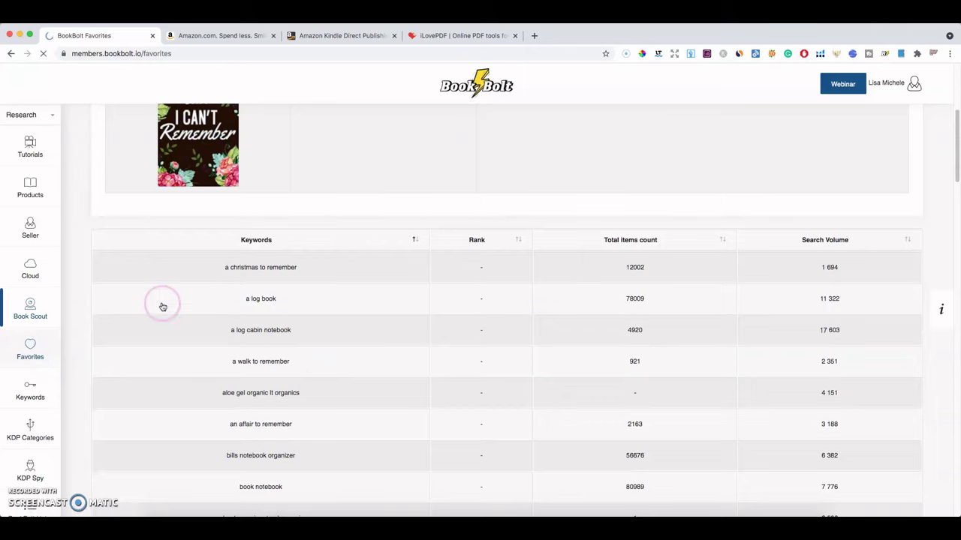
left_click(311, 263)
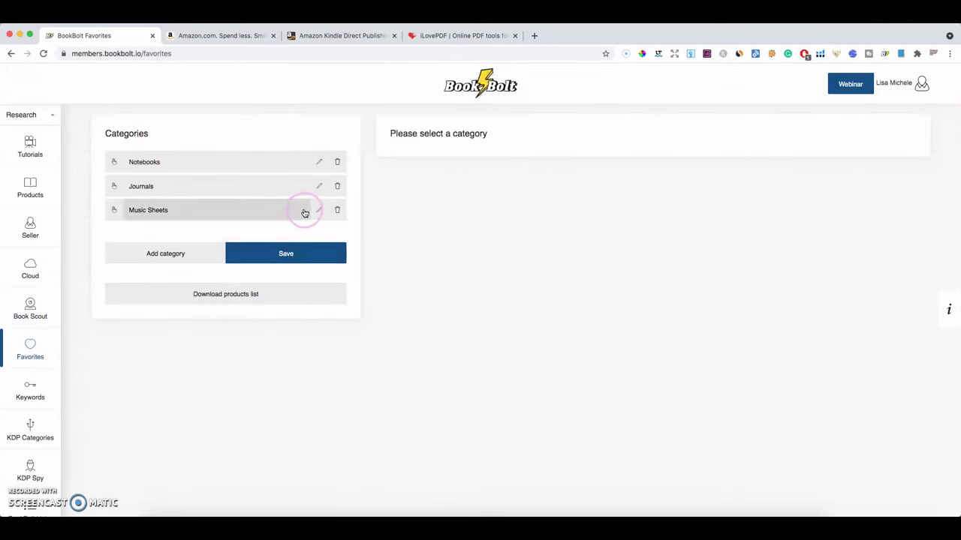
left_click(30, 319)
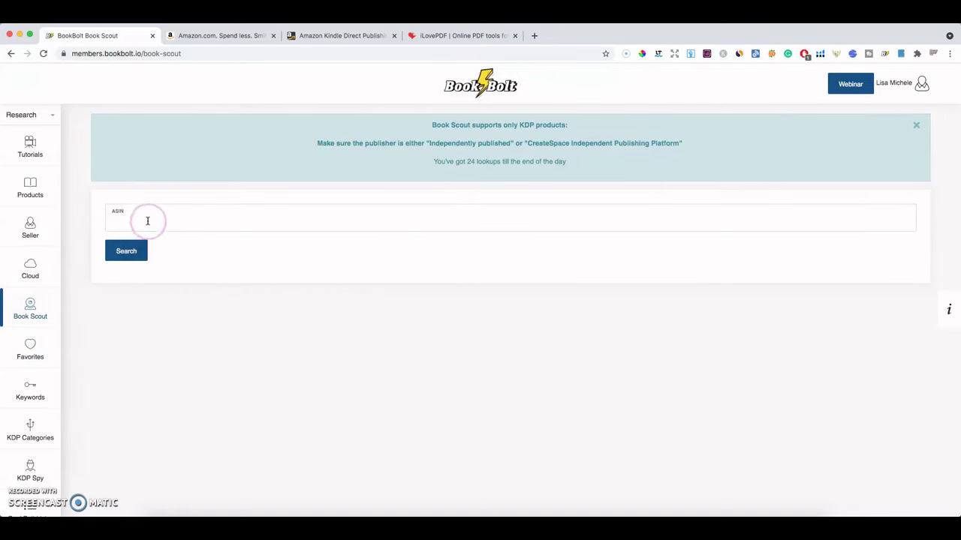
left_click(149, 215)
right_click(149, 215)
left_click(172, 280)
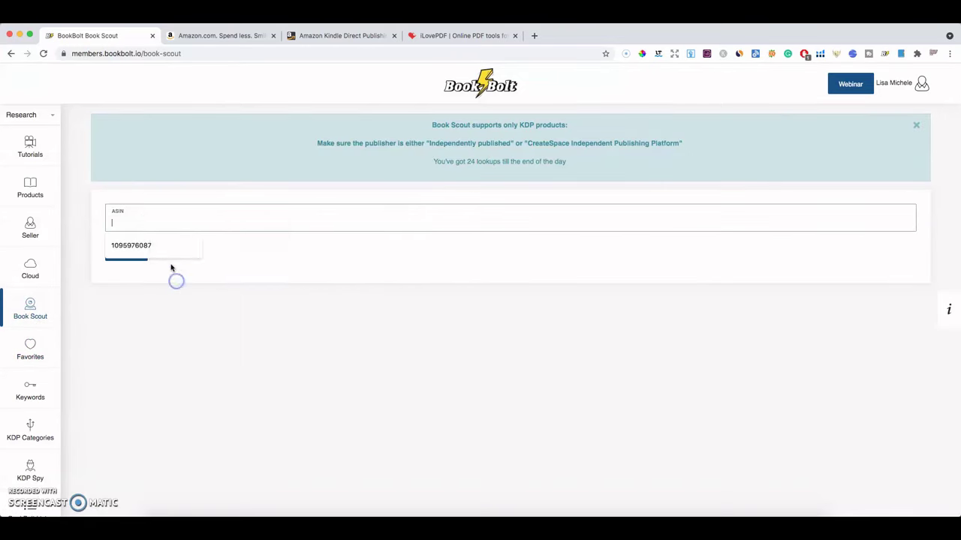
left_click(132, 254)
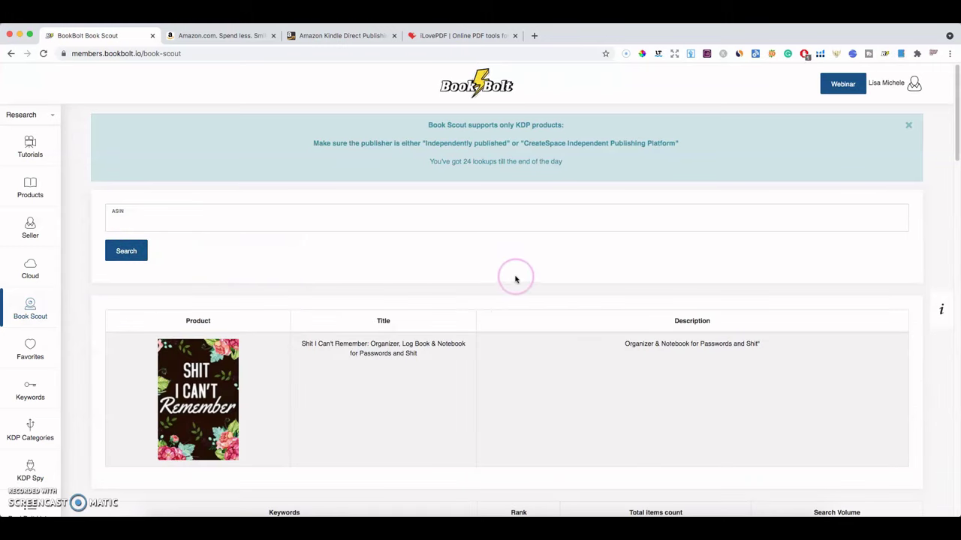
scroll(315, 361, "down", 3)
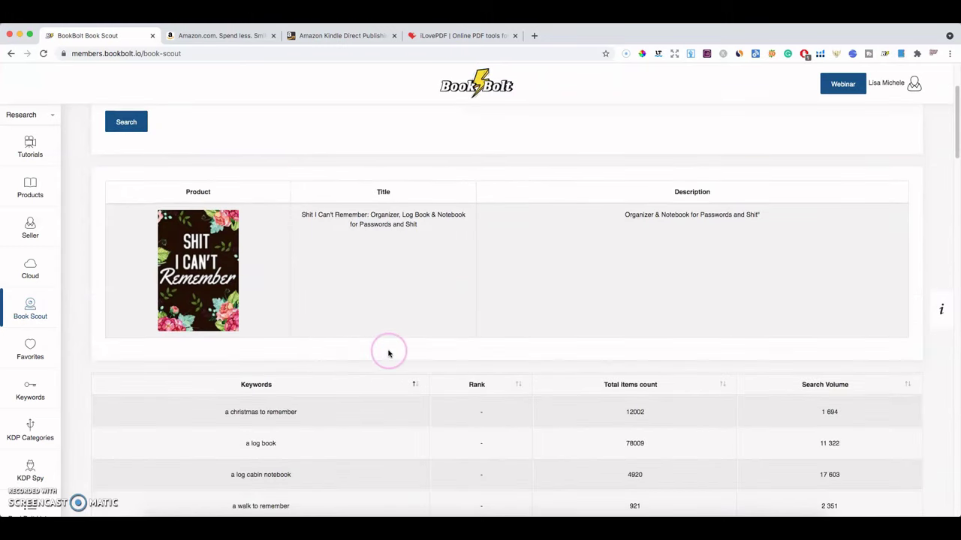
scroll(388, 350, "down", 10)
scroll(388, 350, "up", 11)
- Try adding a new category to Favorites, leaving it unnamed, and delete it again
left_click(15, 349)
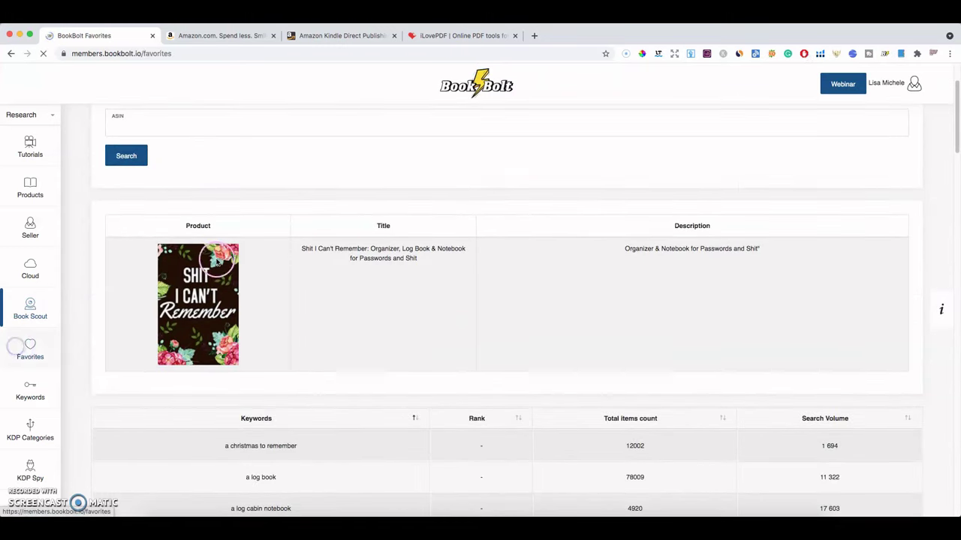
left_click(262, 185)
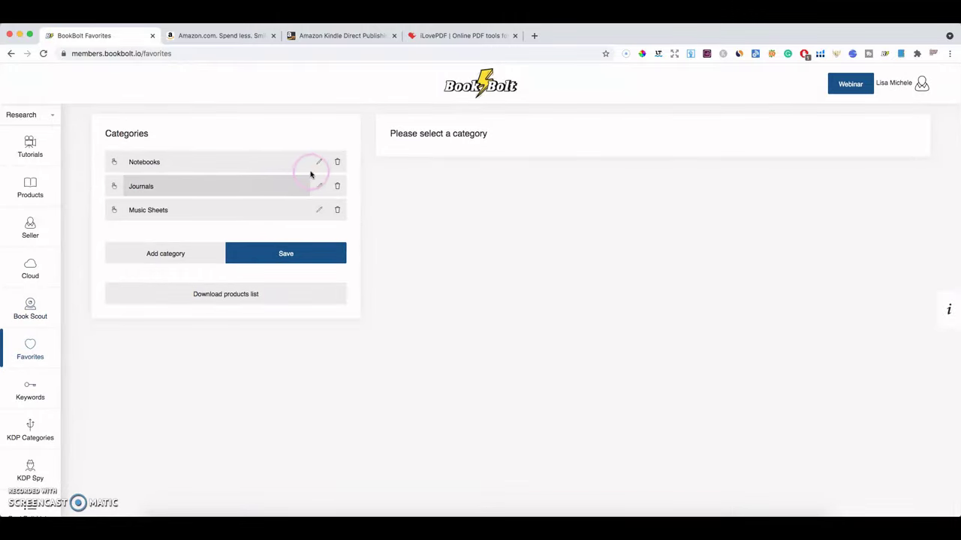
left_click(175, 165)
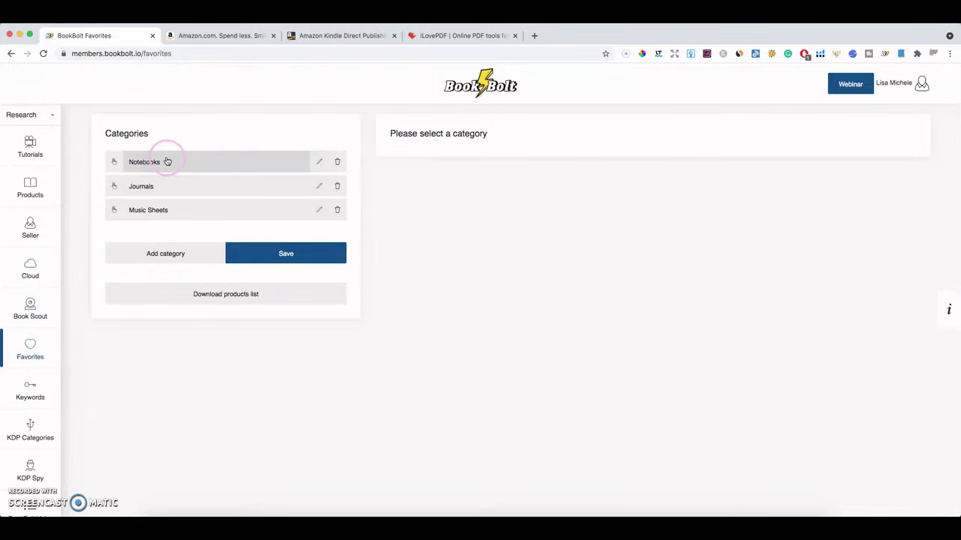
left_click(167, 253)
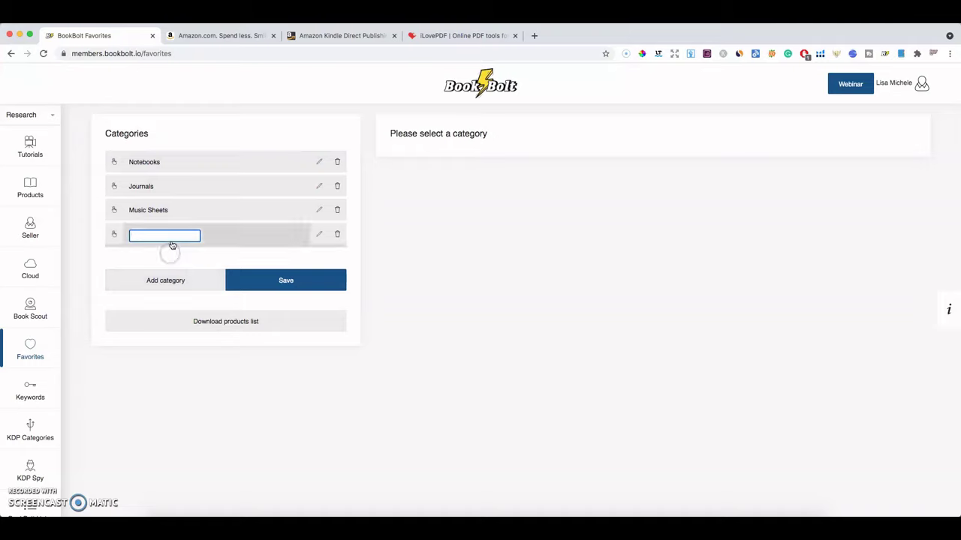
left_click(402, 236)
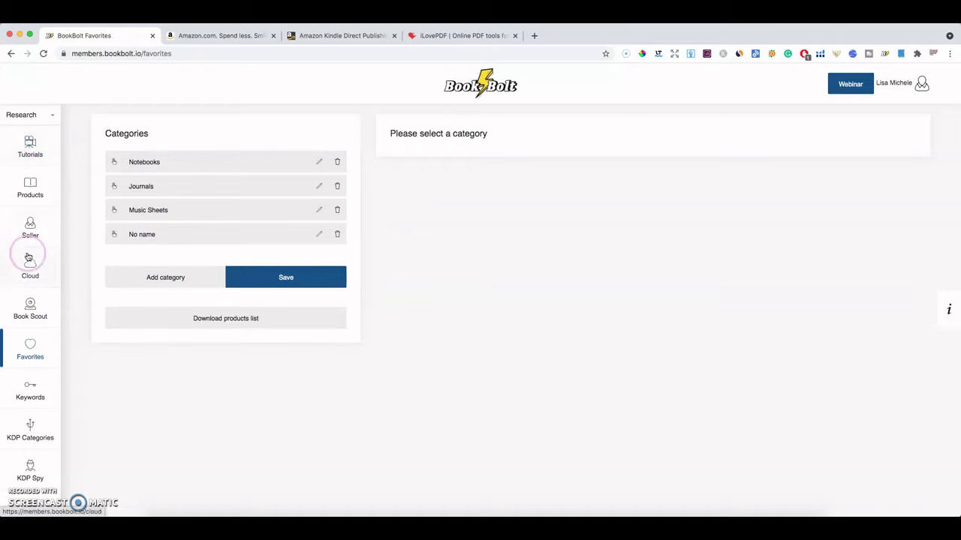
left_click(340, 235)
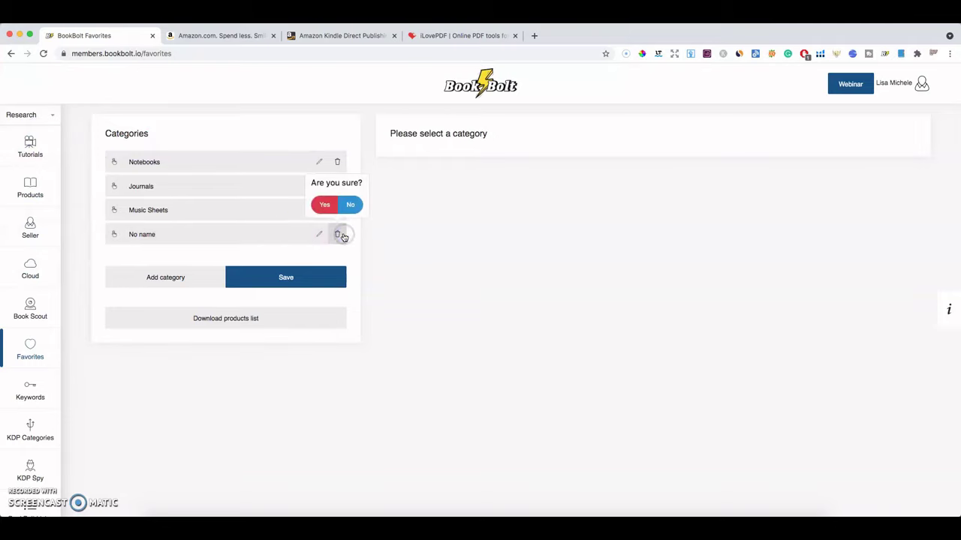
left_click(329, 214)
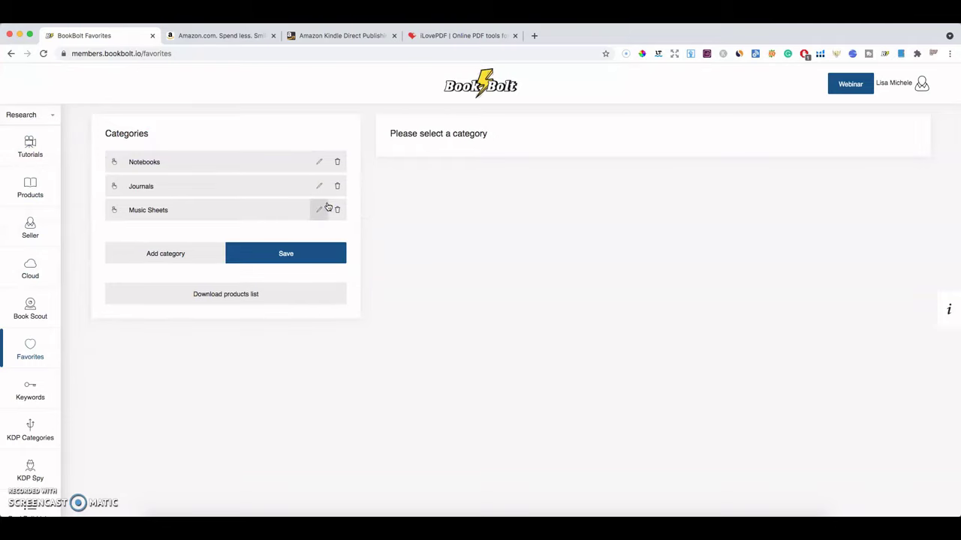
left_click(151, 253)
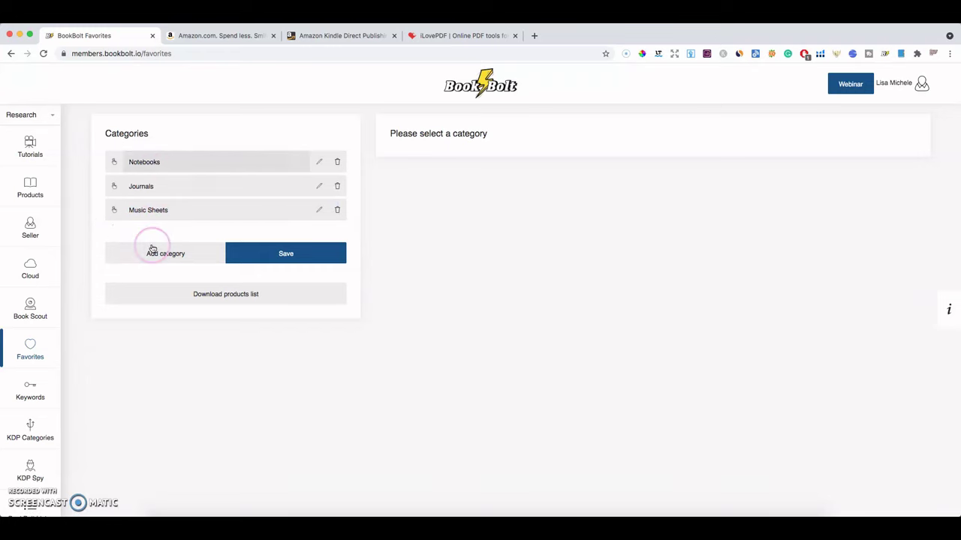
- Save the 2022 Yearly Planner for dog lovers from the product search results to the Notebooks favorites category
left_click(30, 187)
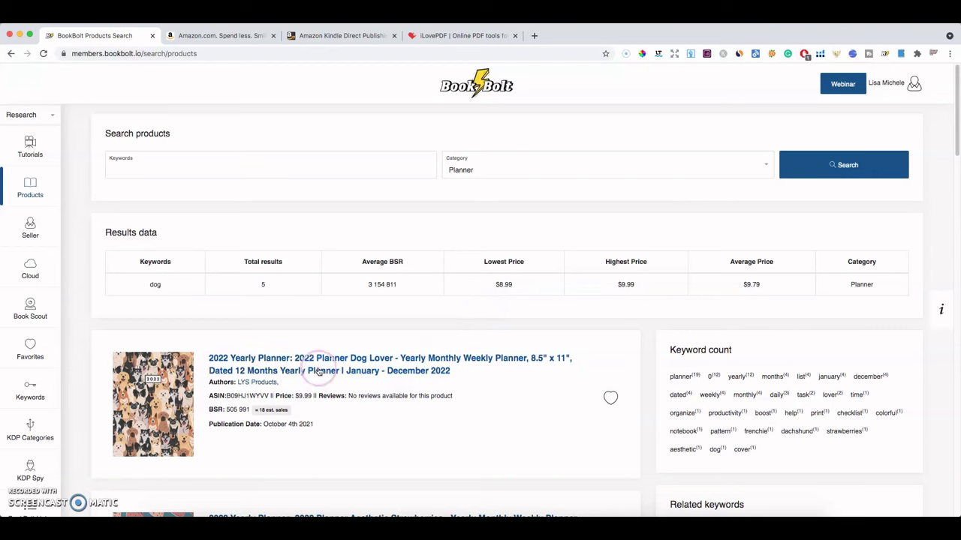
left_click(611, 399)
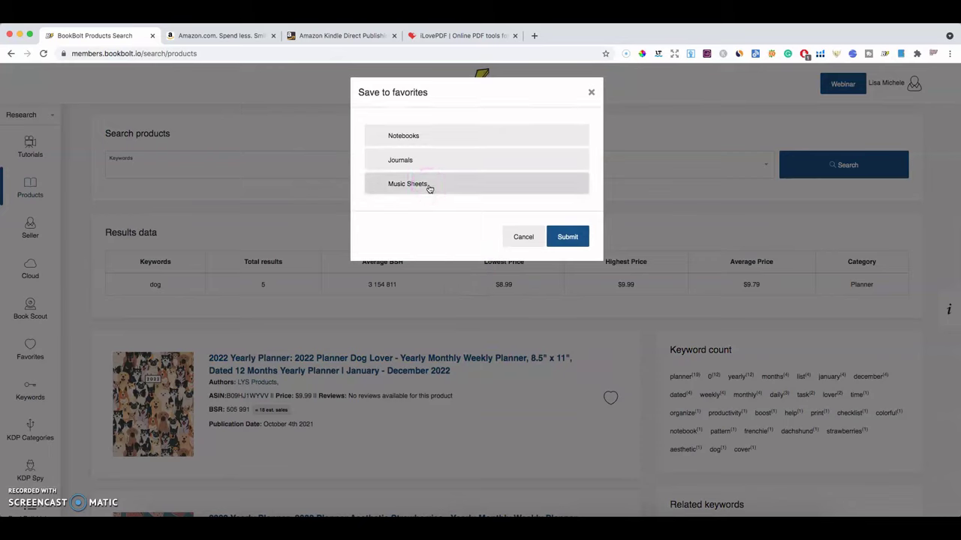
left_click(427, 132)
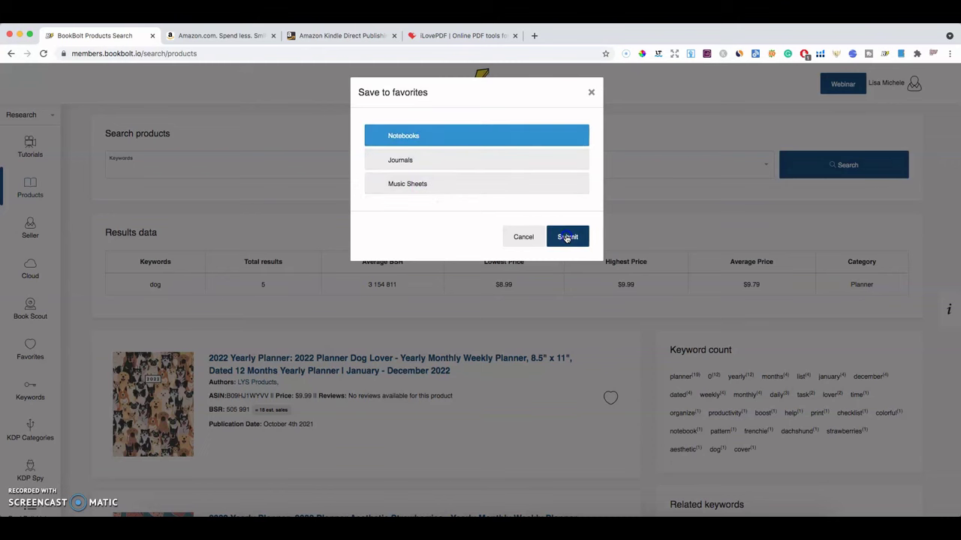
left_click(567, 237)
- View the products saved in the Notebooks and Journals categories on the Favorites page
left_click(31, 347)
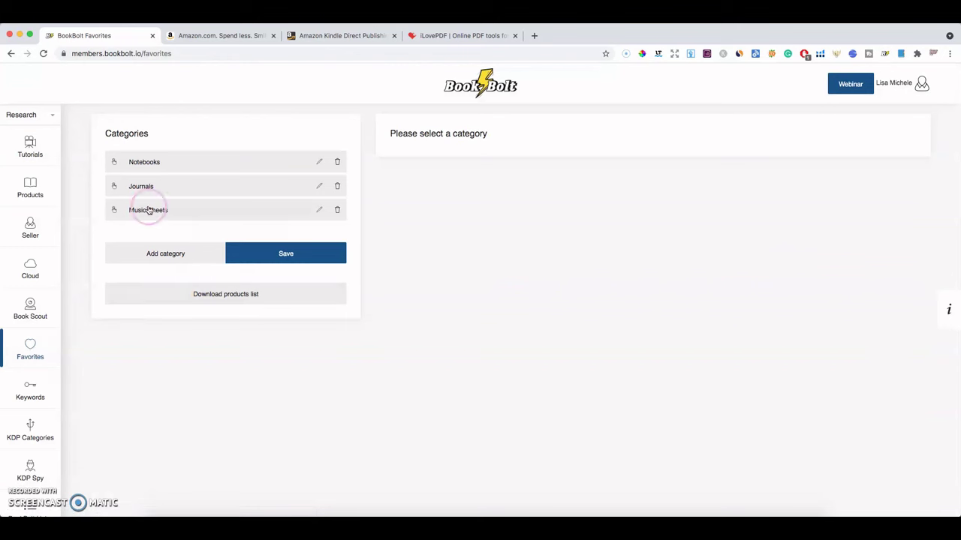
left_click(160, 163)
left_click(162, 186)
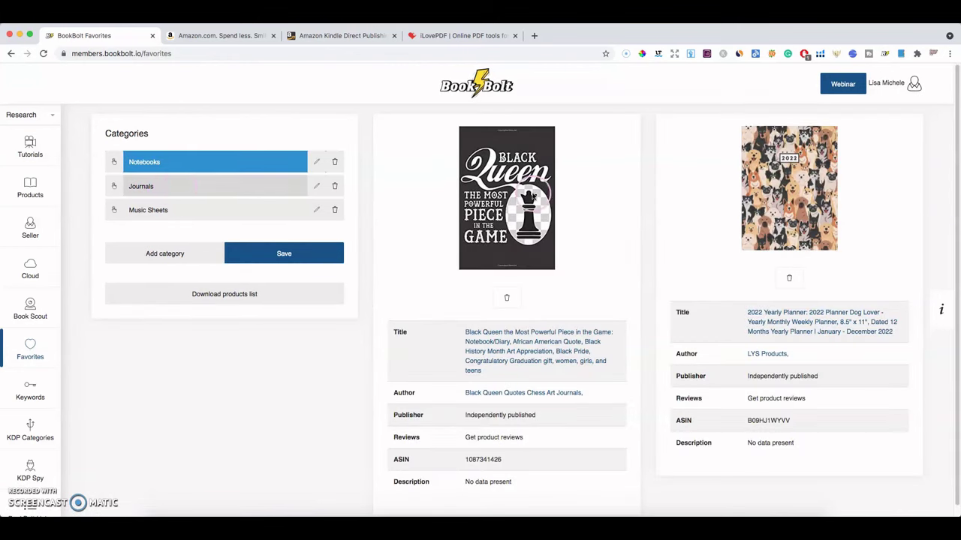
left_click(220, 198)
left_click(216, 188)
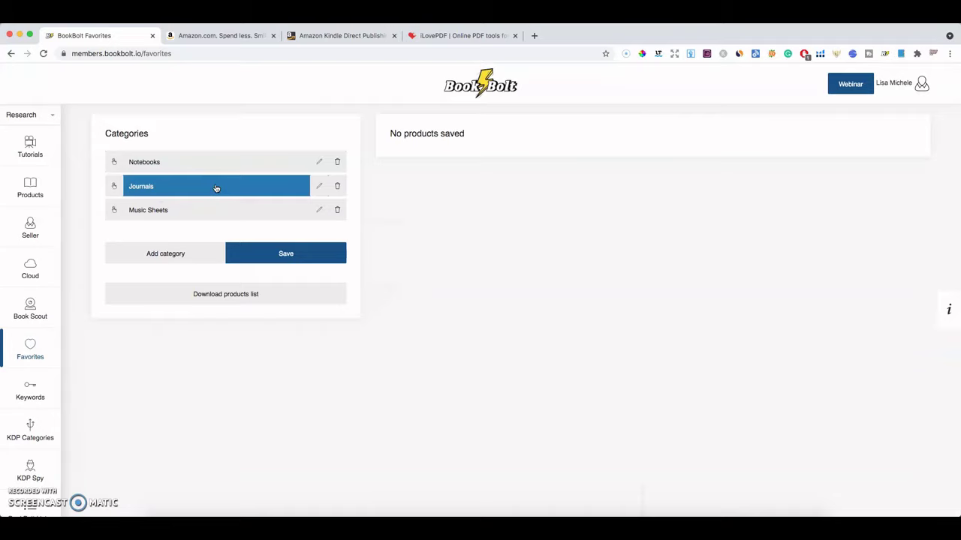
- Open the keyword search tool and search for keywords related to "dog"
left_click(50, 364)
left_click(34, 390)
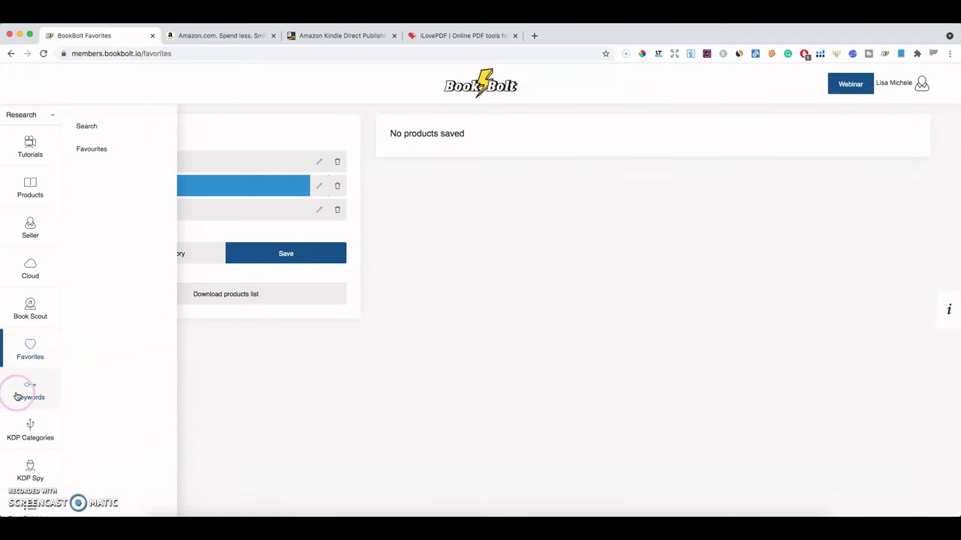
left_click(86, 126)
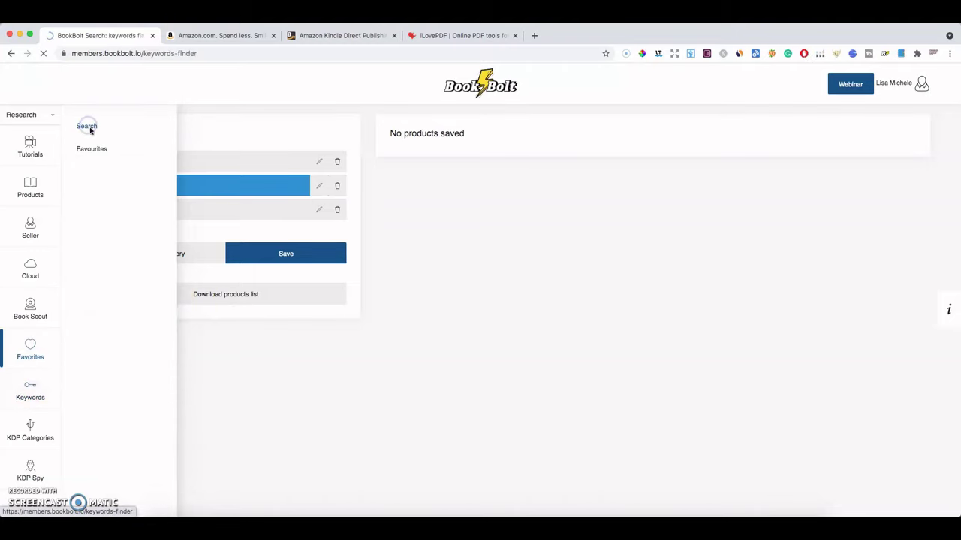
left_click(286, 166)
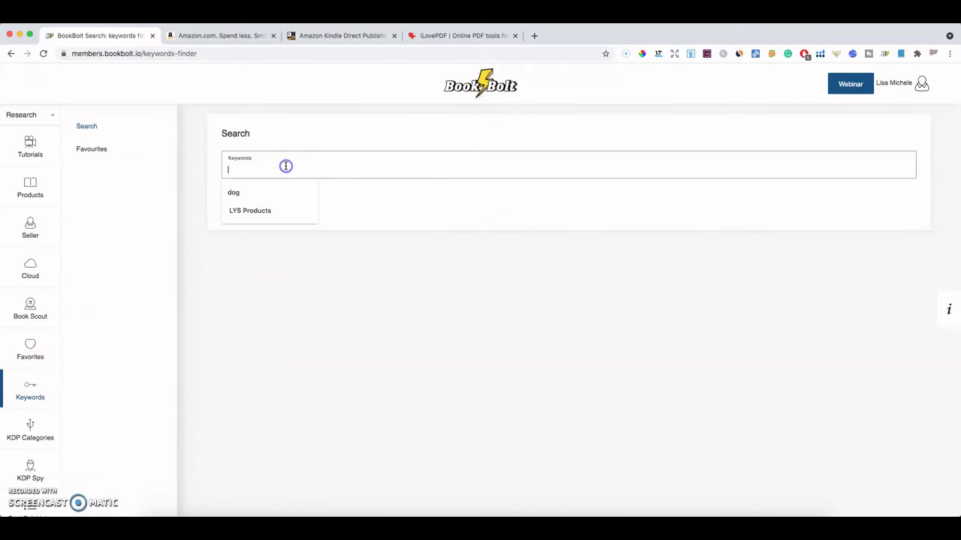
left_click(251, 194)
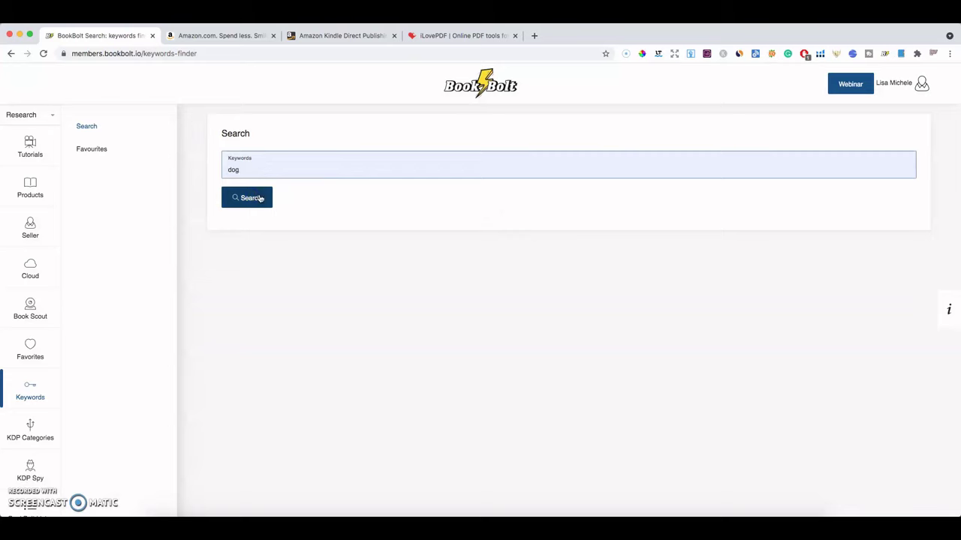
left_click(259, 197)
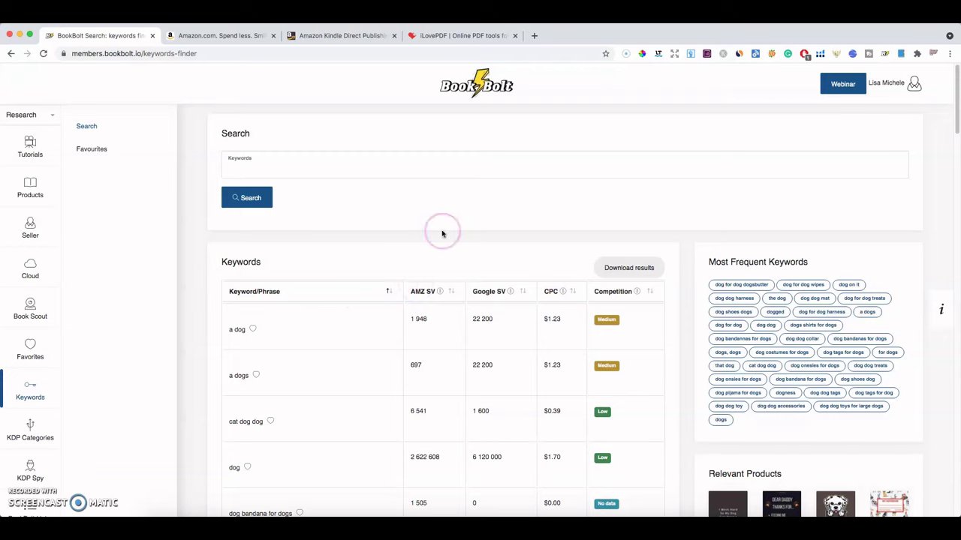
- Run a new keyword search for "coffee"
left_click(376, 168)
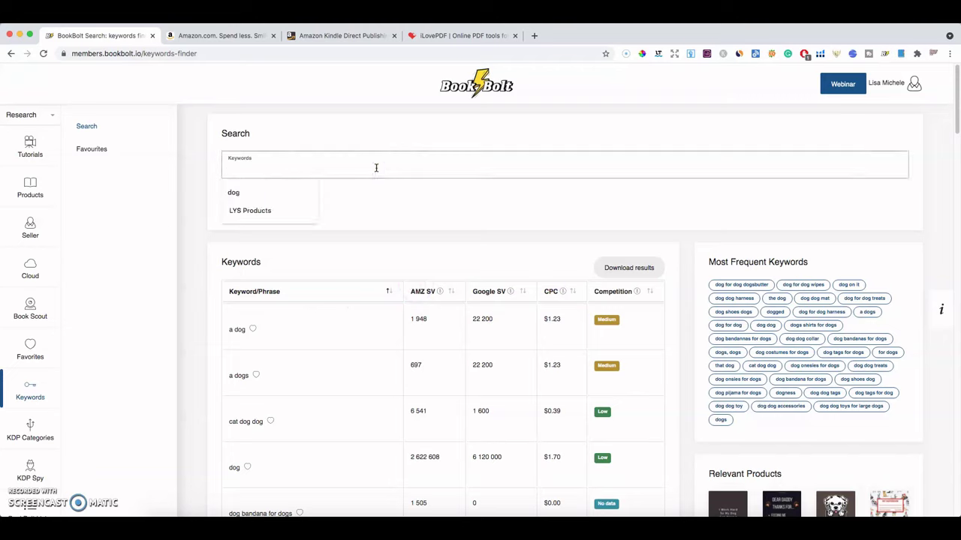
type("coffee")
key("Return")
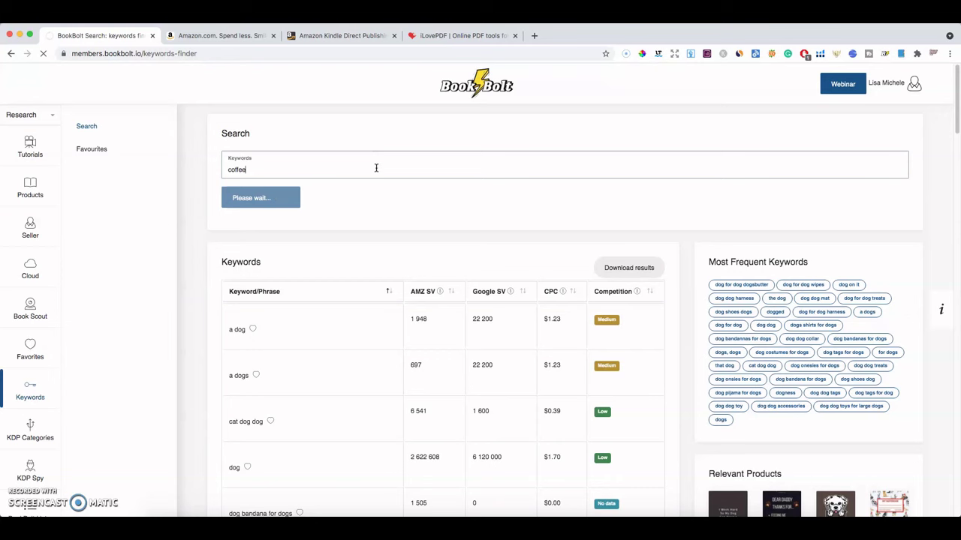
left_click(558, 272)
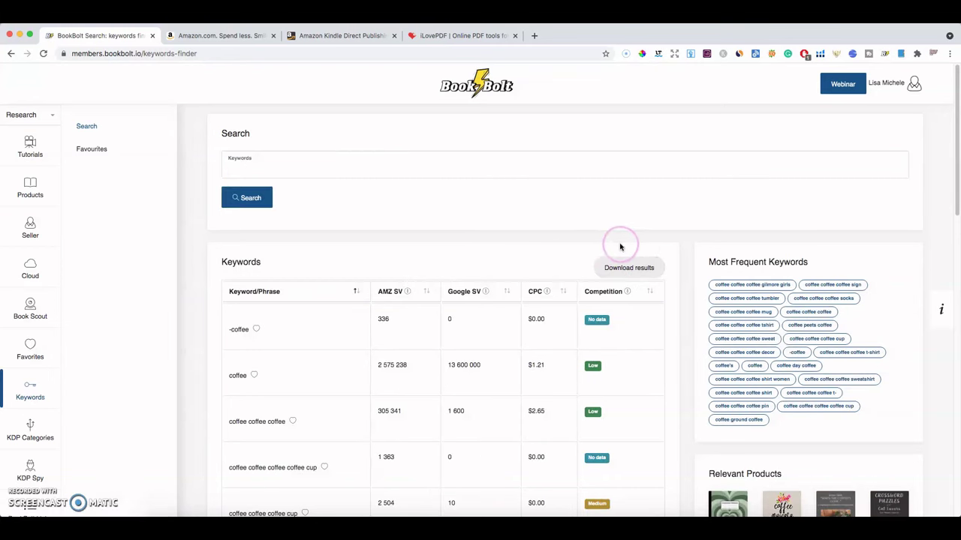
- Sort the coffee keywords by Amazon search volume in ascending order and examine the whole table through its last entry
scroll(580, 236, "down", 3)
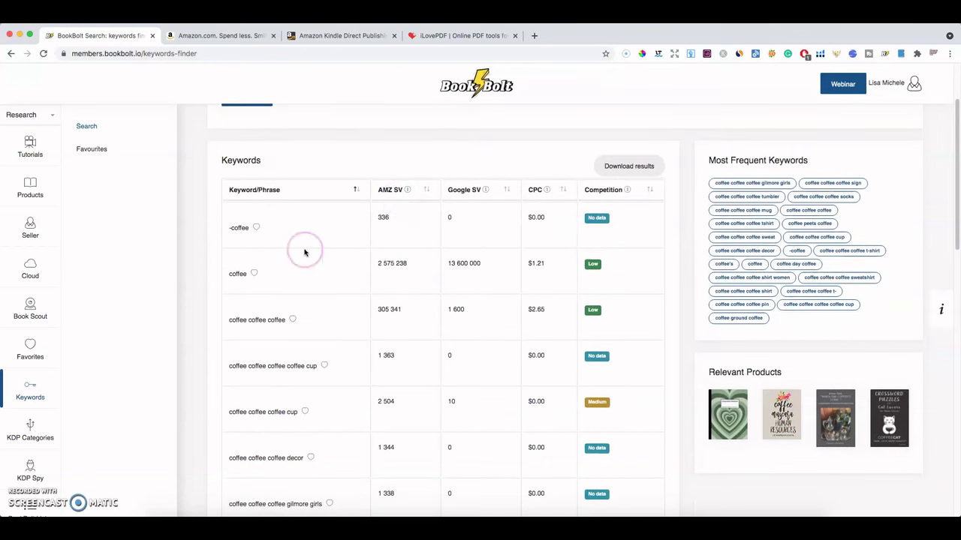
left_click(410, 191)
left_click(409, 190)
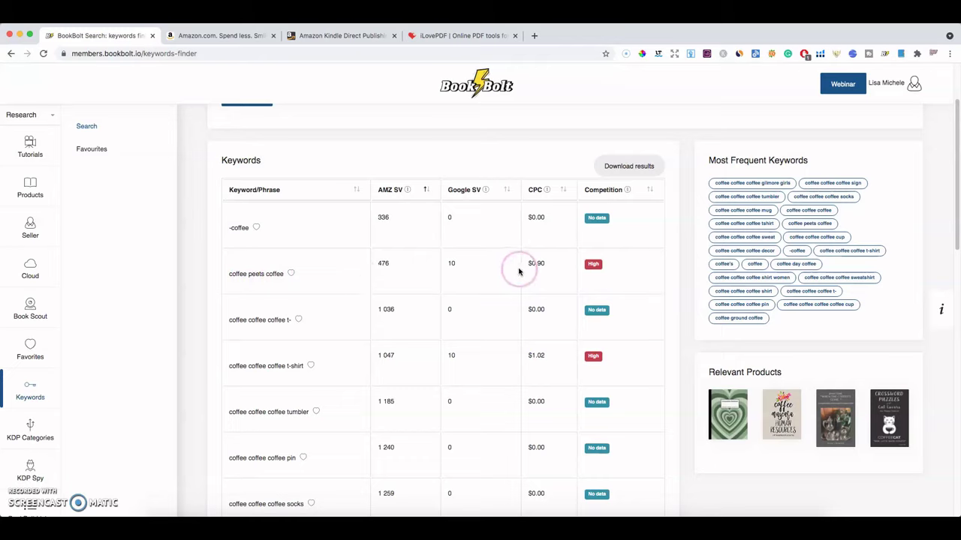
scroll(460, 274, "down", 3)
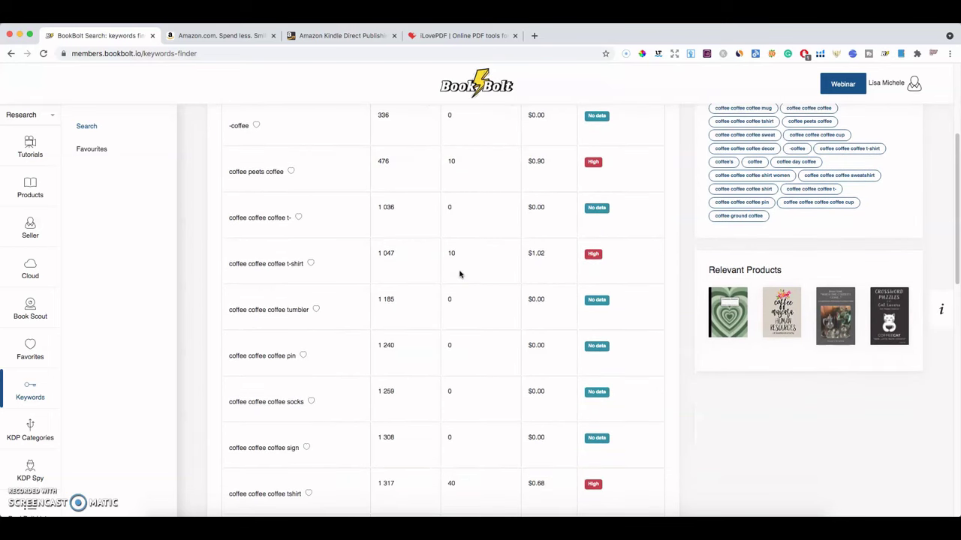
scroll(420, 272, "down", 1)
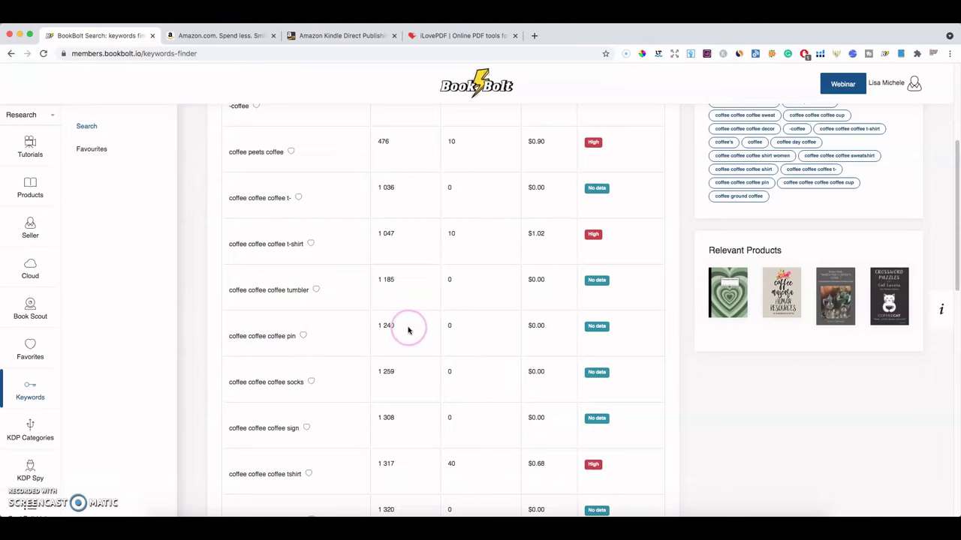
scroll(408, 330, "down", 10)
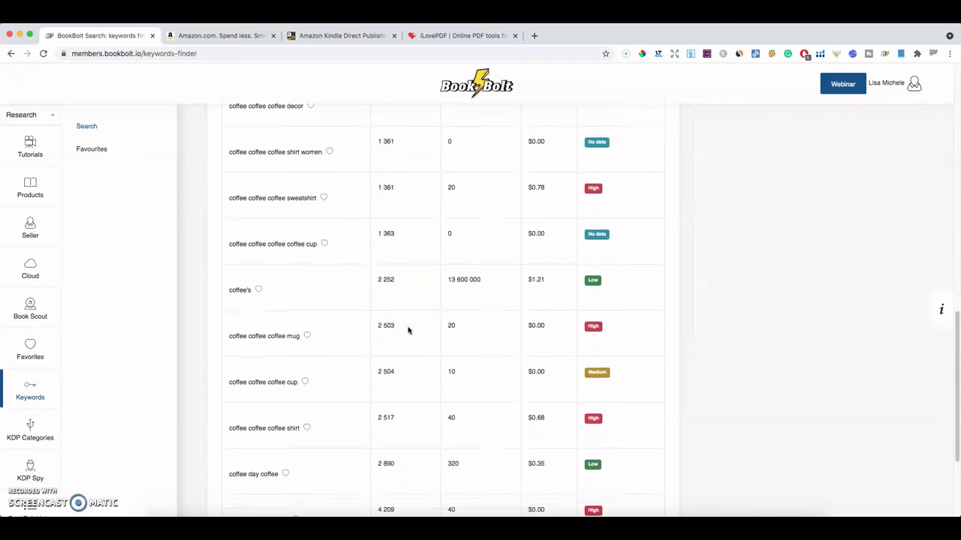
scroll(407, 330, "down", 3)
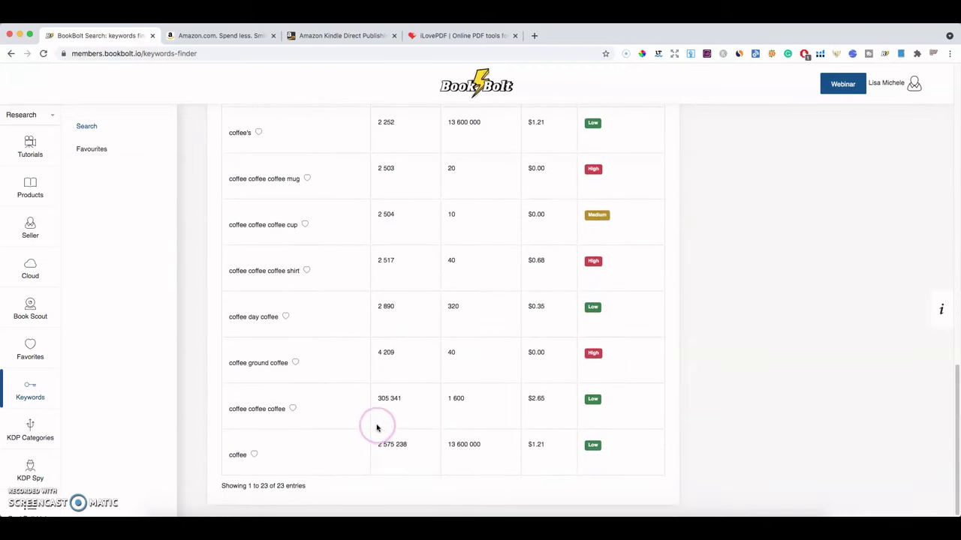
- Examine the Most Frequent Keywords and Relevant Products listed for the coffee search
scroll(394, 386, "up", 12)
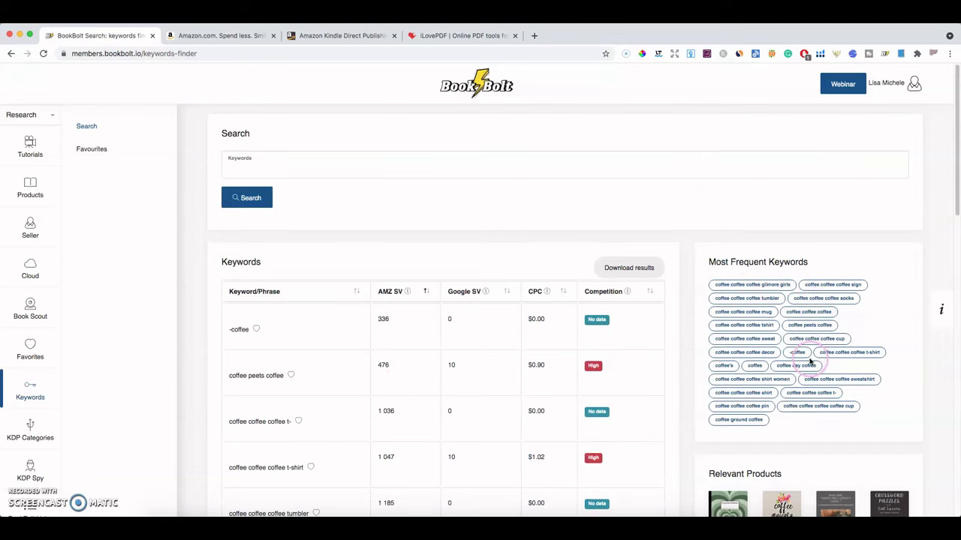
scroll(800, 350, "down", 5)
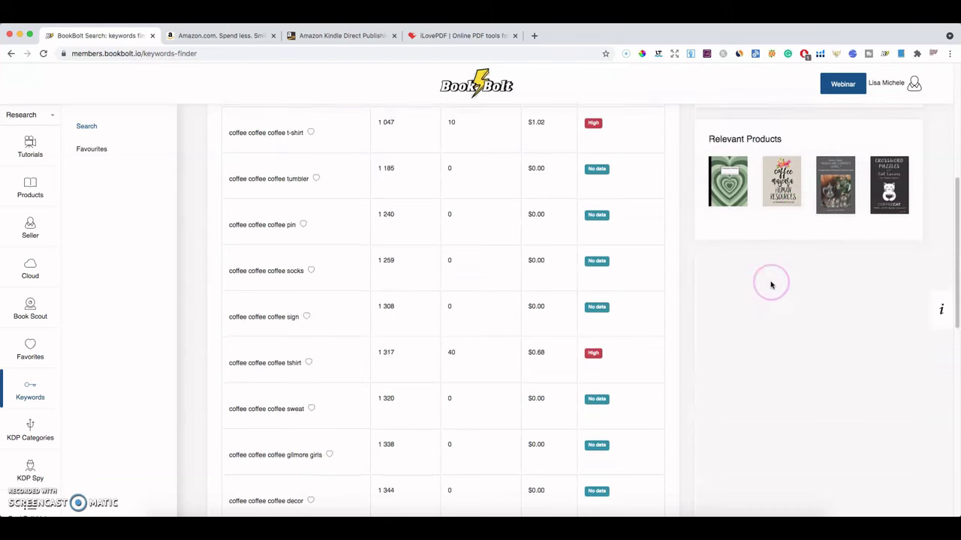
scroll(771, 285, "up", 2)
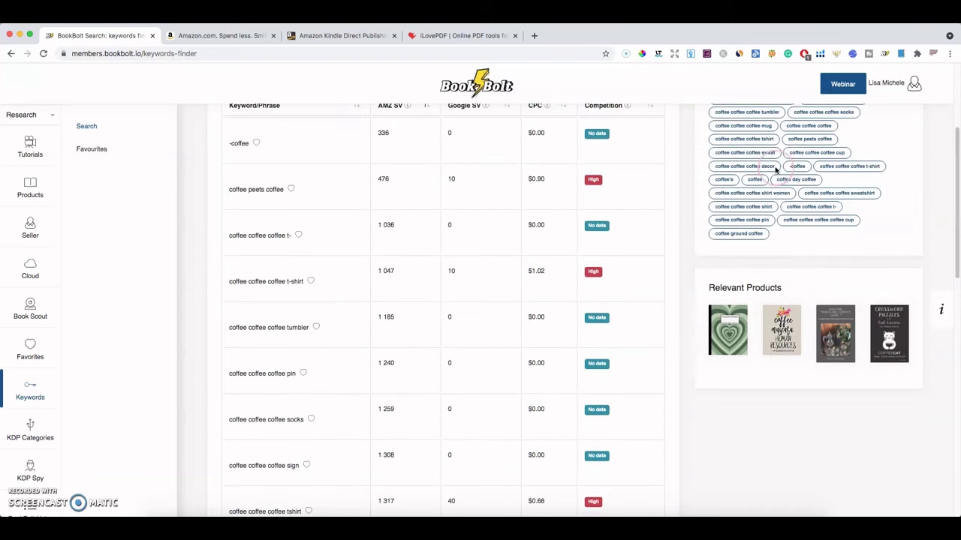
scroll(784, 167, "up", 3)
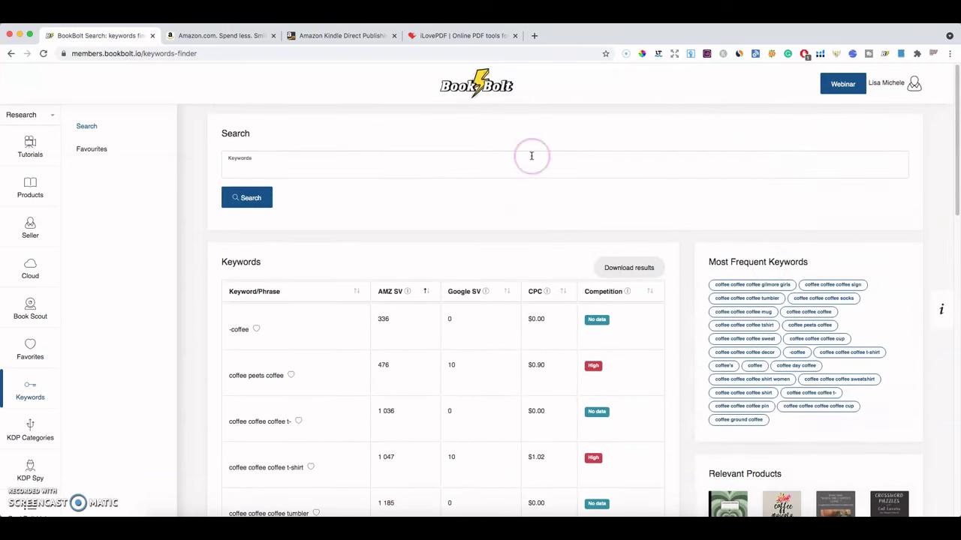
left_click(302, 170)
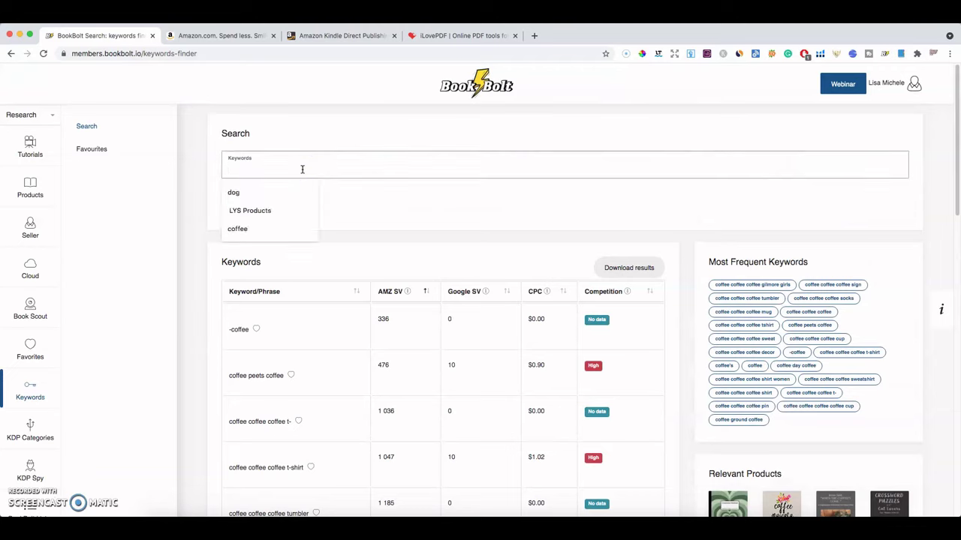
left_click(441, 195)
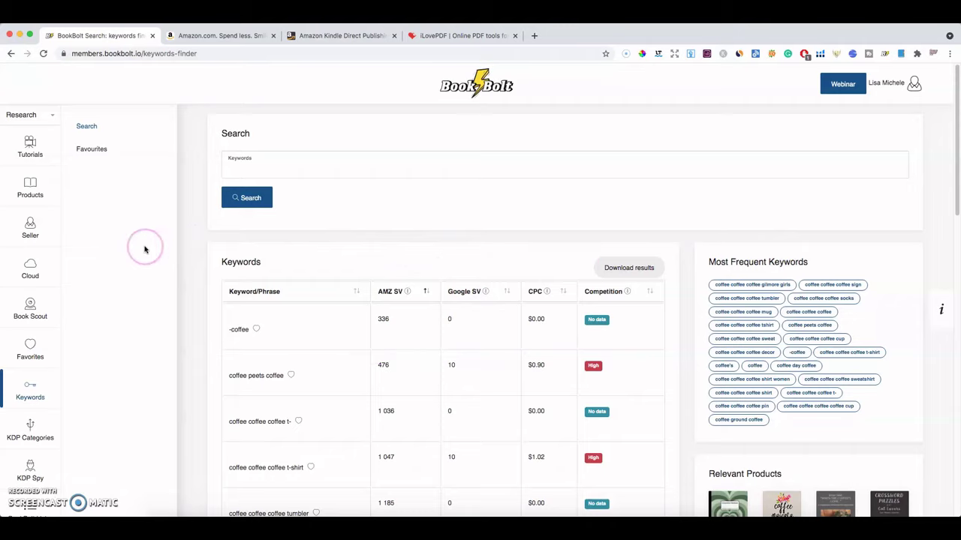
- Open the KDP category finder and search for categories matching "dog"
left_click(31, 430)
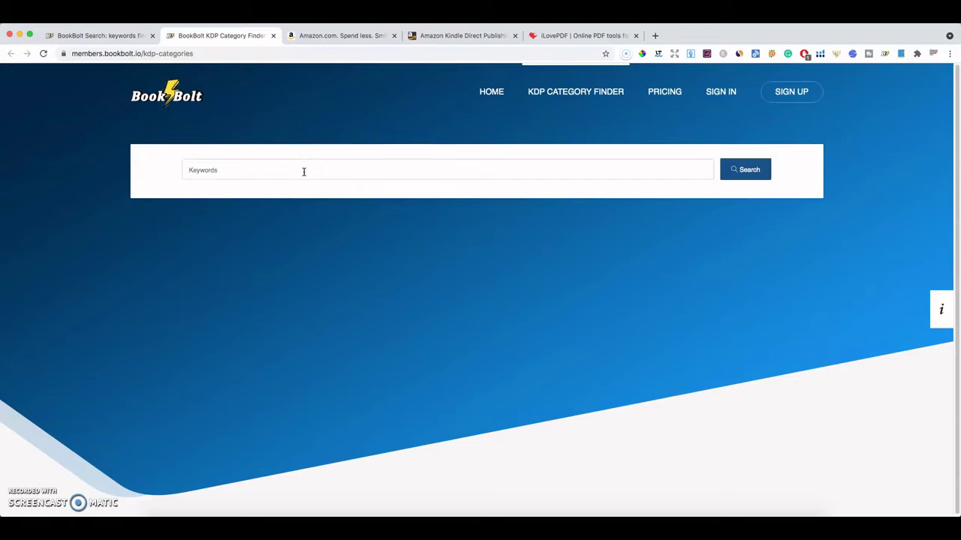
left_click(242, 173)
left_click(229, 172)
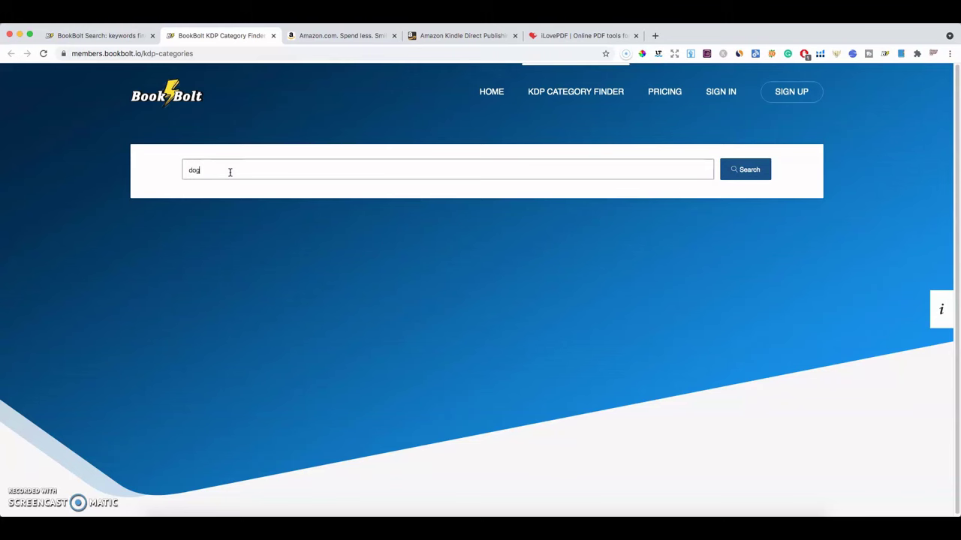
type("dog")
key("Return")
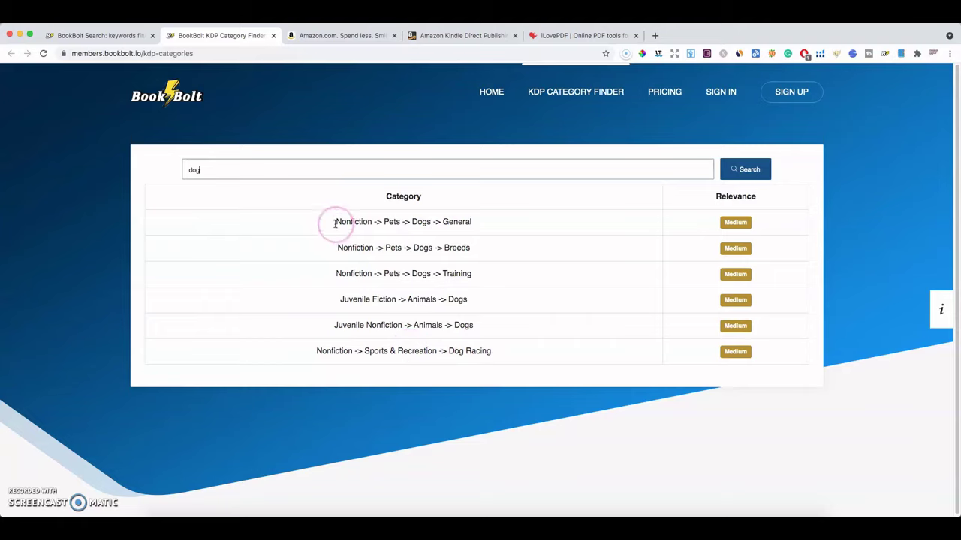
- Examine the suggested KDP category paths and their relevance ratings for the dog search
left_click_drag(335, 221, 477, 220)
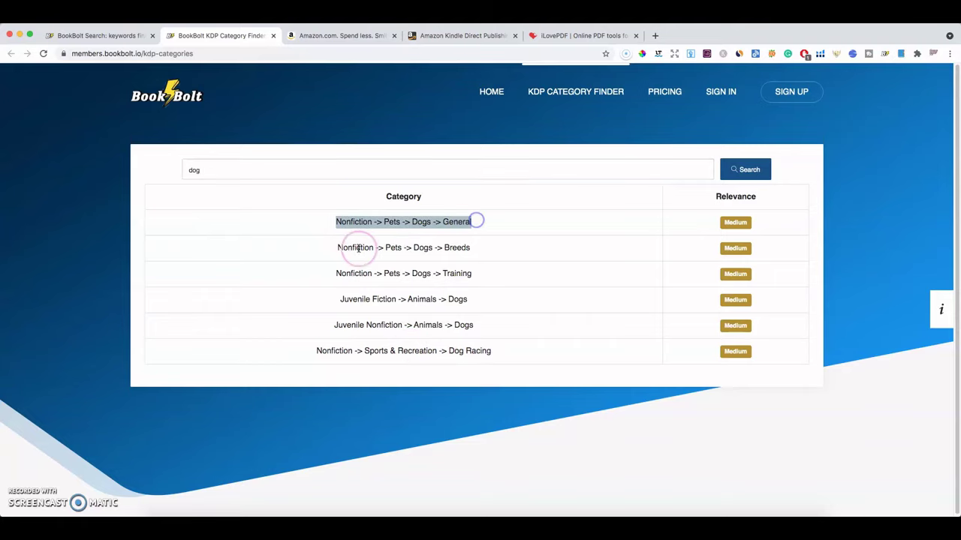
left_click_drag(337, 247, 511, 248)
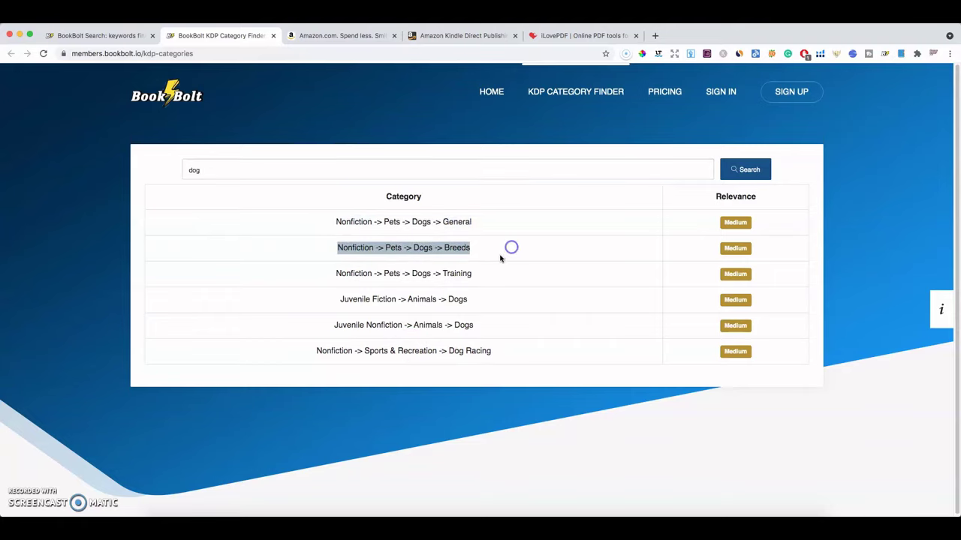
left_click(500, 253)
left_click(419, 277)
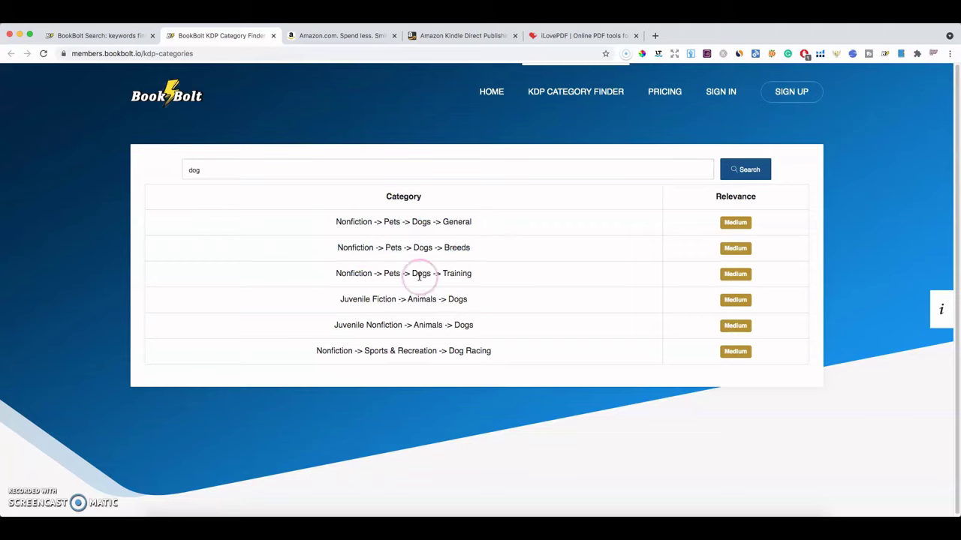
left_click(336, 274)
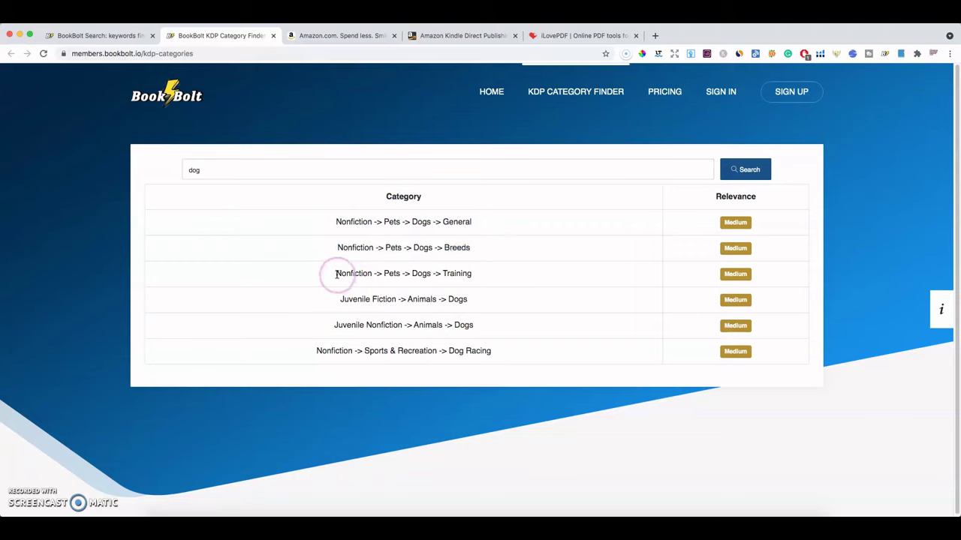
left_click_drag(336, 274, 493, 350)
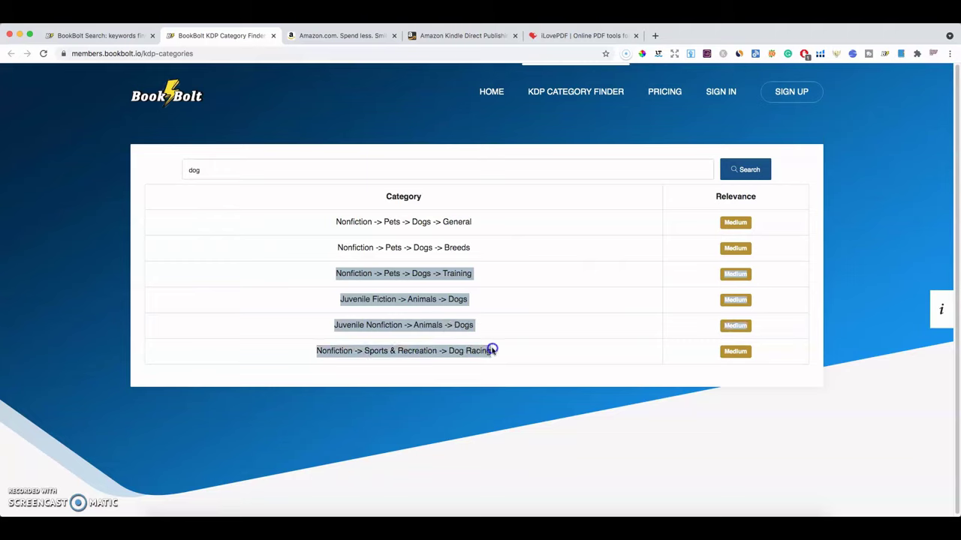
right_click(480, 307)
left_click(520, 156)
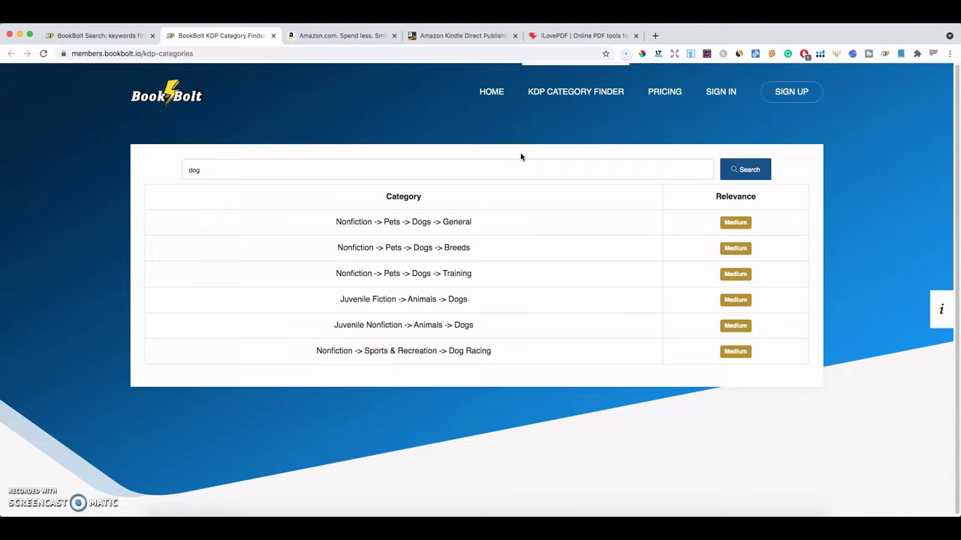
left_click(528, 197)
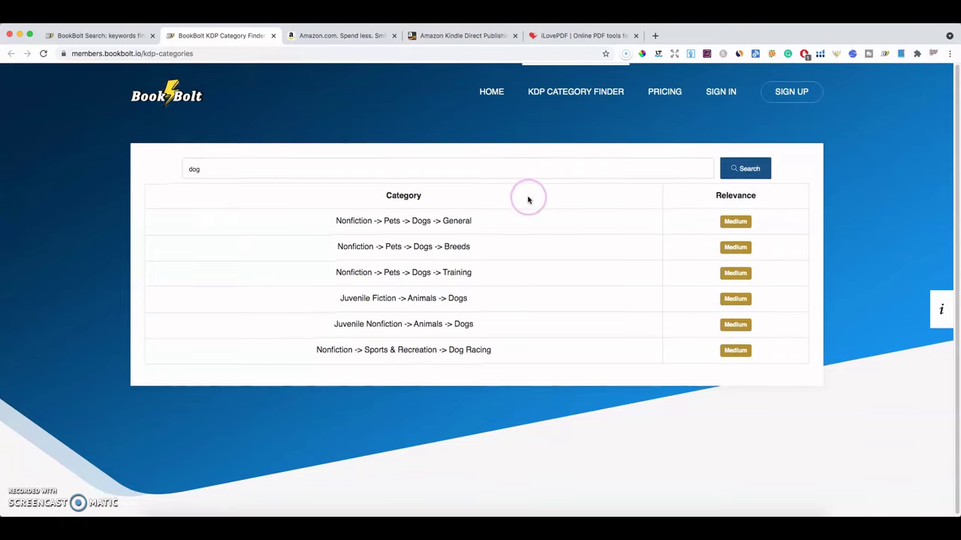
left_click(448, 156)
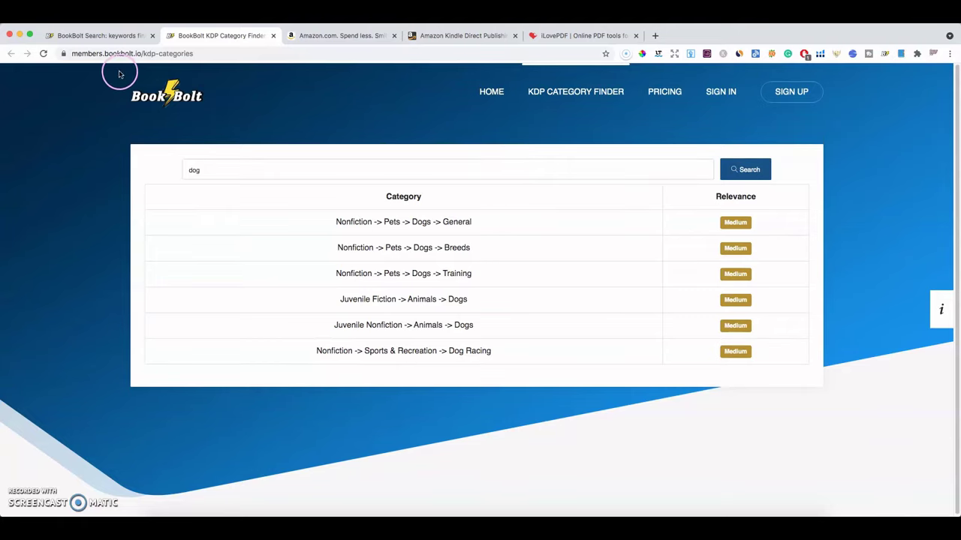
- Return to the Book Bolt keyword finder page and open the KDP Spy extension's store page from its research tools
left_click(110, 39)
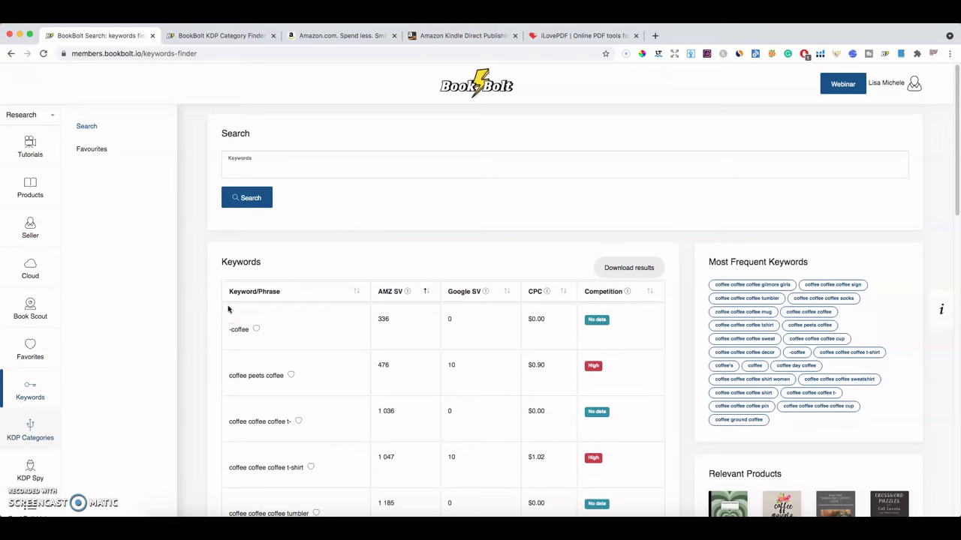
left_click(36, 476)
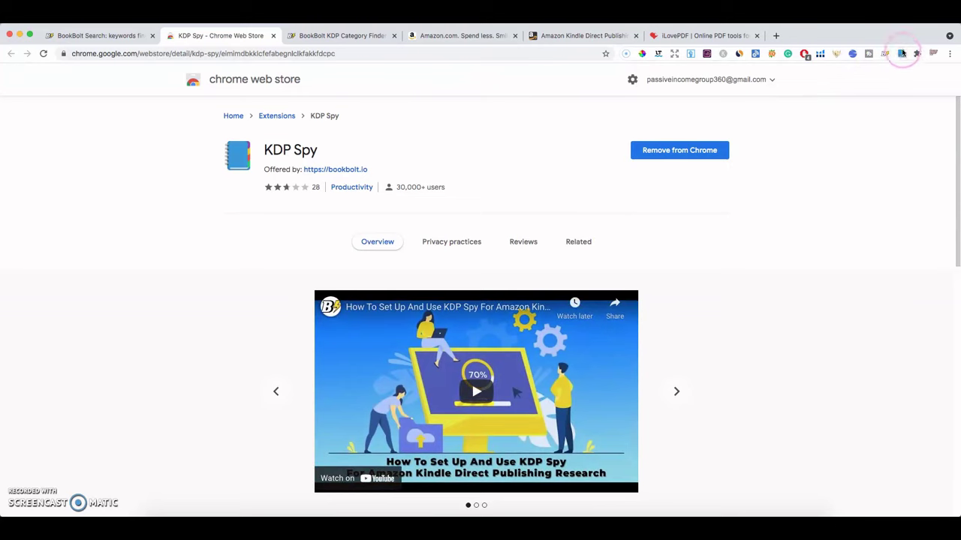
- Try to launch the KDP Spy extension from the store page and close the duplicate store page
left_click(902, 54)
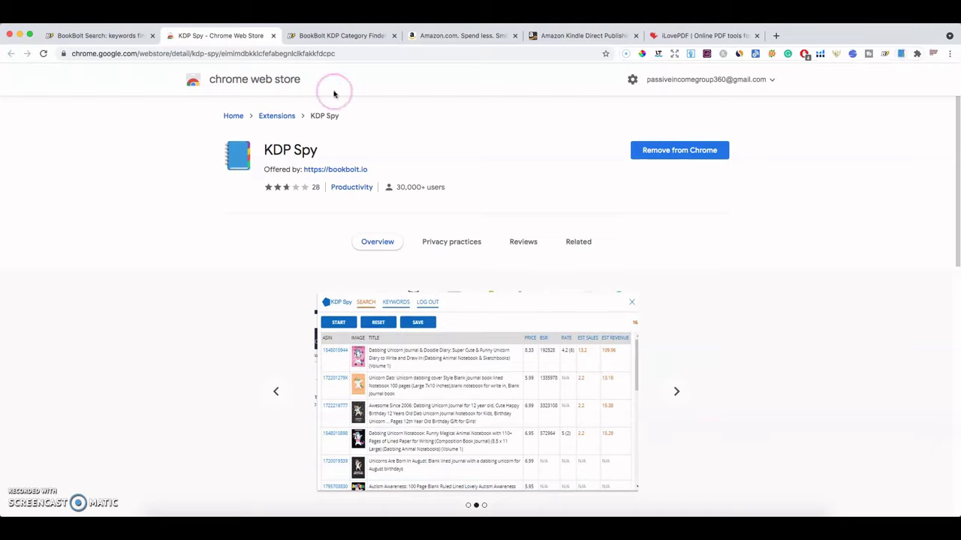
left_click(905, 56)
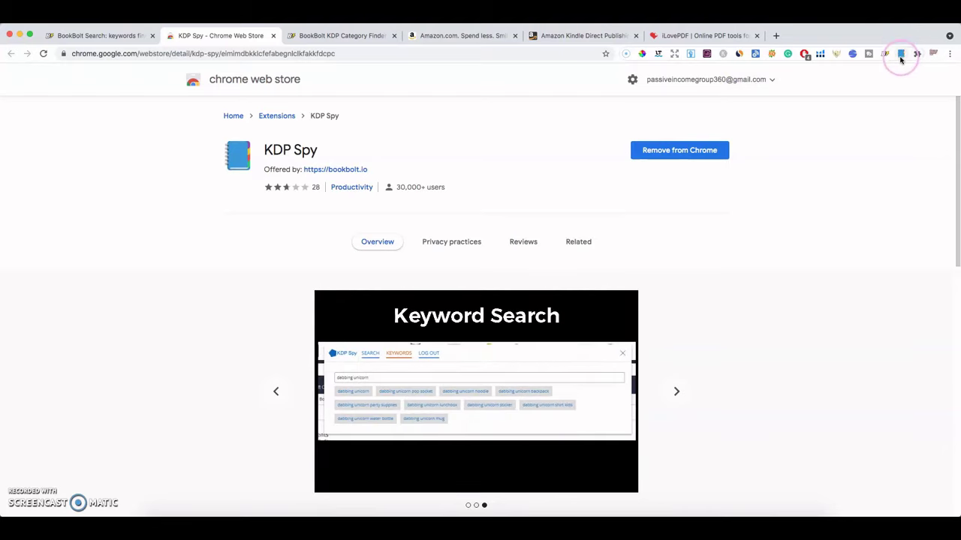
left_click(916, 53)
scroll(839, 301, "down", 5)
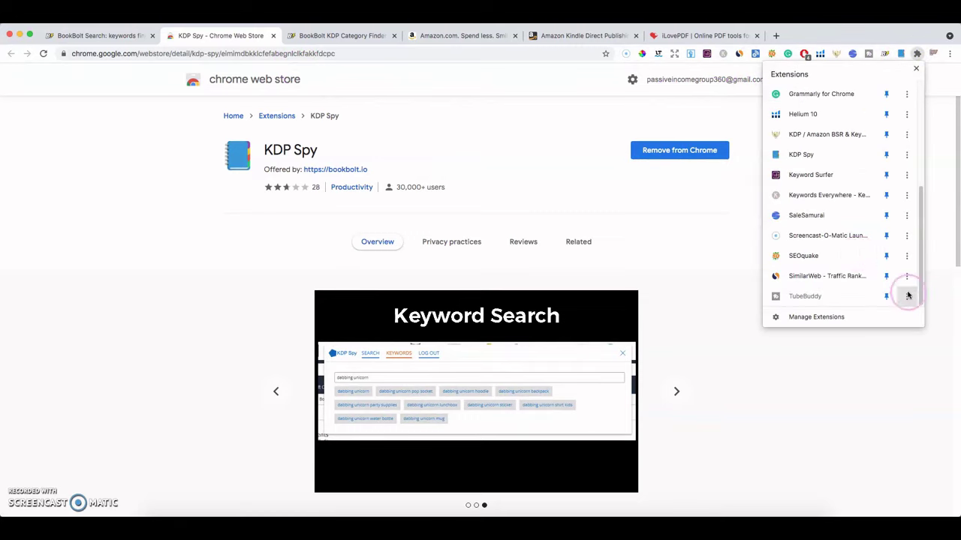
left_click(901, 155)
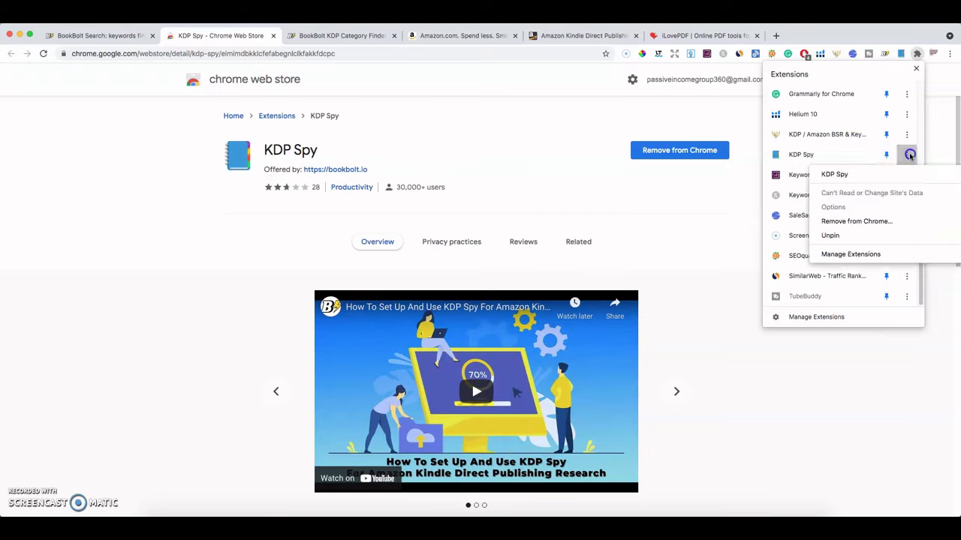
left_click(858, 176)
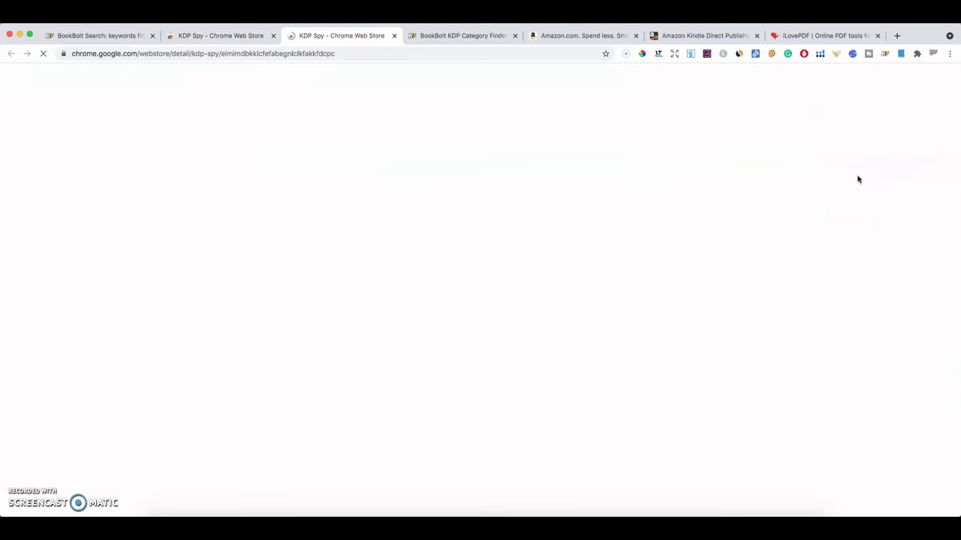
left_click(394, 35)
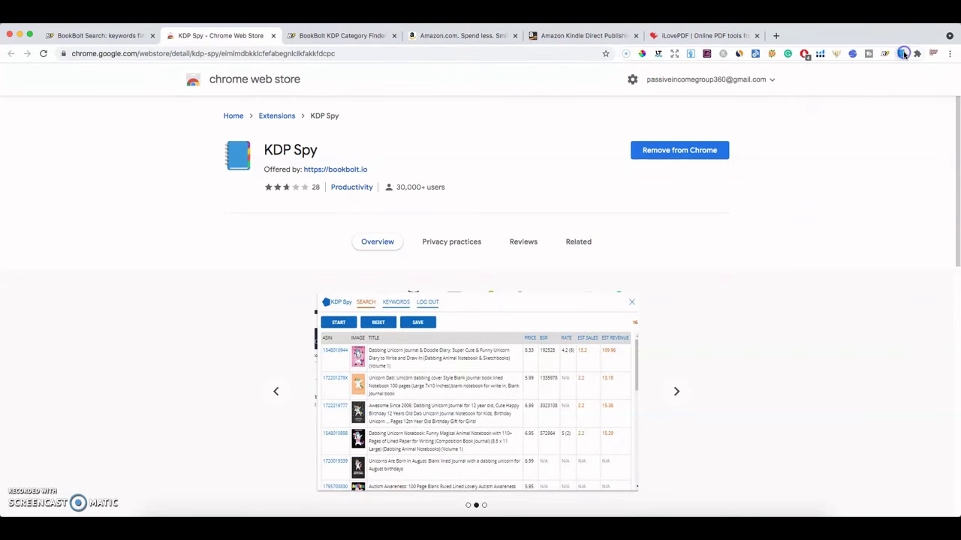
- Switch to the Amazon page and search all departments for "coffee planner"
left_click(444, 36)
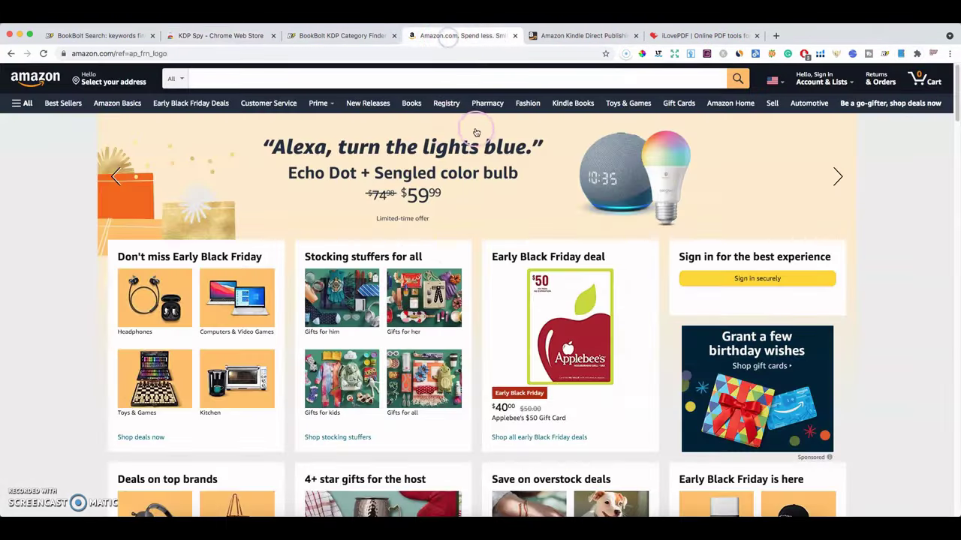
left_click(236, 79)
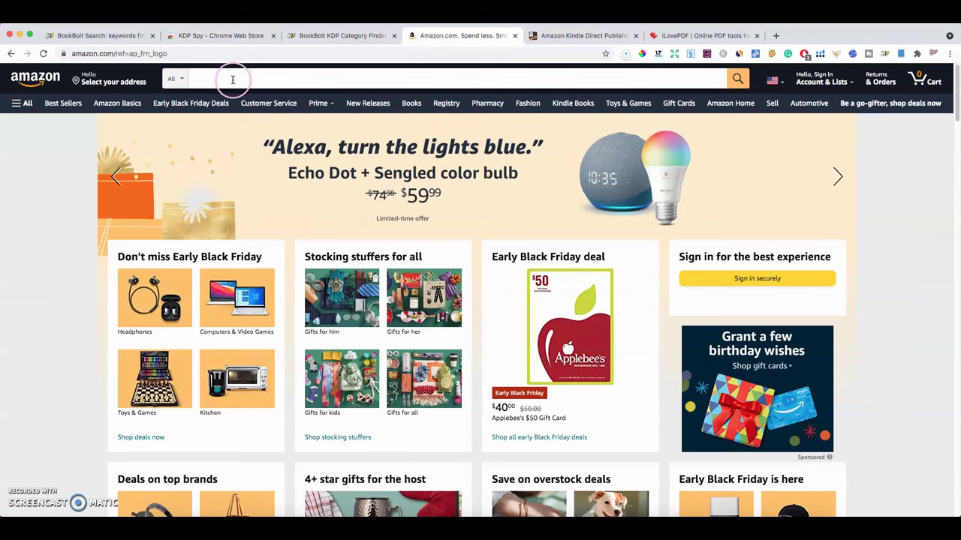
left_click(224, 81)
left_click(212, 80)
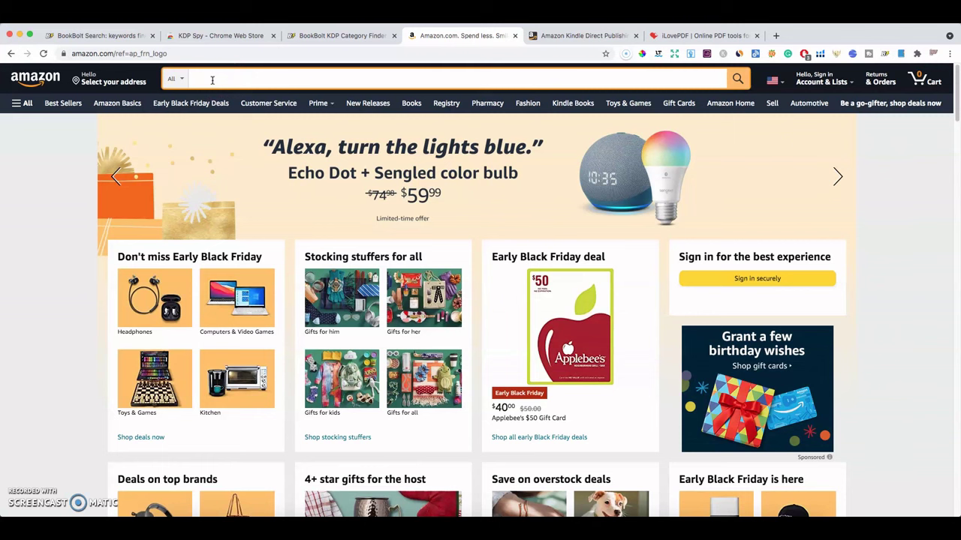
type("coffee pl")
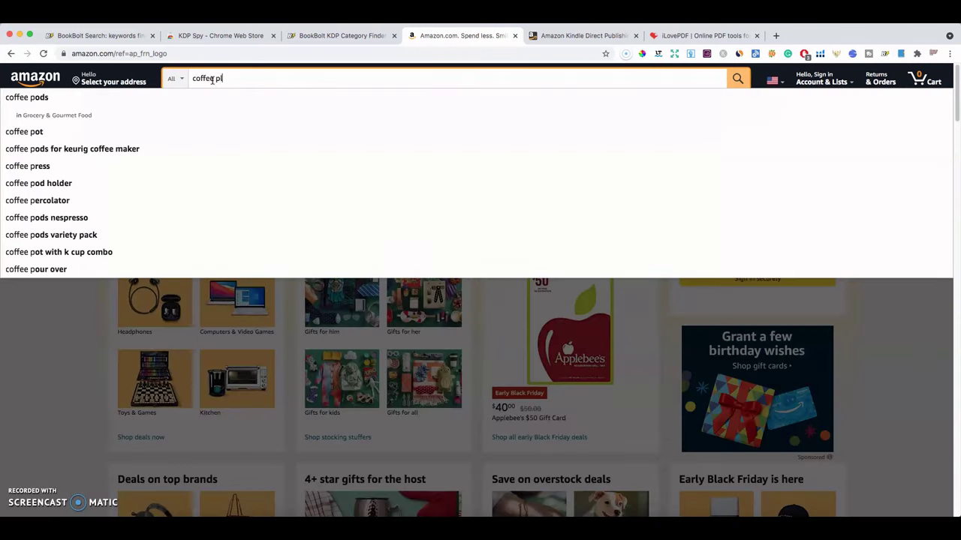
type("anner")
key("Return")
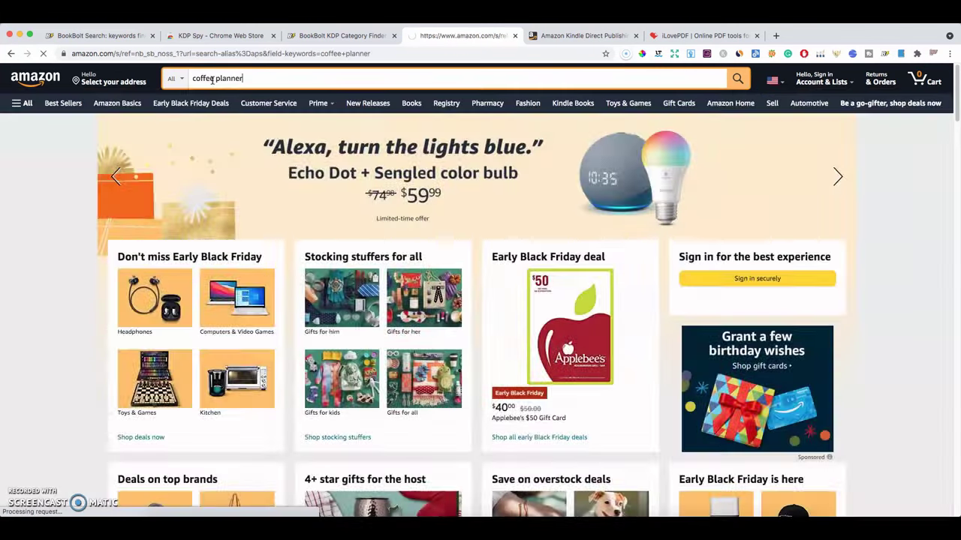
- Launch KDP Spy on the Amazon coffee planner results and run its product search
left_click(867, 70)
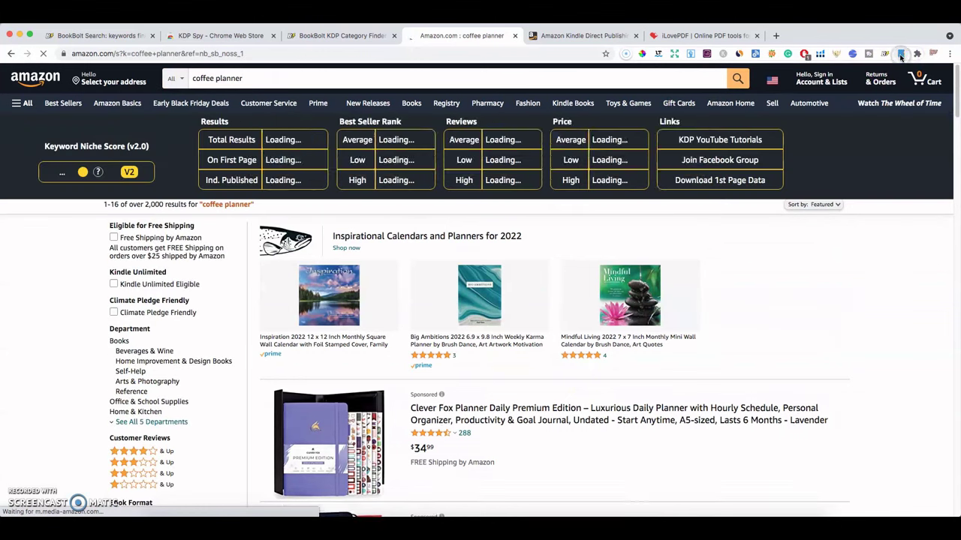
left_click(901, 53)
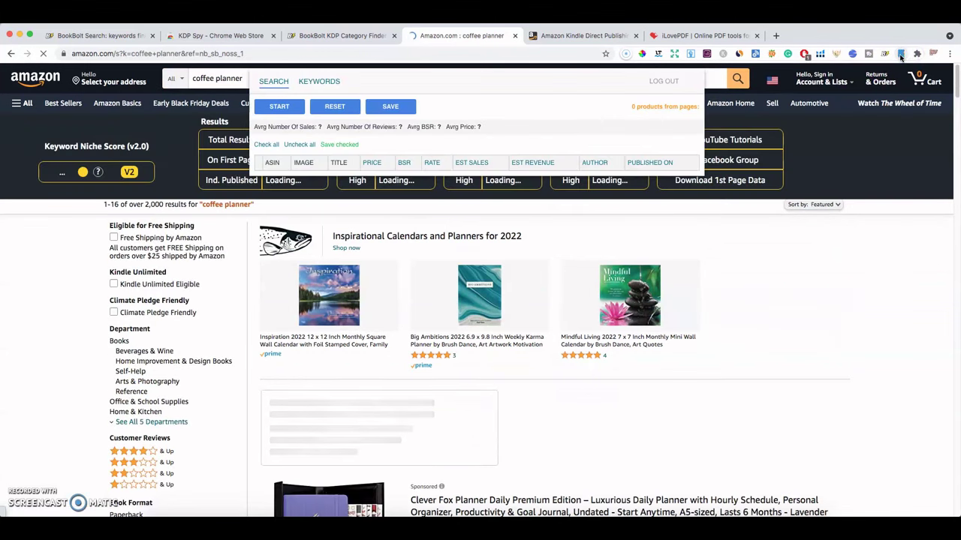
left_click(280, 107)
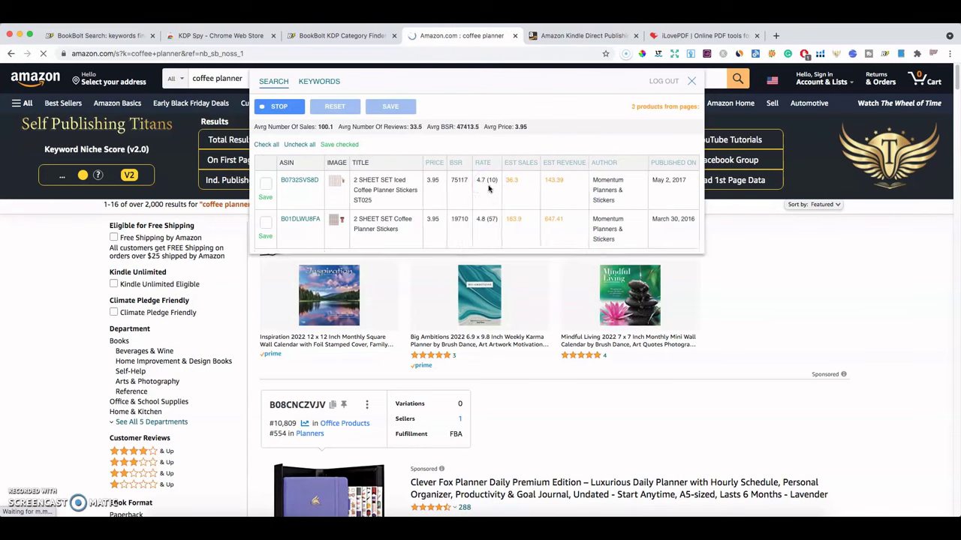
left_click(537, 203)
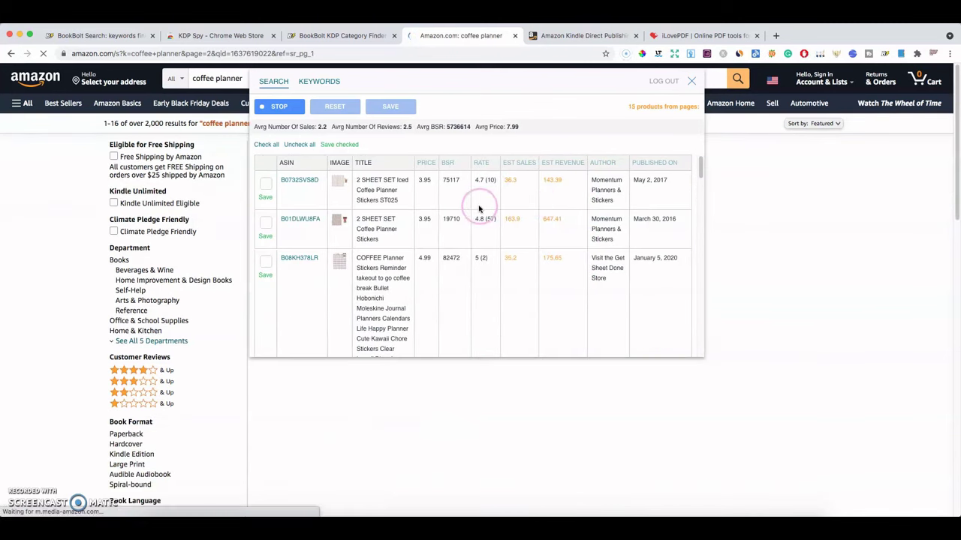
left_click(505, 187)
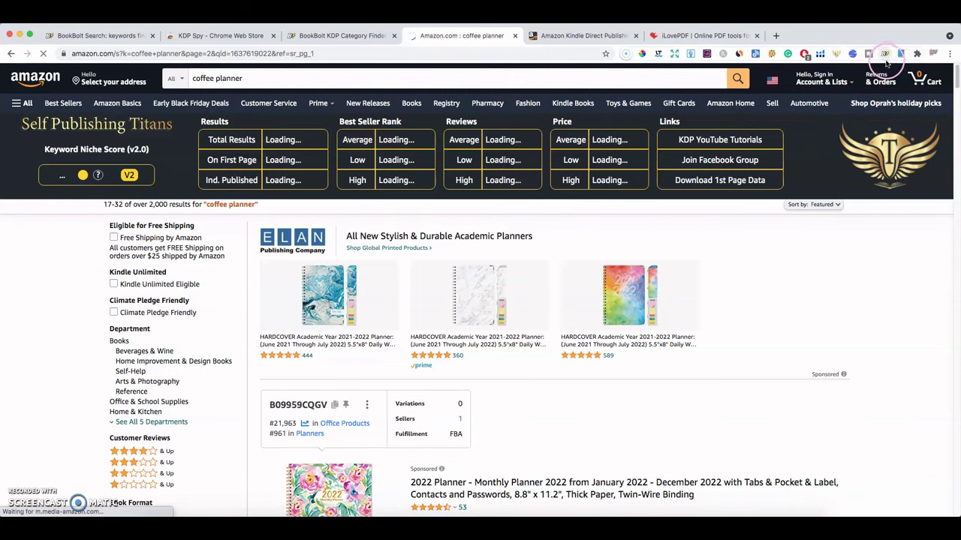
- Turn off the KDP Niche Research extension and return to the coffee planner results on Amazon
left_click(839, 54)
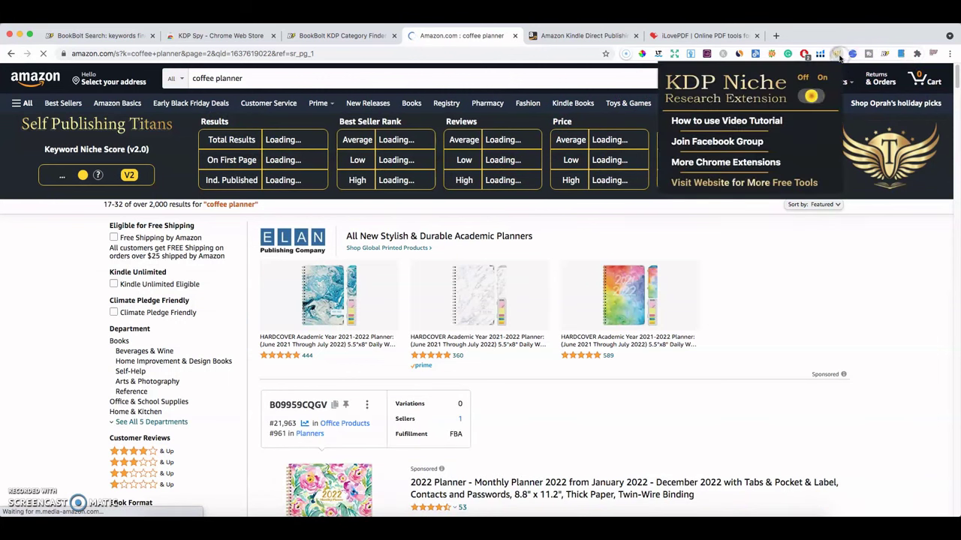
left_click(811, 96)
left_click(471, 37)
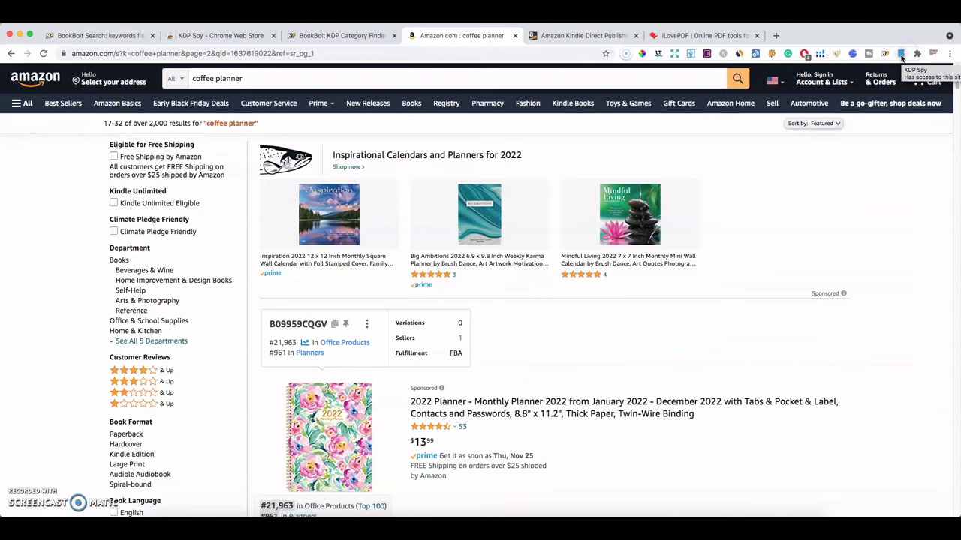
- Reopen KDP Spy on the second page of coffee planner results and start a new product search
left_click(901, 55)
left_click(271, 108)
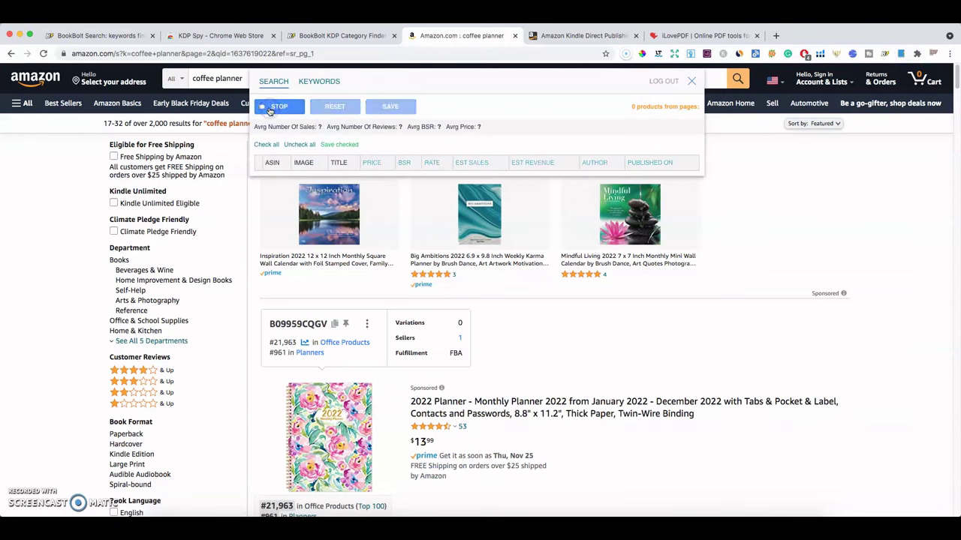
- Examine the collected product sales data and the related keyword search volumes for "coffee planner" in KDP Spy
left_click(485, 180)
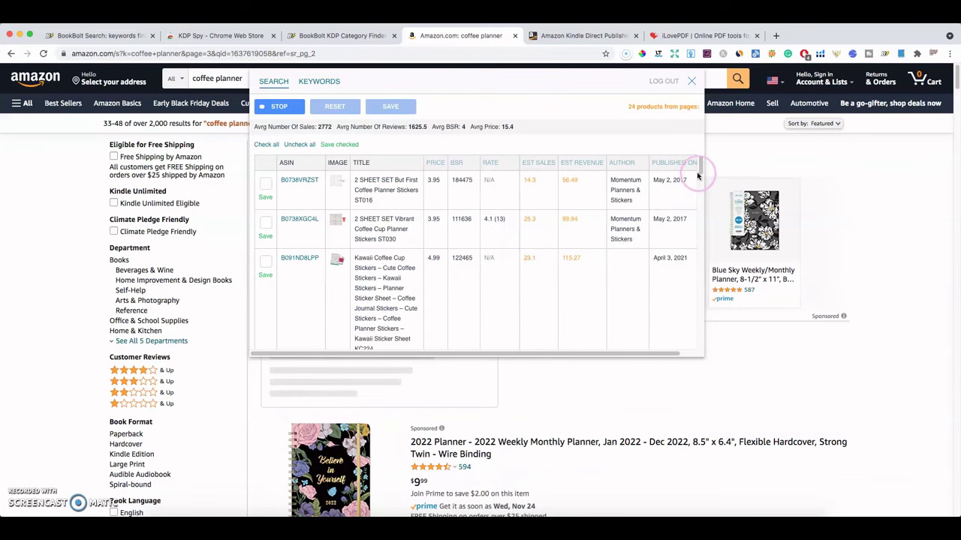
left_click_drag(701, 165, 701, 229)
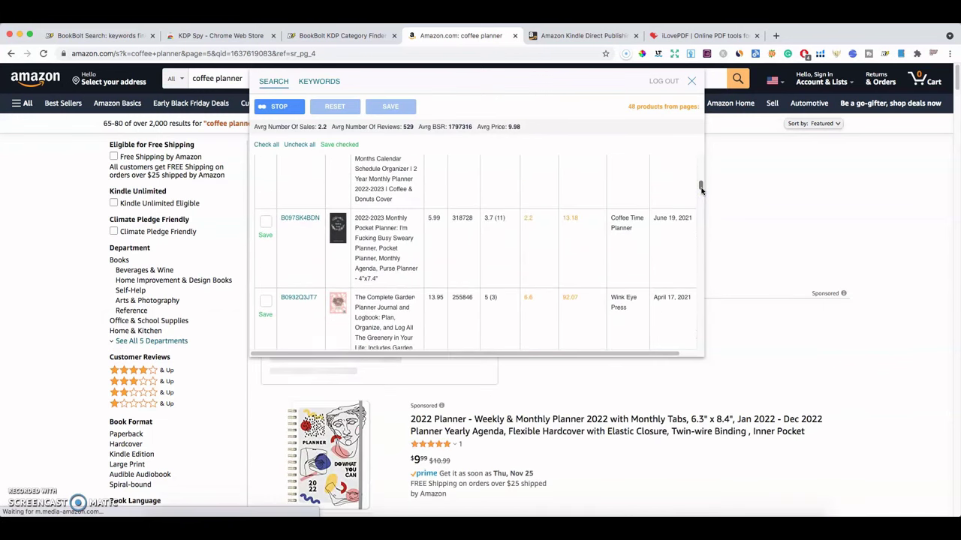
left_click_drag(700, 188, 701, 172)
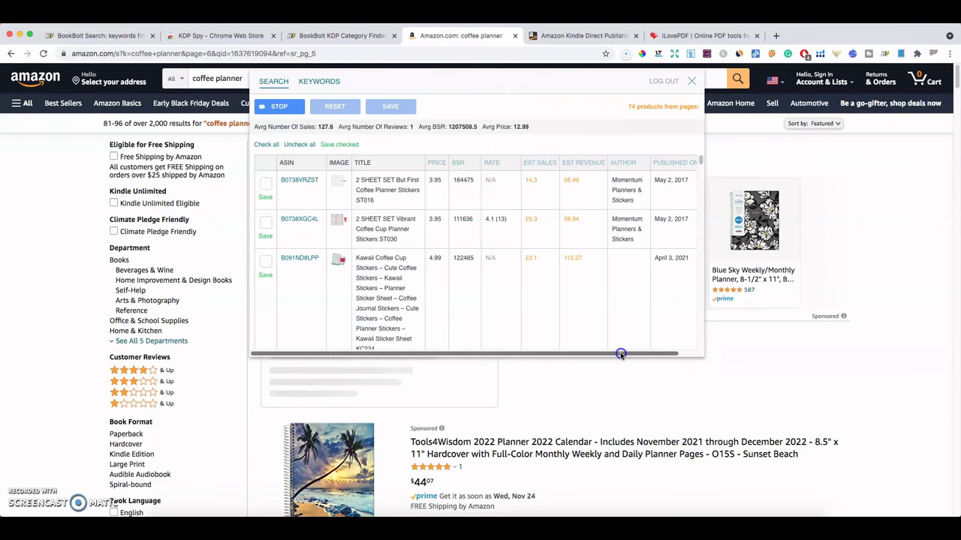
left_click_drag(596, 358, 592, 358)
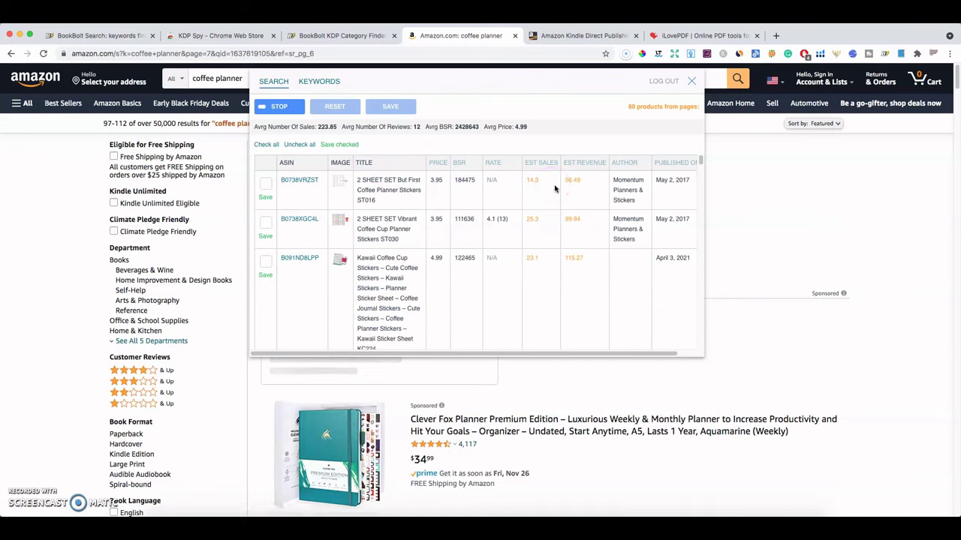
mouse_move(577, 208)
left_mouse_down()
mouse_move(593, 217)
mouse_move(538, 216)
left_mouse_up()
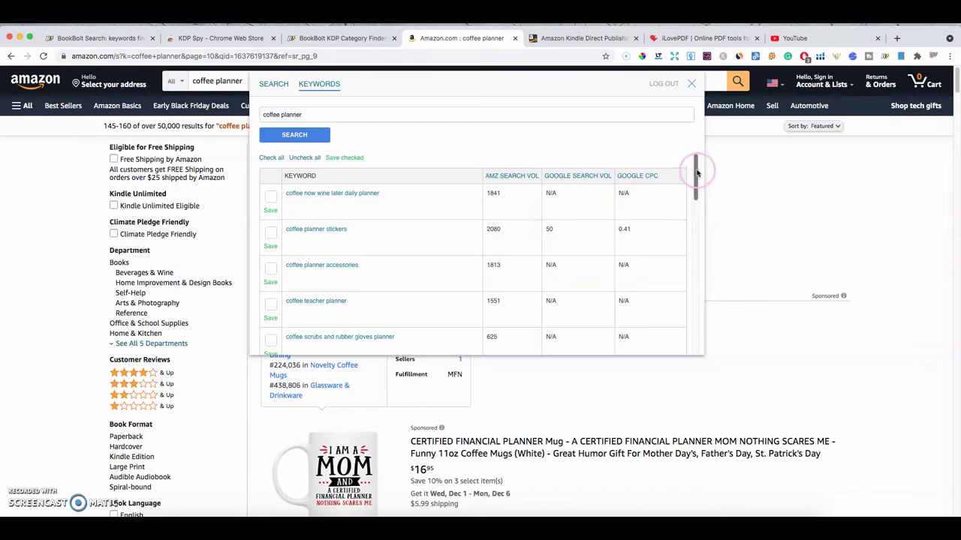
mouse_move(697, 173)
left_mouse_down()
mouse_move(692, 247)
mouse_move(697, 183)
left_mouse_up()
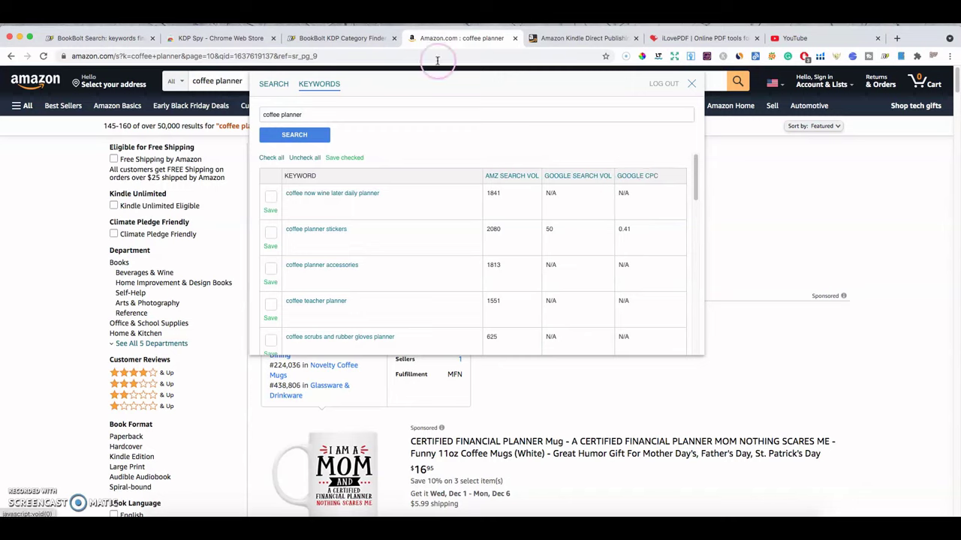
- Switch to the Book Bolt members page, check the account's list of tools, and open the Book Bolt Lister extension
left_click(138, 39)
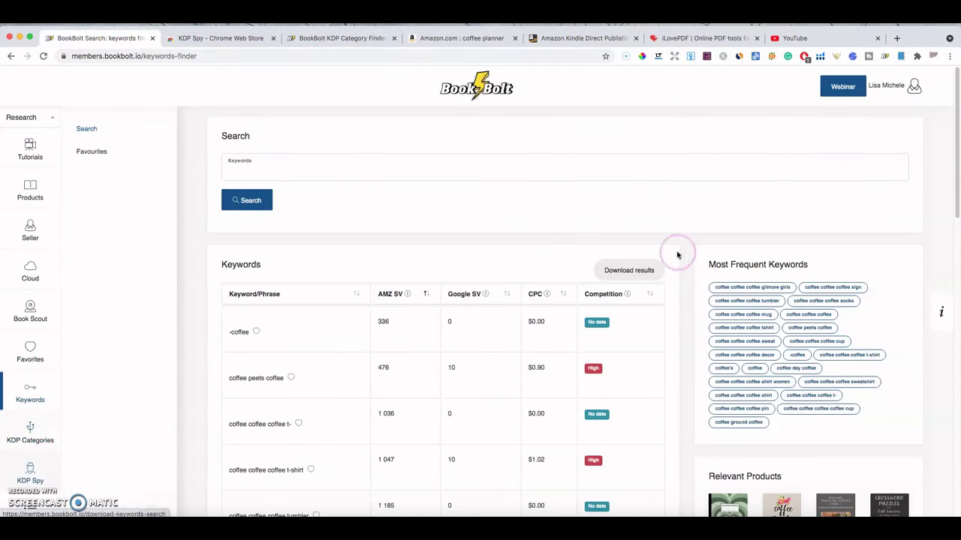
left_click(886, 85)
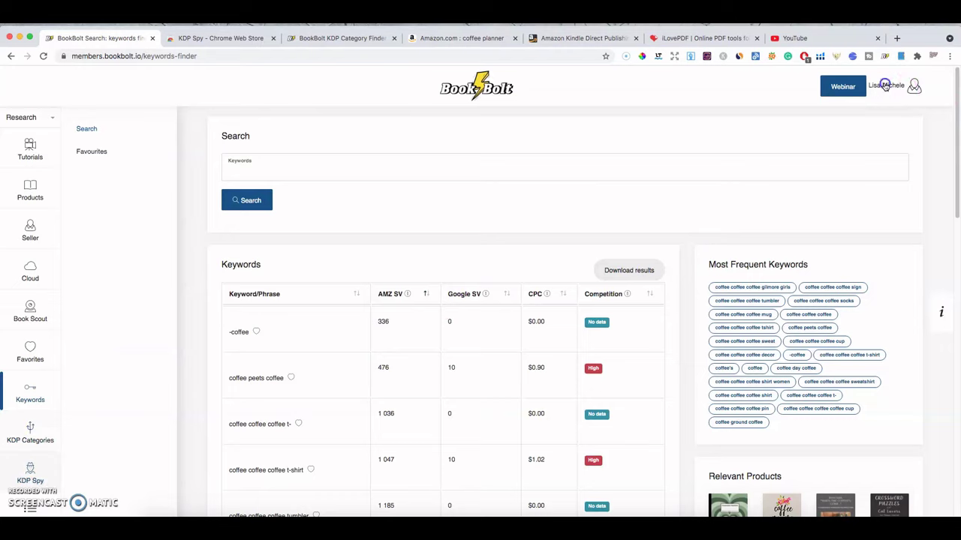
left_click(887, 87)
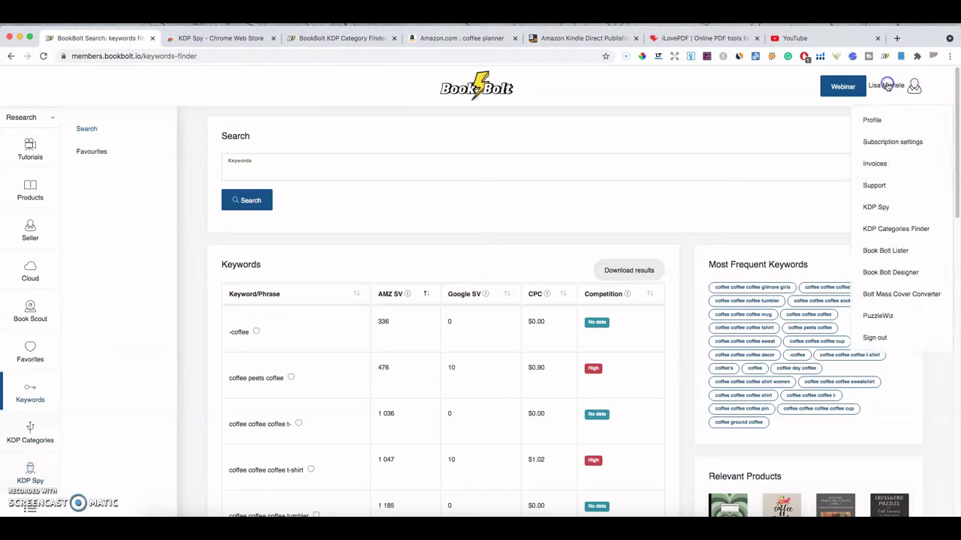
left_click(874, 188)
left_click(887, 57)
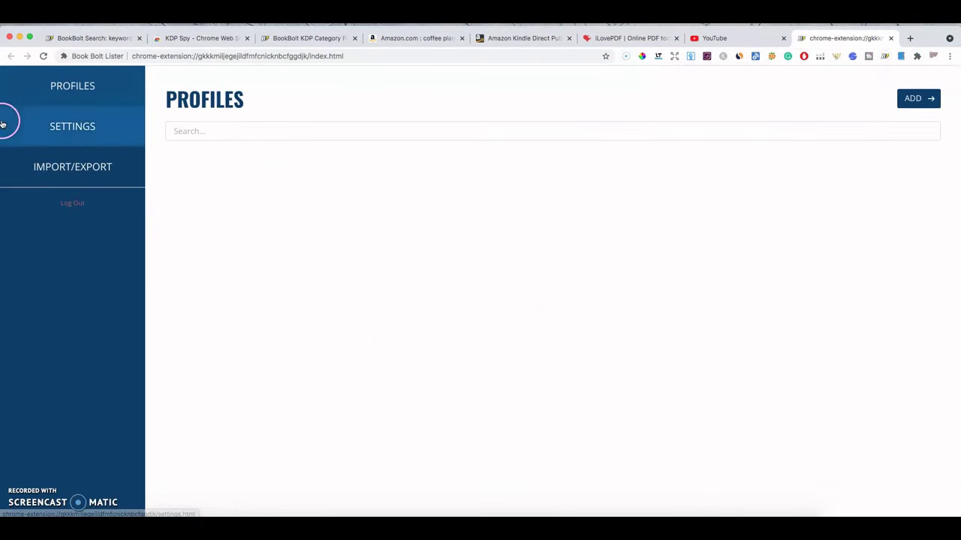
- Start a new listing profile in Book Bolt Lister and look over its fields
left_click(912, 99)
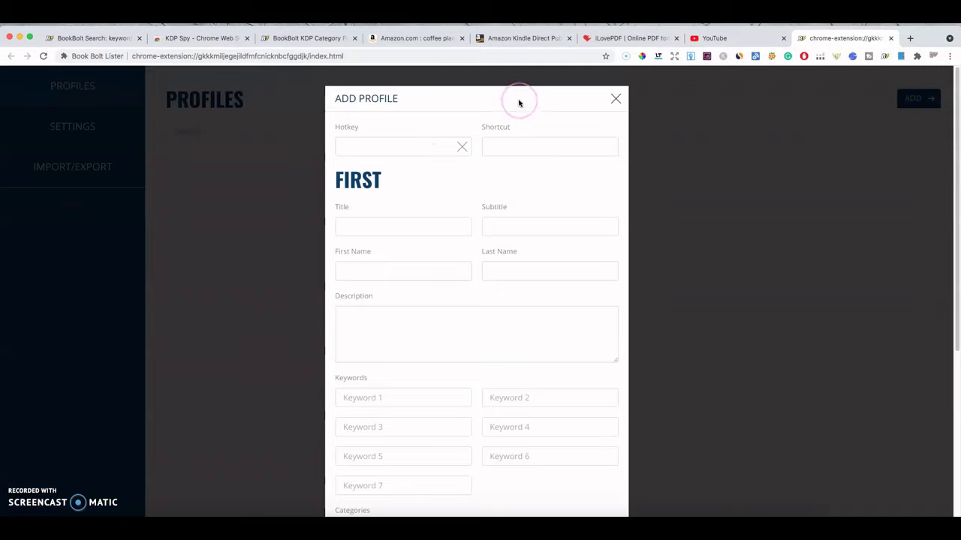
mouse_move(534, 170)
left_mouse_down()
mouse_move(547, 187)
mouse_move(483, 208)
left_mouse_up()
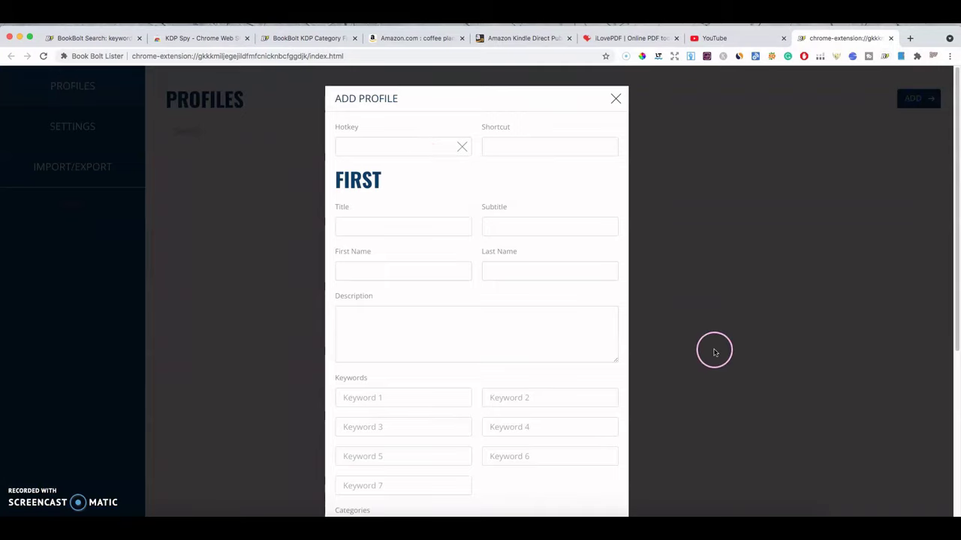
scroll(736, 328, "down", 5)
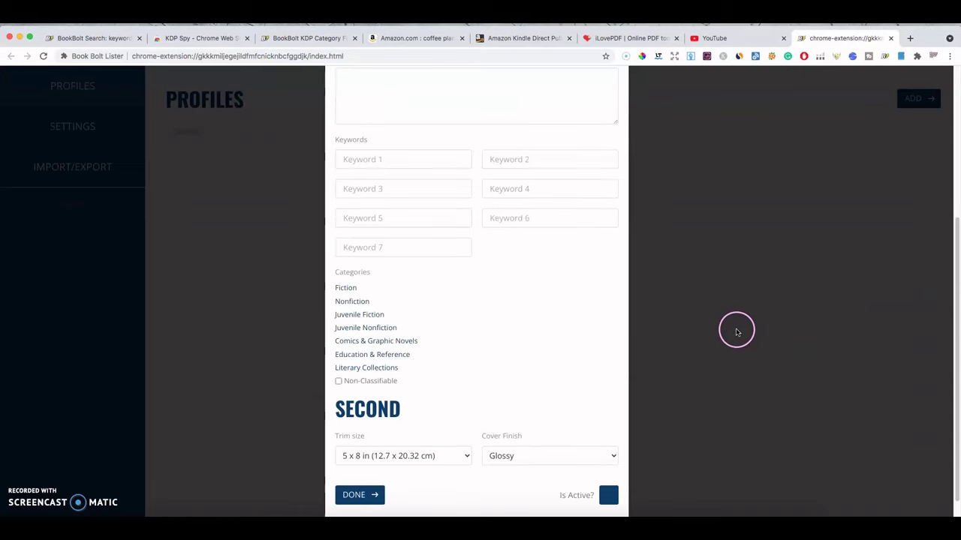
scroll(734, 330, "up", 5)
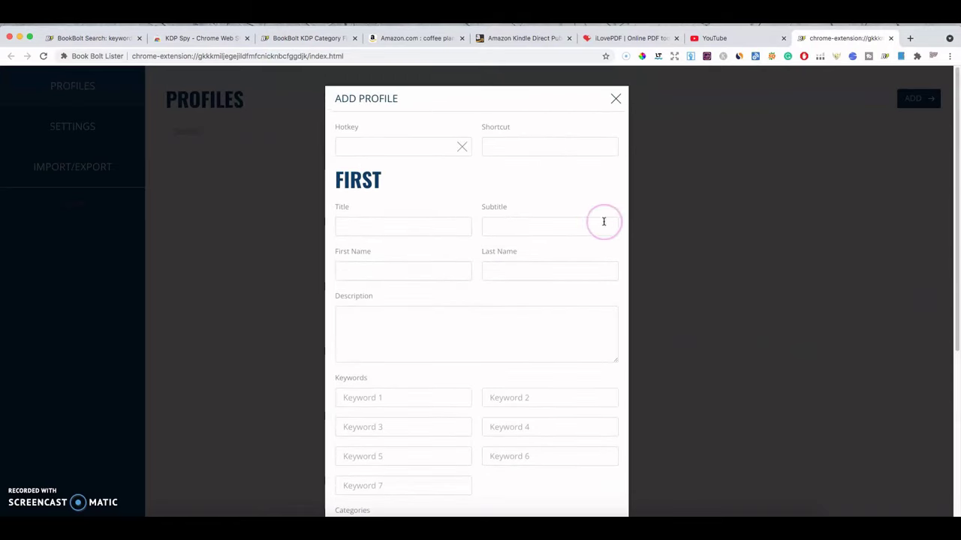
- Set the new profile's hotkey to Alt+G and its shortcut to "dog planners"
left_click(395, 147)
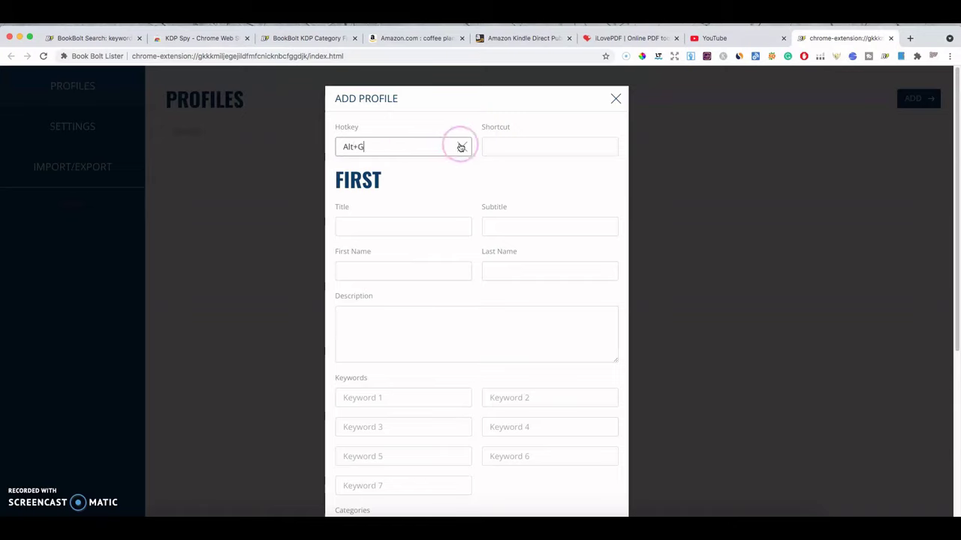
left_click(495, 147)
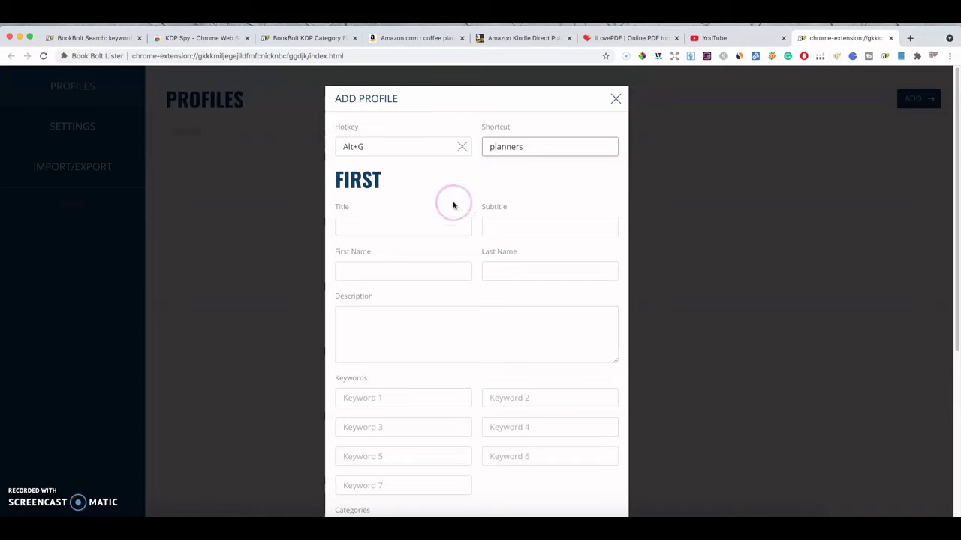
left_click(492, 147)
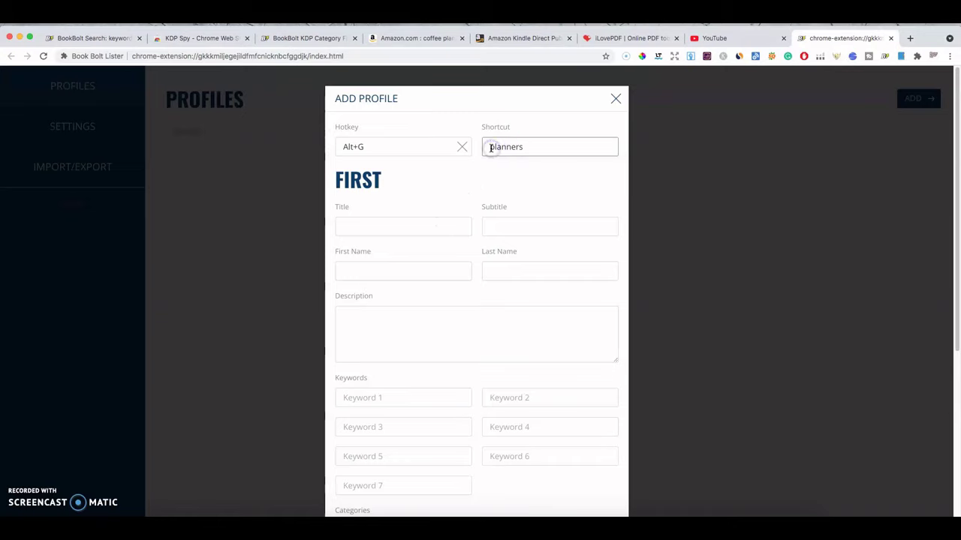
- Enter the title "My Dog Planner", the subtitle "Best Planner for Dog Lovers" and the author's first and last name
left_click(385, 231)
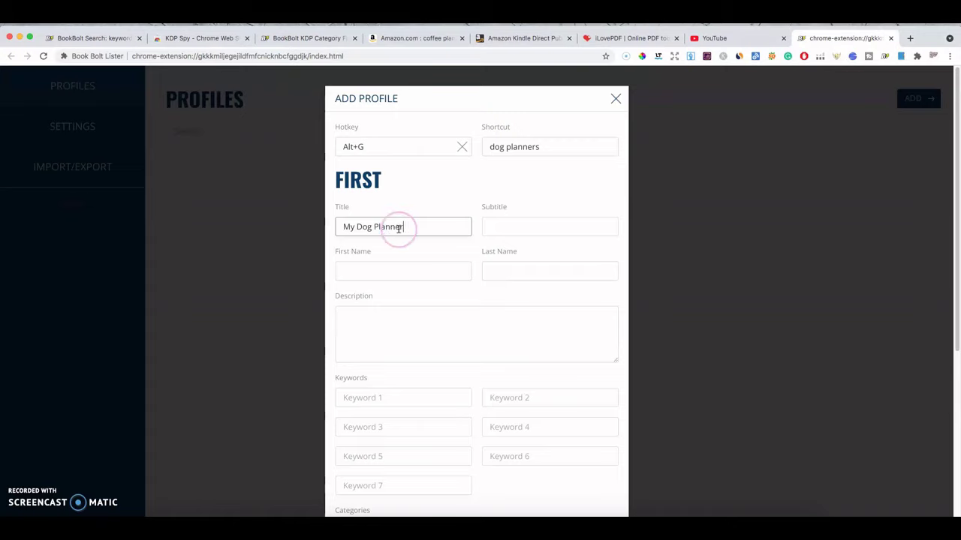
left_click(497, 228)
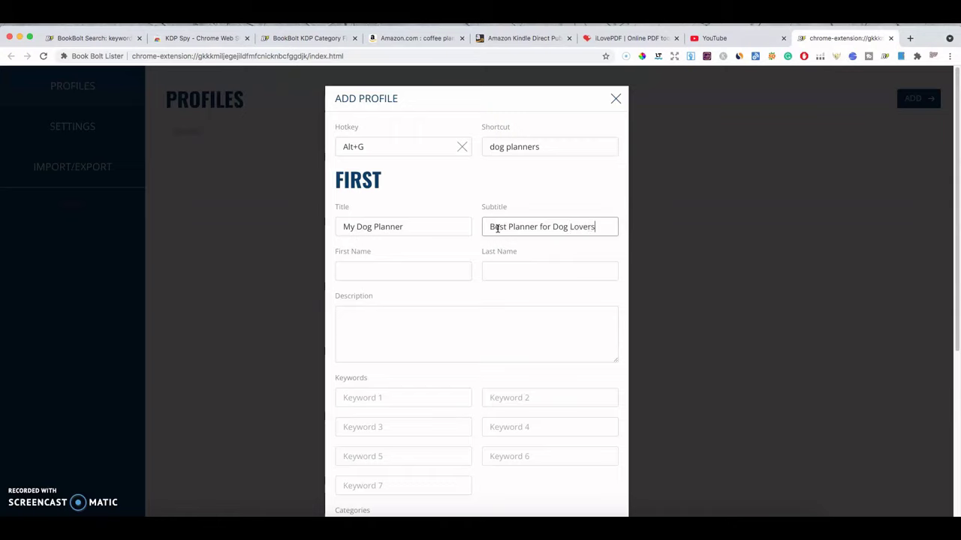
left_click(447, 271)
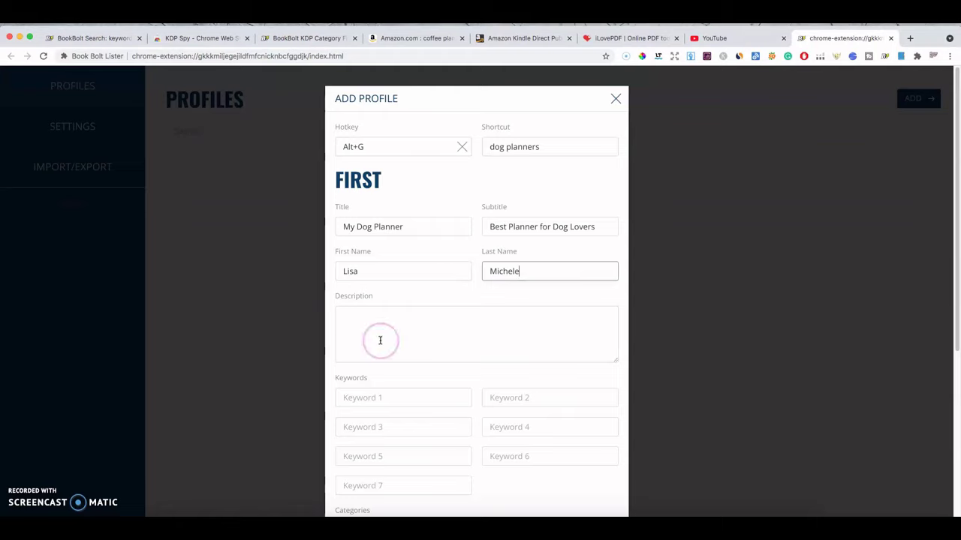
- Copy the subtitle "Best Planner for Dog Lovers" into the profile's description
double_click(516, 226)
right_click(515, 226)
left_click(508, 226)
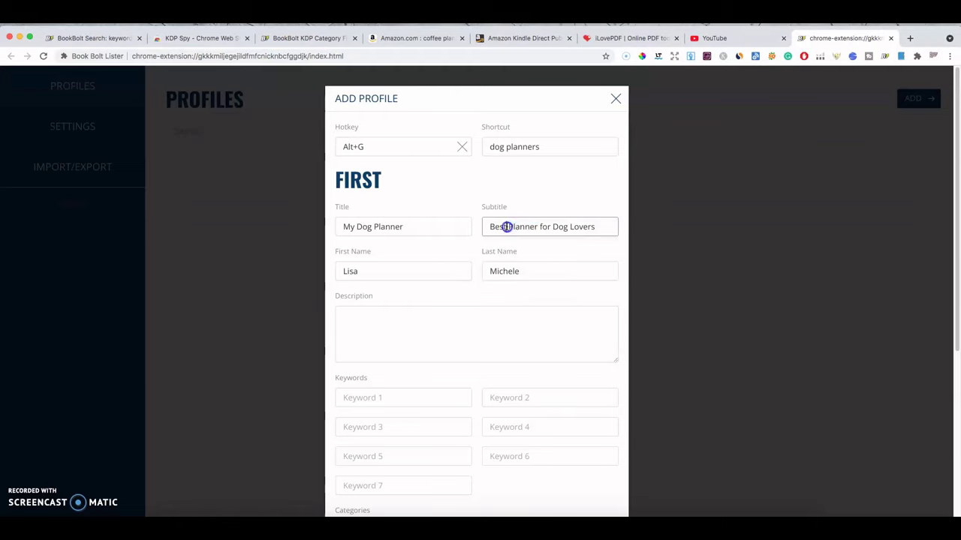
triple_click(508, 226)
right_click(508, 226)
left_click(524, 298)
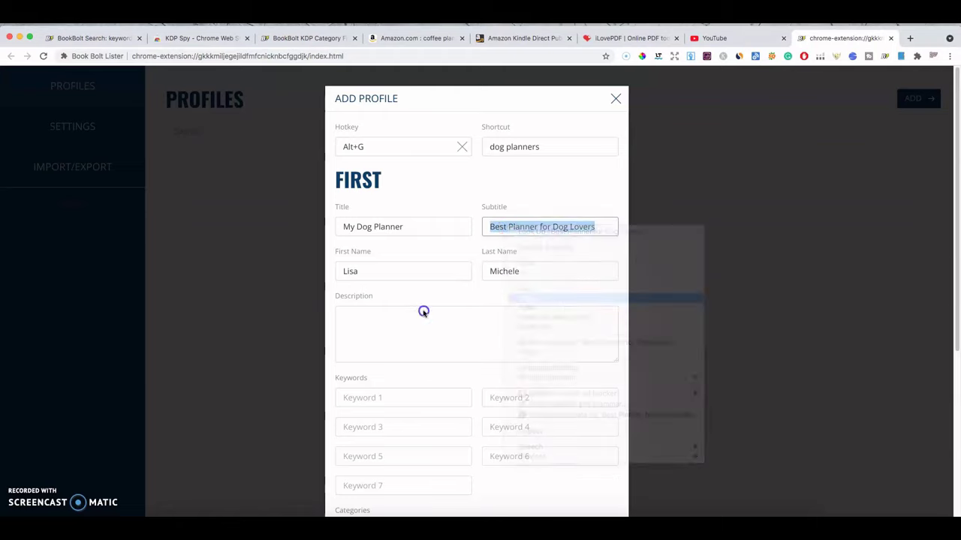
right_click(422, 311)
left_click(453, 380)
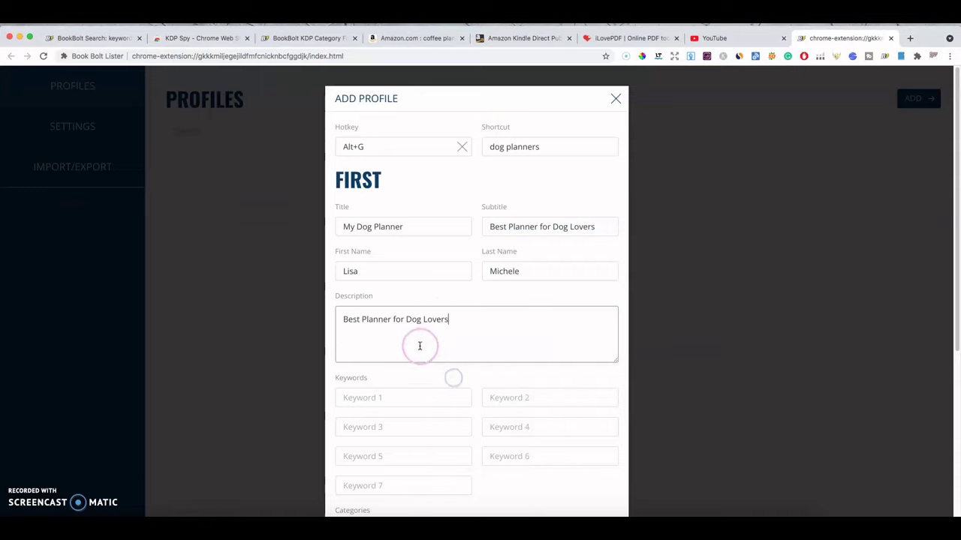
- Fill in the seven profile keywords: dog, puppy, kennel, adorable, cute, breeds and canines
left_click(398, 398)
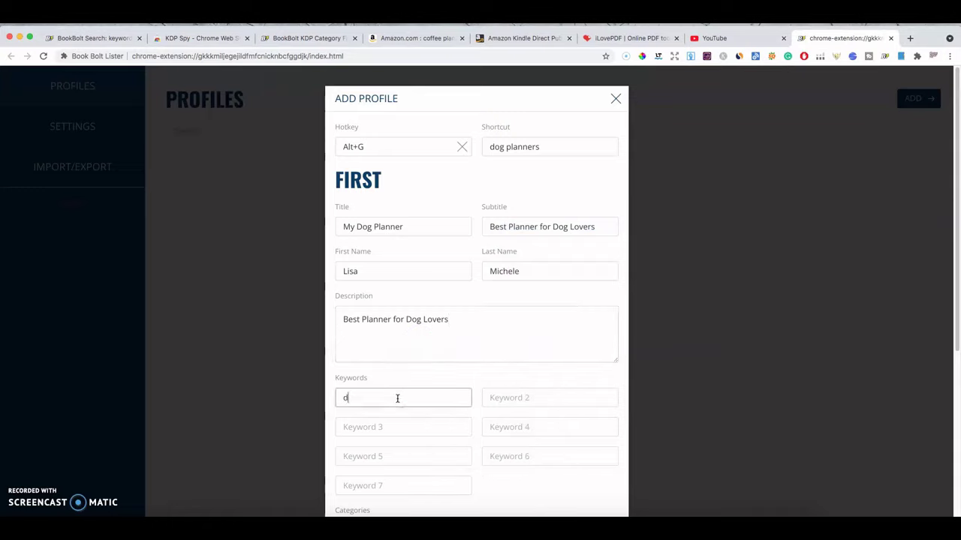
key("Tab")
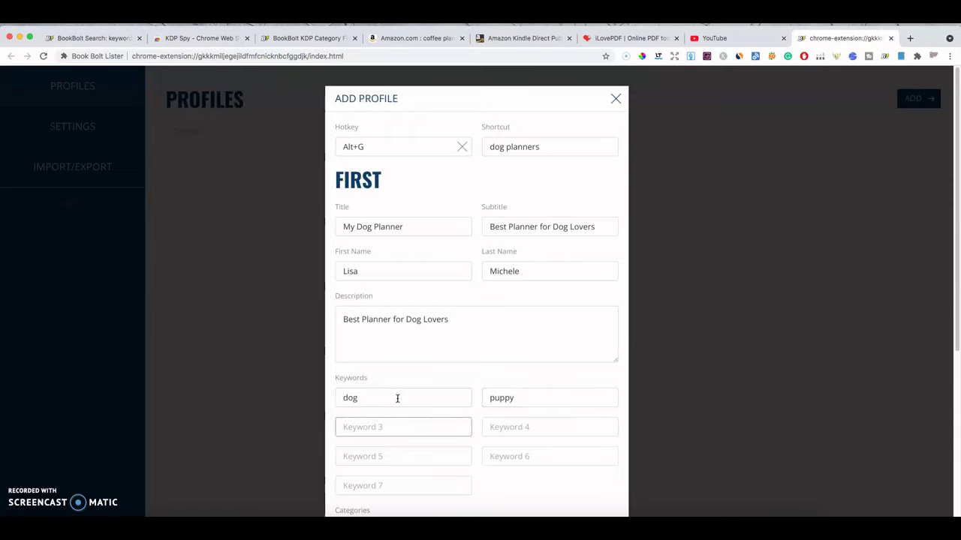
type("kennel")
key("Tab")
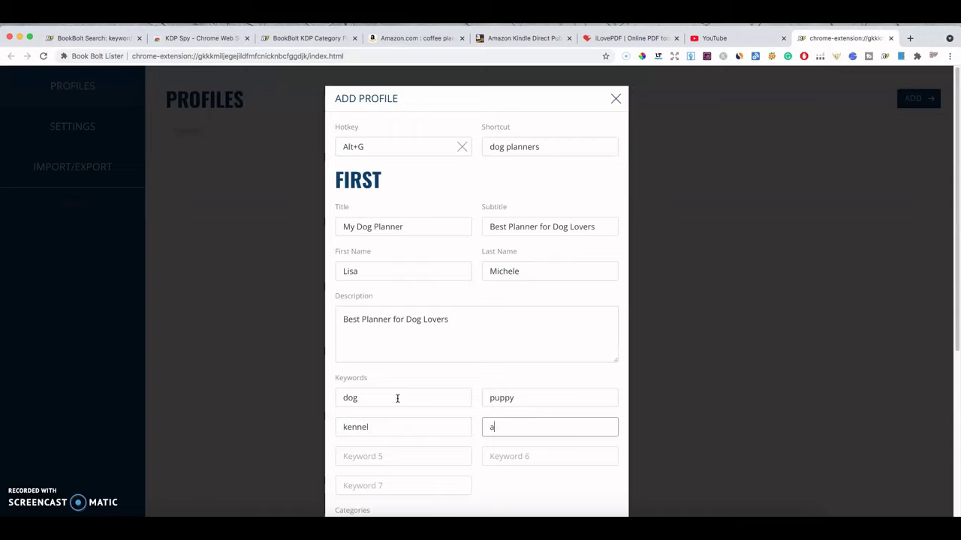
type("adorable")
key("Tab")
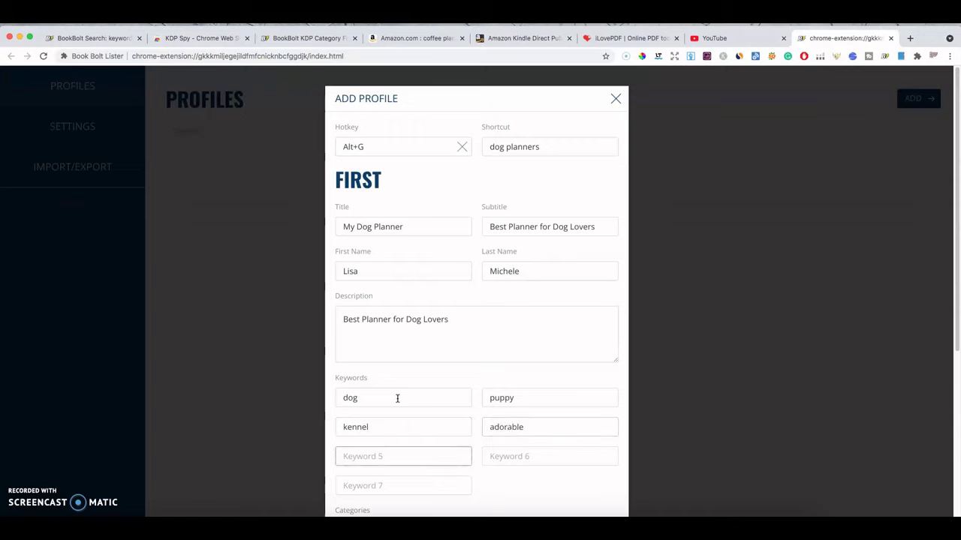
key("Tab")
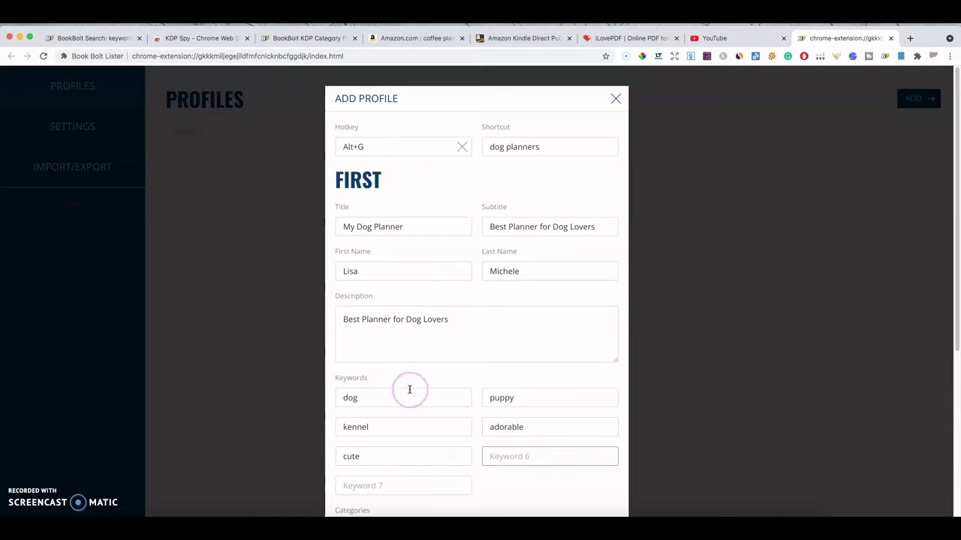
scroll(450, 371, "down", 5)
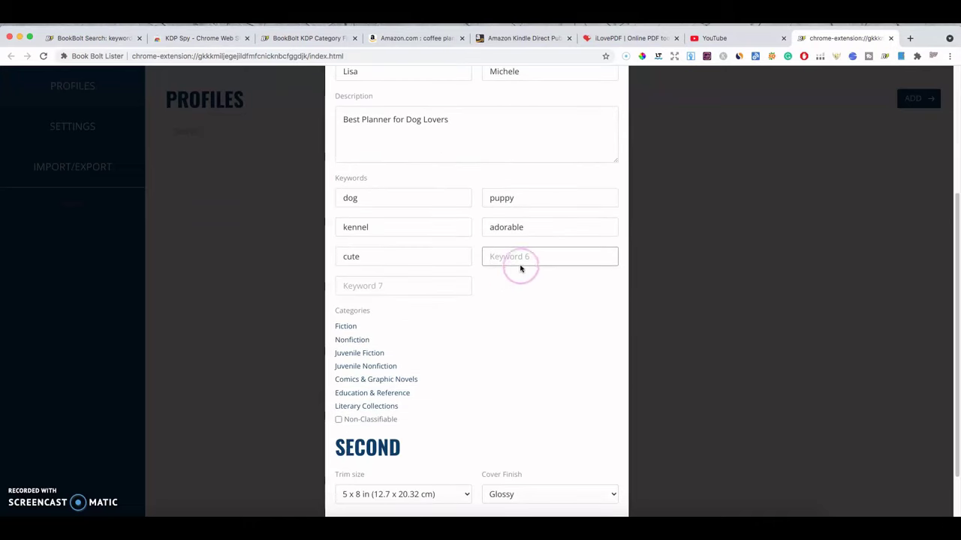
left_click(517, 257)
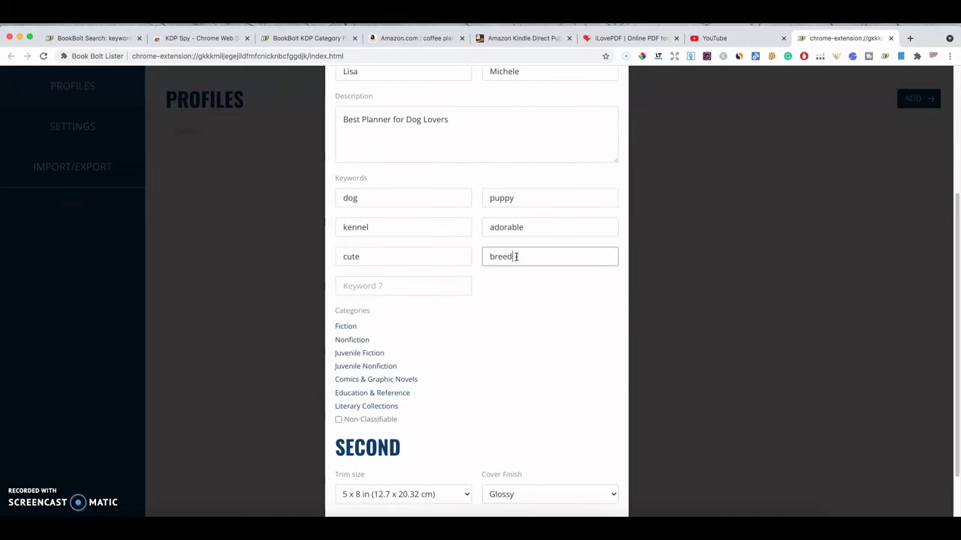
key("Tab")
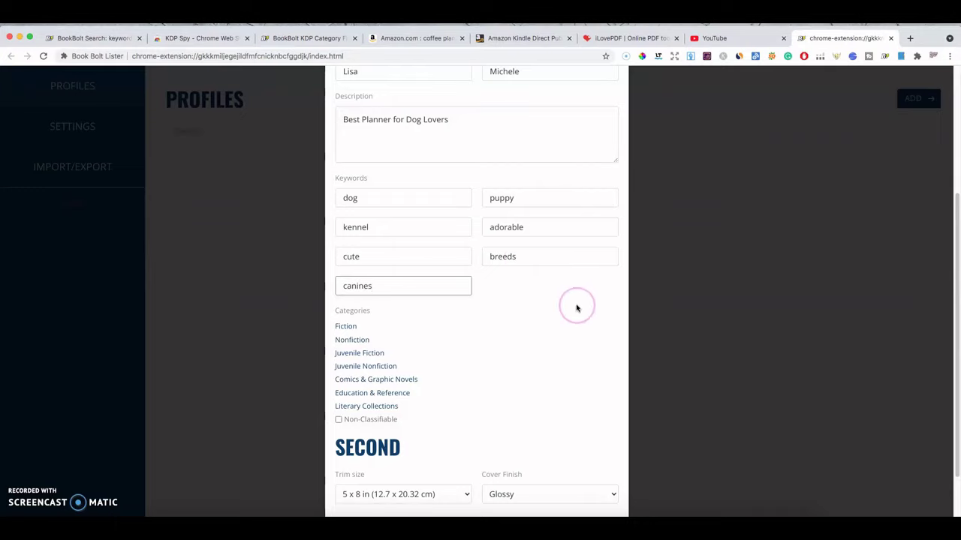
- Set the profile's trim size to 6 x 9 in (15.24 x 22.86 cm)
scroll(576, 308, "up", 3)
scroll(553, 307, "down", 5)
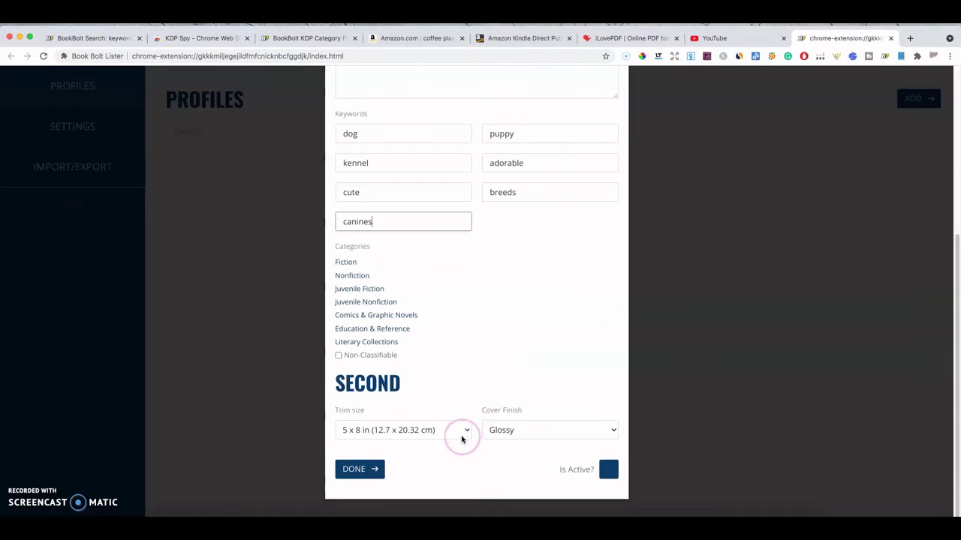
left_click(461, 439)
left_click(457, 461)
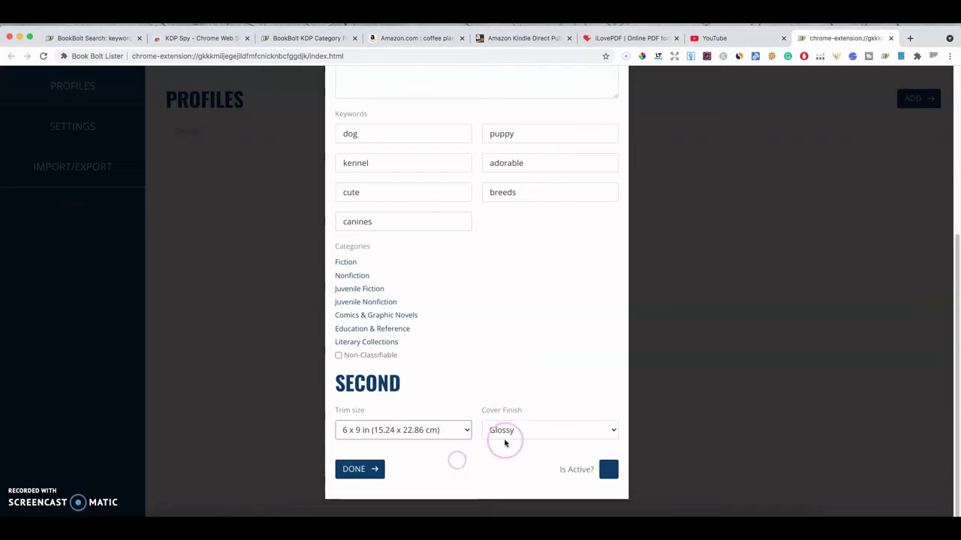
- Assign the Nonfiction > Pets > Dogs categories General and Breeds to the profile and save it with the Glossy cover finish
scroll(508, 375, "up", 1)
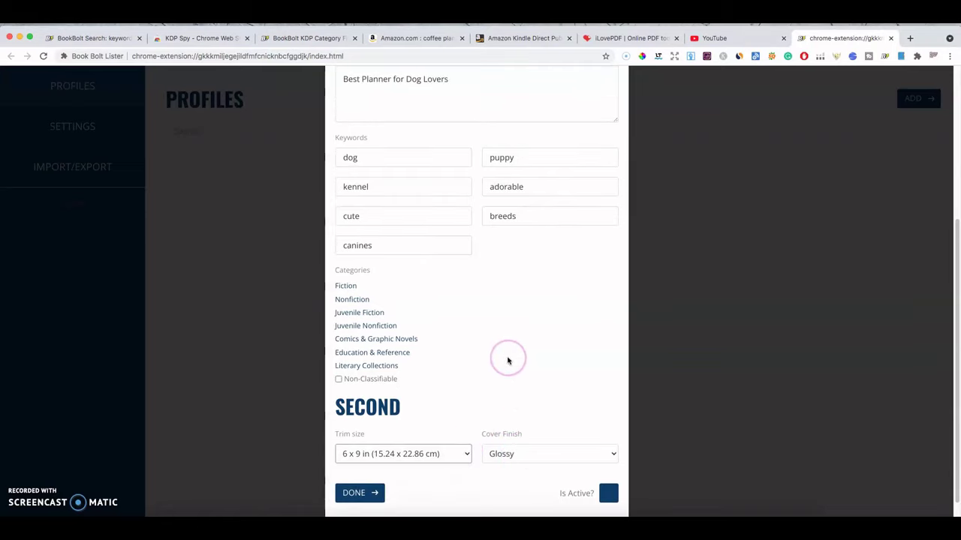
left_click(351, 299)
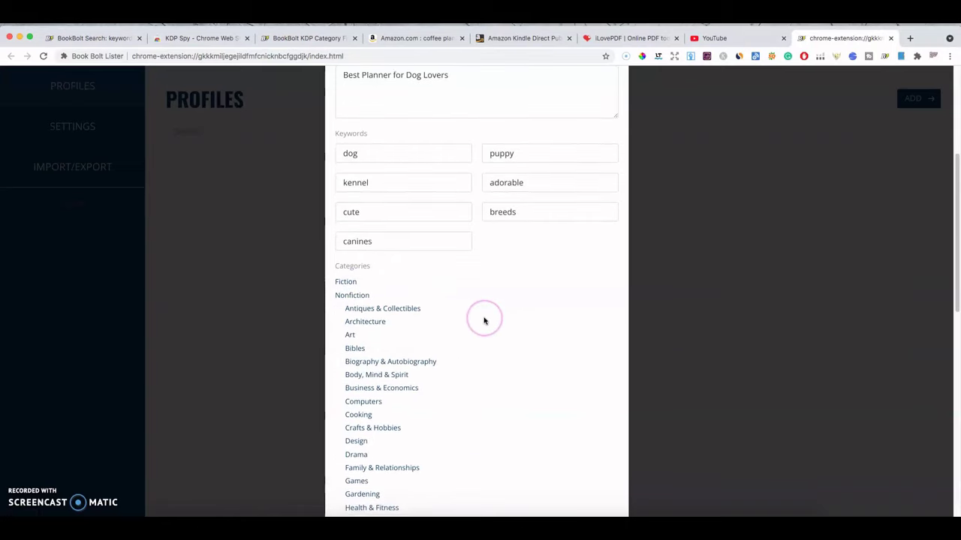
scroll(484, 321, "down", 3)
scroll(485, 321, "down", 3)
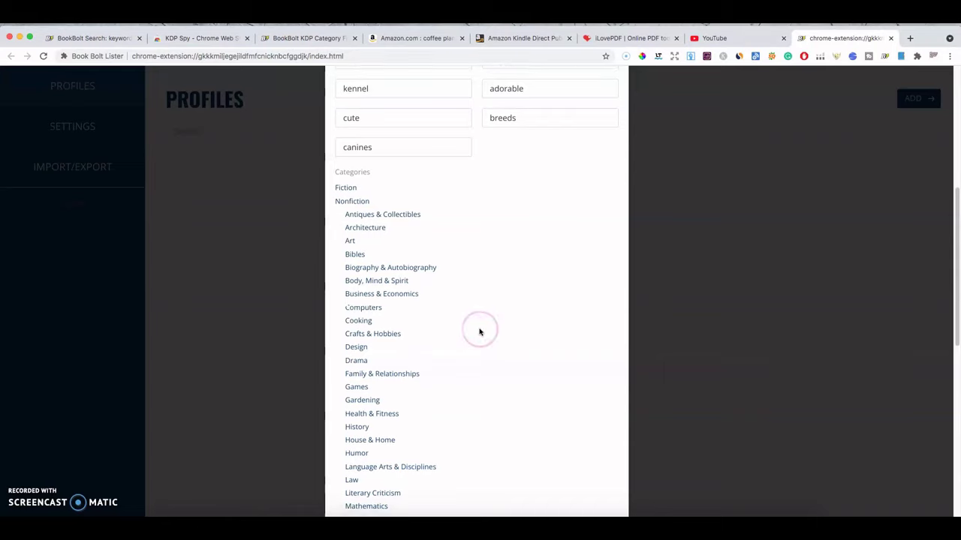
scroll(480, 333, "down", 9)
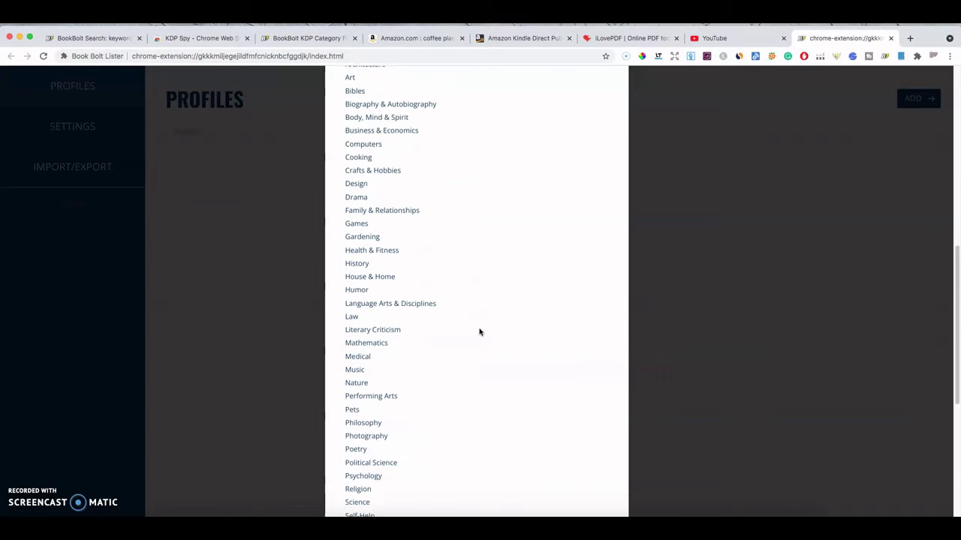
left_click(353, 333)
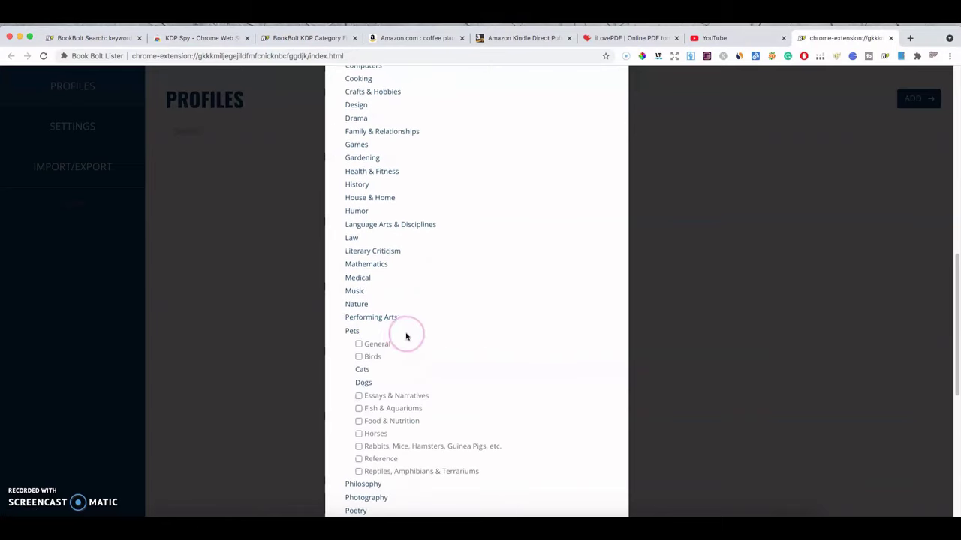
left_click(363, 382)
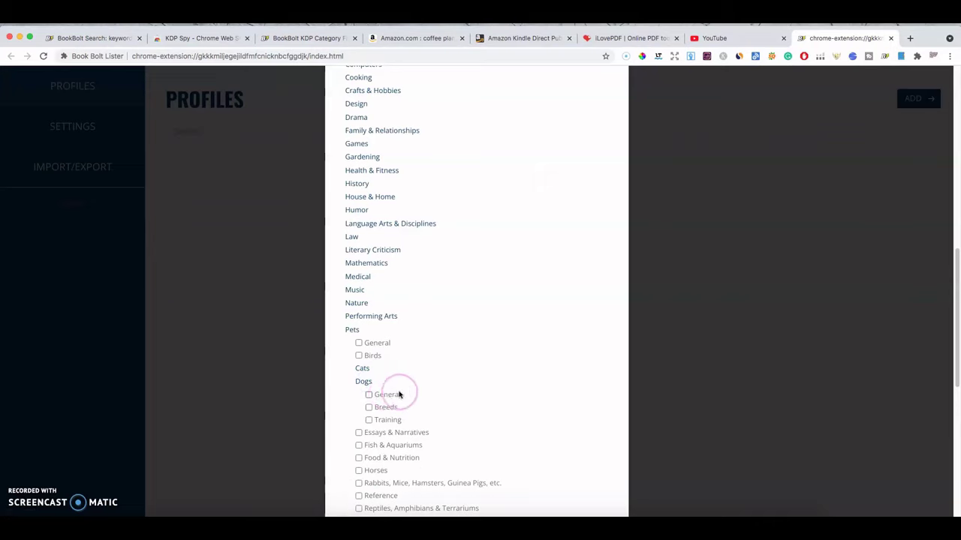
scroll(405, 386, "down", 1)
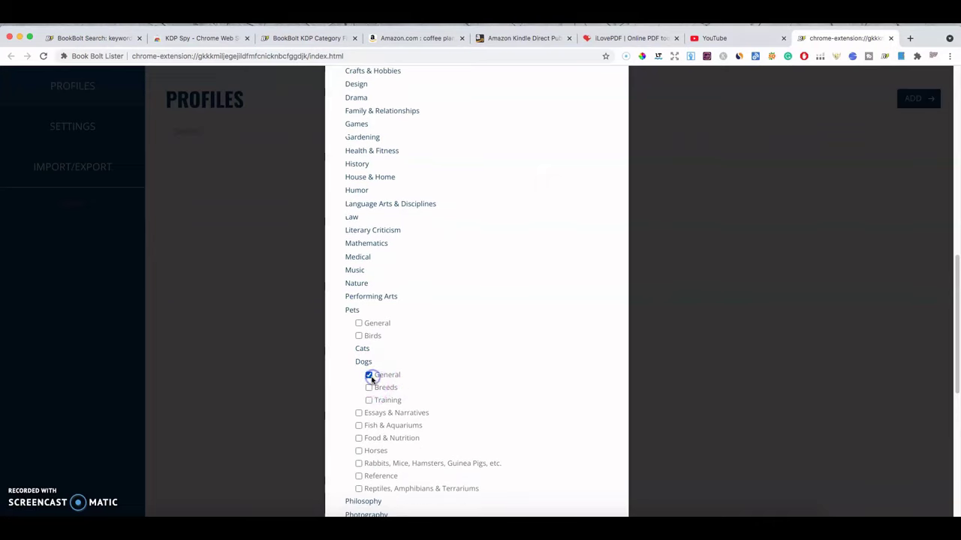
scroll(491, 381, "down", 10)
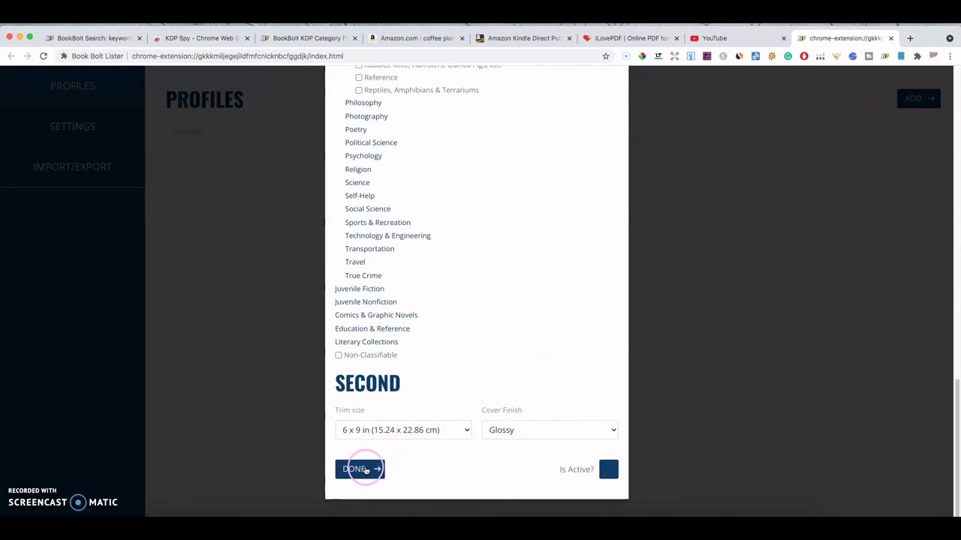
left_click(363, 470)
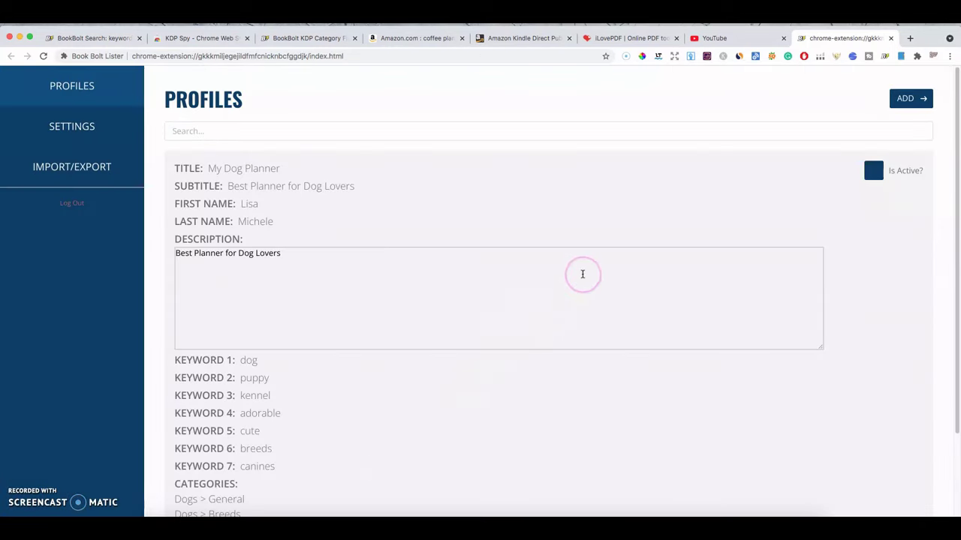
- Set the saved "My Dog Planner" profile as active and review its details
scroll(578, 273, "down", 3)
scroll(575, 277, "up", 4)
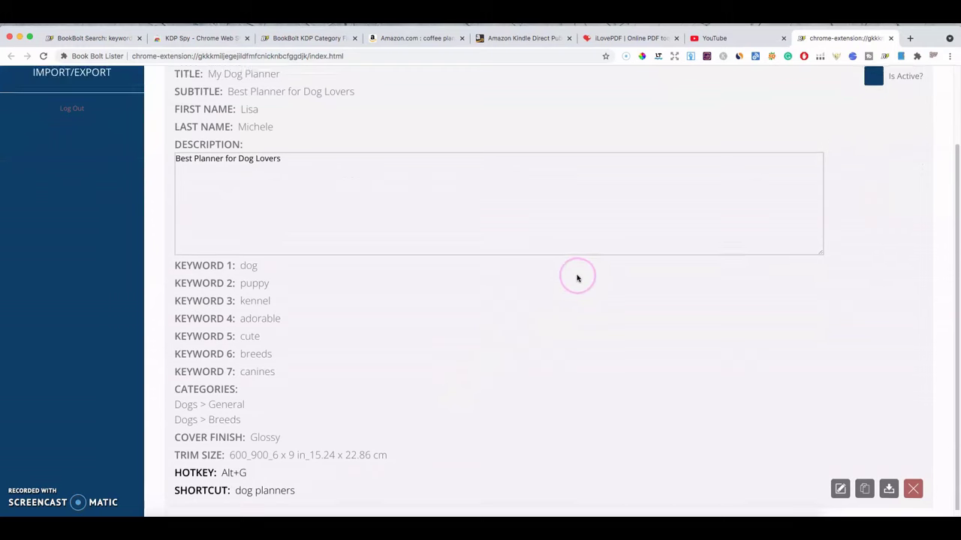
left_click(875, 172)
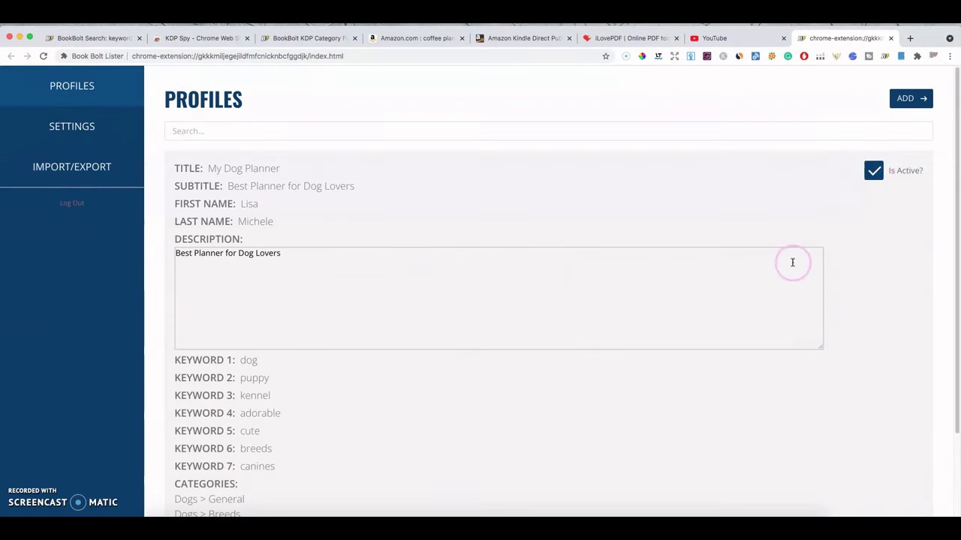
scroll(791, 262, "down", 3)
scroll(793, 267, "up", 3)
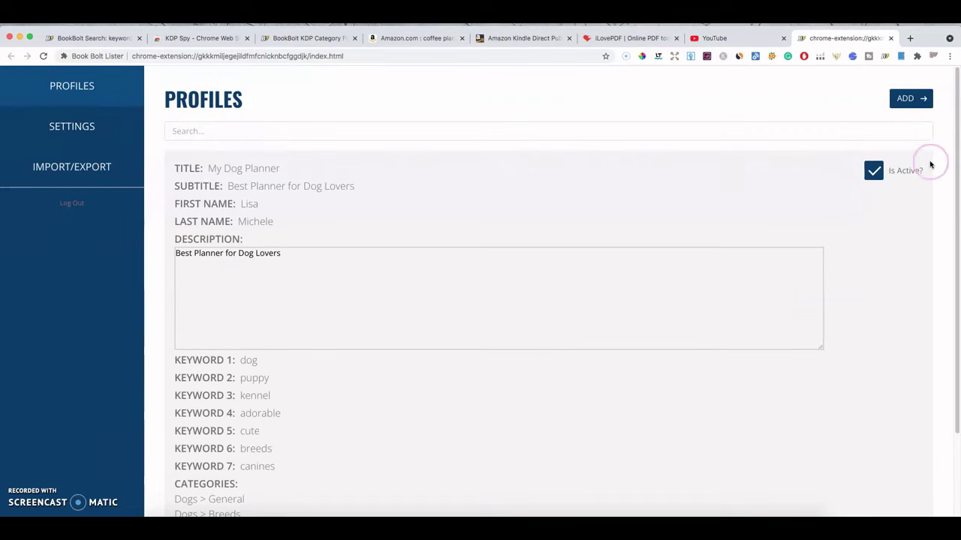
- Add another profile with the default 5 x 8 in (12.7 x 20.32 cm) trim size and Glossy cover finish
left_click(917, 102)
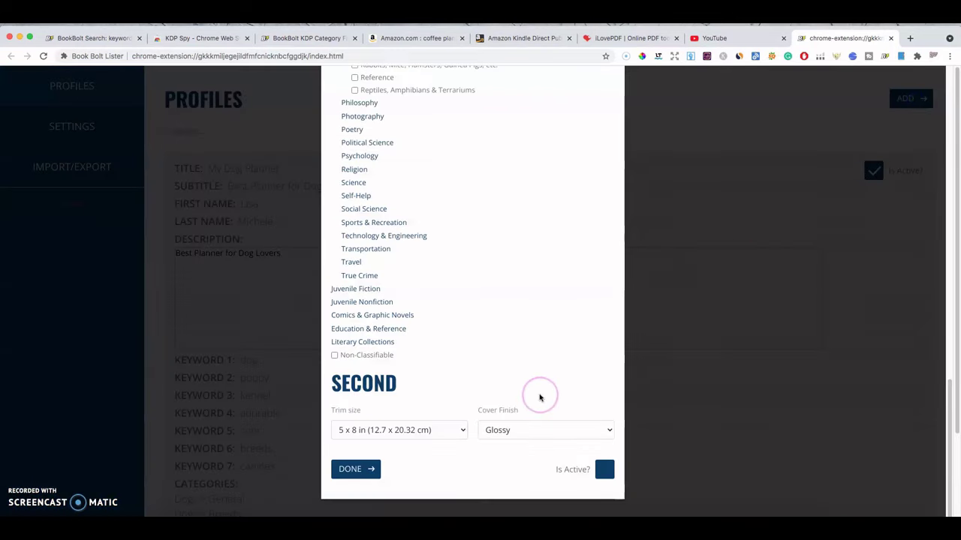
scroll(539, 376, "up", 10)
scroll(541, 372, "down", 10)
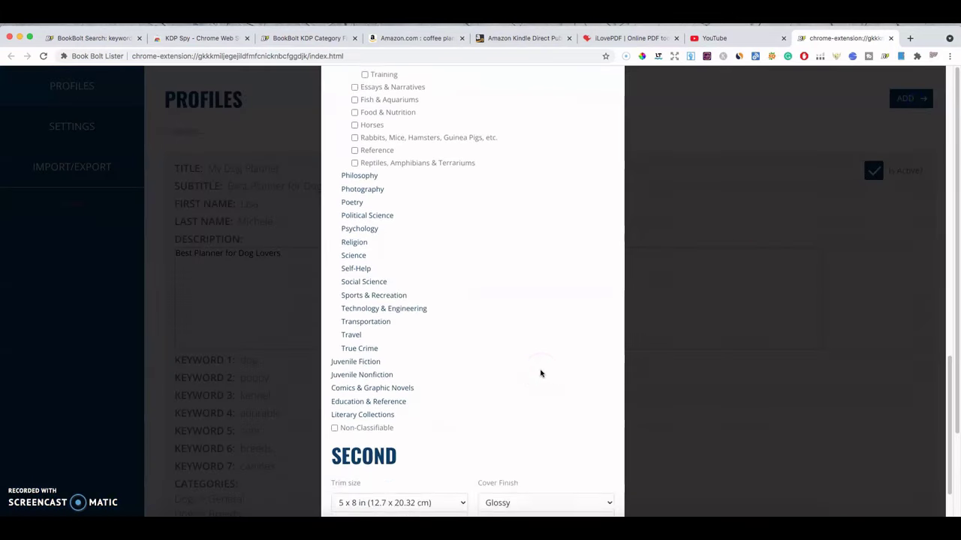
left_click(344, 477)
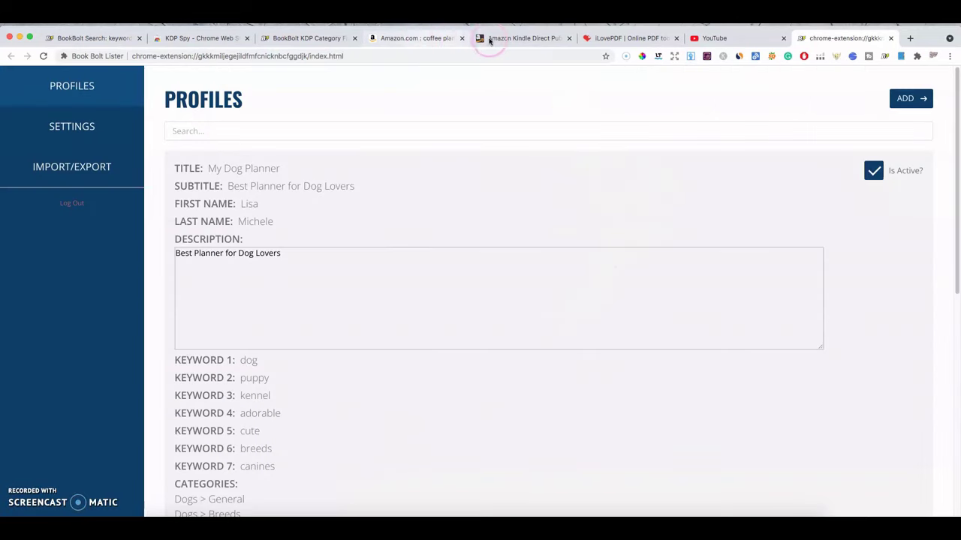
- Switch to Kindle Direct Publishing, start a new paperback title and sign in to reach its details form
left_click(519, 39)
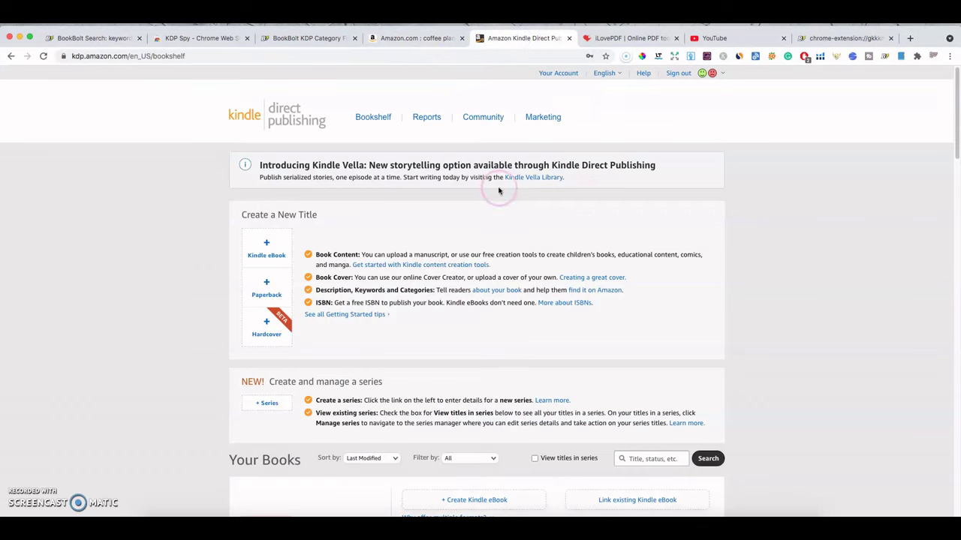
left_click(253, 291)
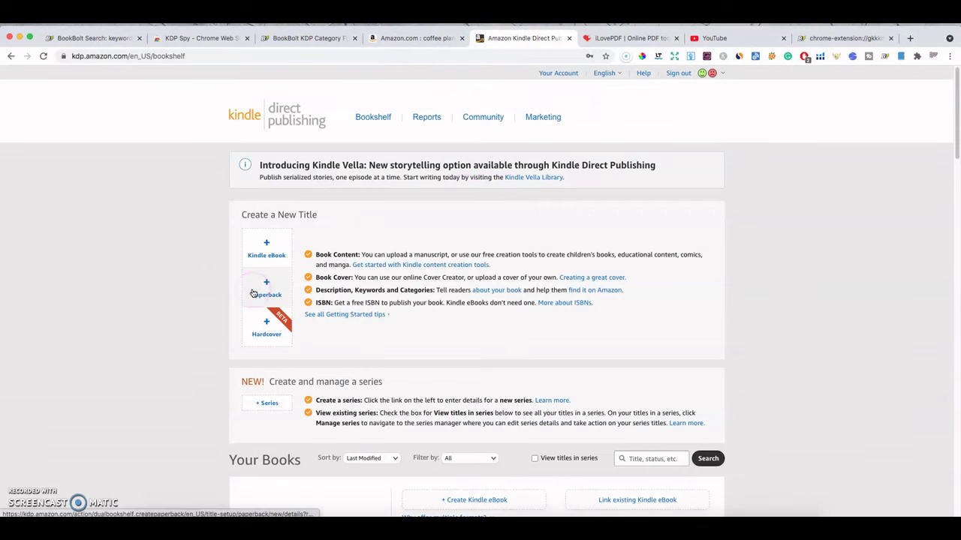
left_click(365, 253)
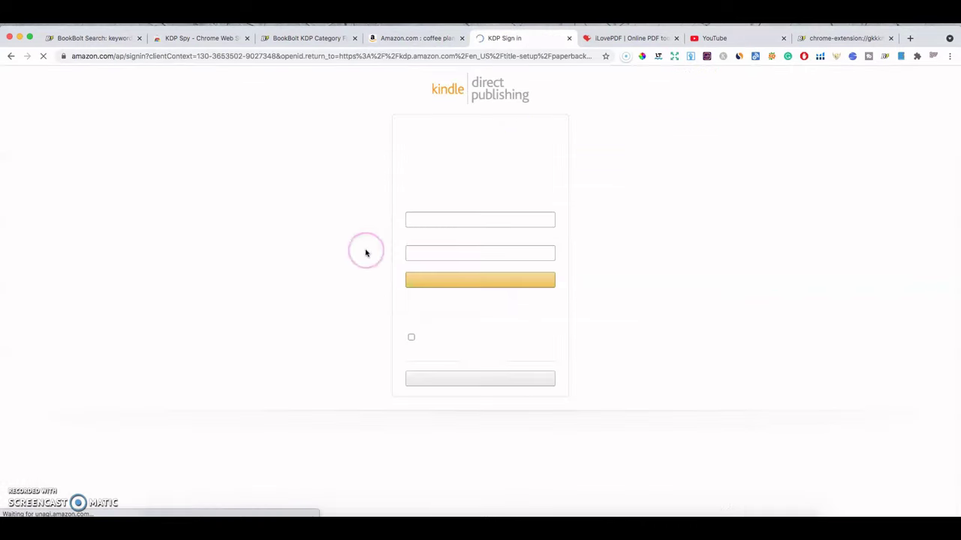
left_click(438, 220)
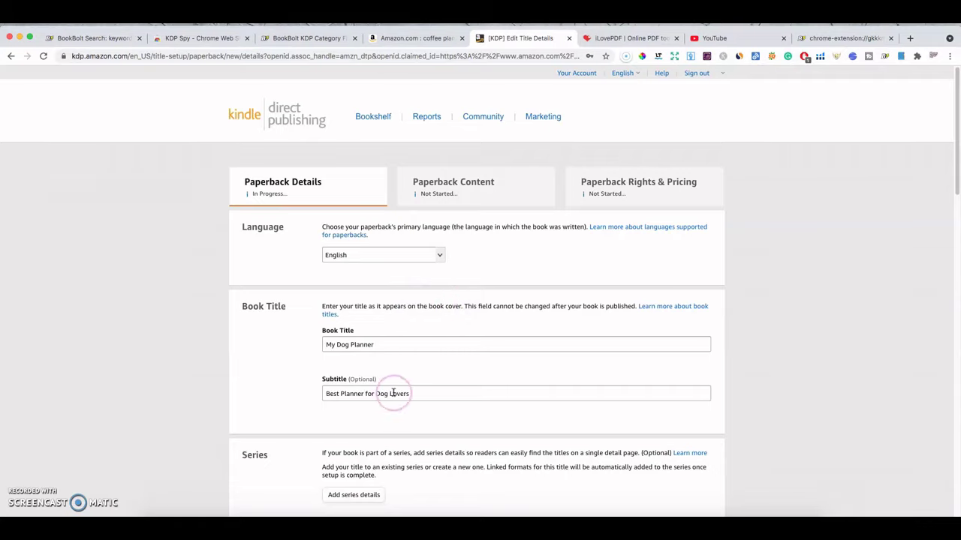
- Review the paperback form's title, subtitle, author, description, keywords and categories filled in from the dog planner profile
scroll(485, 336, "down", 5)
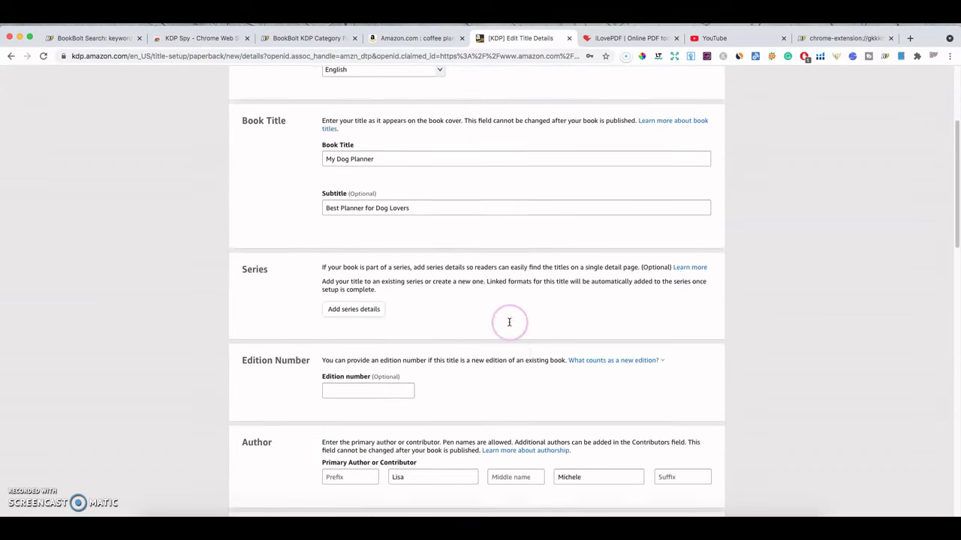
scroll(513, 323, "down", 5)
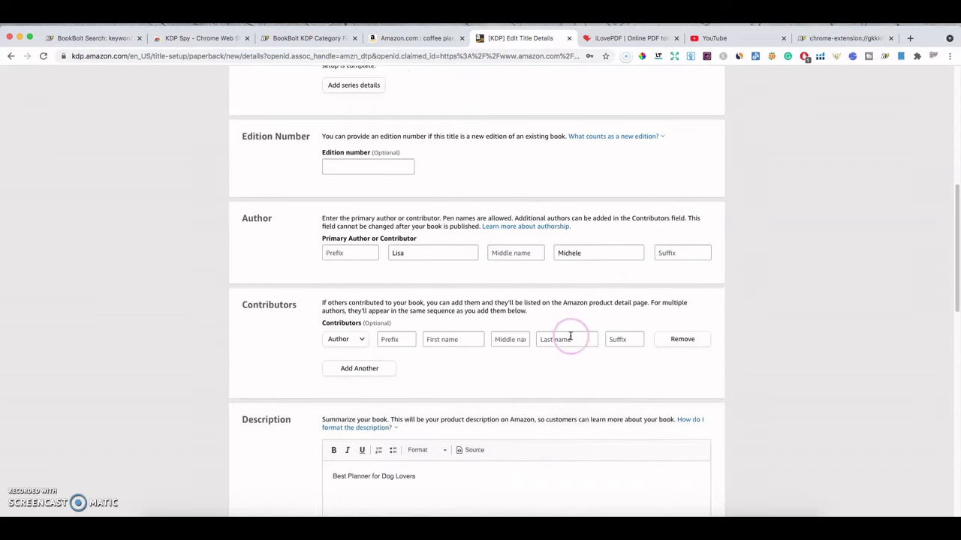
scroll(570, 336, "down", 5)
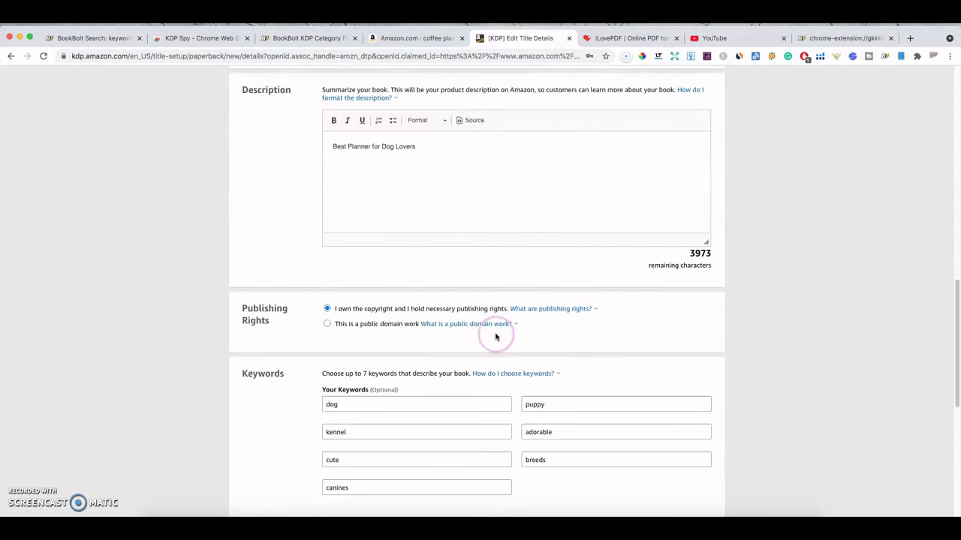
scroll(495, 336, "down", 3)
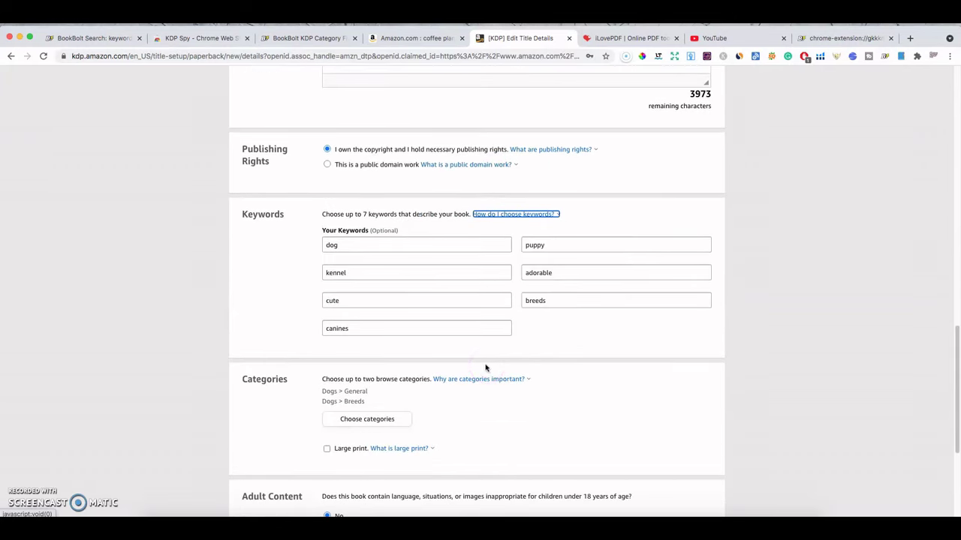
scroll(486, 364, "down", 5)
scroll(556, 308, "up", 6)
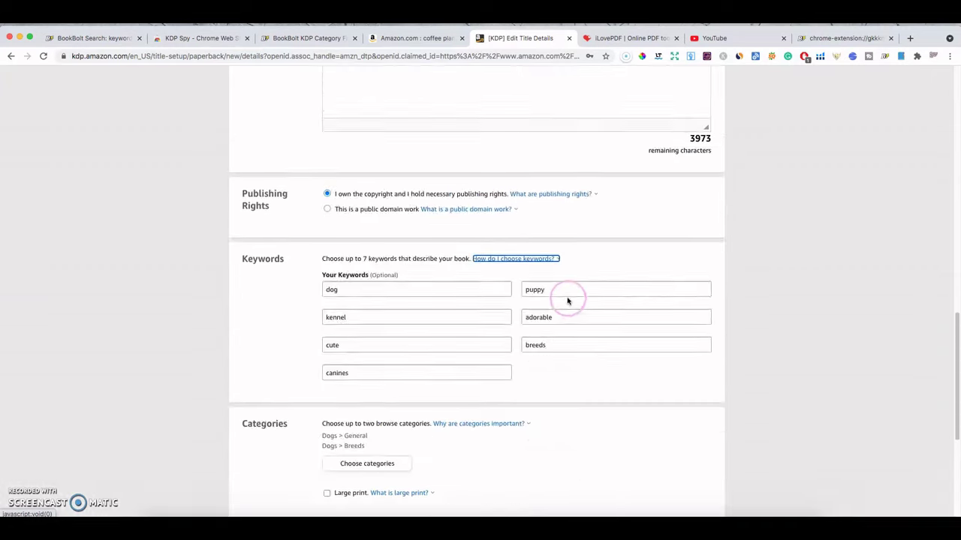
scroll(568, 301, "up", 6)
scroll(568, 300, "up", 6)
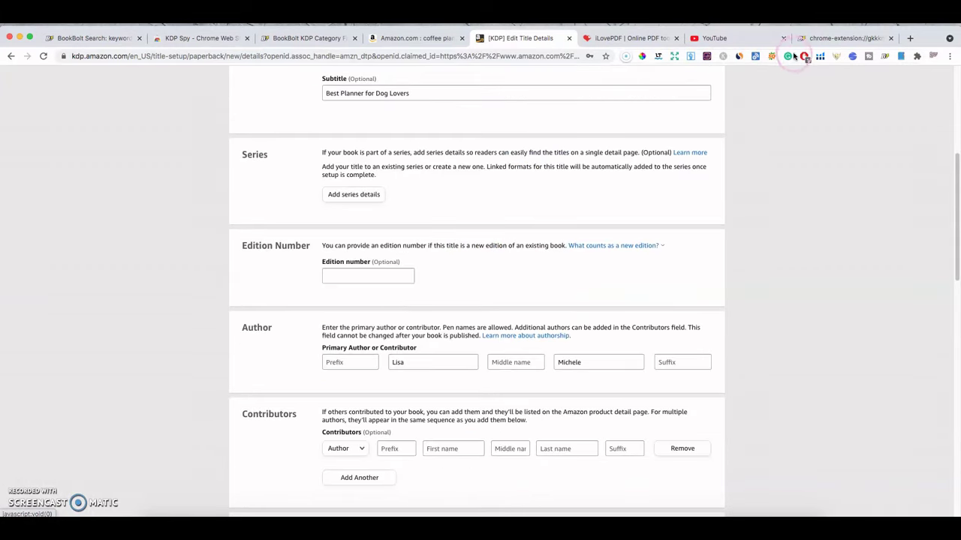
- Return to the Book Bolt members site and open the Bolt Mass Cover Converter
left_click(203, 38)
left_click(301, 38)
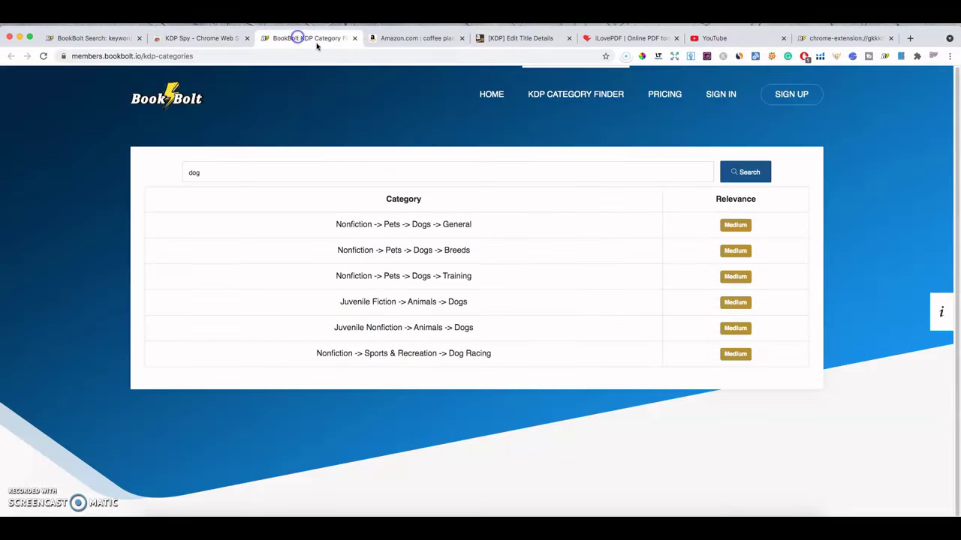
left_click(122, 38)
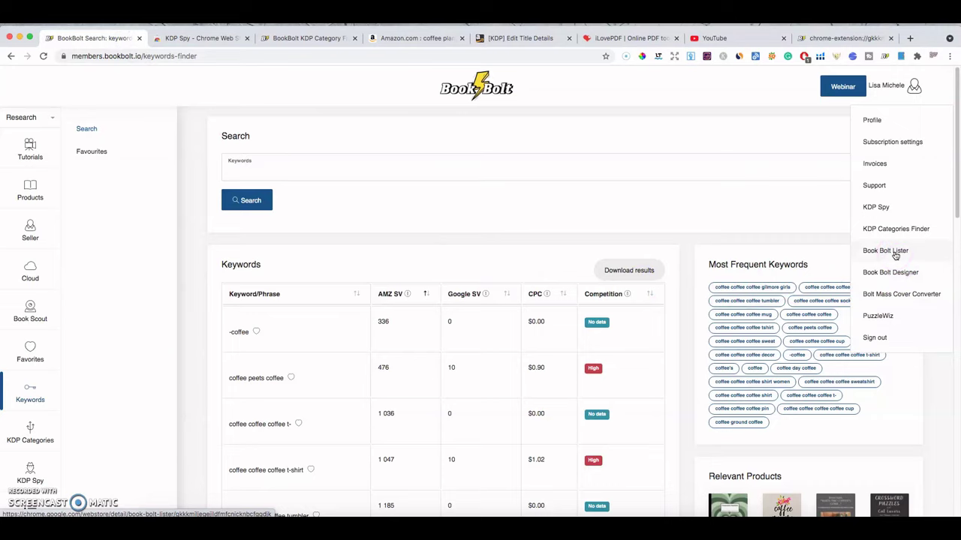
left_click(892, 275)
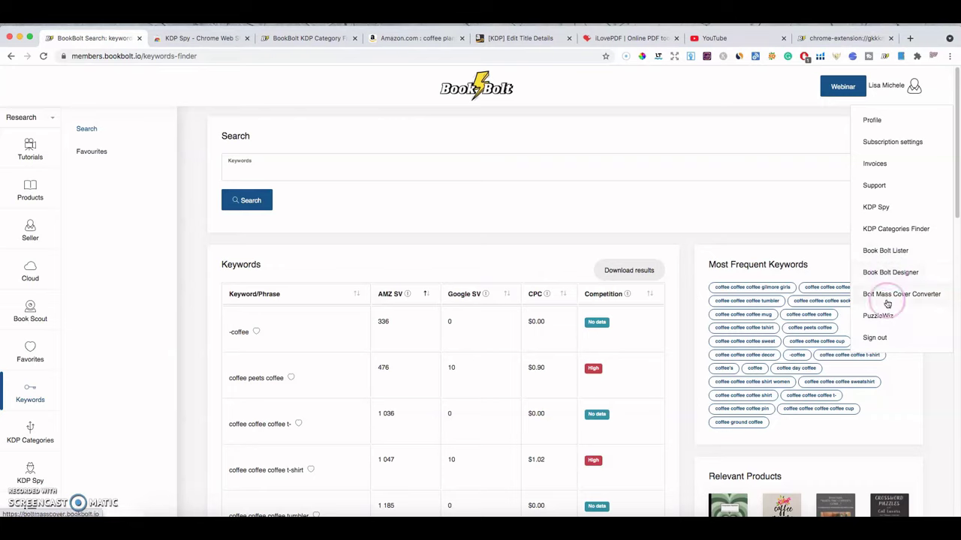
left_click(894, 274)
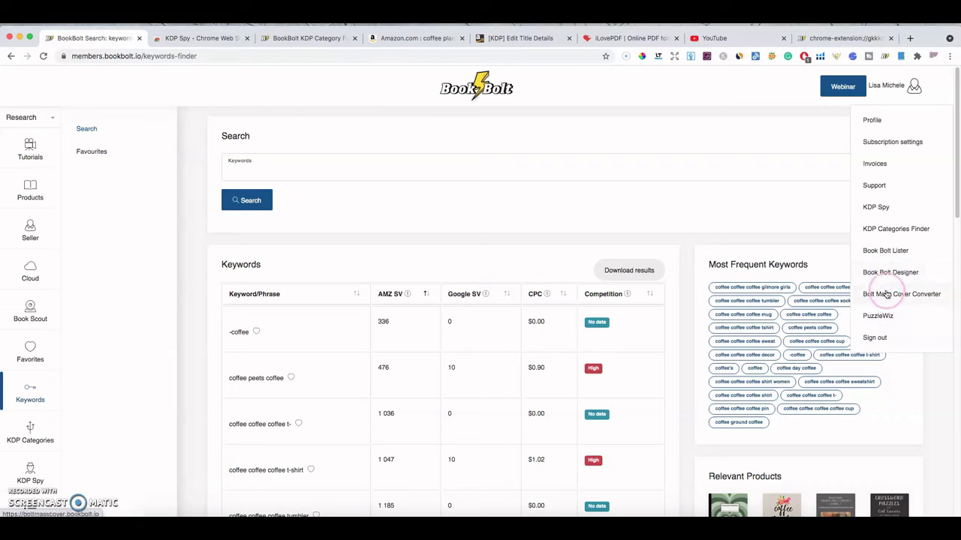
left_click(901, 295)
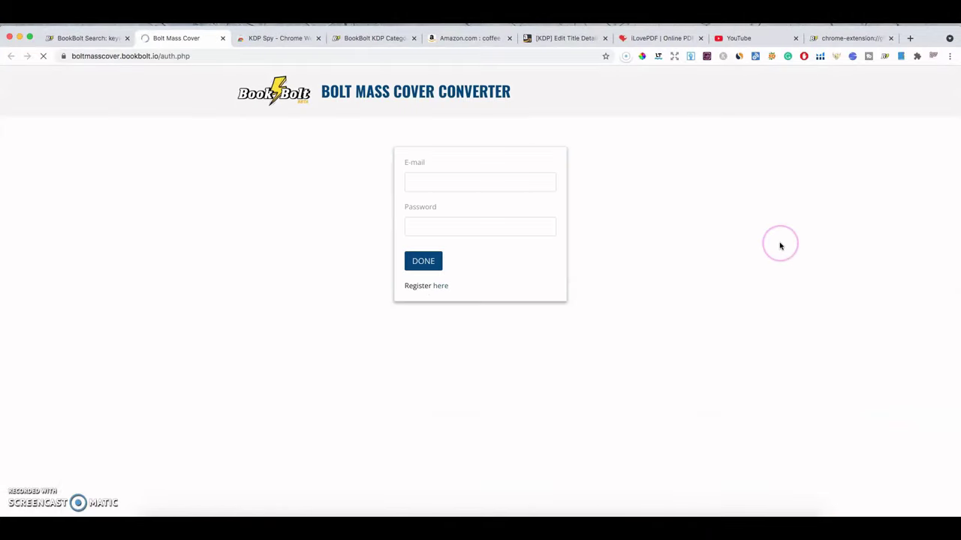
- Set the cover size to 6 x 9 and the page count to 120 in the cover converter
left_click(368, 183)
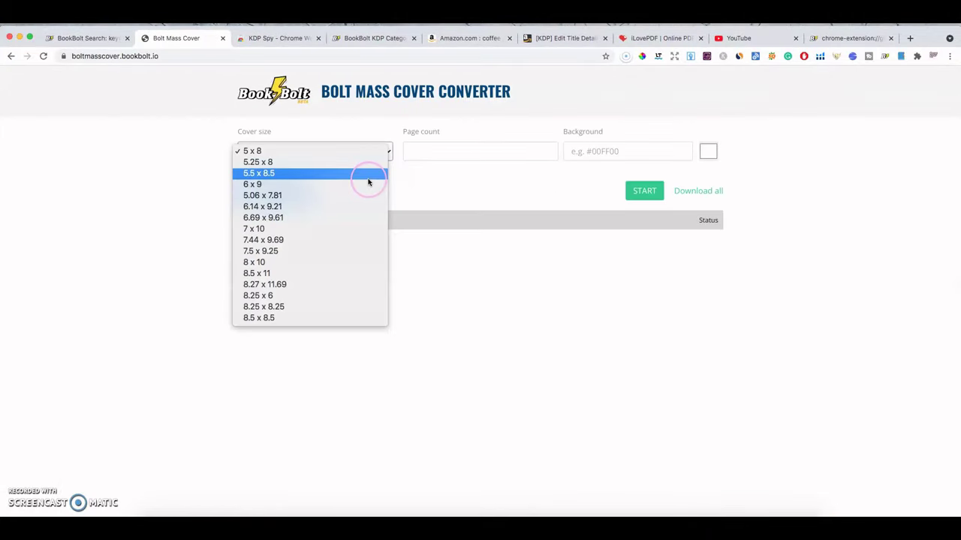
left_click(367, 184)
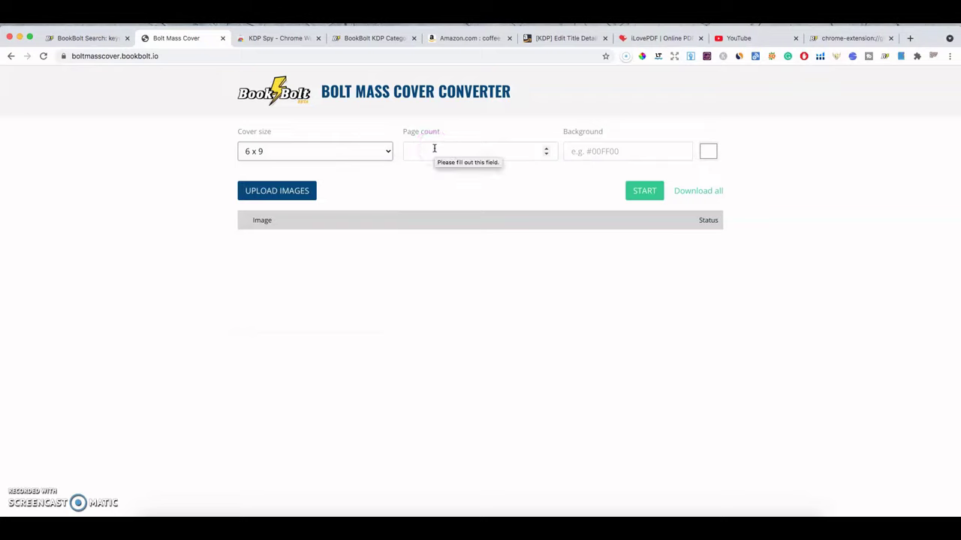
left_click(434, 149)
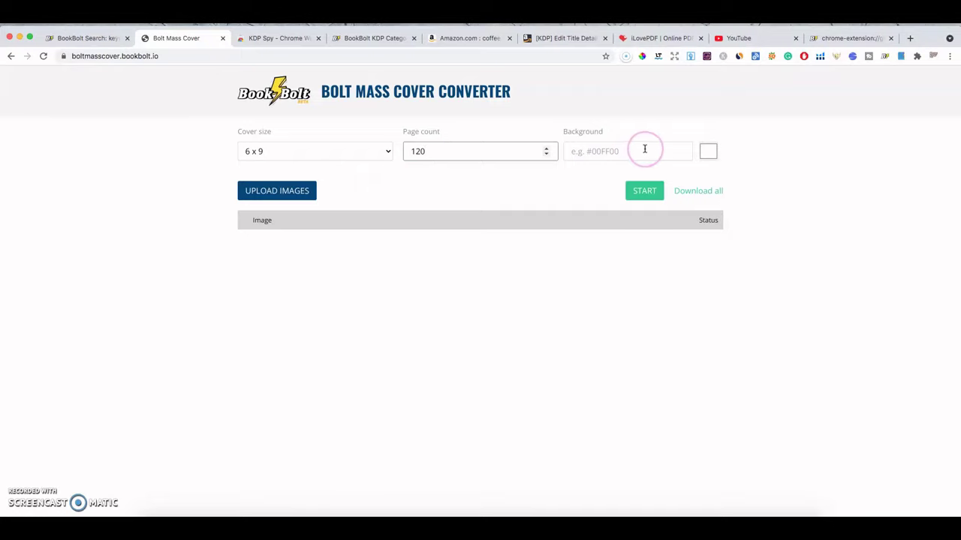
- Choose the light purple #dec4dc as the cover background colour
left_click(707, 152)
mouse_move(770, 242)
left_mouse_down()
mouse_move(790, 242)
mouse_move(753, 242)
left_mouse_up()
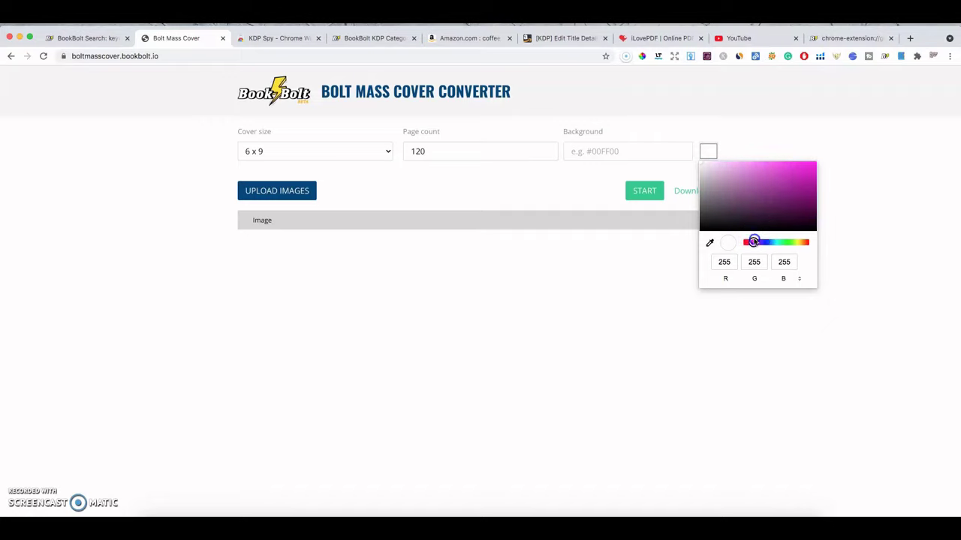
left_click_drag(723, 200, 711, 172)
left_click(555, 190)
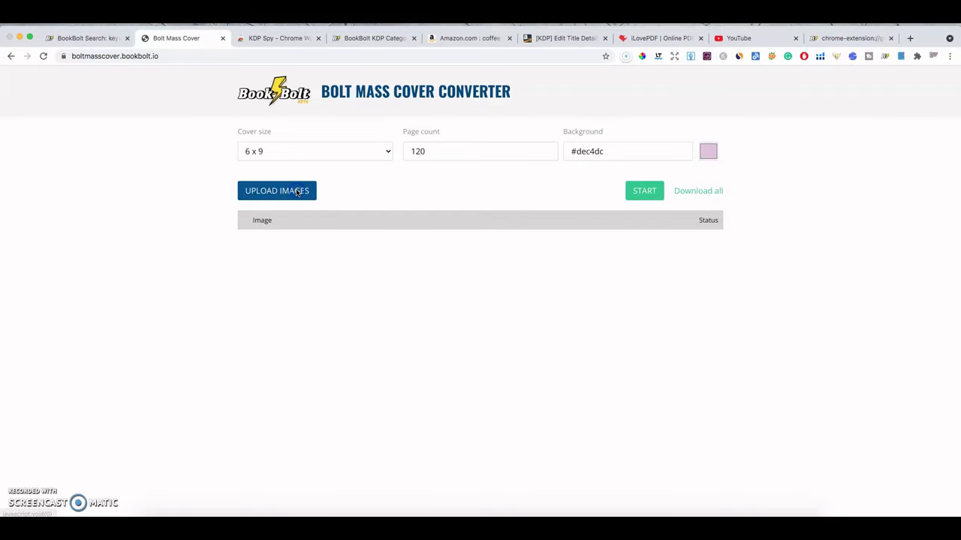
- Upload 2.png from the CORGI-Puppies folder in Downloads and start its cover conversion
left_click(297, 193)
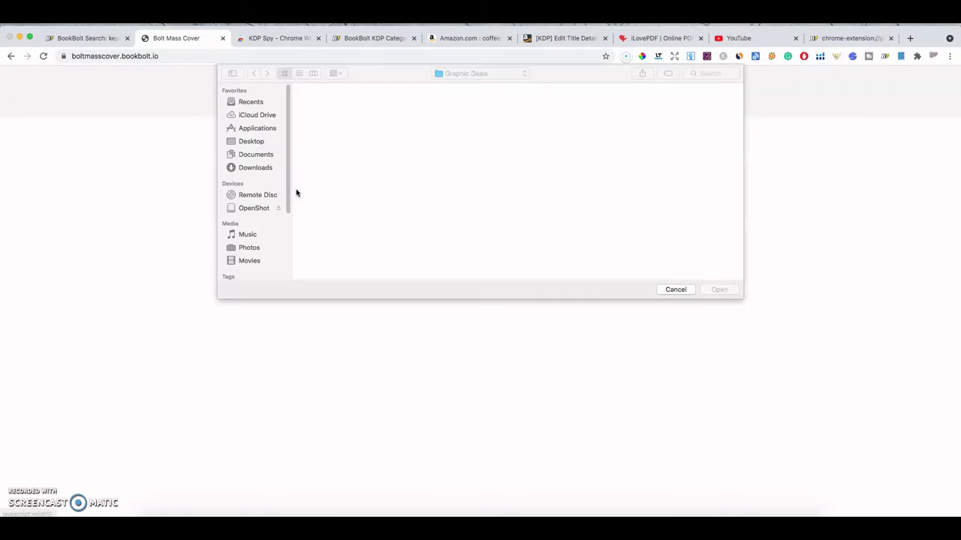
left_click(263, 167)
left_click(369, 113)
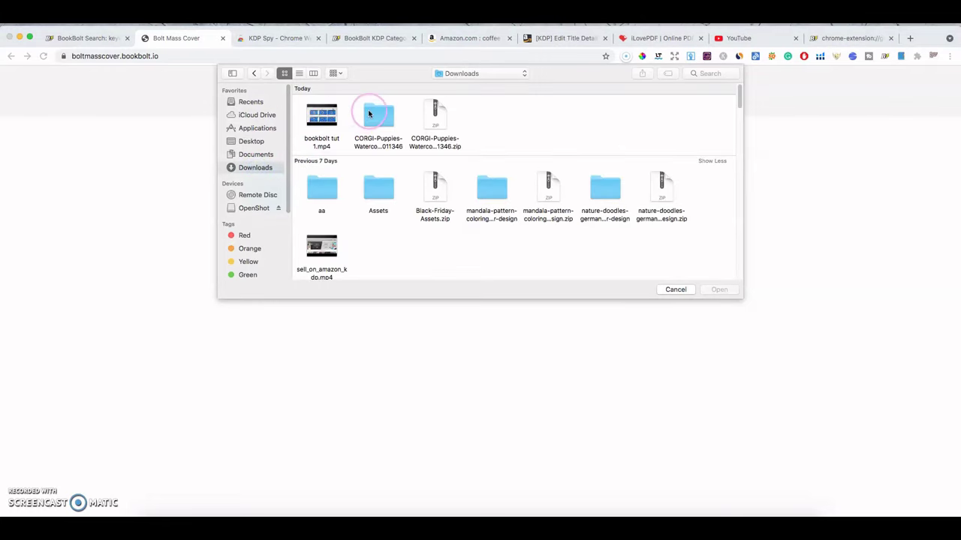
double_click(369, 114)
left_click(376, 120)
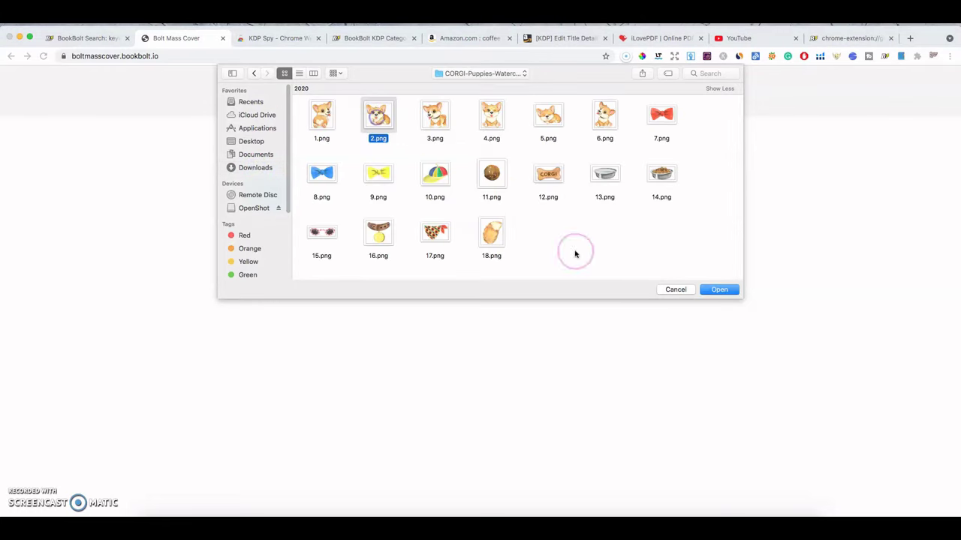
left_click(719, 289)
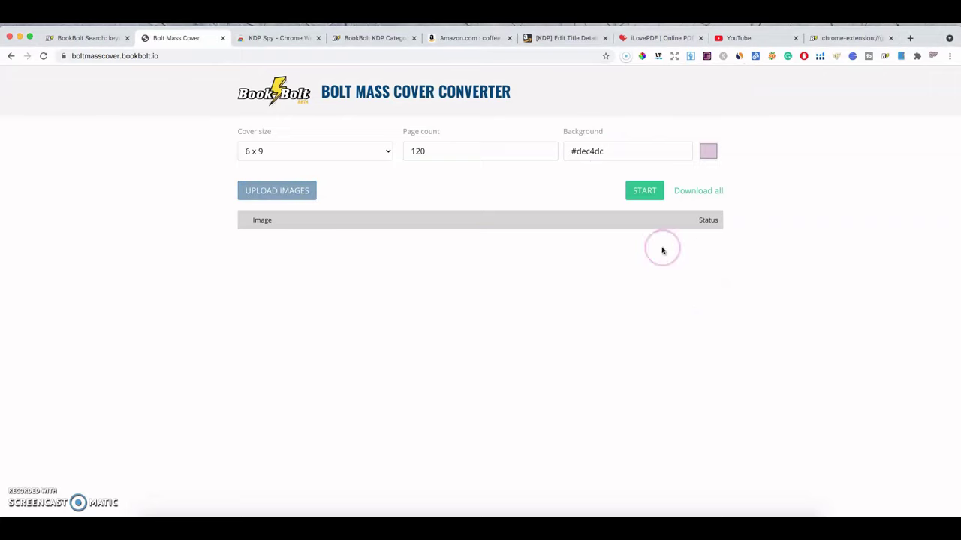
left_click(645, 190)
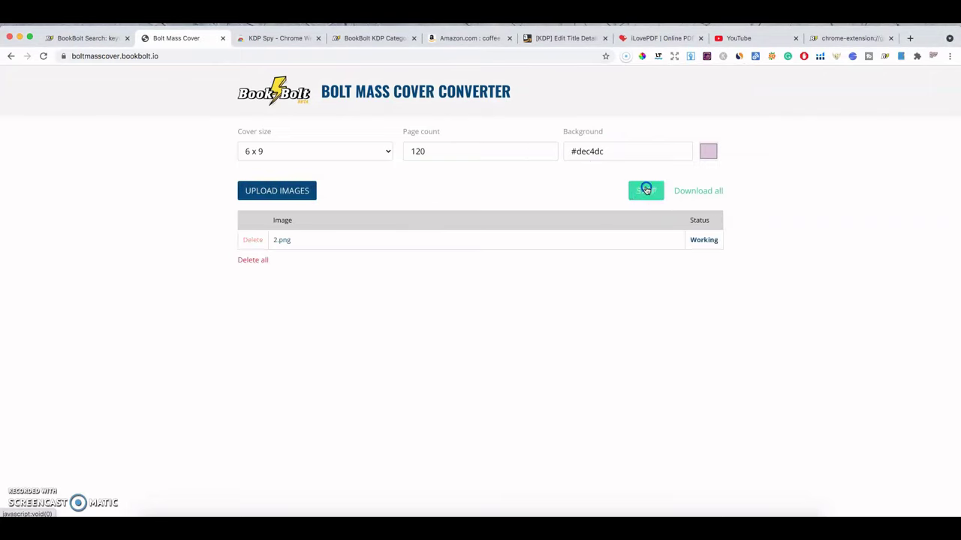
- Add 5.png from the corgi puppies folder to the image list and run the cover conversion
left_click(291, 192)
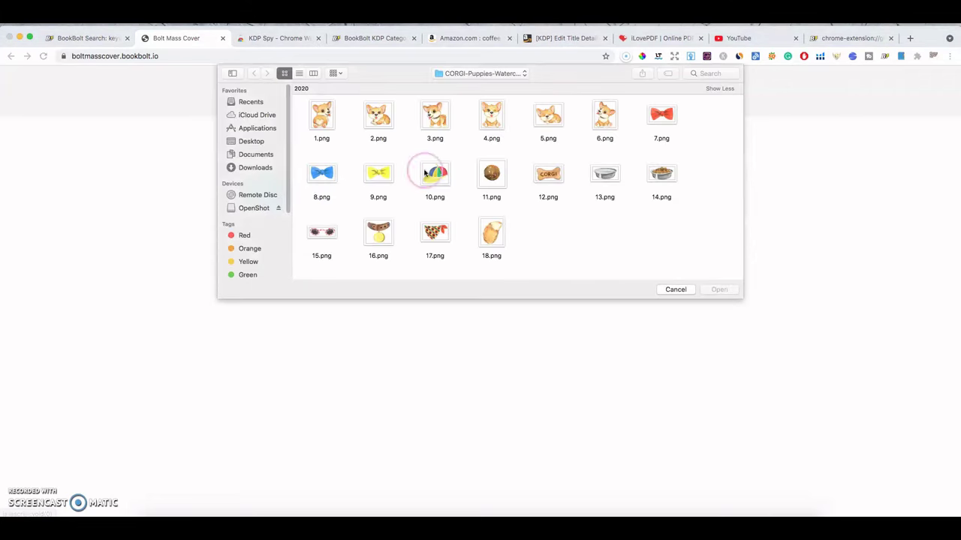
left_click(547, 118)
left_click(719, 289)
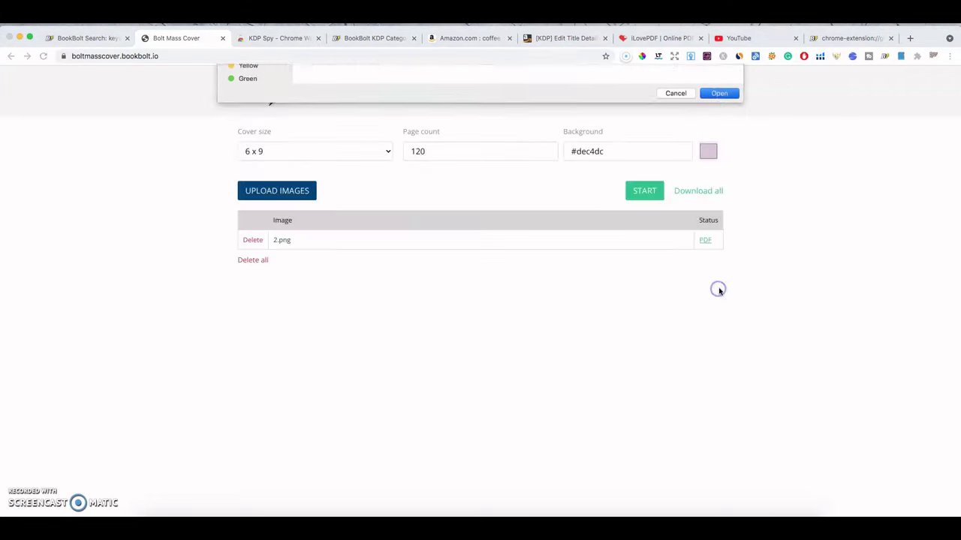
left_click(649, 192)
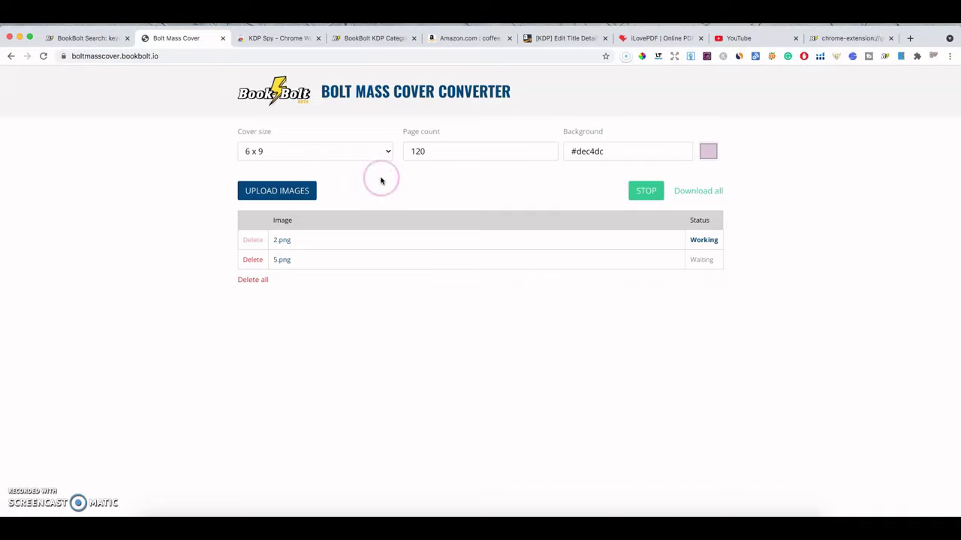
- Change the cover size to 7 x 10, the page count to 100 and the background to light blue #b6cadd
left_click(382, 153)
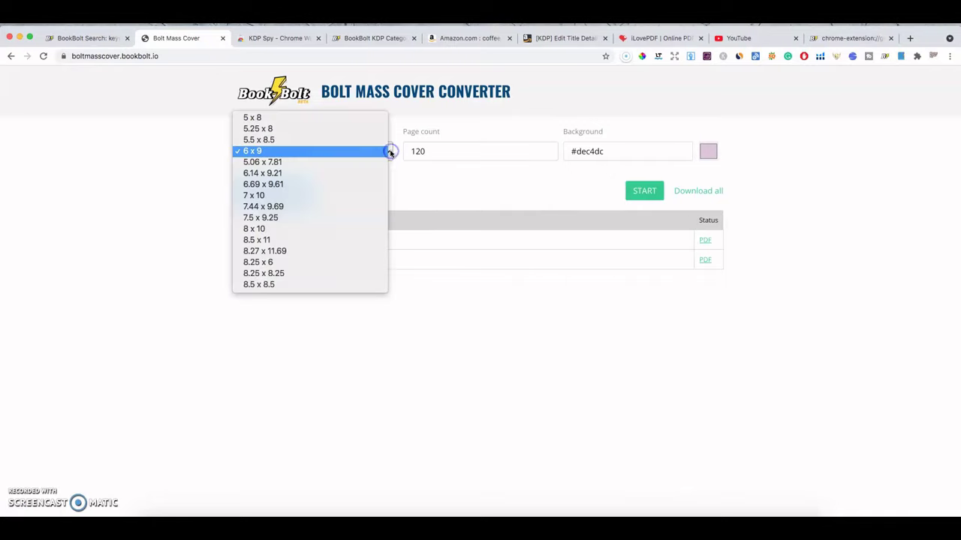
left_click(370, 194)
left_click(451, 154)
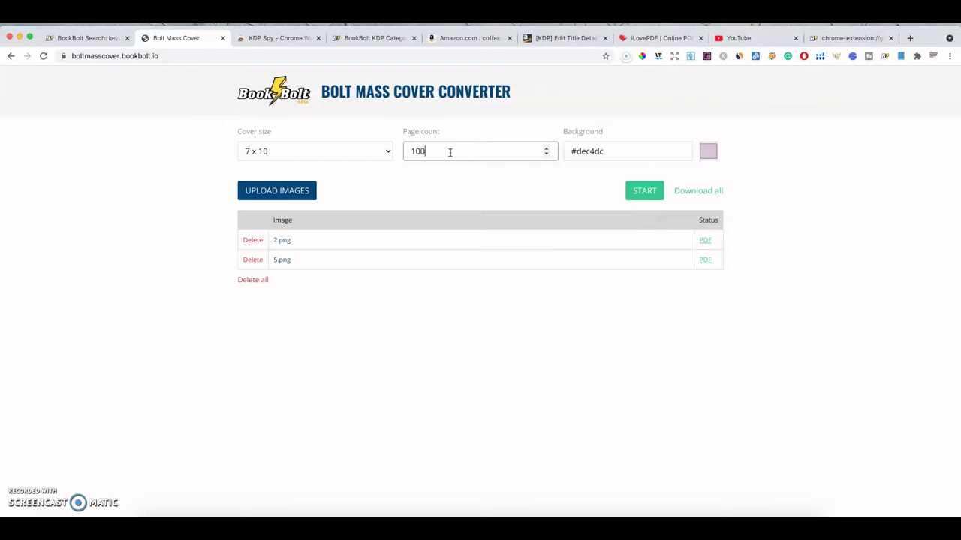
left_click(708, 151)
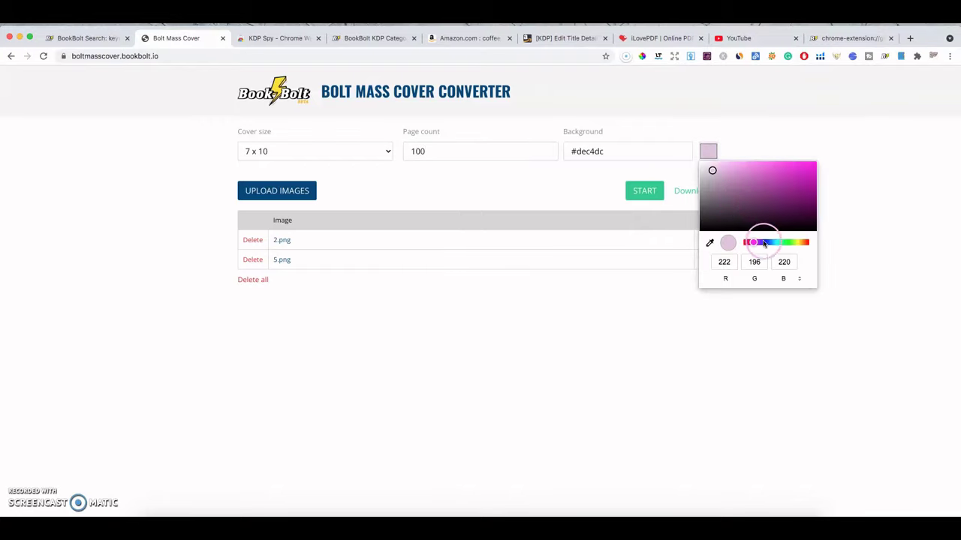
left_click_drag(761, 240, 719, 171)
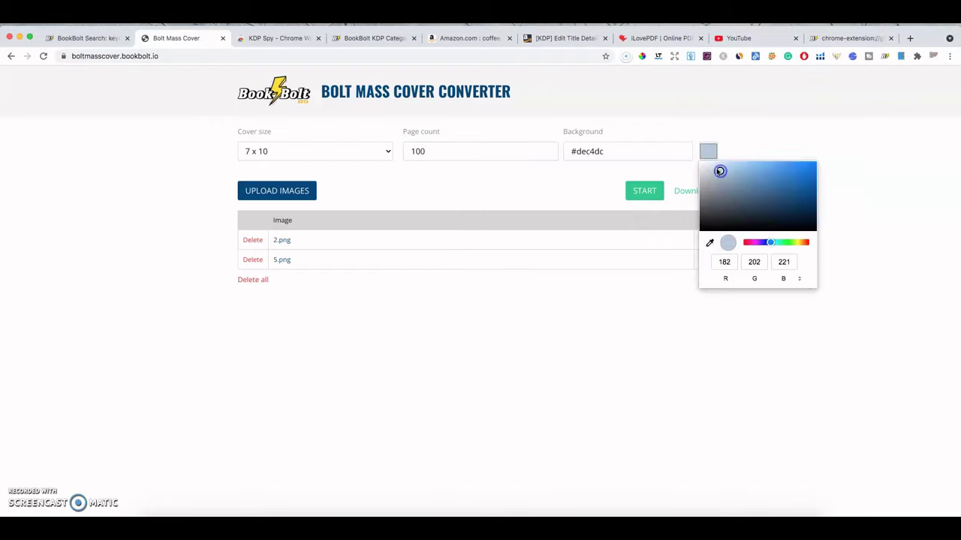
left_click(637, 194)
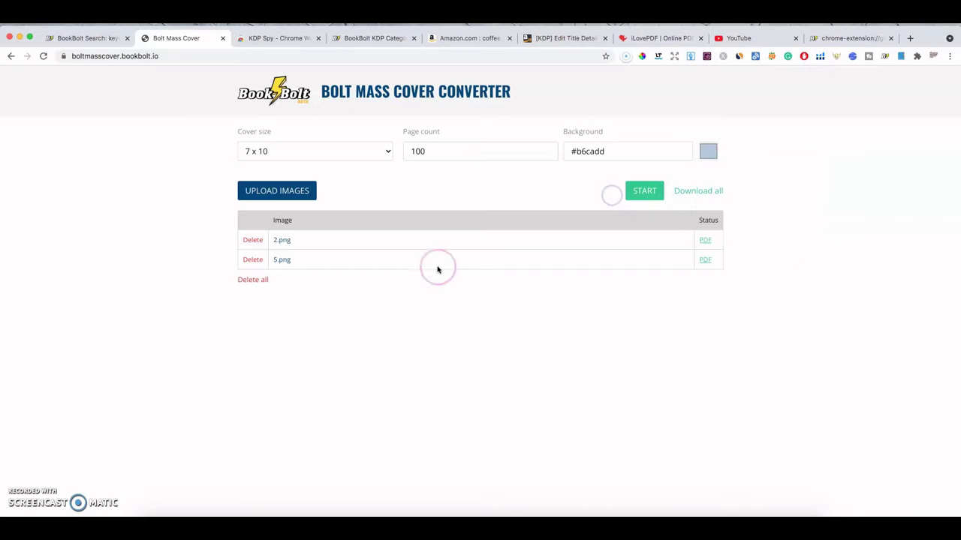
- Upload 1.png from the corgi puppies folder and convert it with the new cover settings
left_click(289, 191)
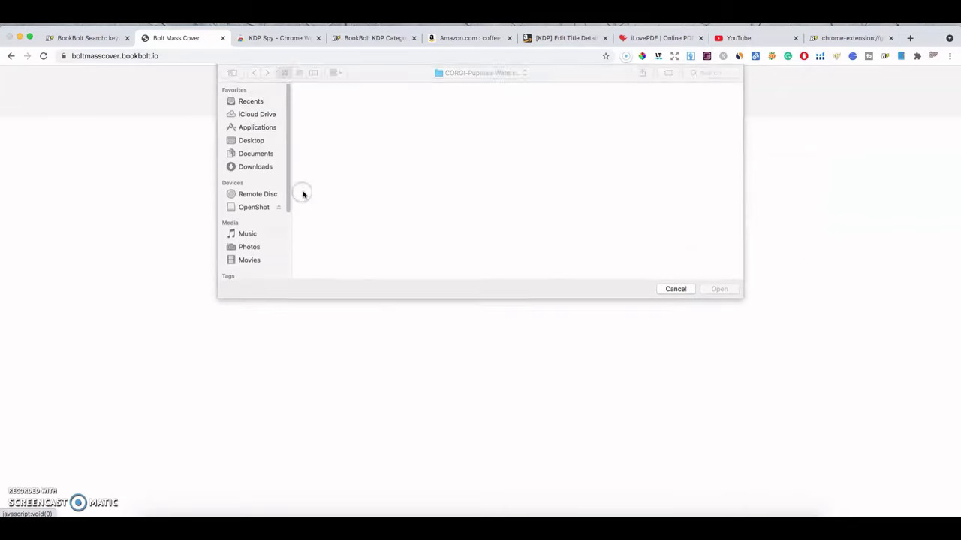
left_click(382, 177)
left_click(335, 125)
left_click(717, 289)
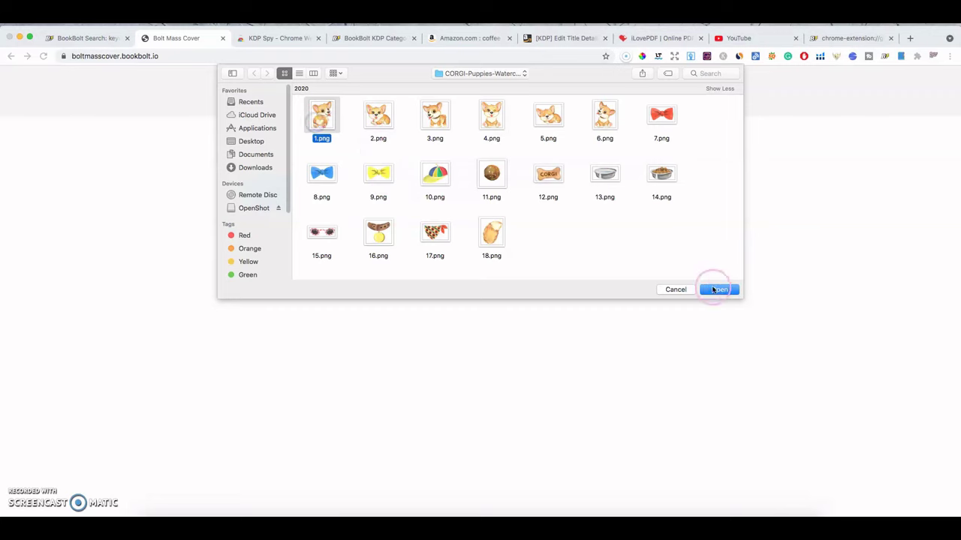
left_click(647, 190)
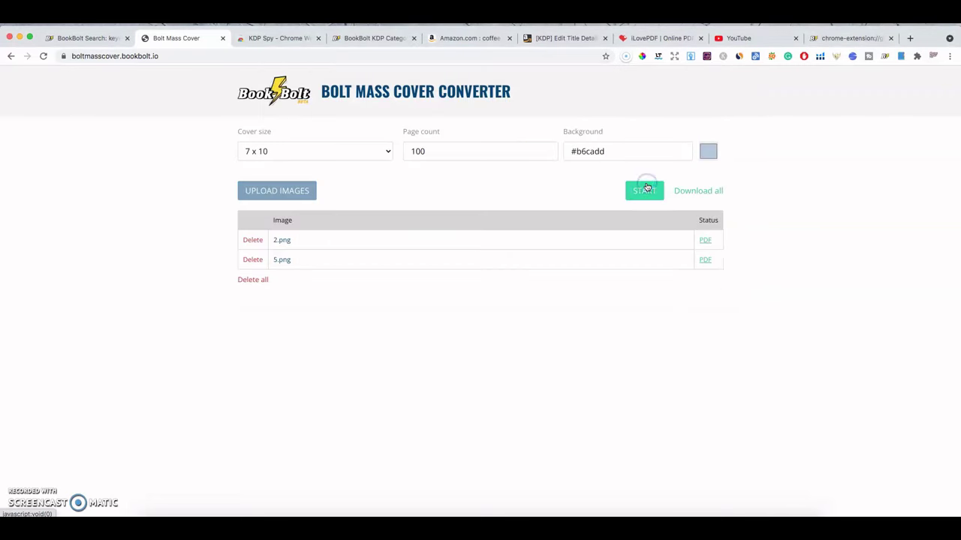
left_click(490, 246)
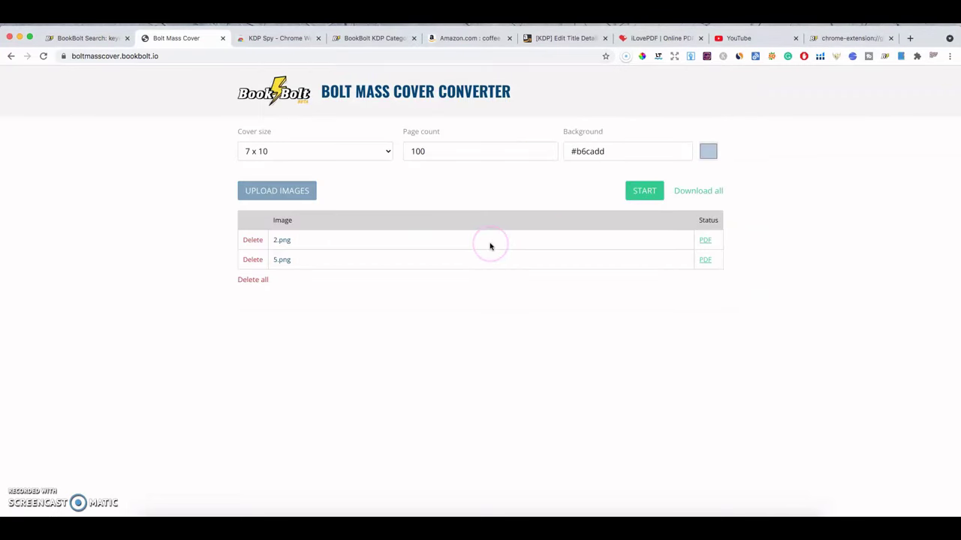
left_click(644, 191)
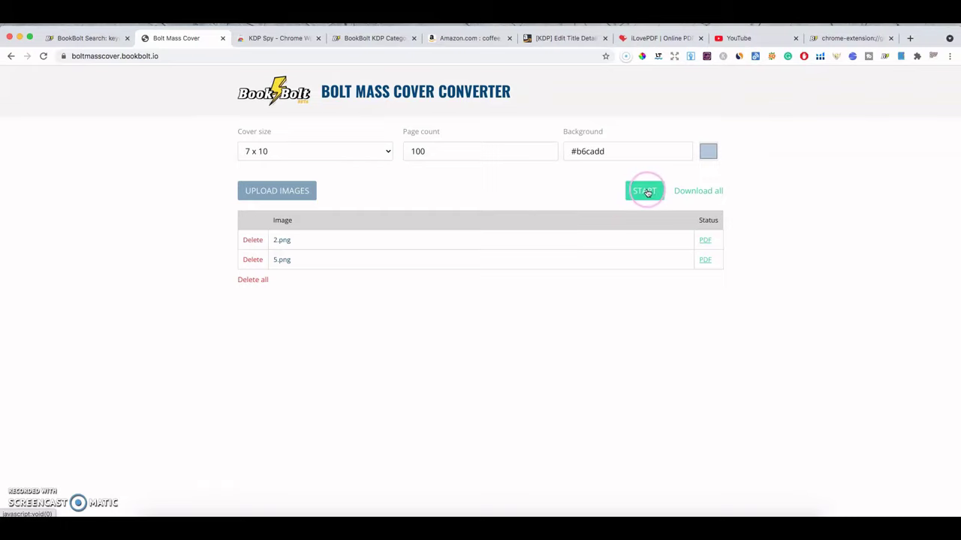
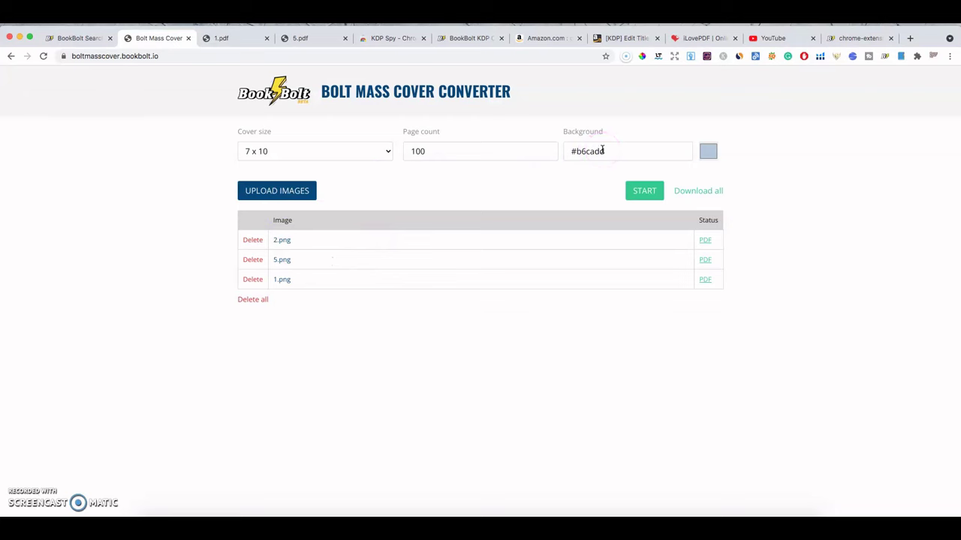
- Return to the Book Bolt members site and open the Book Bolt Designer from the Create tools
left_click(85, 40)
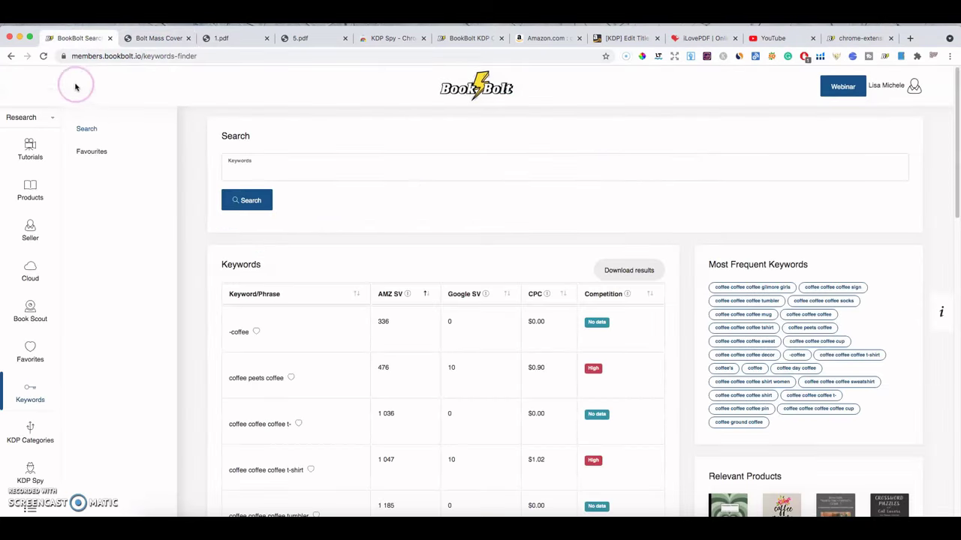
left_click(886, 88)
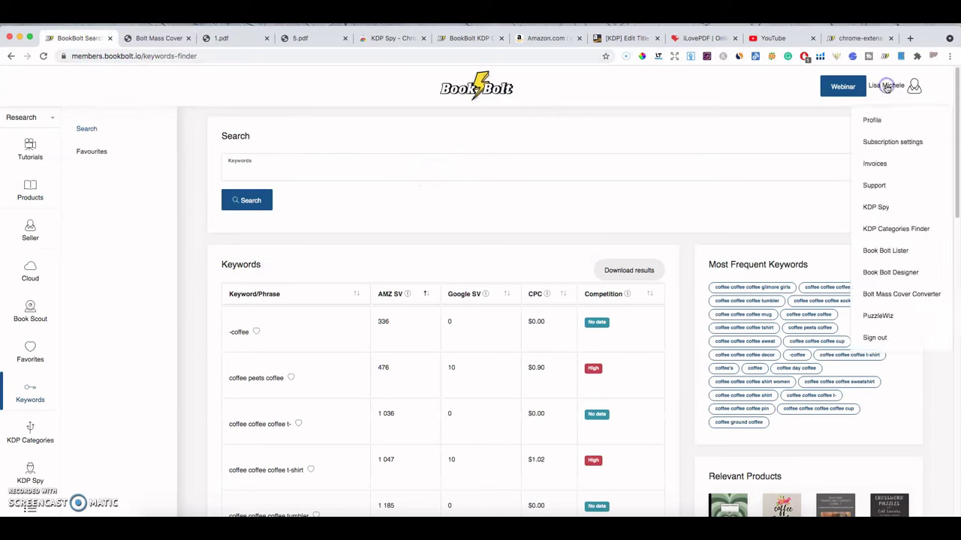
left_click(884, 298)
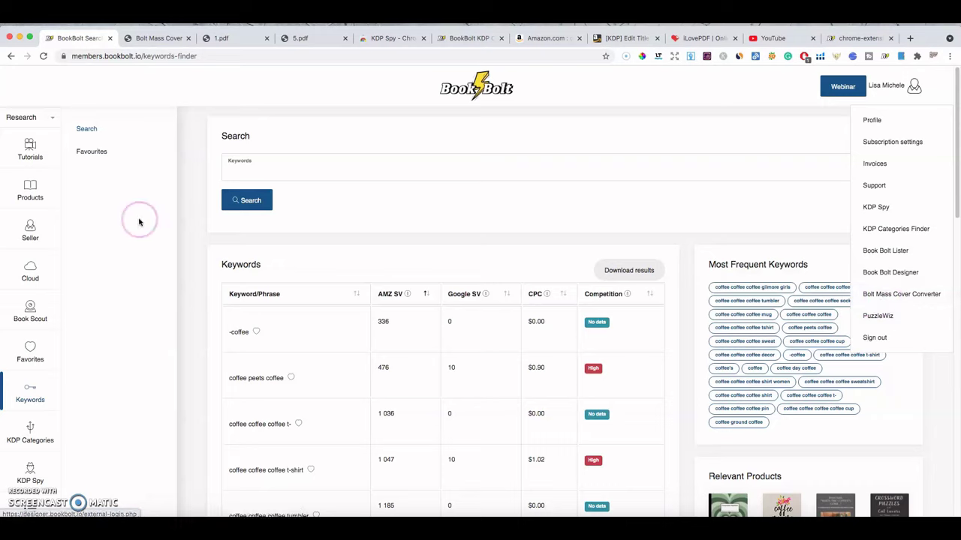
left_click(37, 118)
left_click(17, 170)
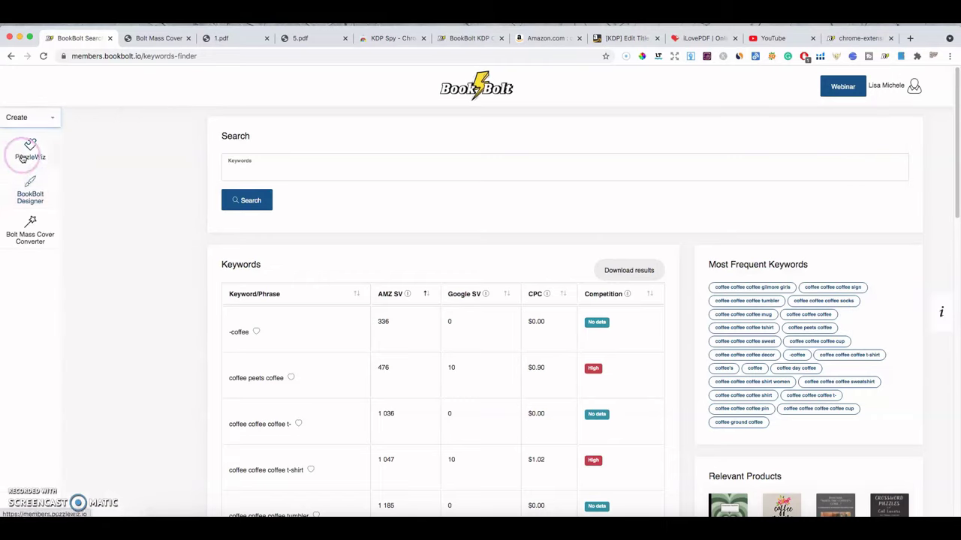
left_click(32, 193)
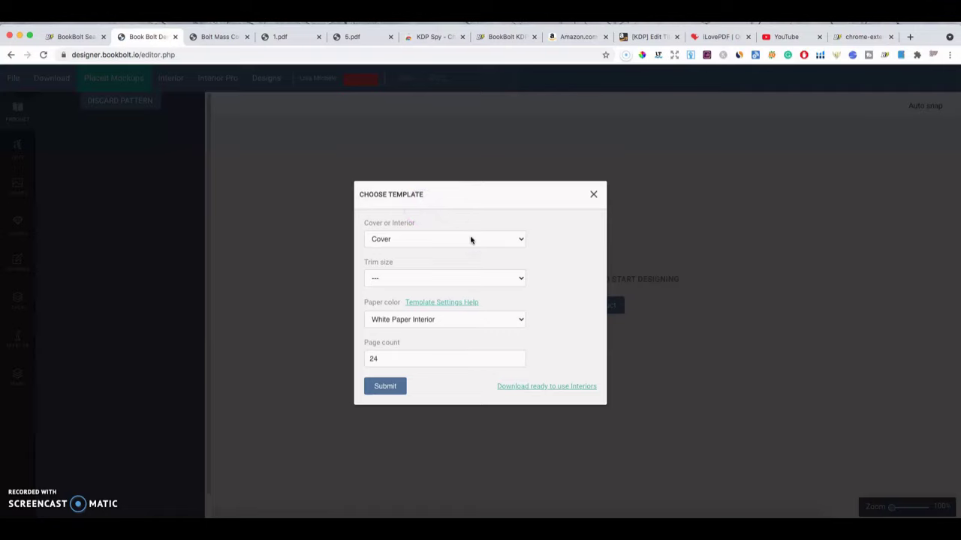
- Create an interior template with a 6 x 9 in trim size, 100 pages and bleed
left_click(500, 238)
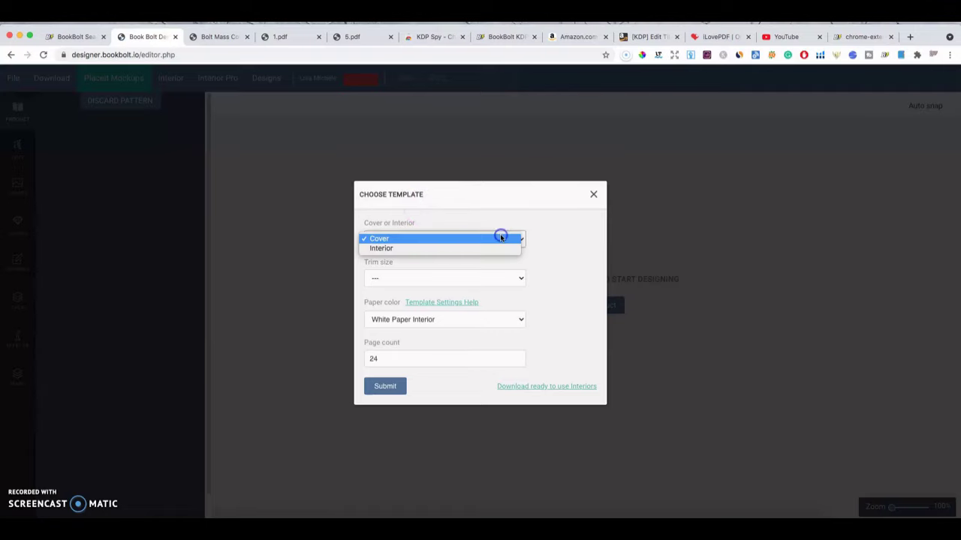
left_click(442, 250)
left_click(517, 282)
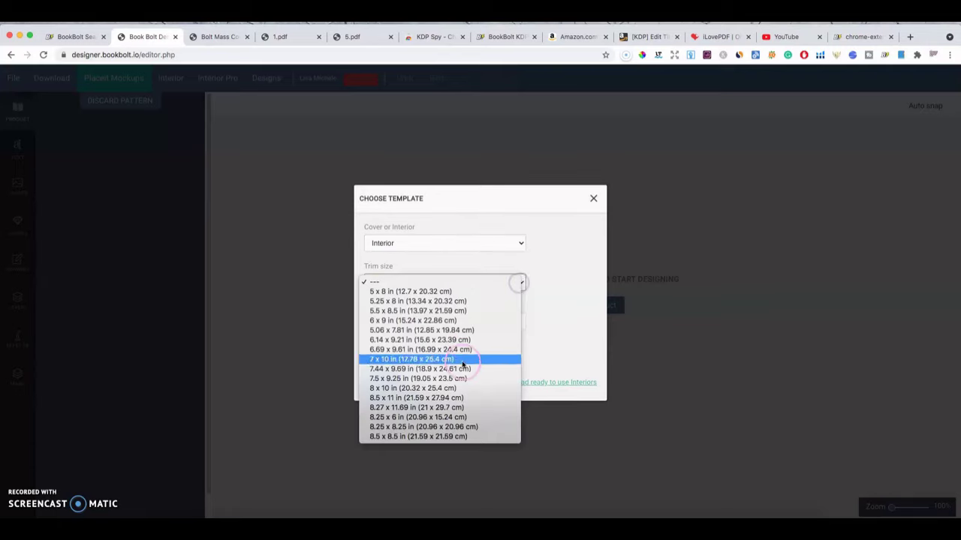
left_click(457, 320)
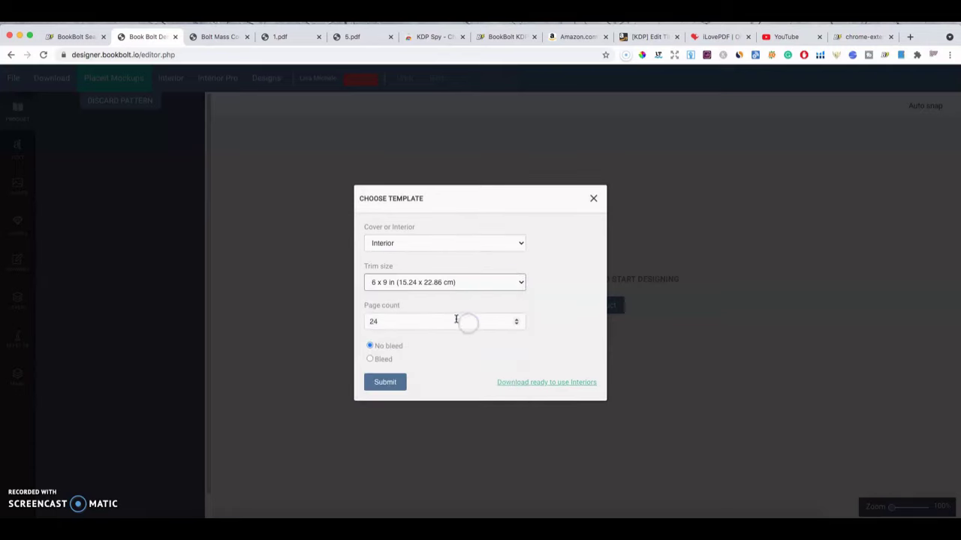
left_click(370, 324)
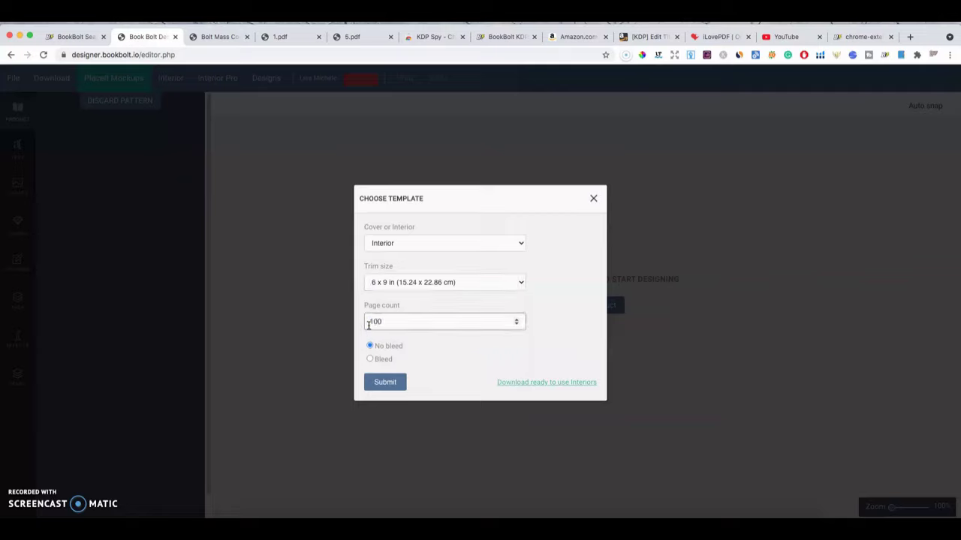
left_click(368, 358)
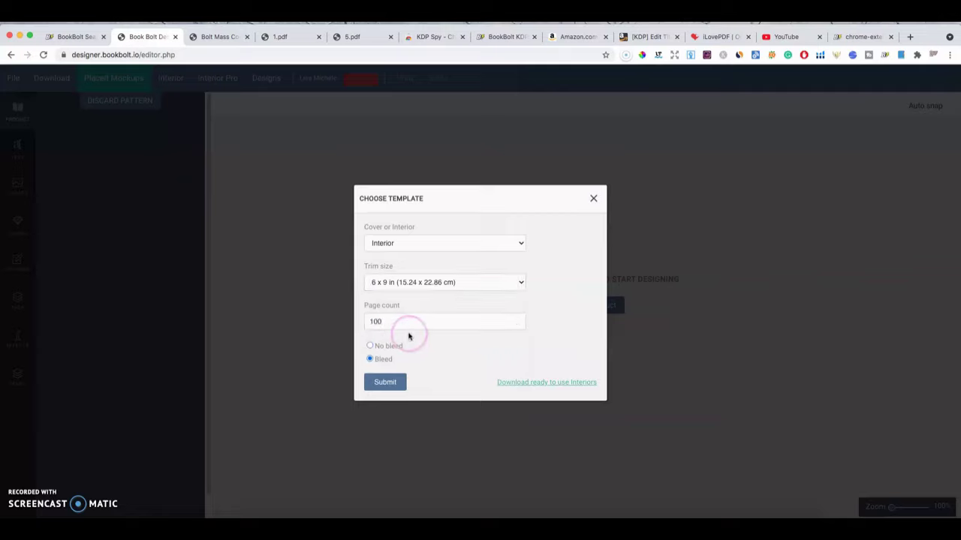
left_click(395, 389)
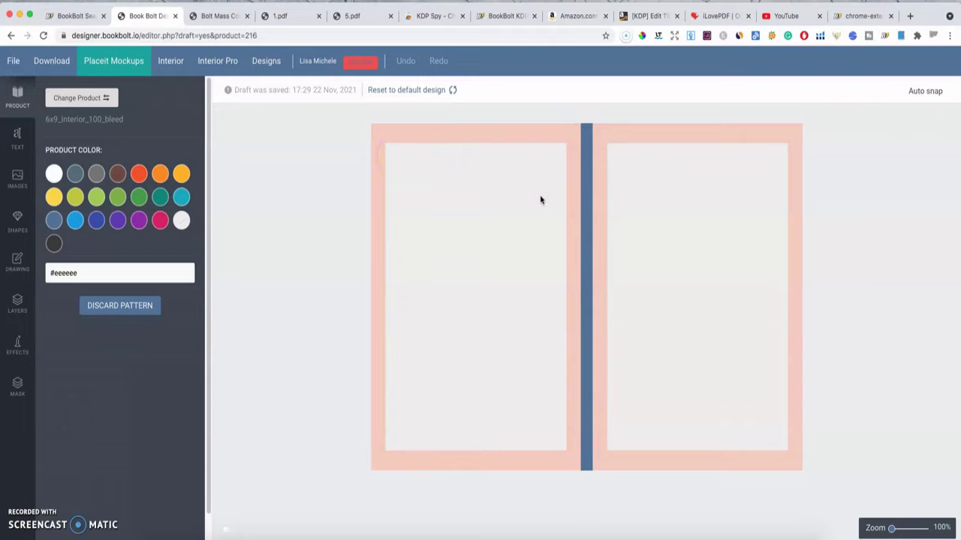
- Add a text element in the Anton font to the interior template
left_click(14, 139)
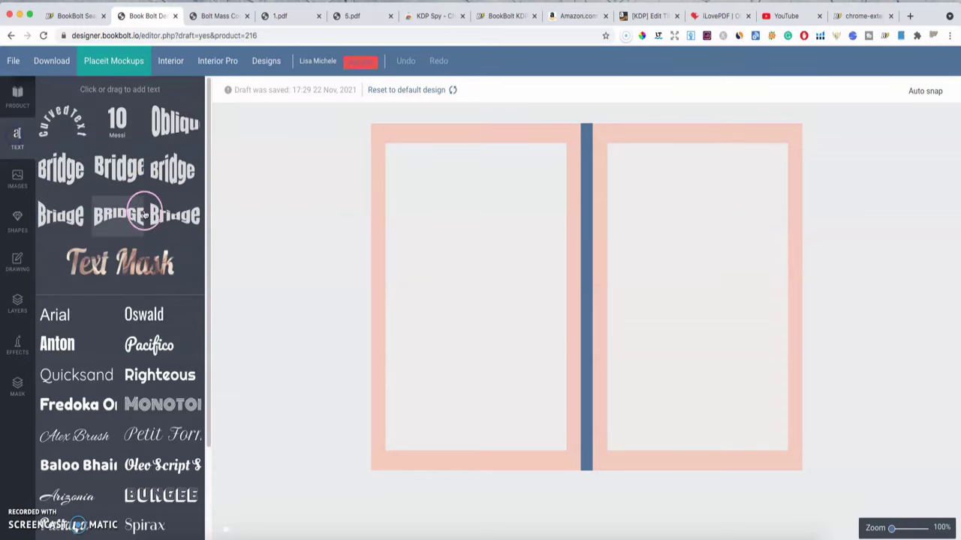
left_click(56, 344)
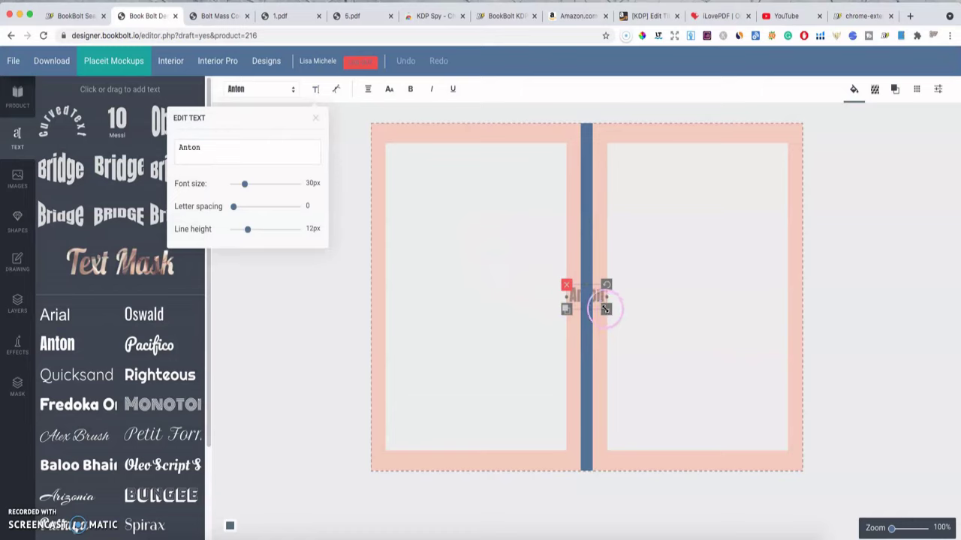
- Enlarge the Anton text and move it from the center of the spread to the upper part of the left page
left_click_drag(606, 309, 658, 313)
left_click_drag(604, 293, 502, 187)
- Change the text to "Prayer Journal" and shrink it to fit inside the margins near the top of the left page
double_click(502, 187)
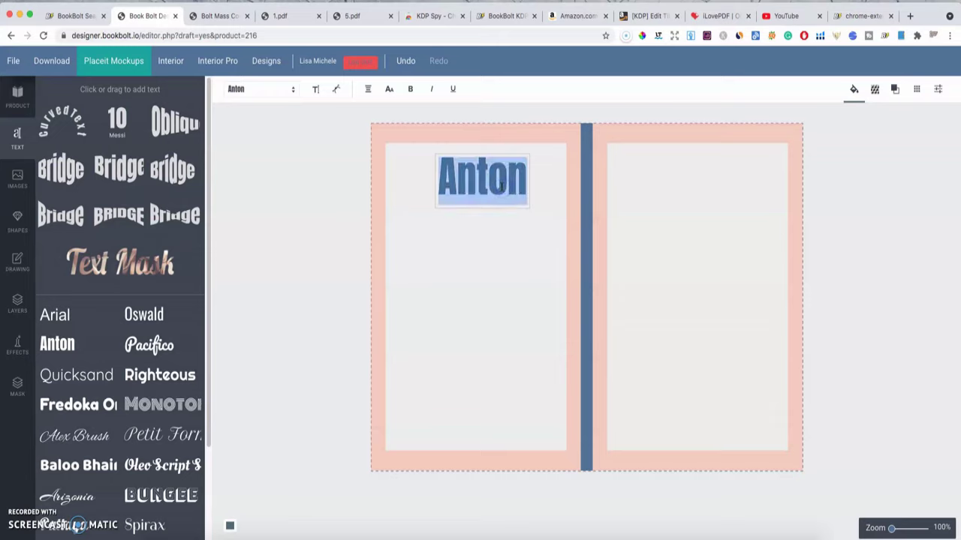
type("Payer")
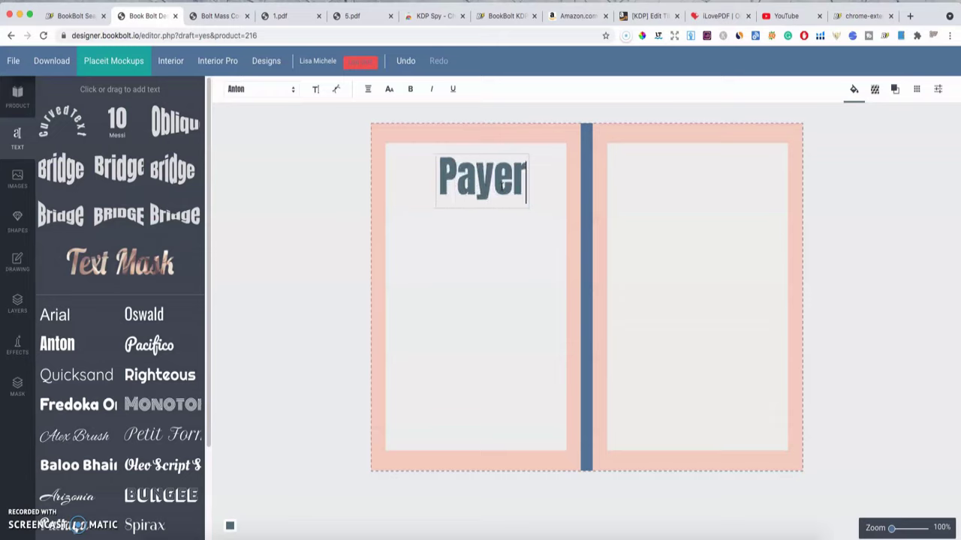
key("BackSpace")
key("BackSpace")
key("BackSpace")
key("BackSpace")
type("raye")
key("BackSpace")
type("a")
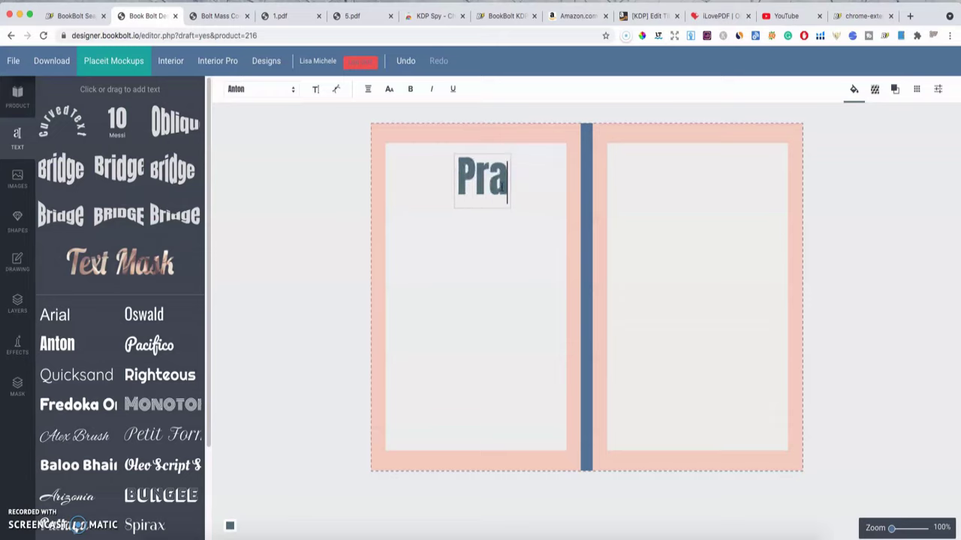
type("yer Journa")
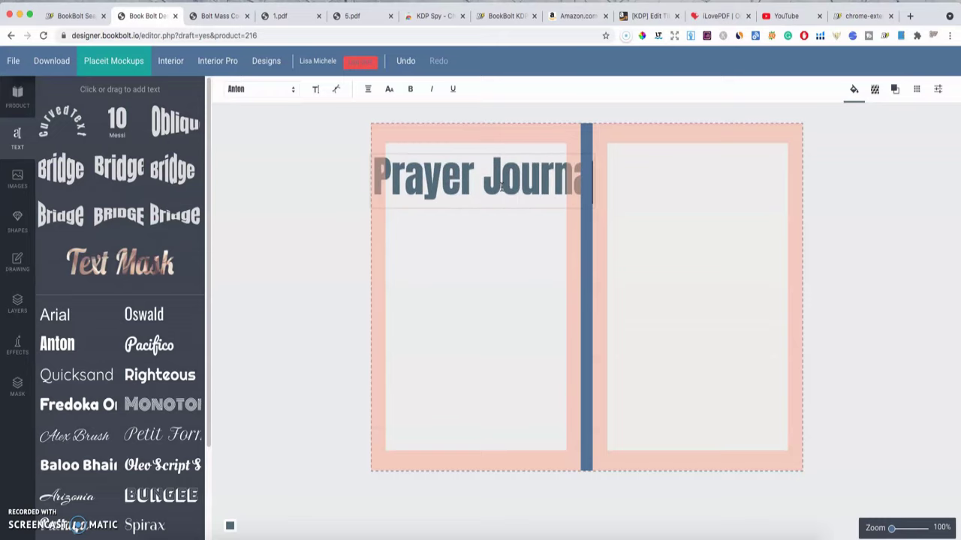
left_click(507, 213)
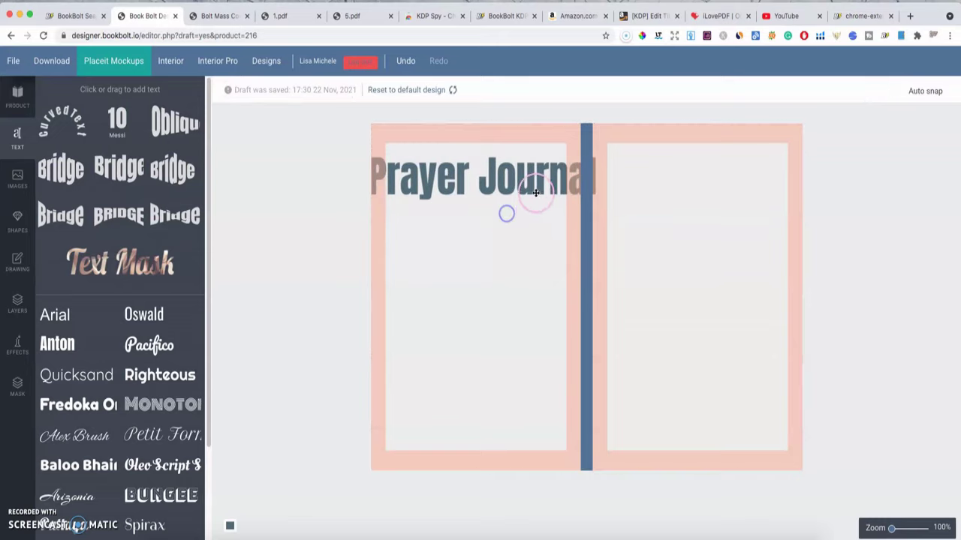
left_click(535, 193)
left_click_drag(598, 208, 507, 166)
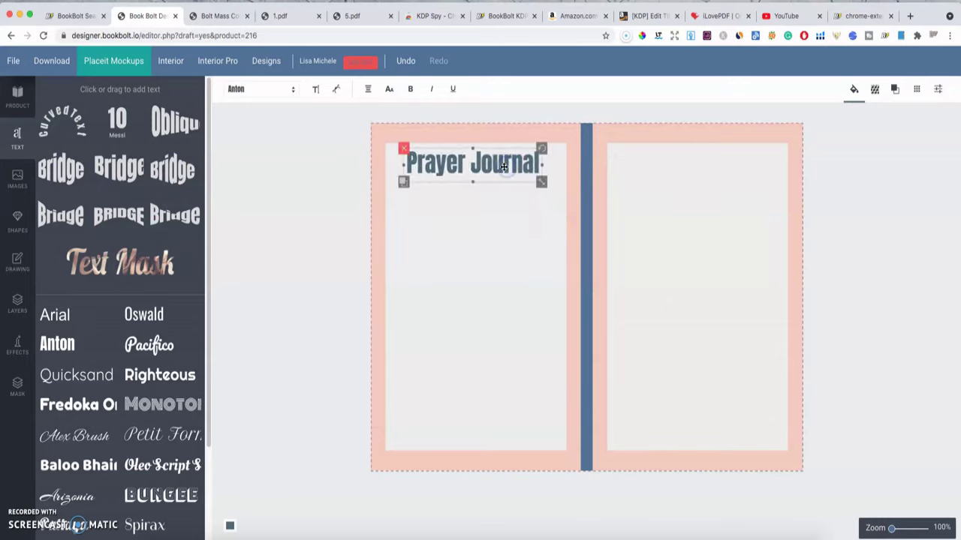
- Try the yellow fill #fdd835 on the title text and clear the fill color
left_click(854, 89)
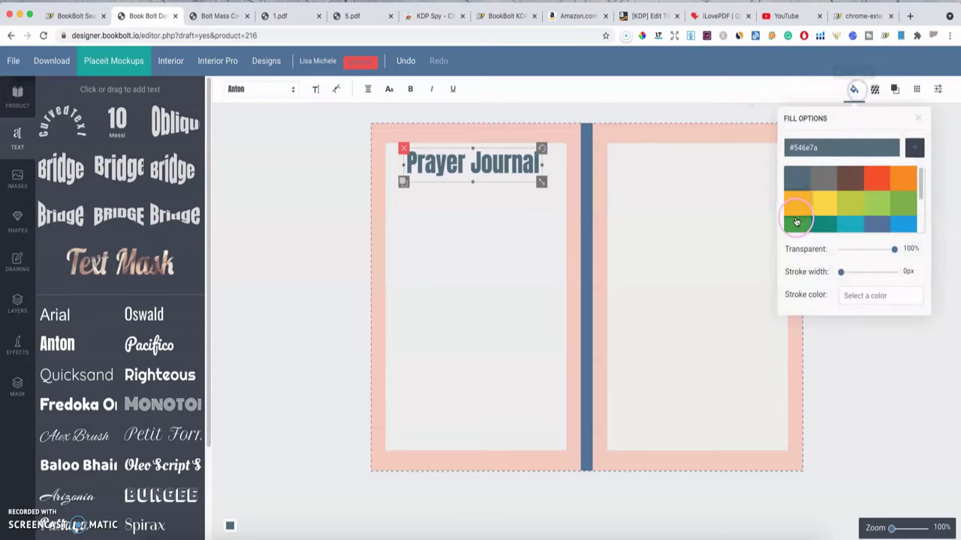
left_click(802, 212)
left_click(830, 204)
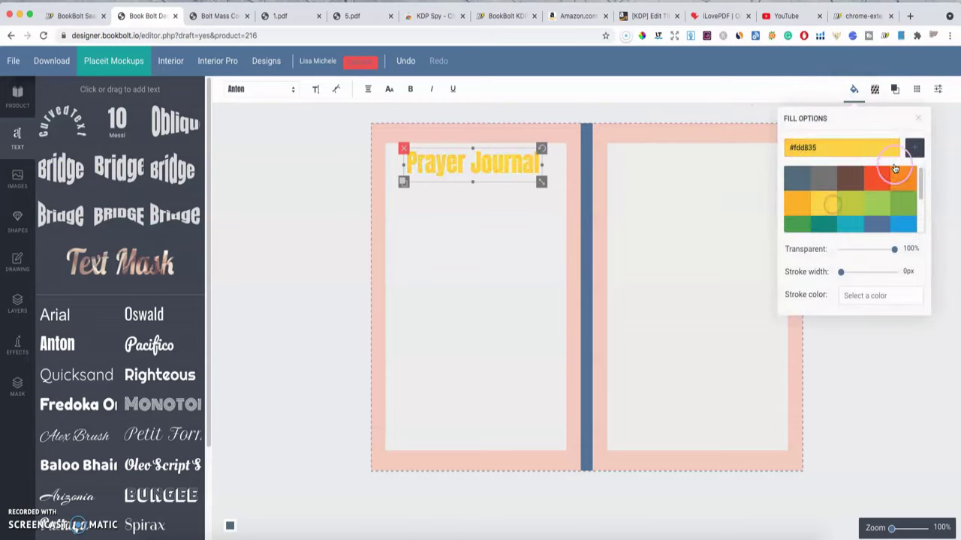
left_click(878, 296)
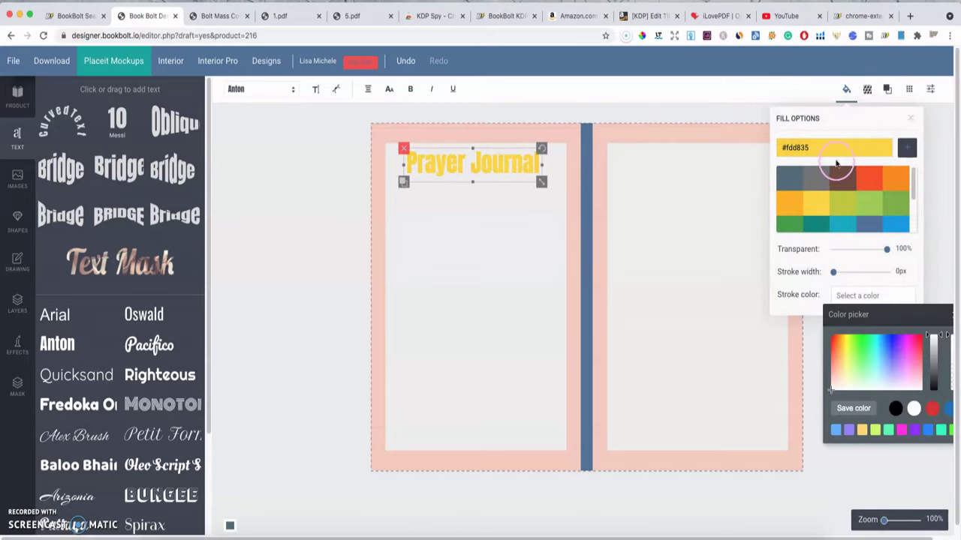
scroll(910, 193, "down", 3)
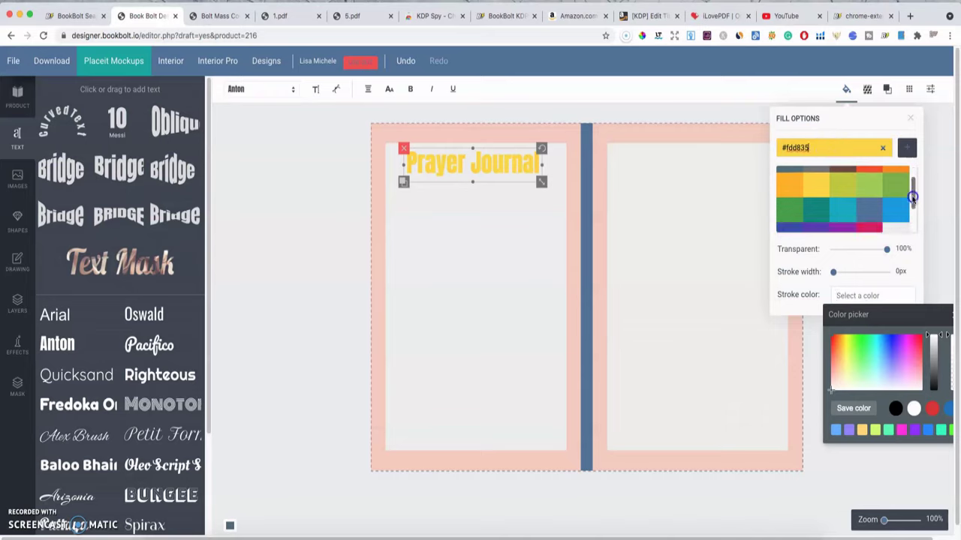
scroll(908, 188, "up", 3)
left_click(884, 149)
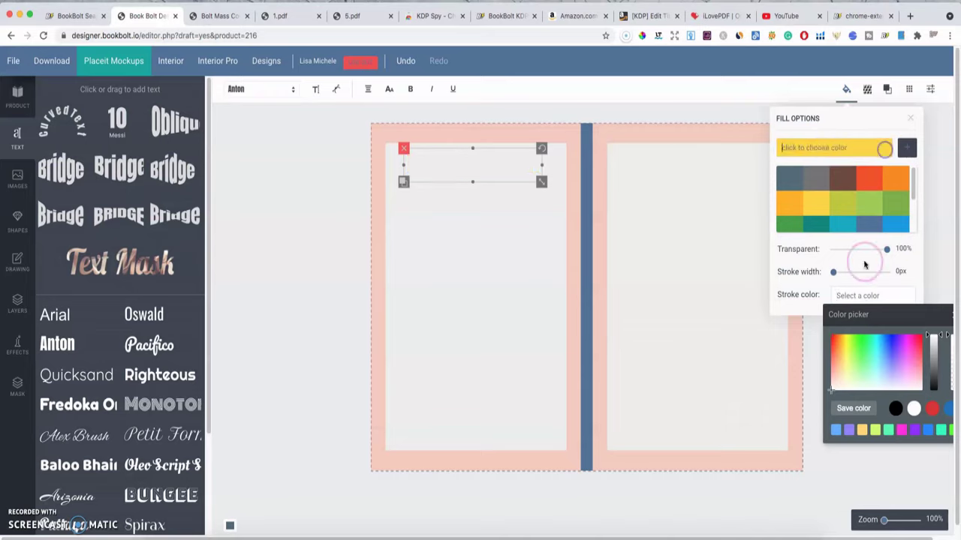
- Set the title's transparency to 47% and save #7c17ff as a swatch from its stroke color
left_click(818, 300)
left_click(853, 295)
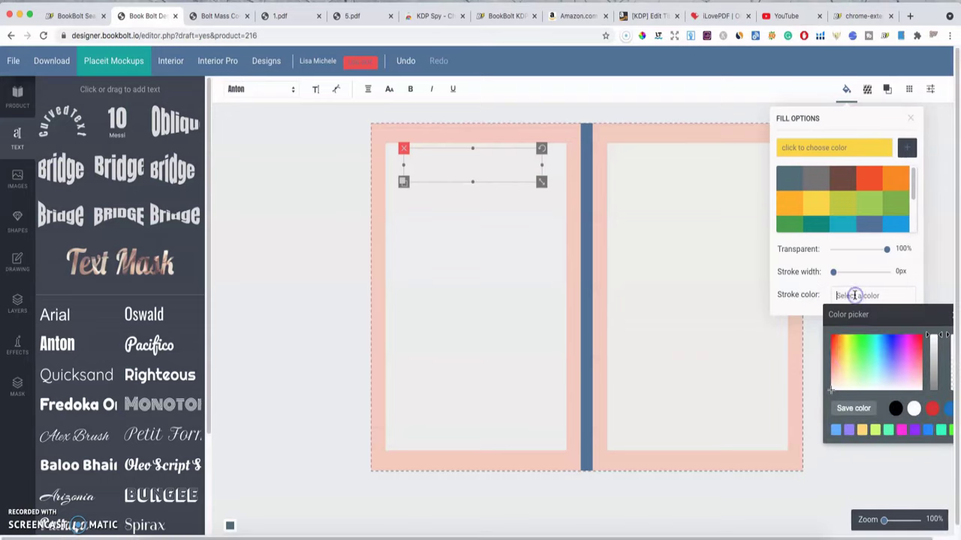
mouse_move(831, 390)
left_mouse_down()
mouse_move(852, 351)
mouse_move(887, 347)
mouse_move(888, 363)
left_mouse_up()
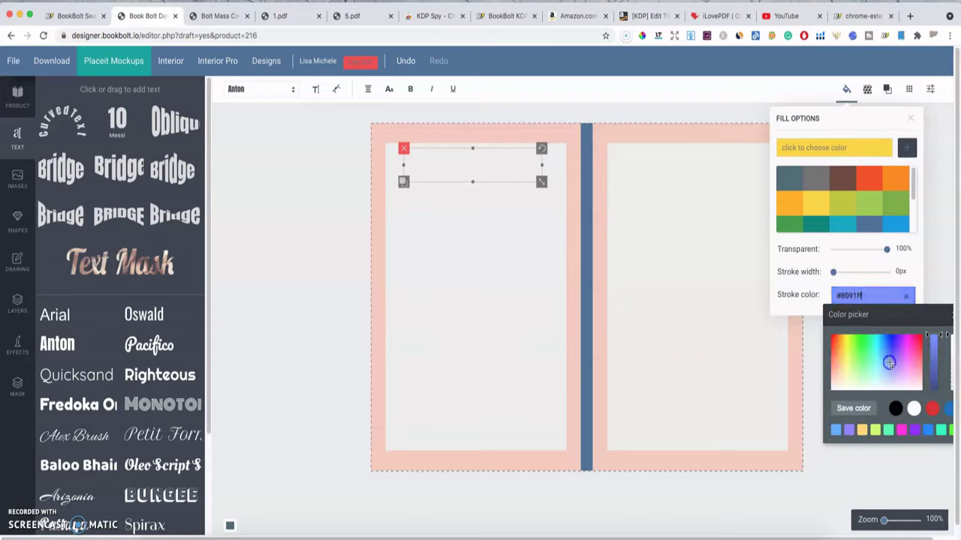
left_click(896, 409)
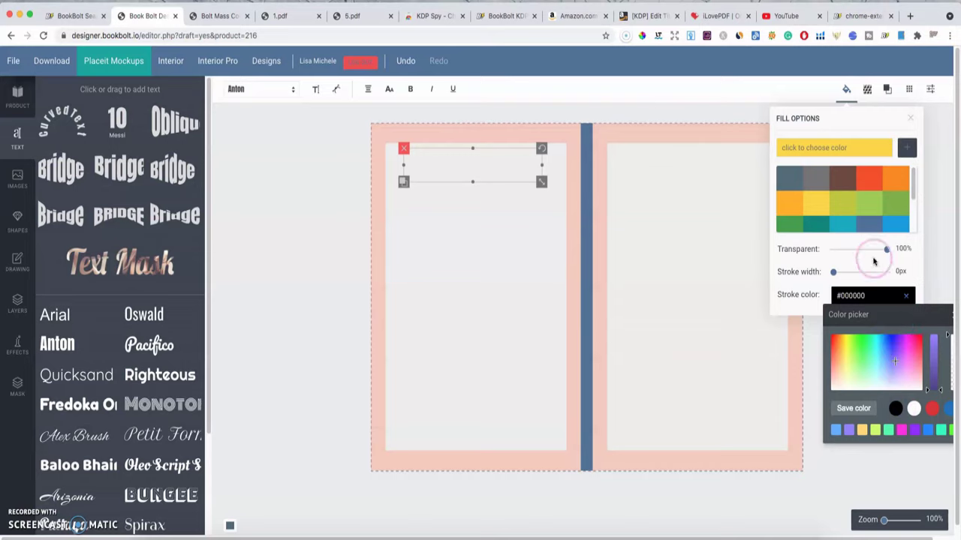
left_click_drag(859, 253, 858, 250)
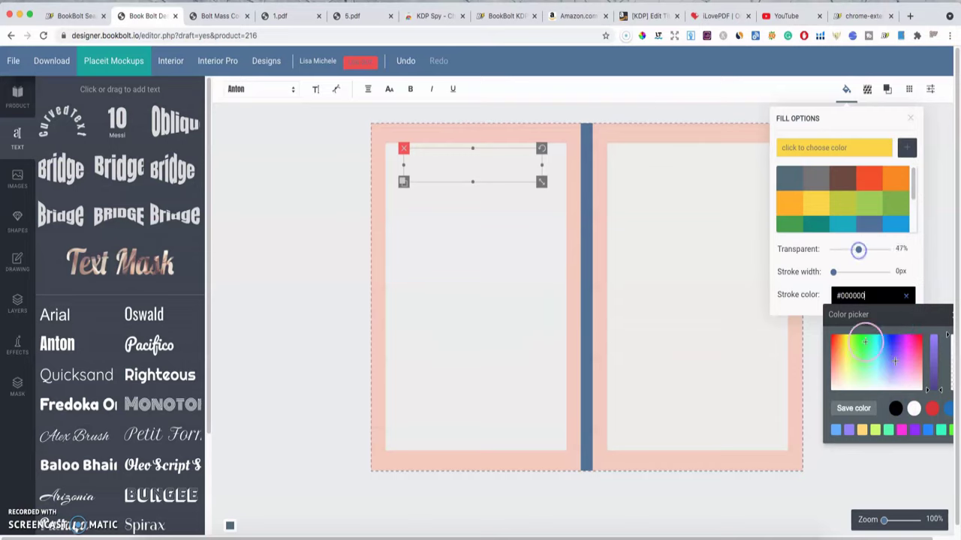
mouse_move(863, 344)
left_mouse_down()
mouse_move(905, 363)
mouse_move(905, 381)
mouse_move(903, 340)
mouse_move(893, 341)
mouse_move(902, 339)
left_mouse_up()
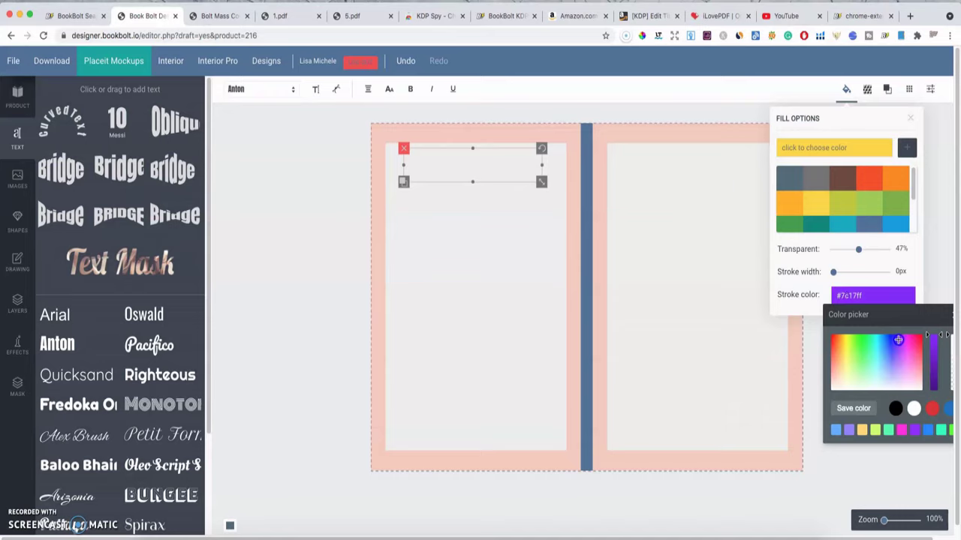
left_click(854, 407)
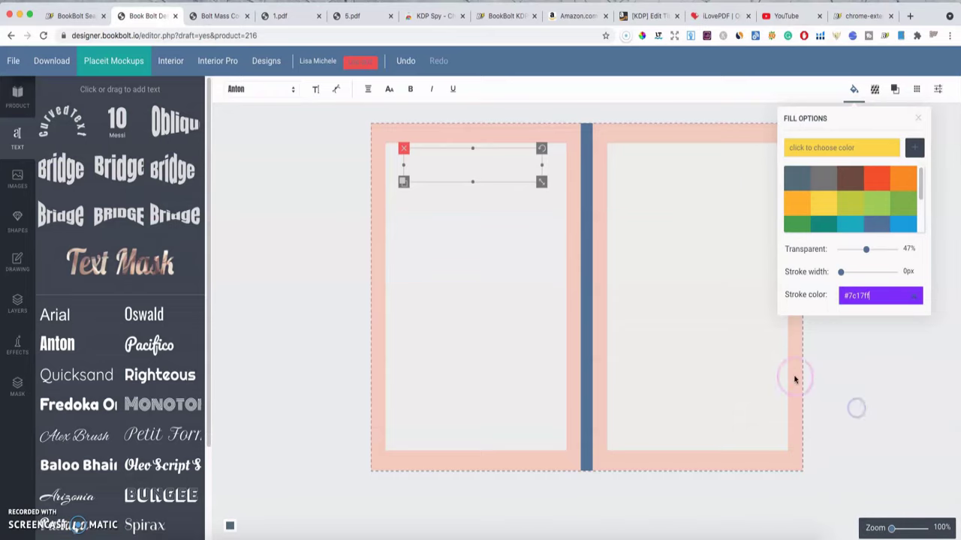
- Try applying the saved purple swatch as the stroke color of the Prayer Journal title
left_click(436, 156)
type("Prayer Journal")
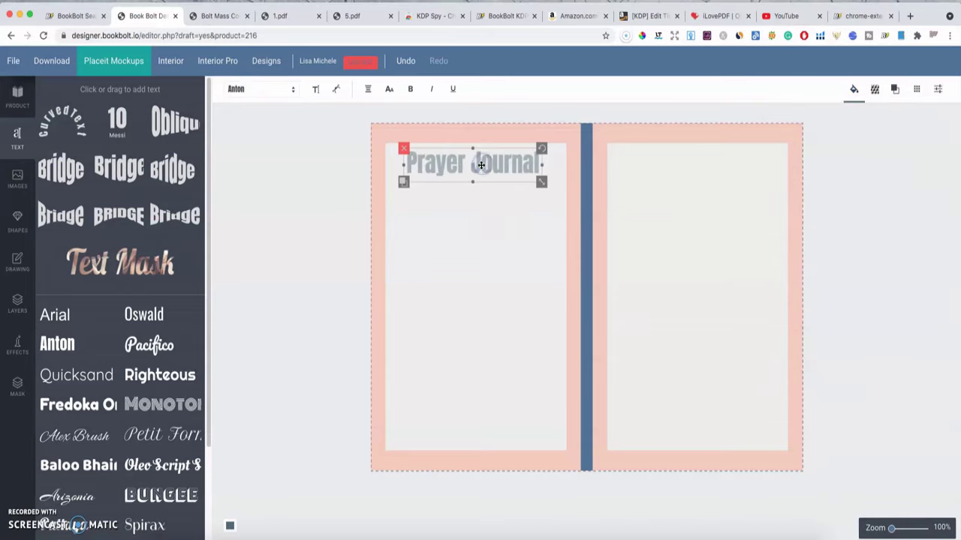
left_click(481, 165)
triple_click(481, 165)
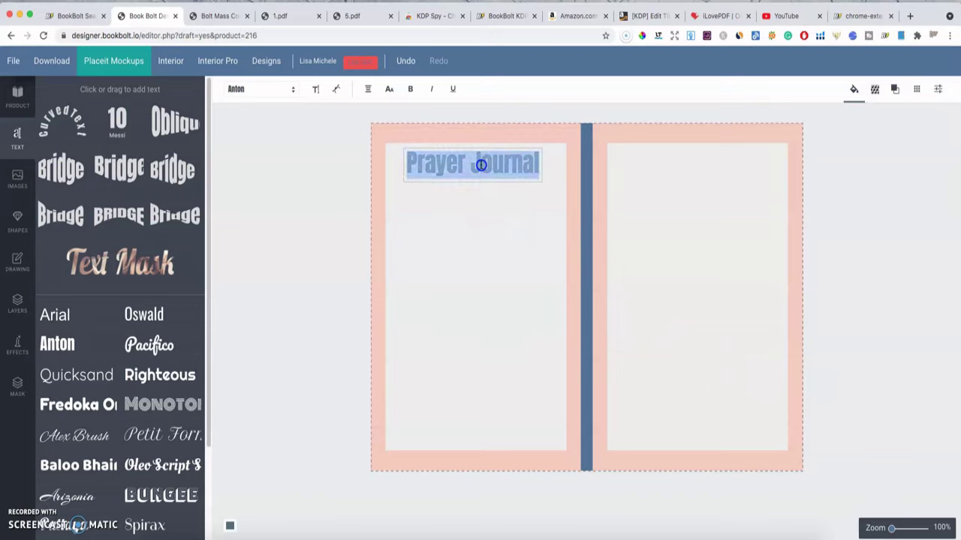
left_click(853, 89)
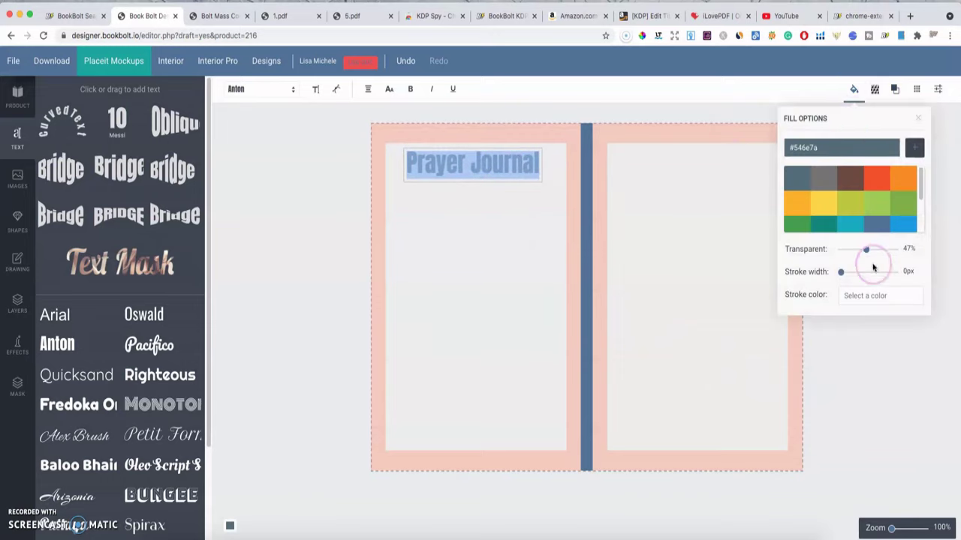
left_click(871, 296)
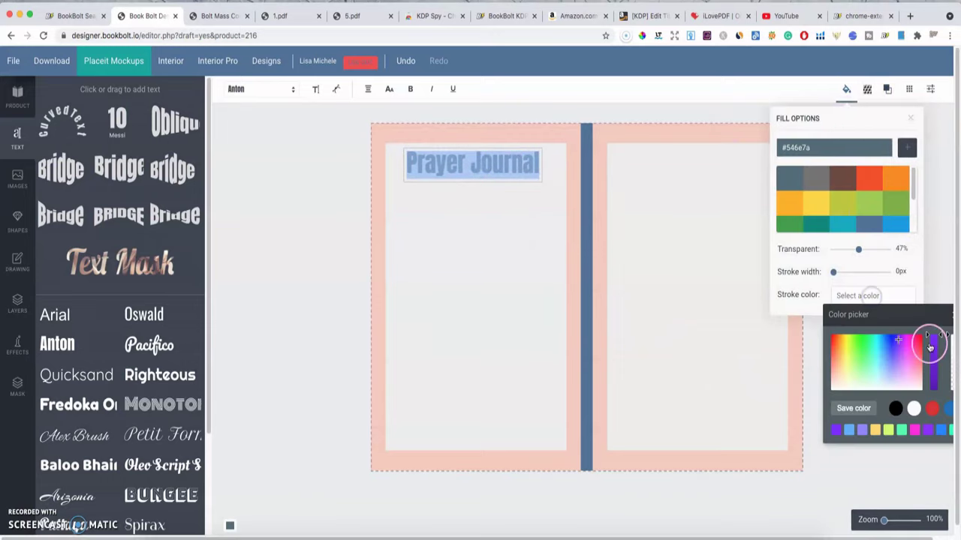
left_click(839, 430)
left_click(522, 281)
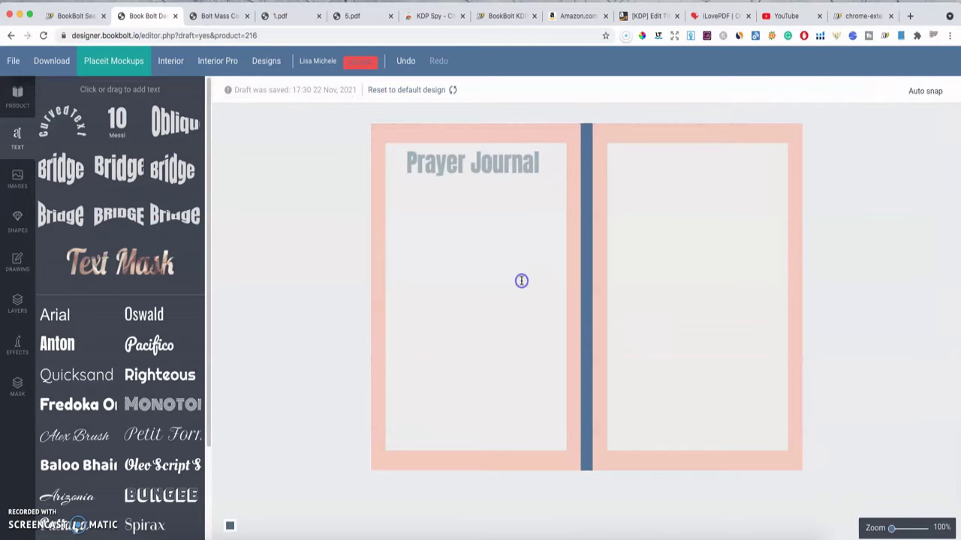
- Put the title in capitals as "PRAYER JOURNAL" and fill it with the saved purple swatch
left_click(494, 153)
left_click(886, 146)
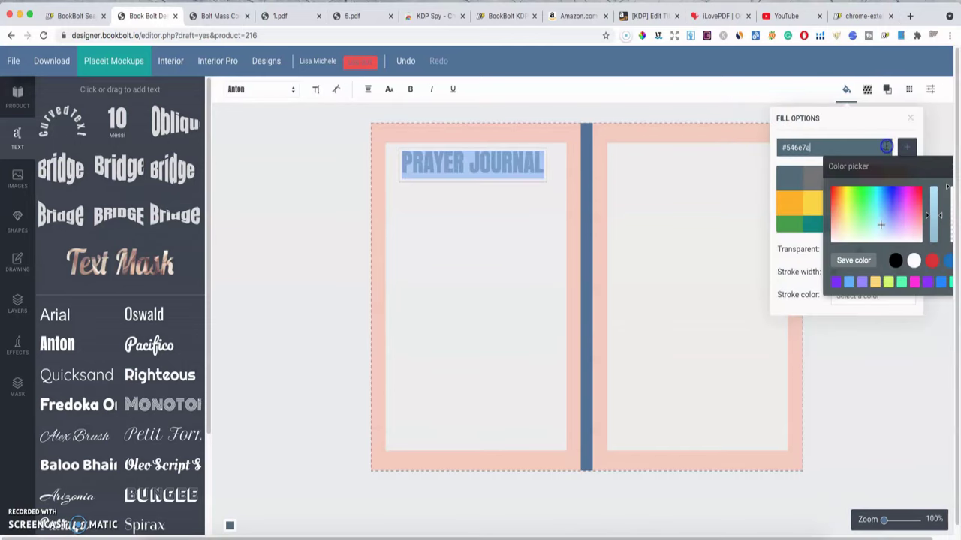
left_click(835, 282)
left_click(664, 265)
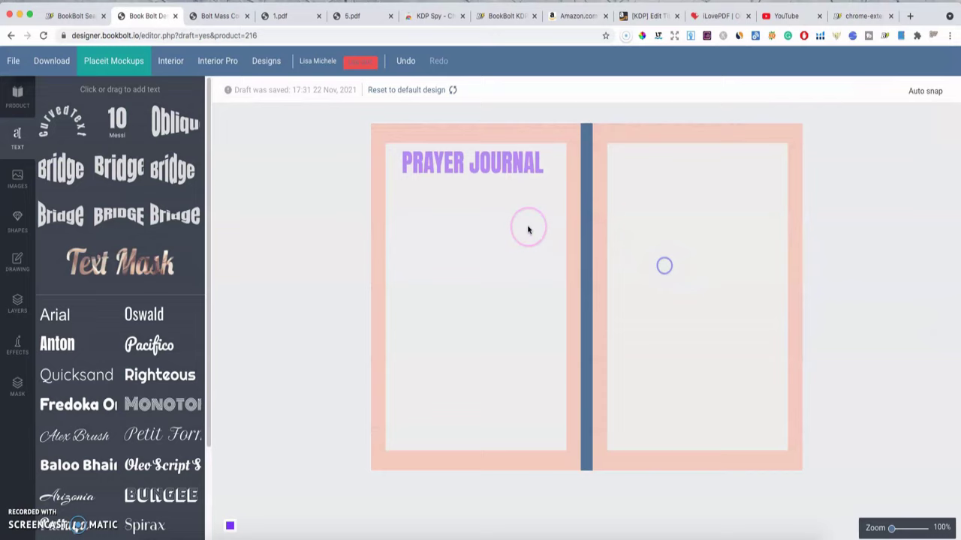
left_click(492, 161)
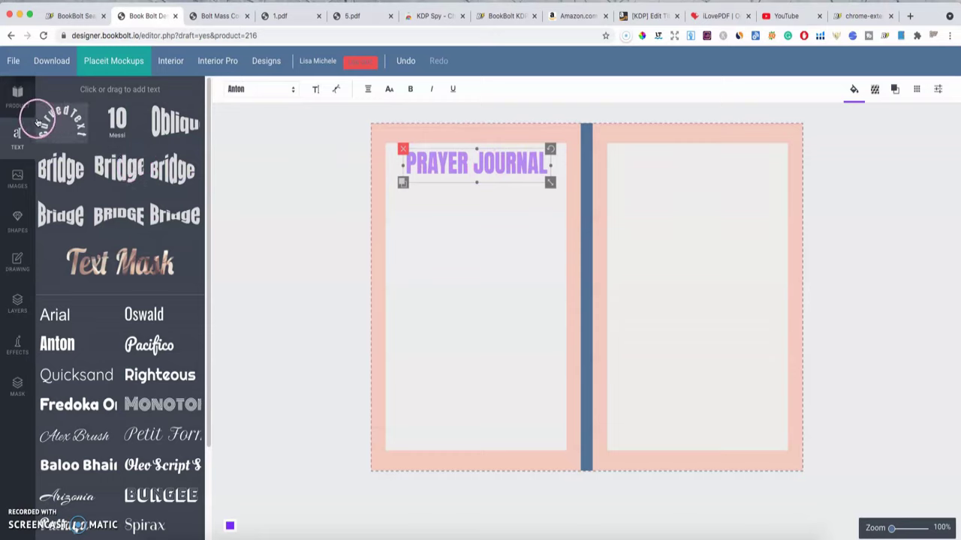
- Try a turquoise product color on the pages and restore the light grey one
left_click(17, 98)
left_click(433, 241)
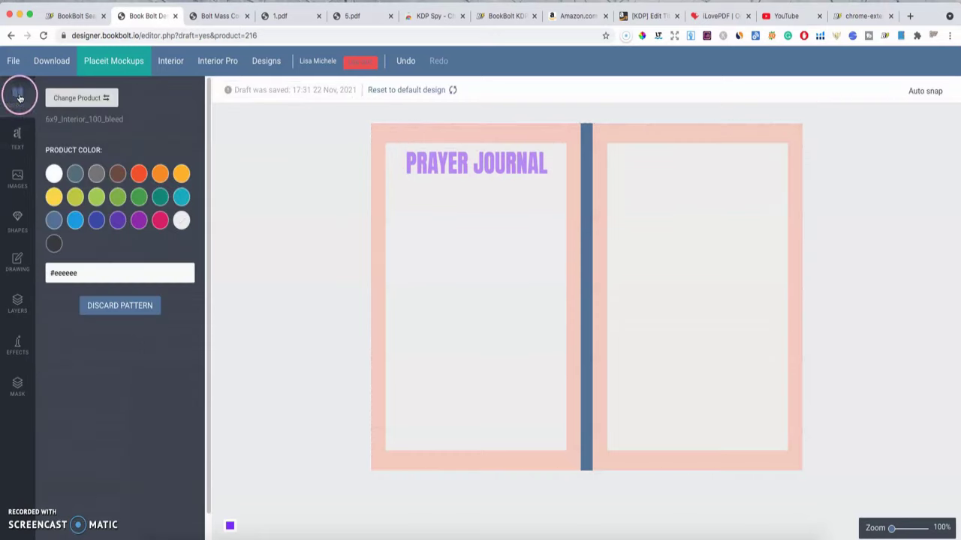
left_click(183, 178)
left_click(182, 198)
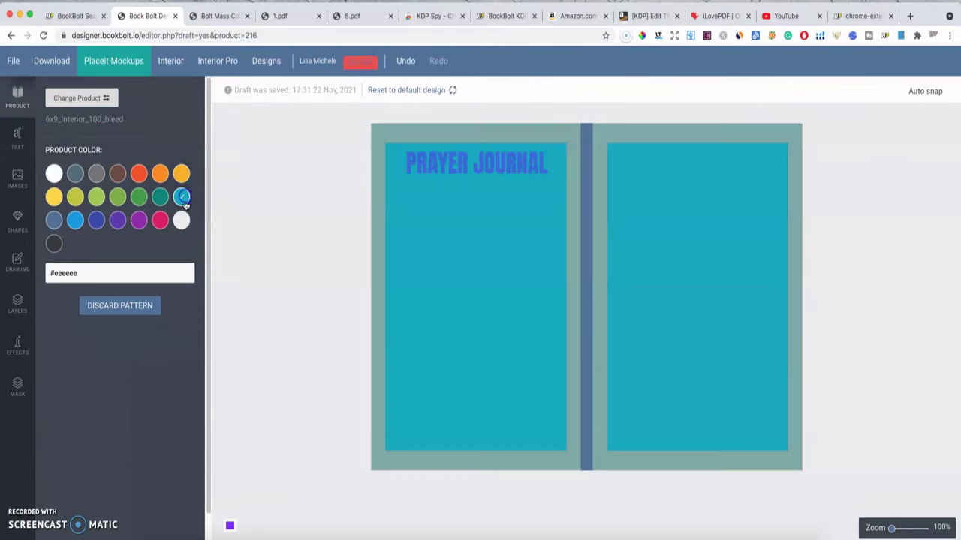
left_click(181, 220)
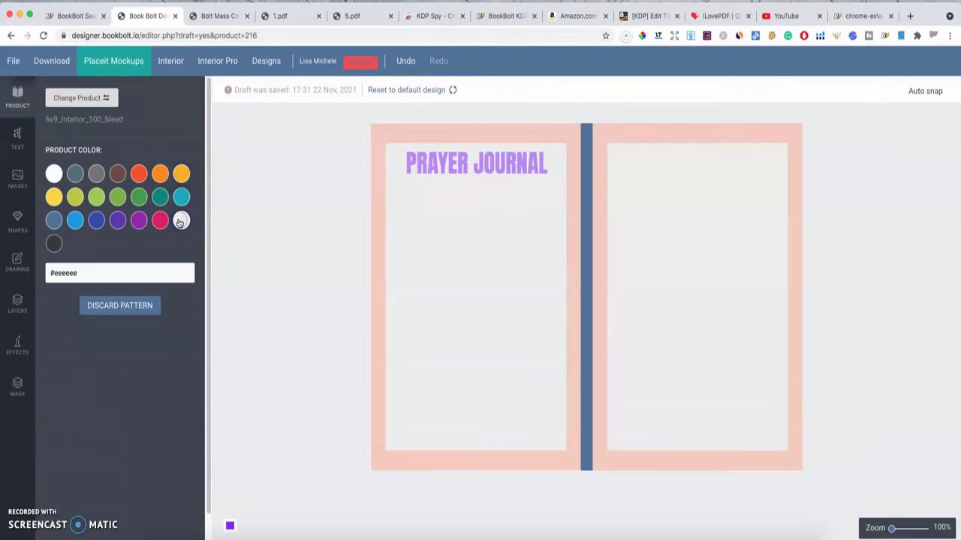
- Try the custom green product color #38ff53 and return the pages to light grey
left_click(67, 273)
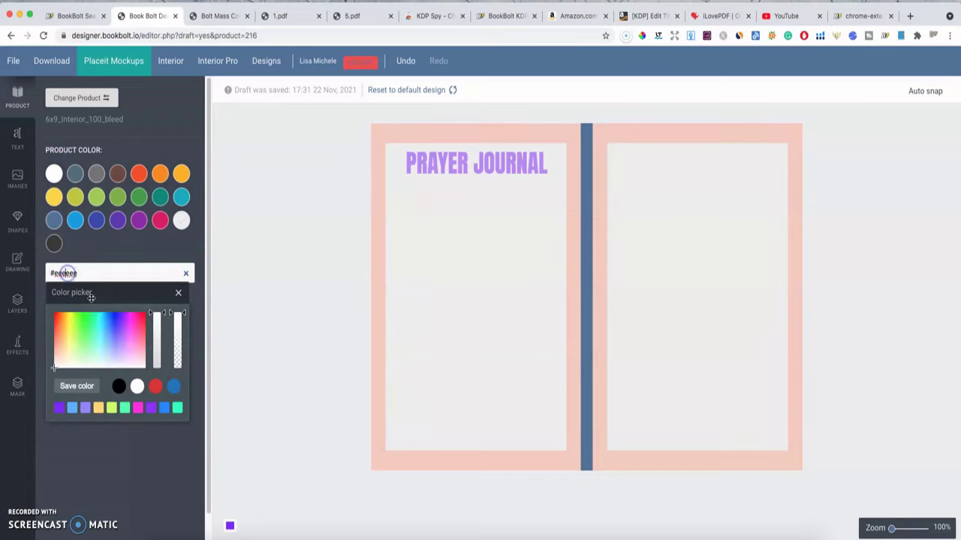
left_click_drag(88, 345, 87, 323)
left_click(171, 259)
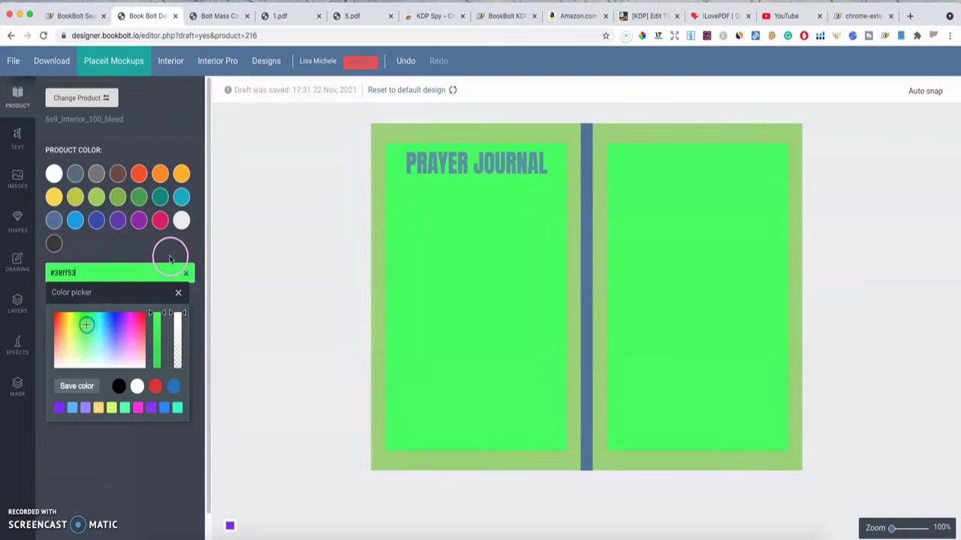
left_click(181, 221)
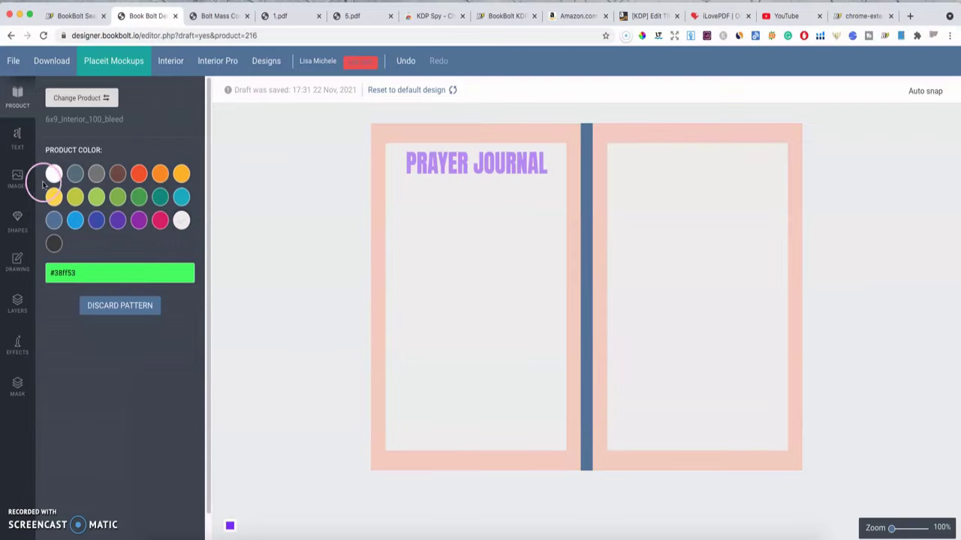
- Open the library of 1000+ additional text fonts
left_click(17, 135)
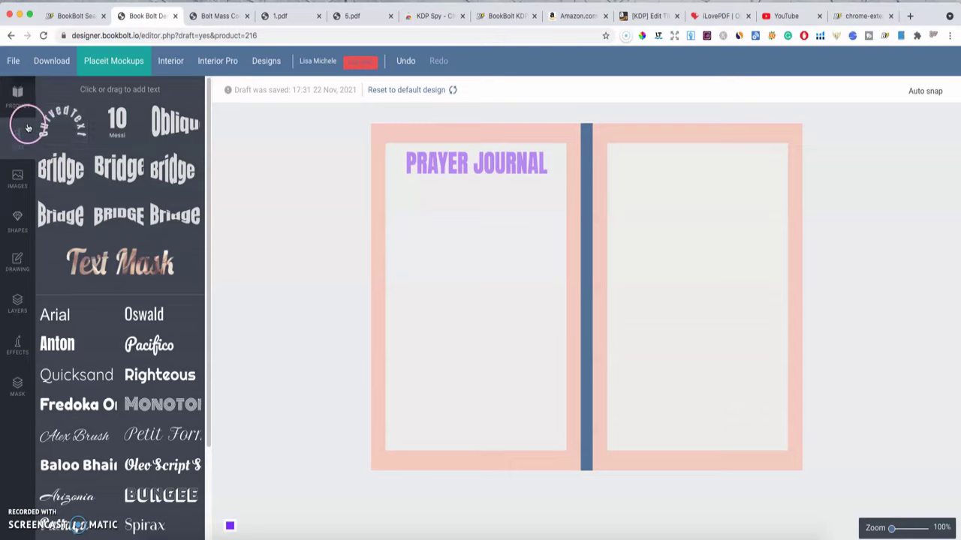
scroll(97, 343, "down", 1)
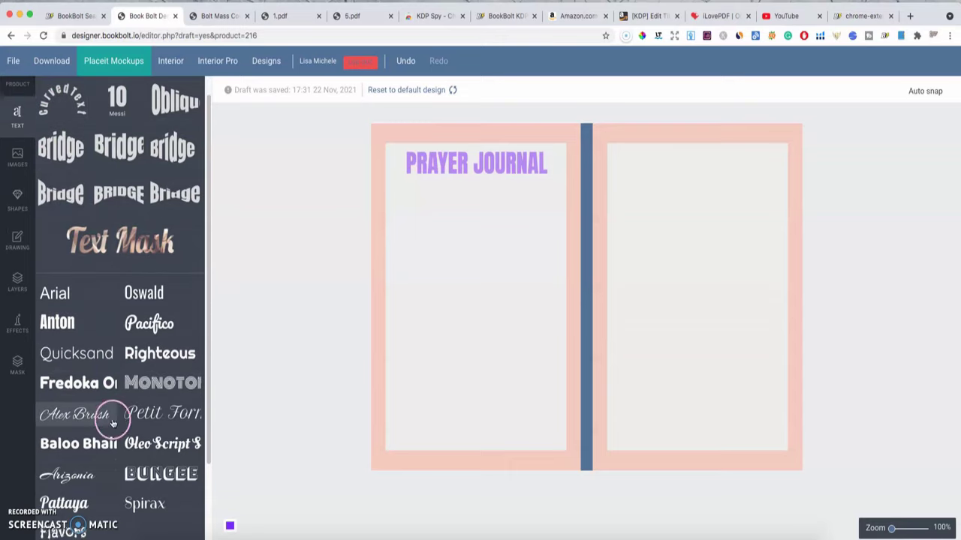
scroll(112, 425, "down", 3)
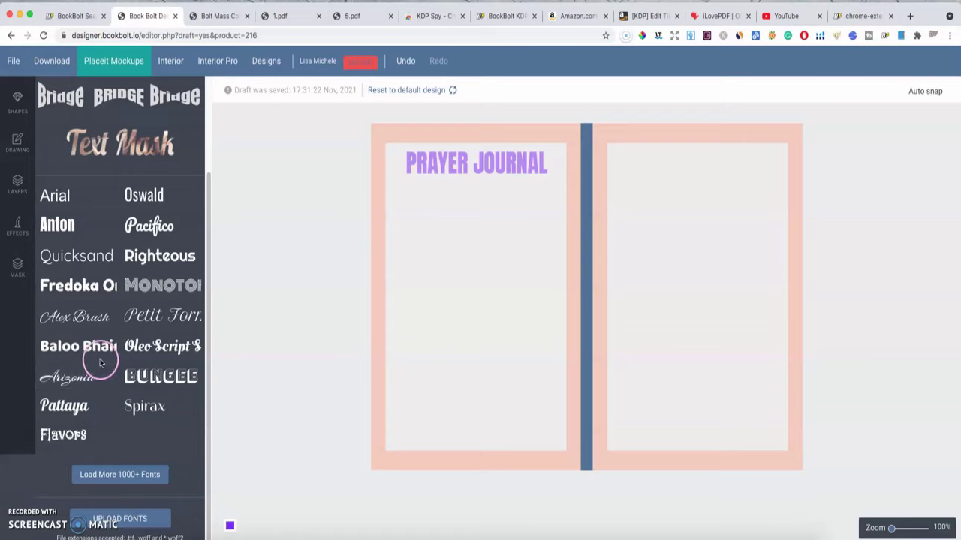
left_click(128, 475)
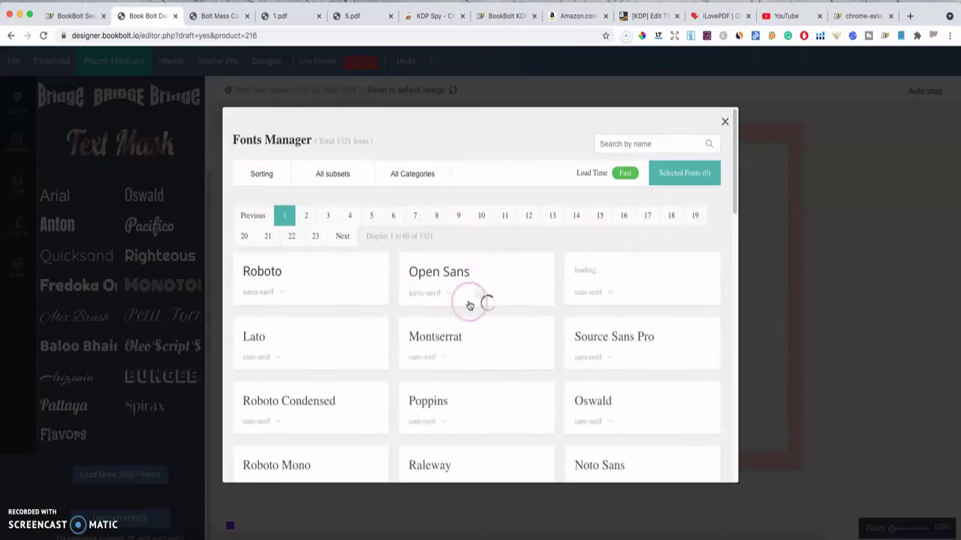
- Browse the font library to its eighth set of fonts, add Yesteryear to the workspace and close the library
scroll(713, 215, "down", 5)
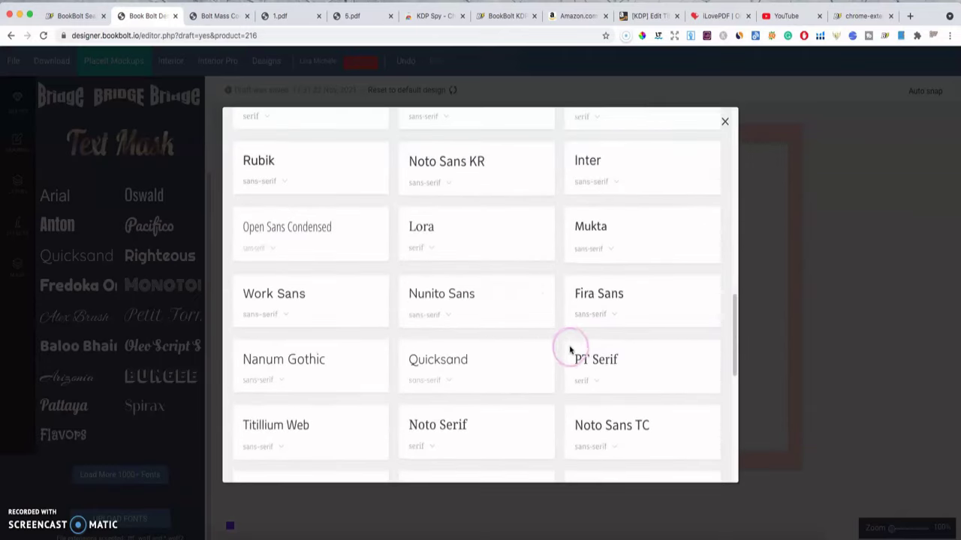
scroll(511, 353, "down", 10)
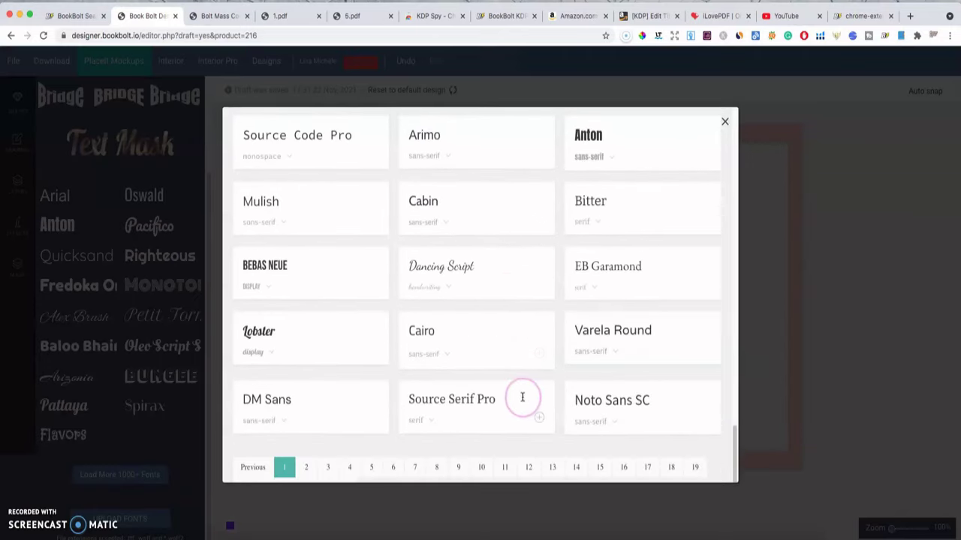
left_click(436, 467)
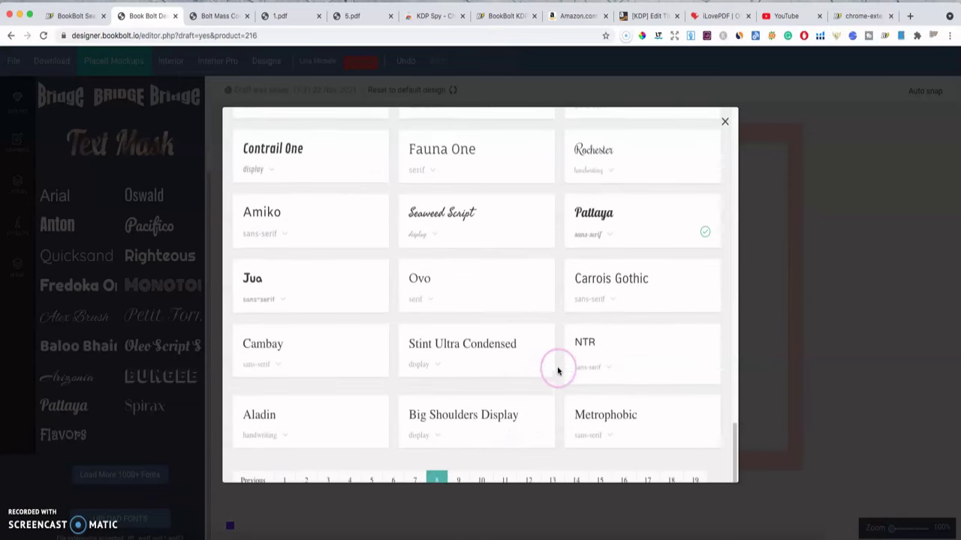
scroll(495, 328, "up", 10)
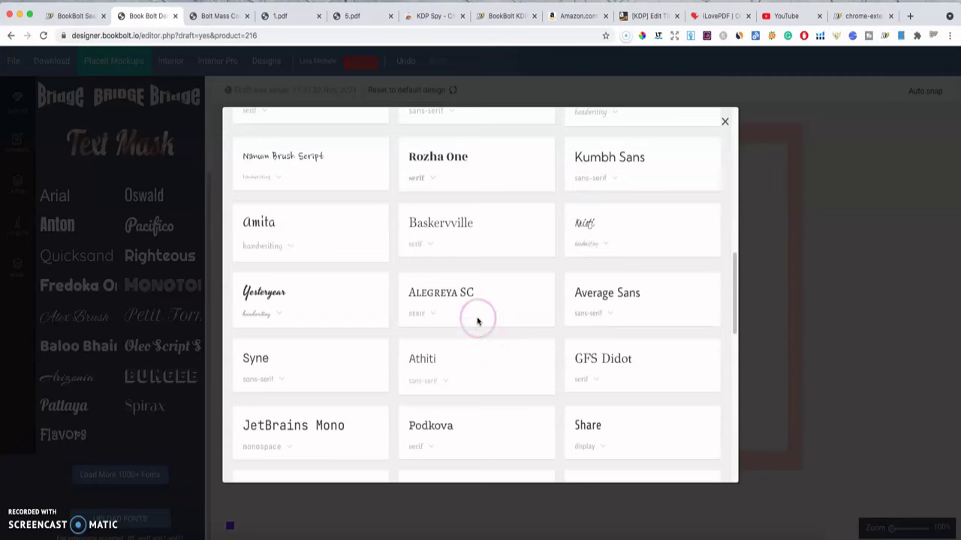
left_click(373, 312)
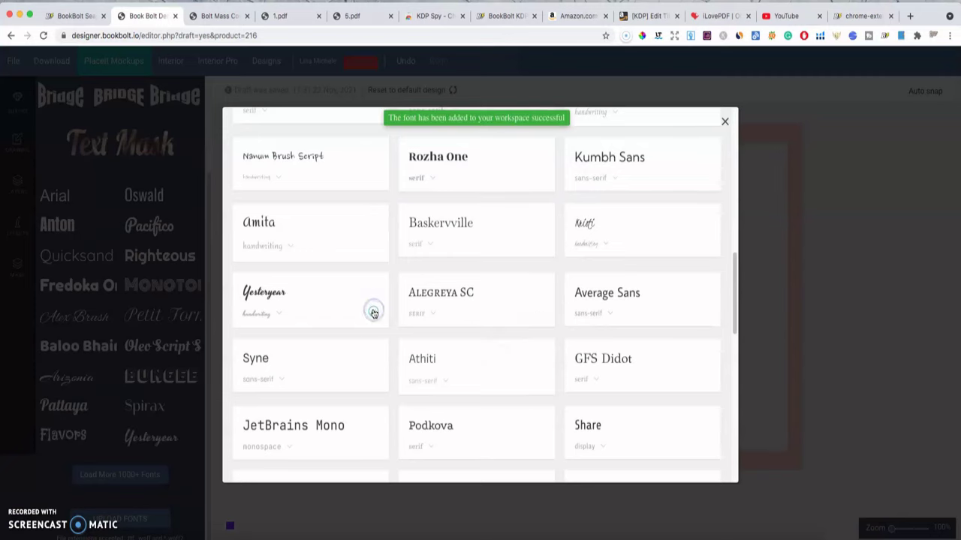
left_click(726, 122)
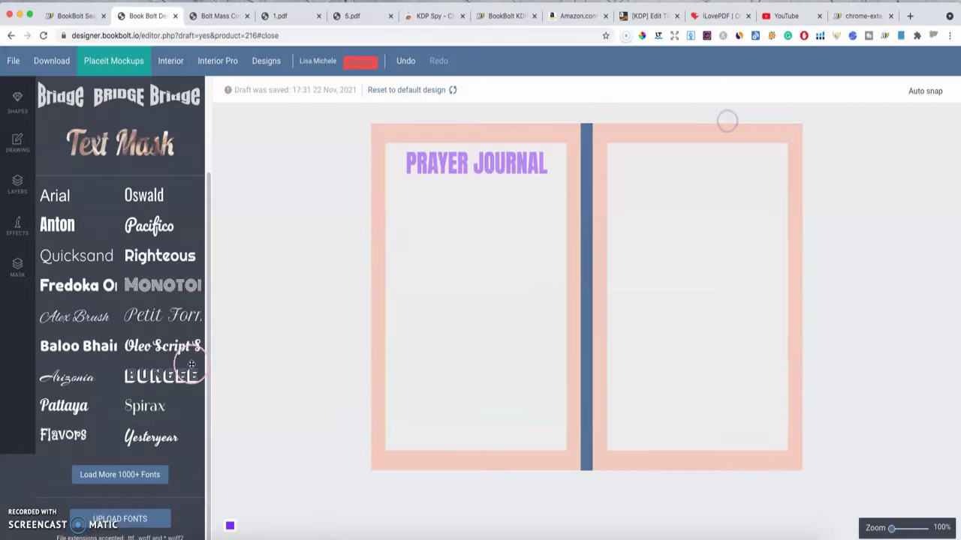
left_click(143, 443)
left_click(444, 166)
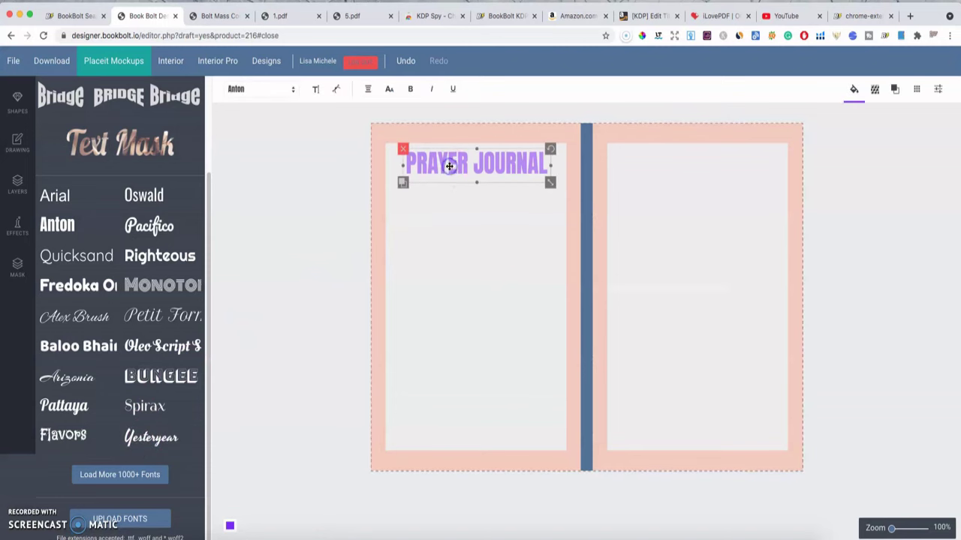
left_click(150, 436)
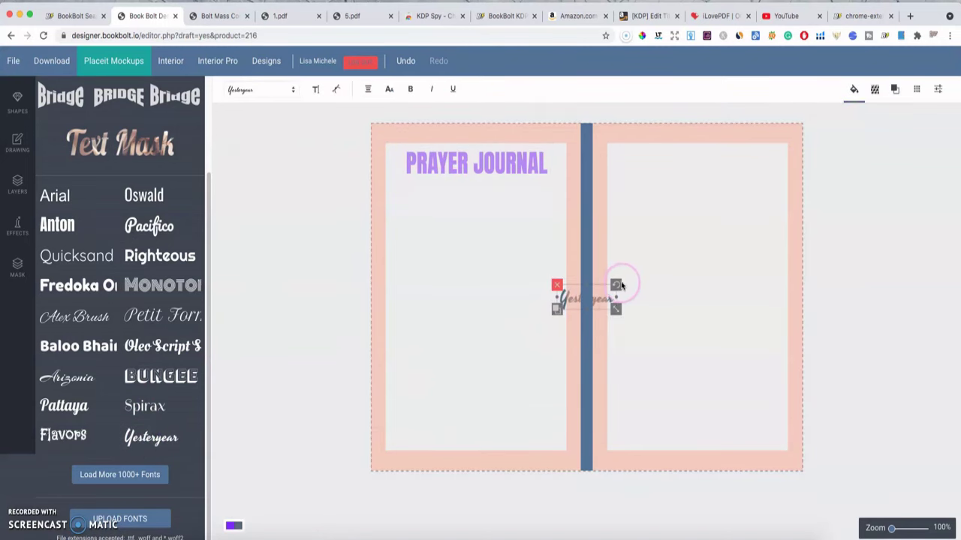
left_click(557, 285)
- Try the Yesteryear font on the PRAYER JOURNAL title and change the title's font to Baloo Bhaina
left_click(483, 161)
double_click(482, 160)
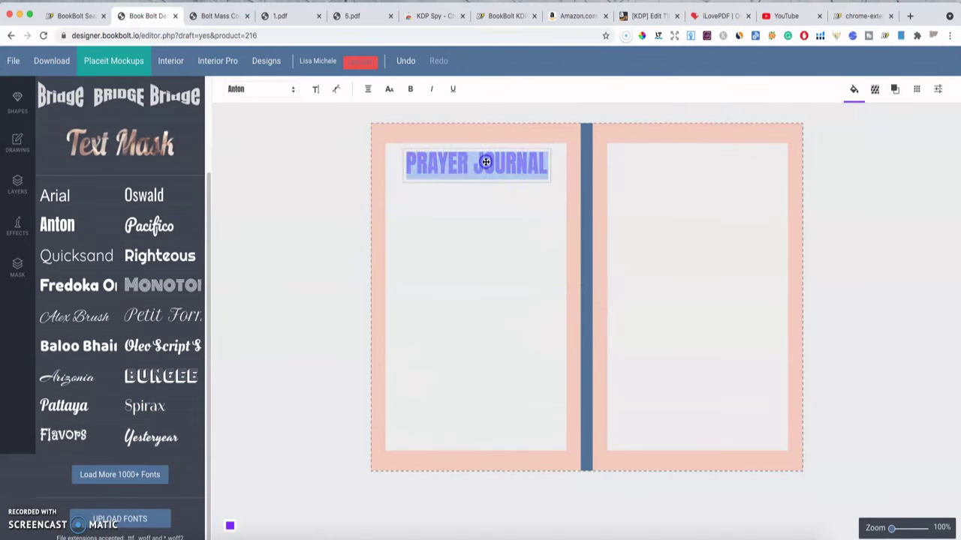
left_click(295, 89)
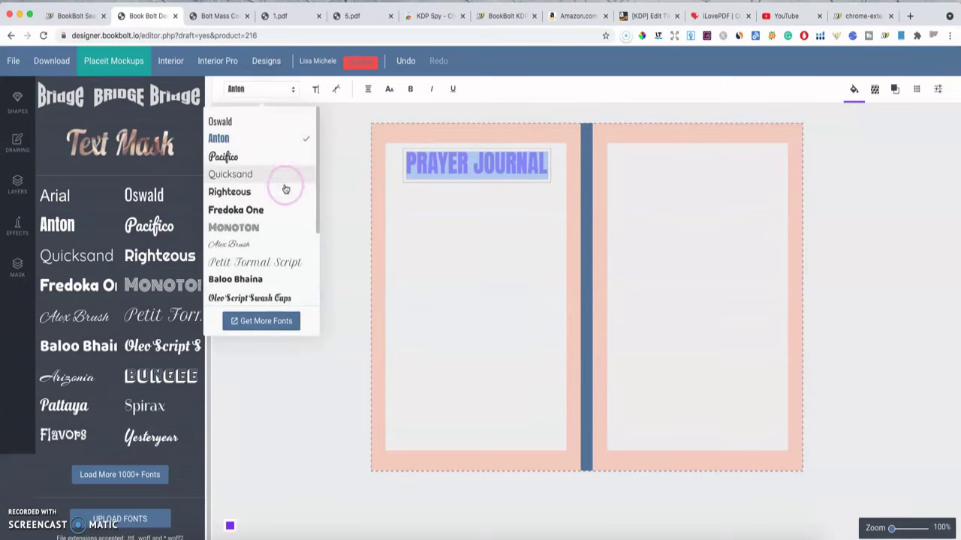
scroll(317, 165, "down", 5)
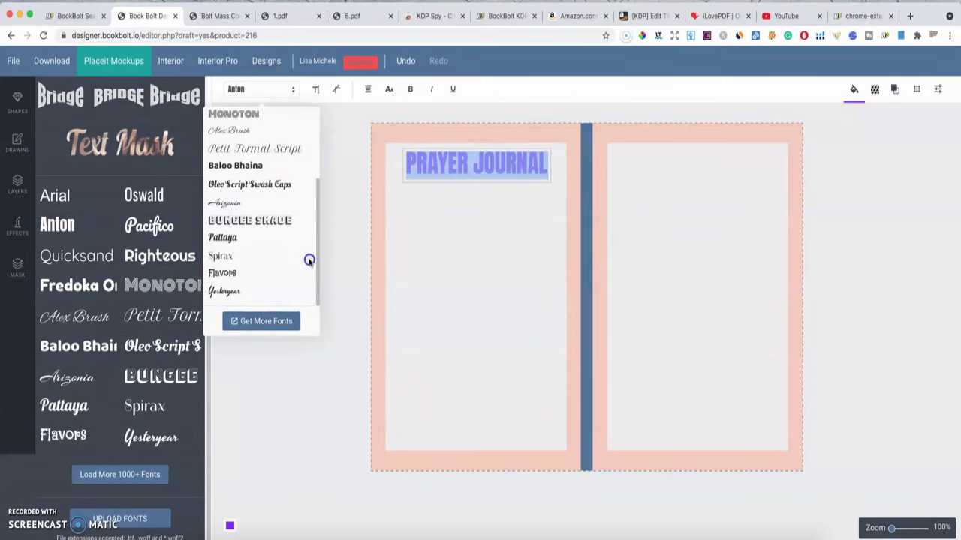
left_click(255, 287)
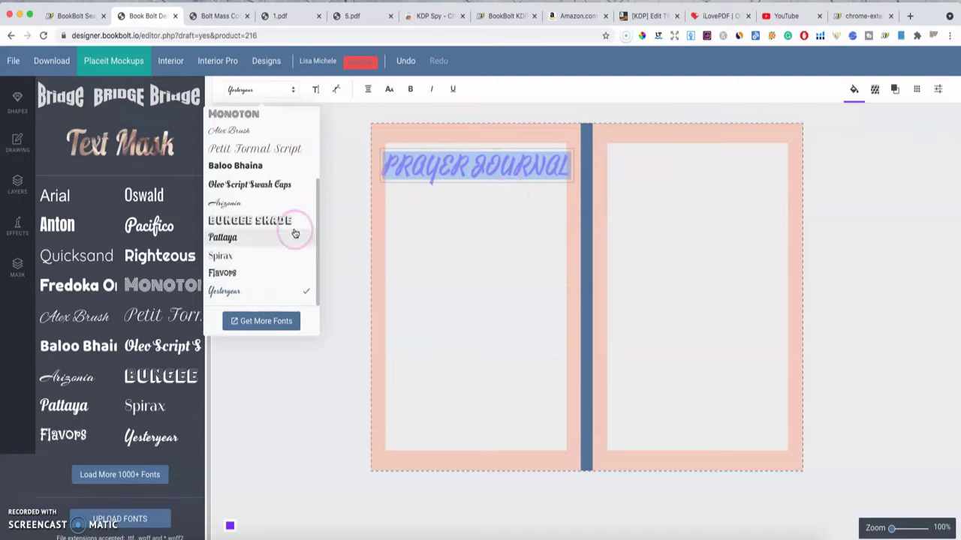
left_click(272, 163)
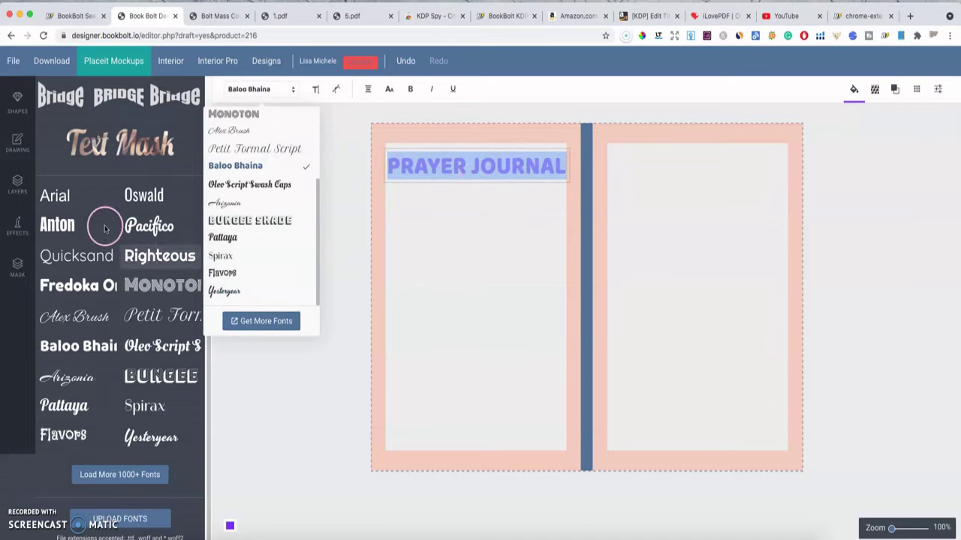
left_click(481, 227)
- Fill the PRAYER JOURNAL title with dark grey #3a3a3a and set its Transparent value to 100%
left_click(480, 164)
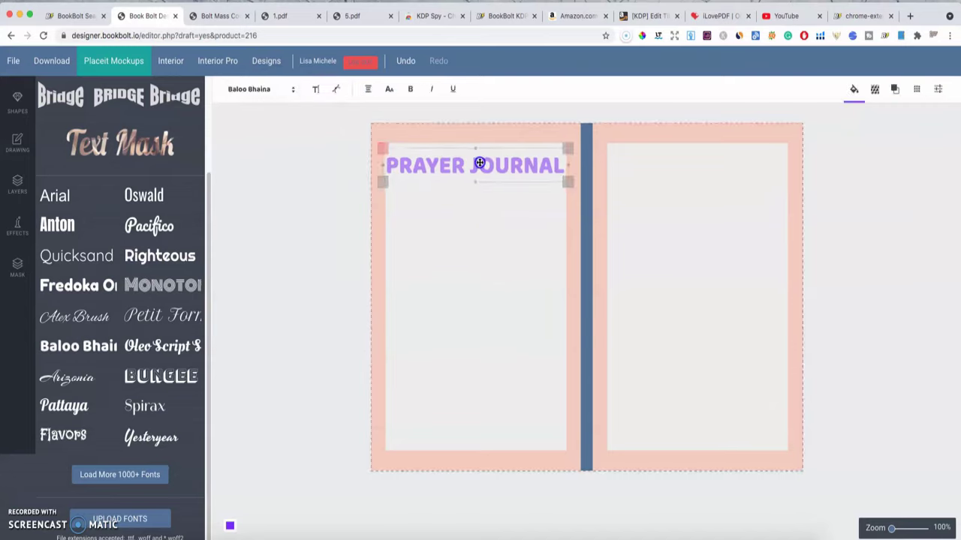
left_click(853, 89)
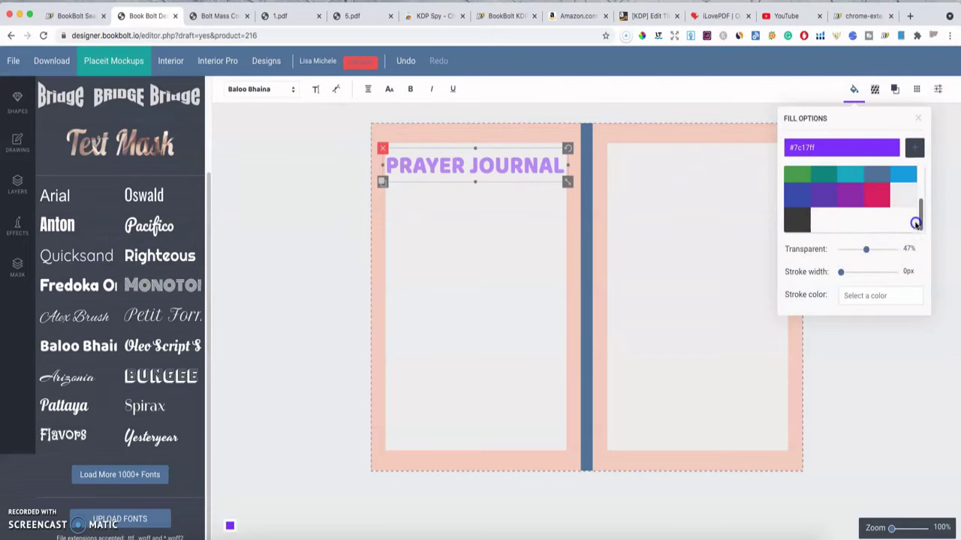
left_click(794, 224)
left_click(862, 250)
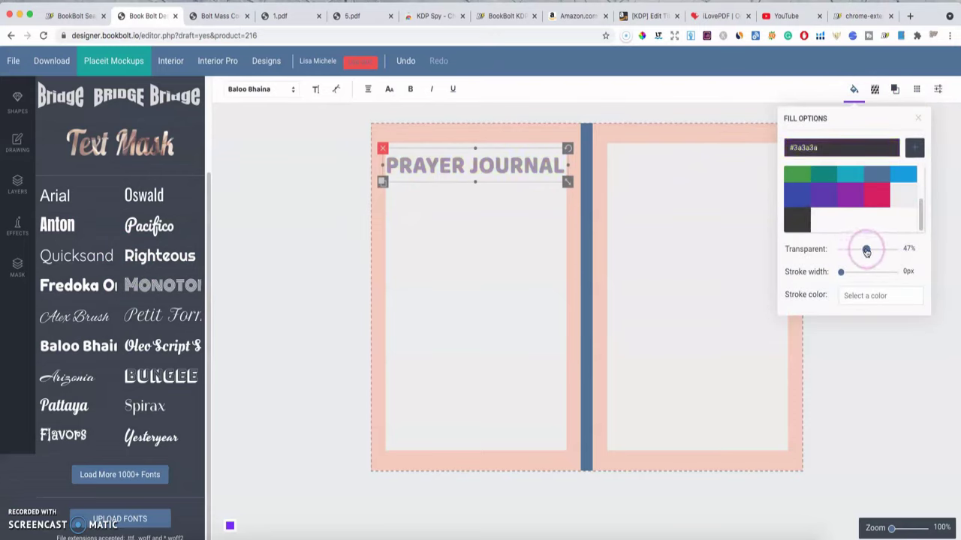
left_click_drag(867, 251, 904, 251)
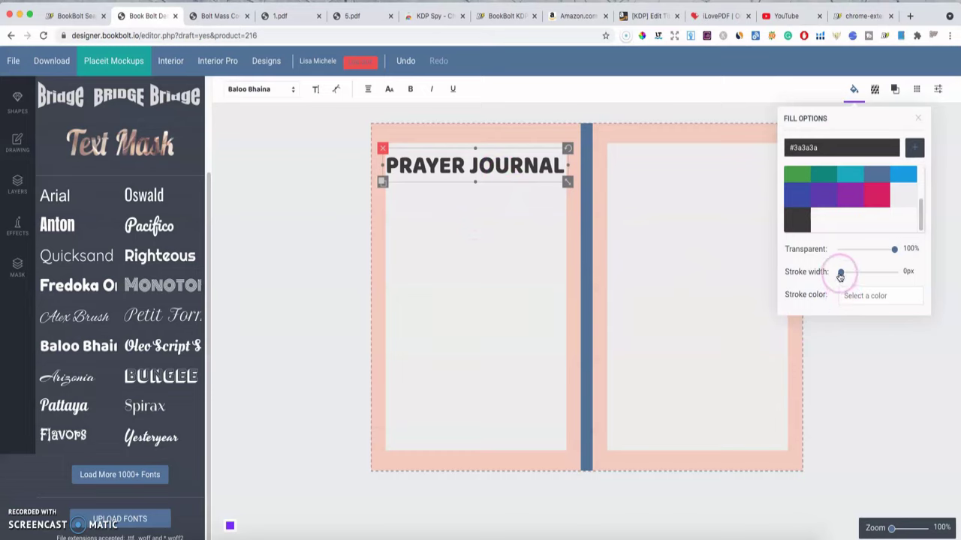
- Choose the pink stroke color #fc96ff for the title, try adjusting its stroke width and deselect the title
left_click(862, 294)
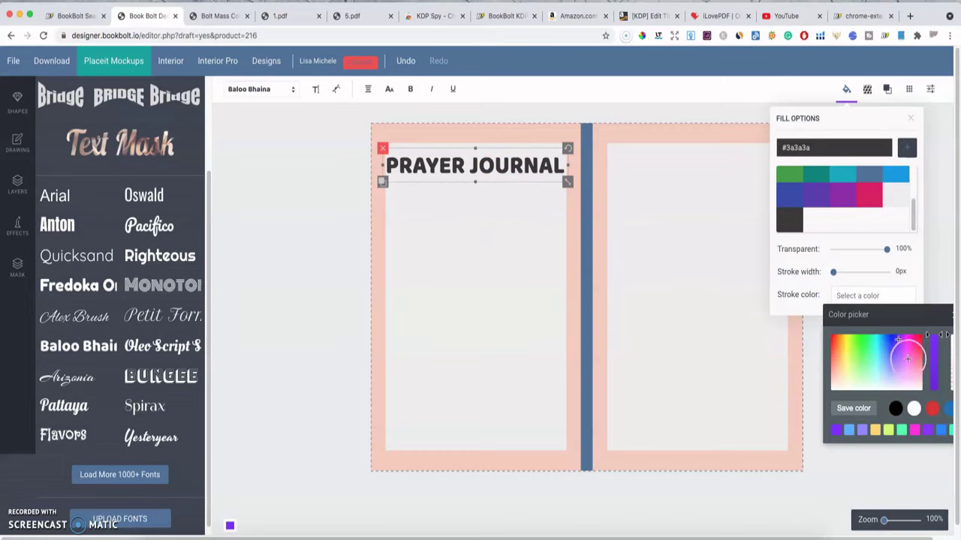
left_click_drag(907, 359, 906, 367)
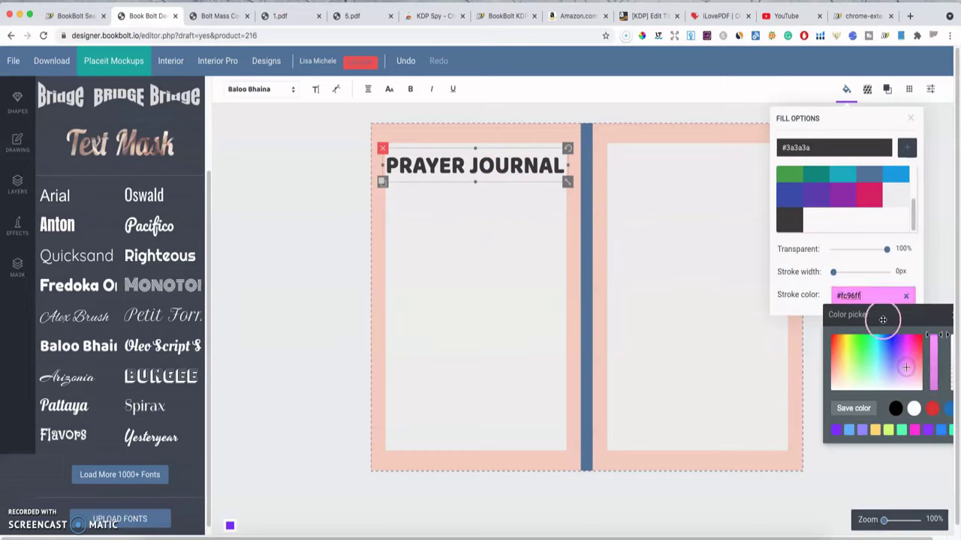
mouse_move(835, 274)
left_mouse_down()
mouse_move(871, 276)
mouse_move(840, 274)
left_mouse_up()
left_click(540, 260)
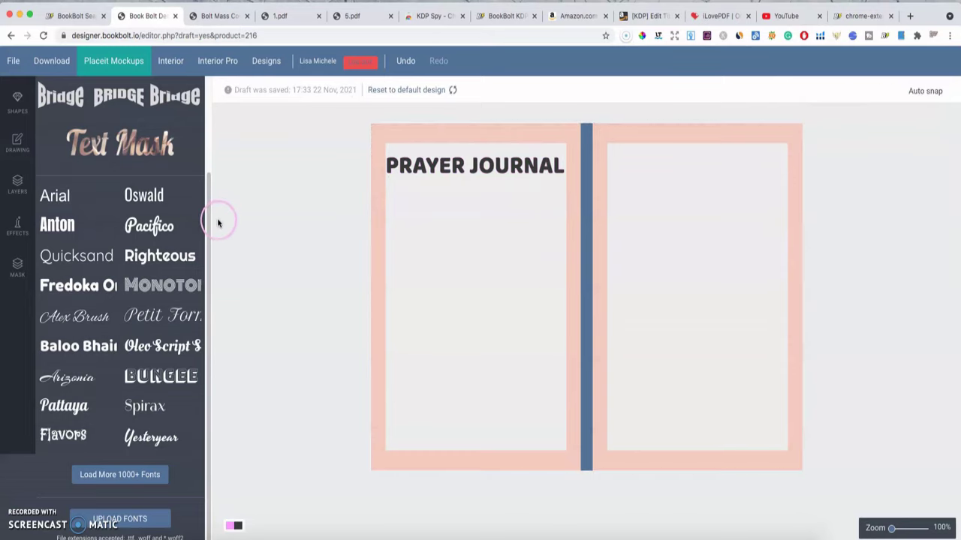
- Upload the corgi picture 2.png from the corgi puppies watercolor folder to the image library
left_click_drag(206, 236, 208, 135)
left_click(26, 187)
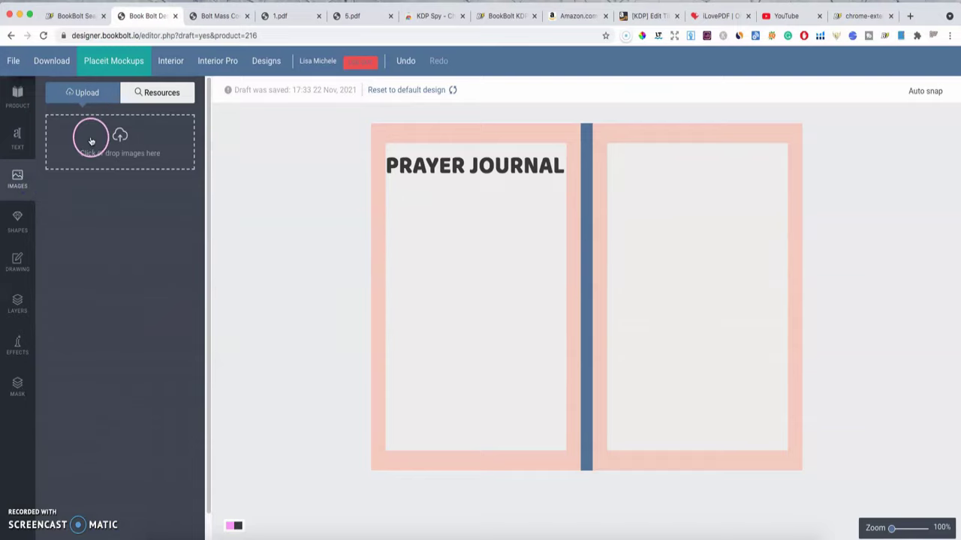
left_click(84, 91)
left_click(99, 131)
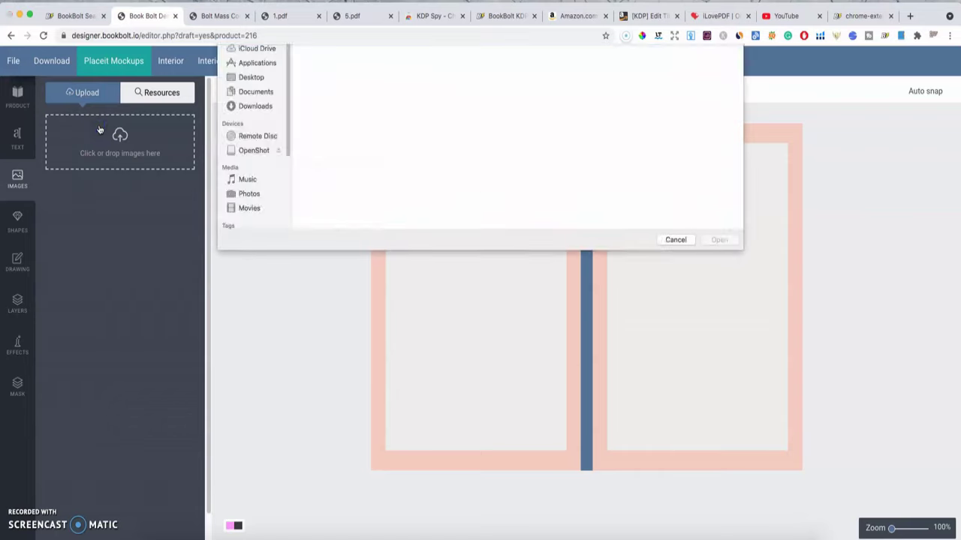
left_click(376, 105)
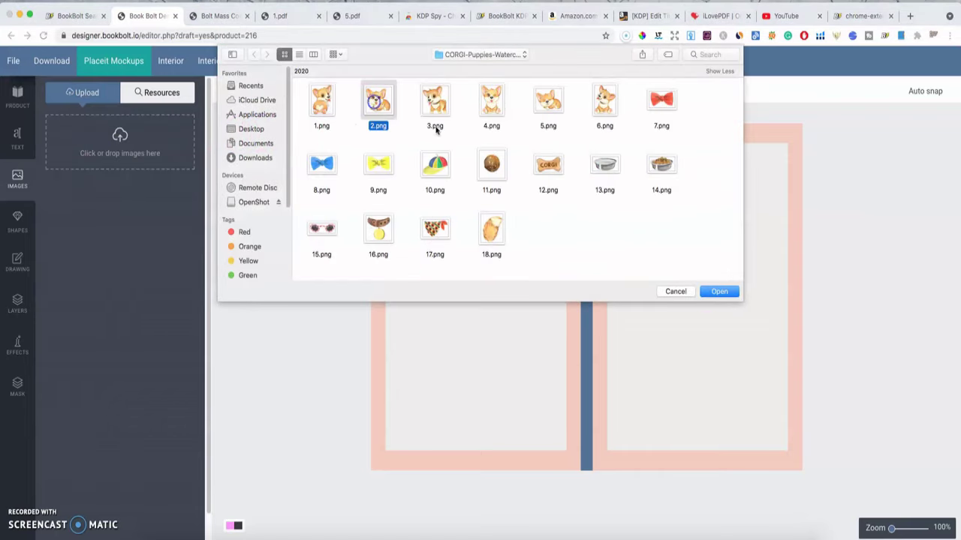
left_click(721, 291)
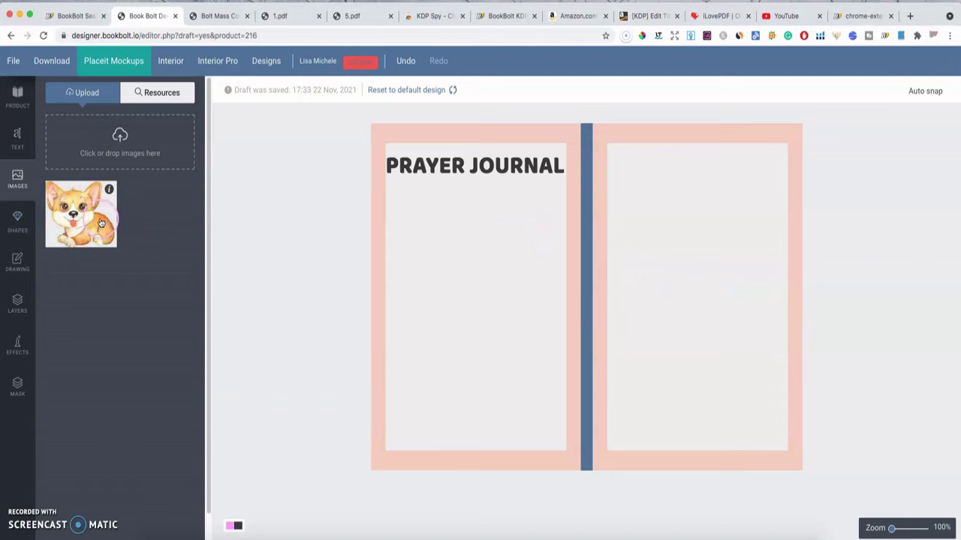
- Place the uploaded corgi on the left page, shrink it and position it just below the word PRAYER
left_click_drag(84, 213, 510, 289)
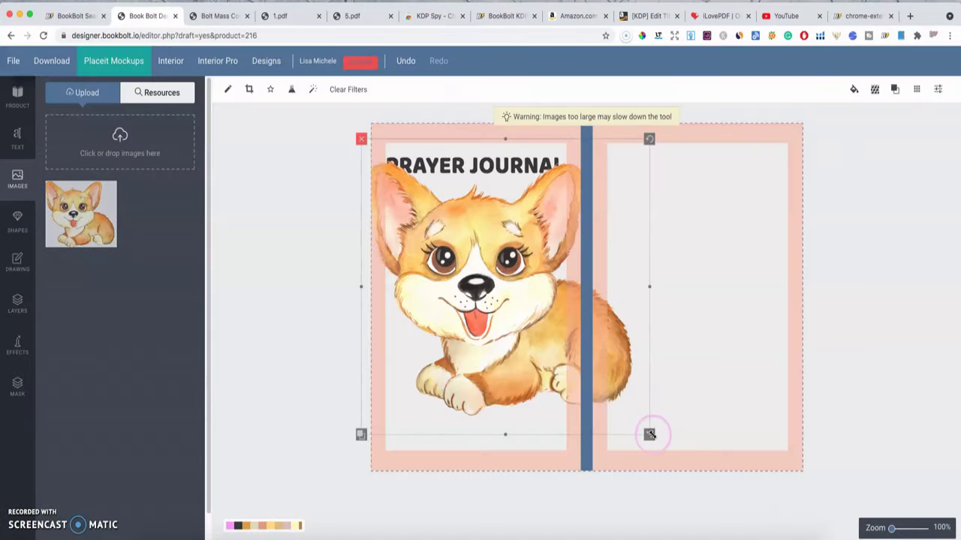
left_click_drag(651, 435, 568, 373)
left_click_drag(500, 297, 483, 293)
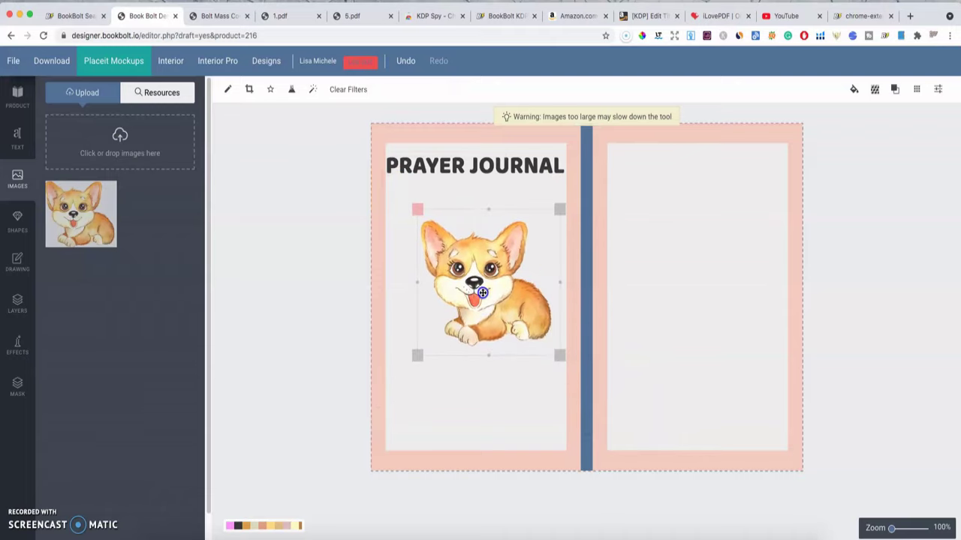
left_click_drag(553, 350, 545, 345)
left_click_drag(510, 309, 482, 286)
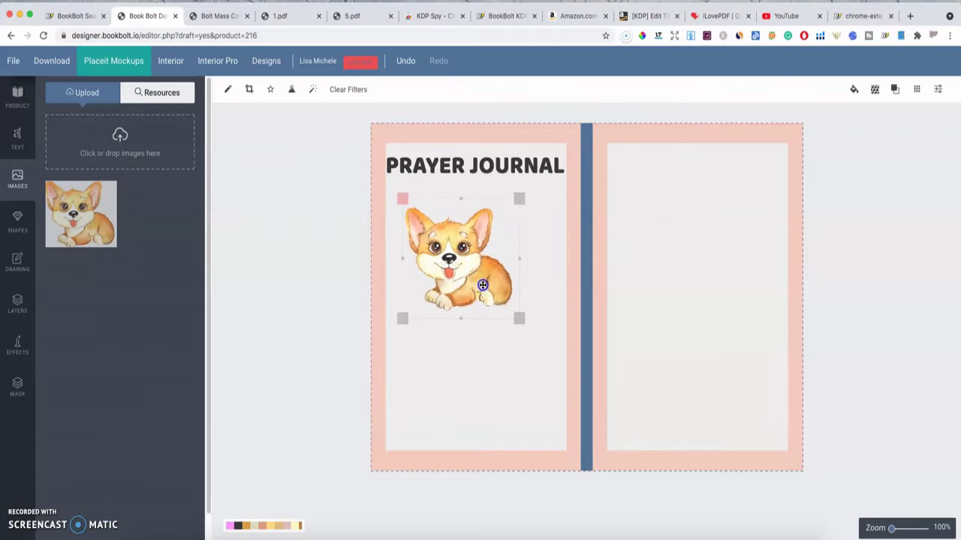
left_click_drag(517, 317, 428, 225)
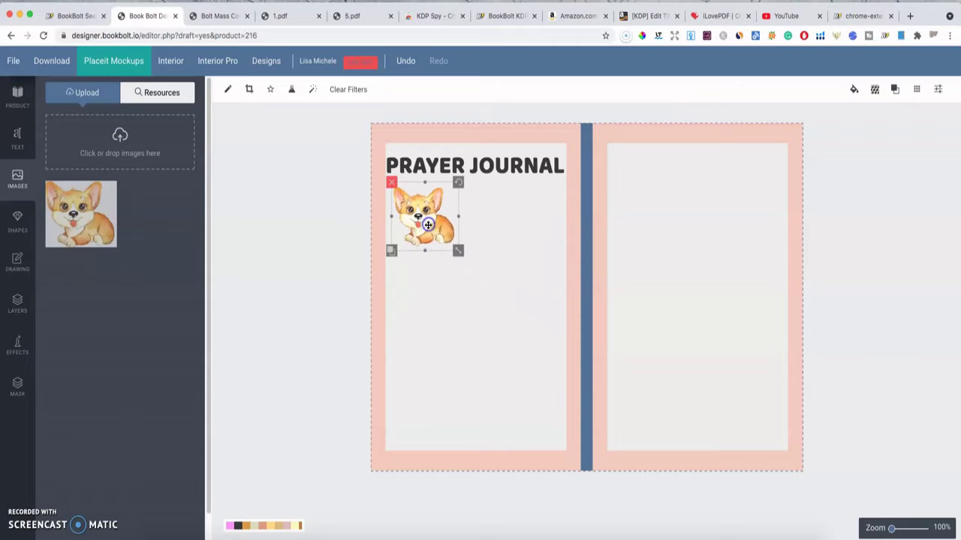
left_click(446, 270)
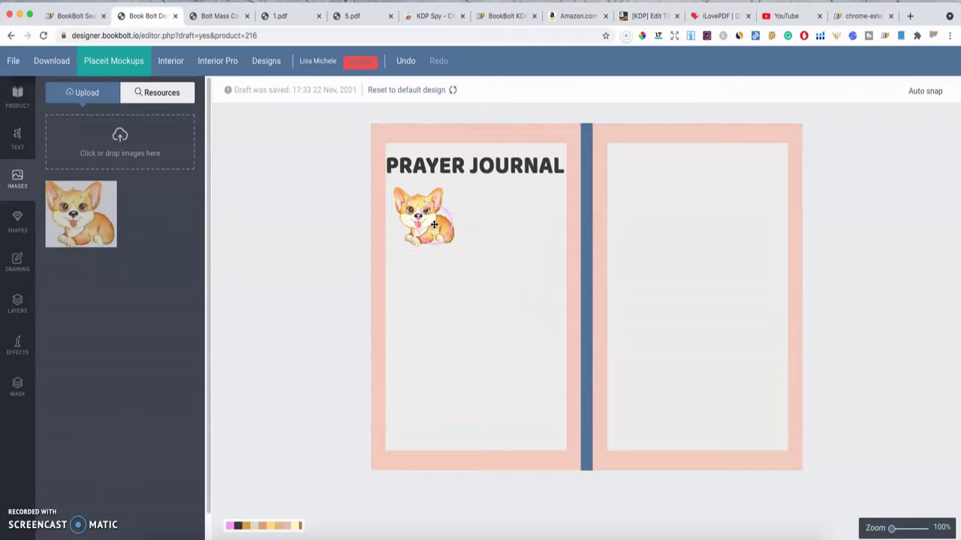
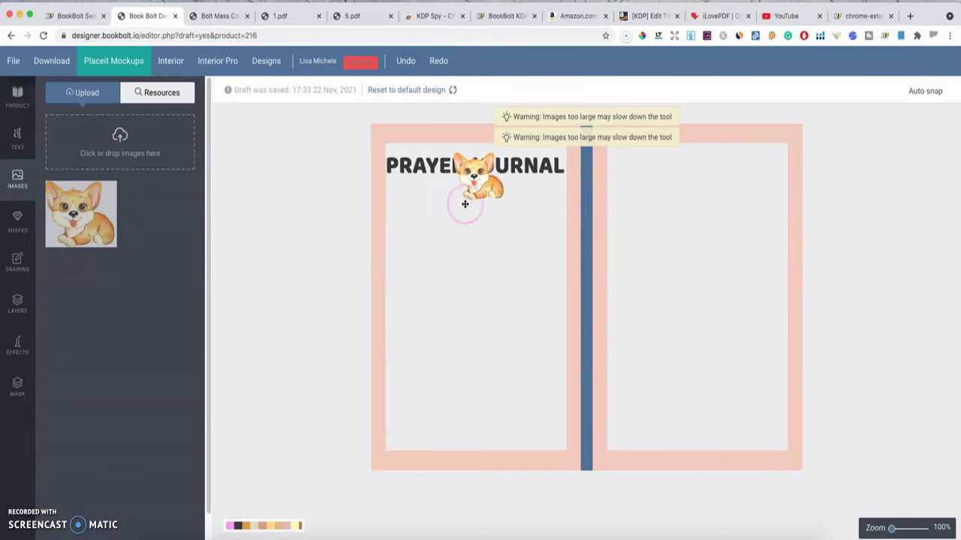
- Send the corgi image behind the PRAYER JOURNAL title and bring it back in front of the text
left_click(474, 187)
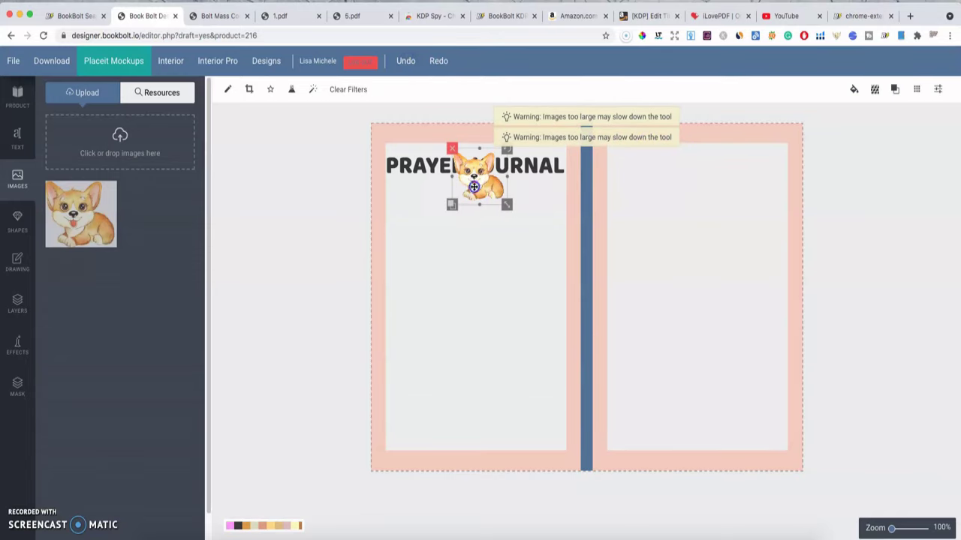
left_click(895, 90)
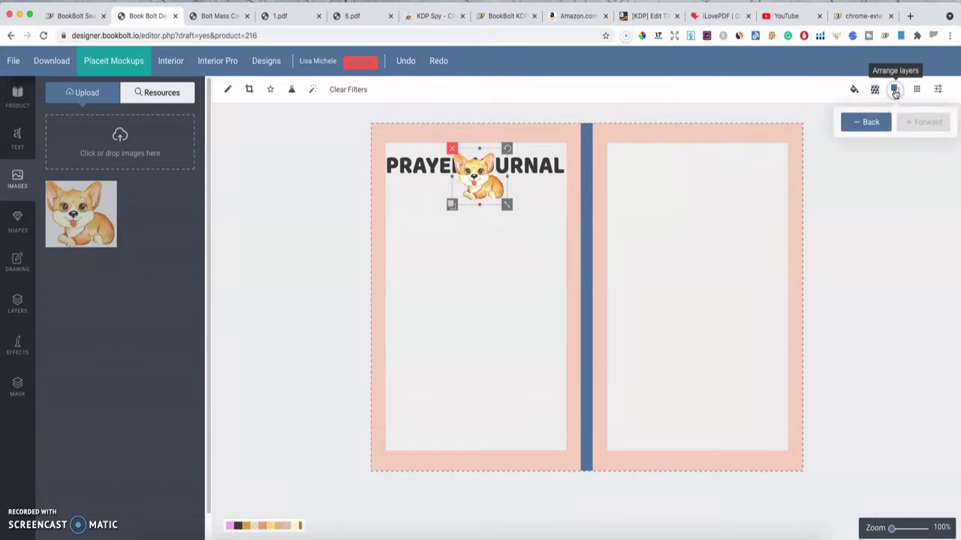
left_click(869, 122)
left_click(871, 122)
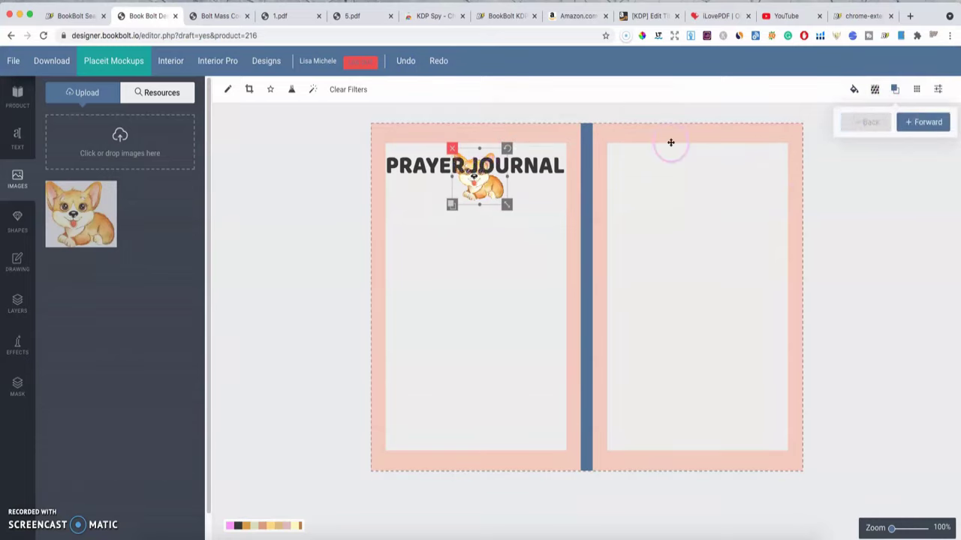
left_click(922, 122)
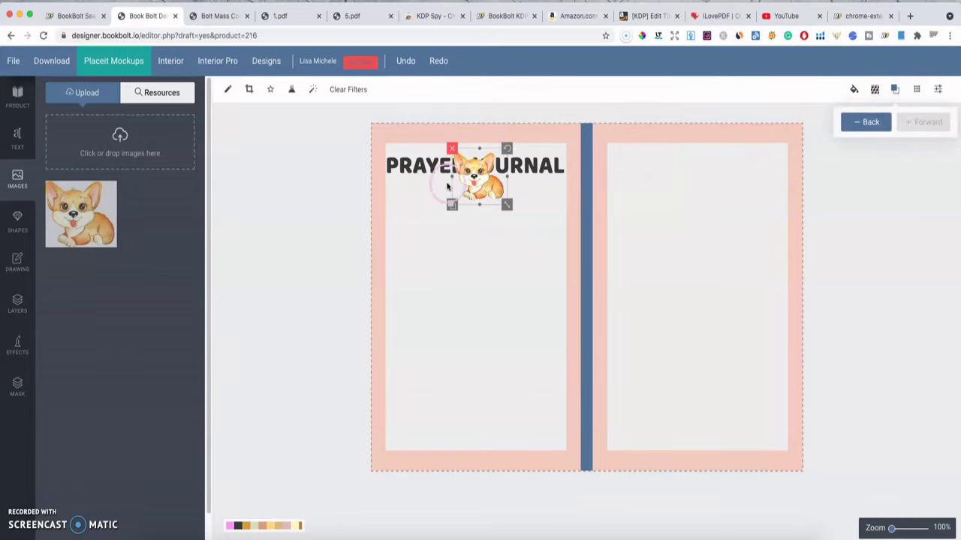
- Move the corgi image over the last letters of the word PRAYER
left_click_drag(447, 186, 420, 192)
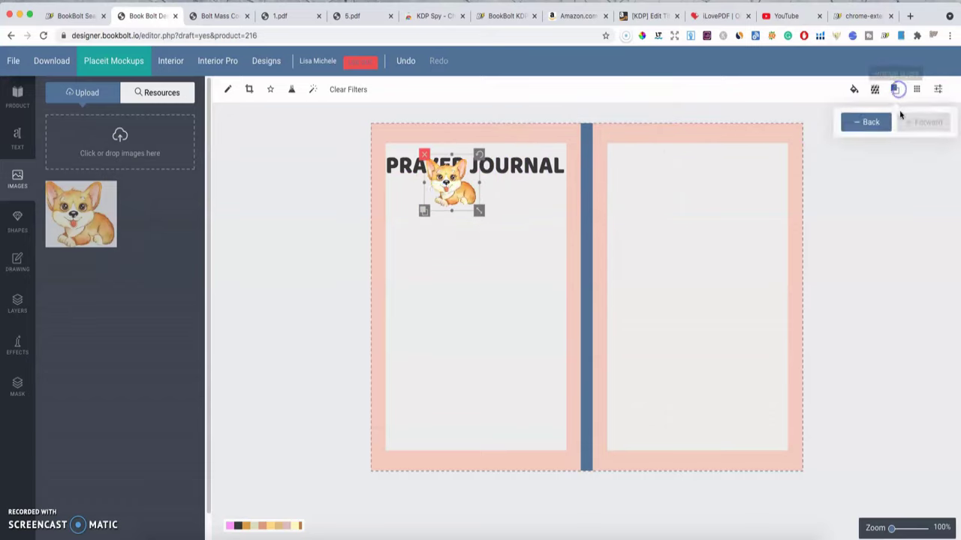
- Try the layer position presets on the corgi, sending it to several canvas edges and corners, and return it below the title
left_click(916, 91)
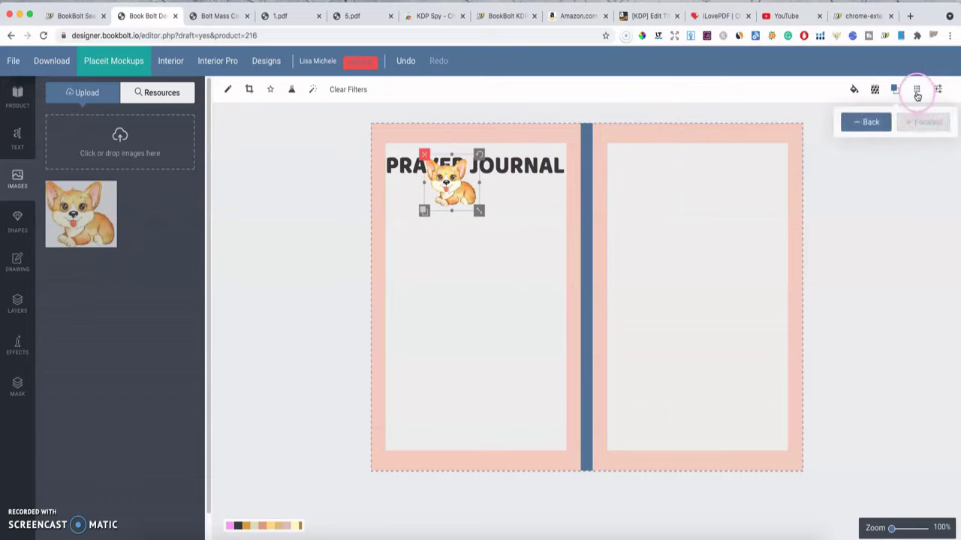
left_click(918, 89)
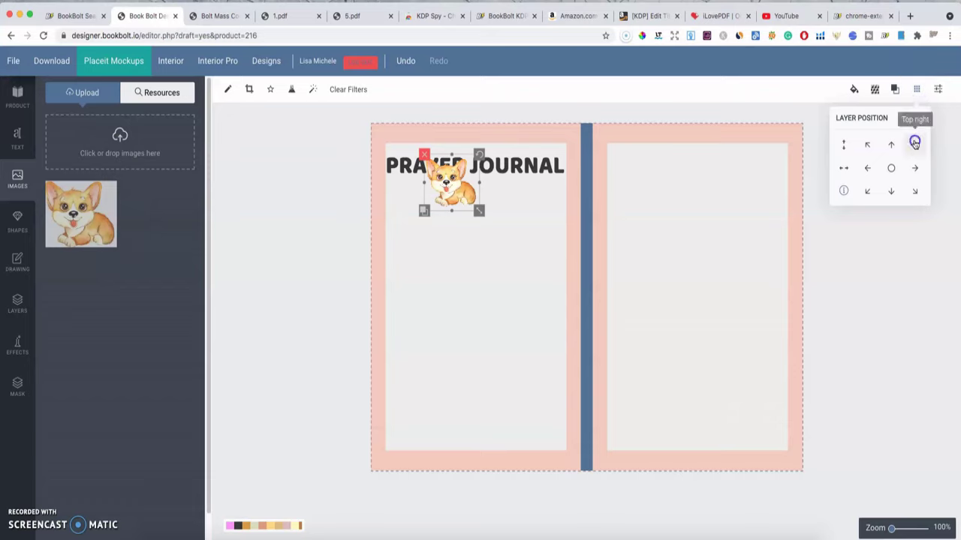
left_click(914, 144)
left_click(915, 166)
left_click(891, 190)
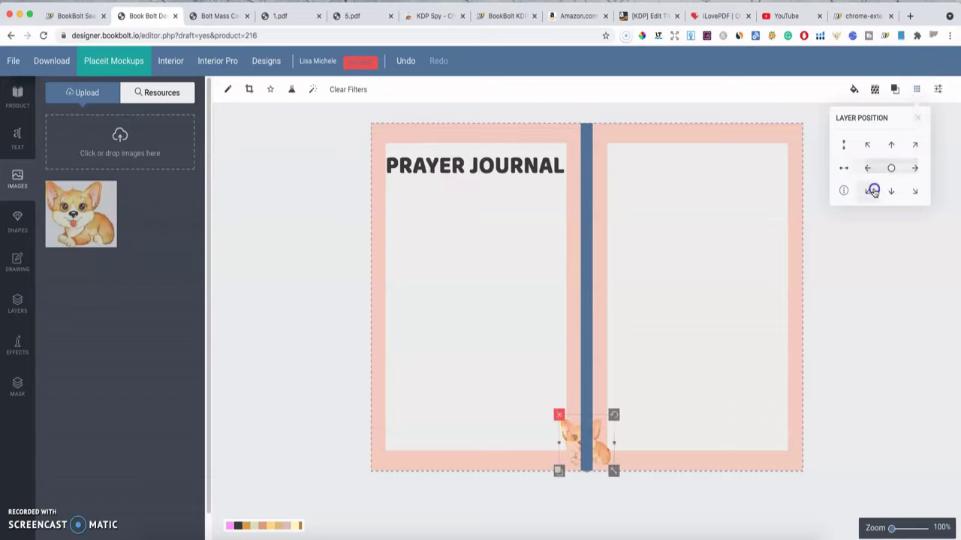
left_click(867, 190)
left_click(867, 168)
left_click(867, 144)
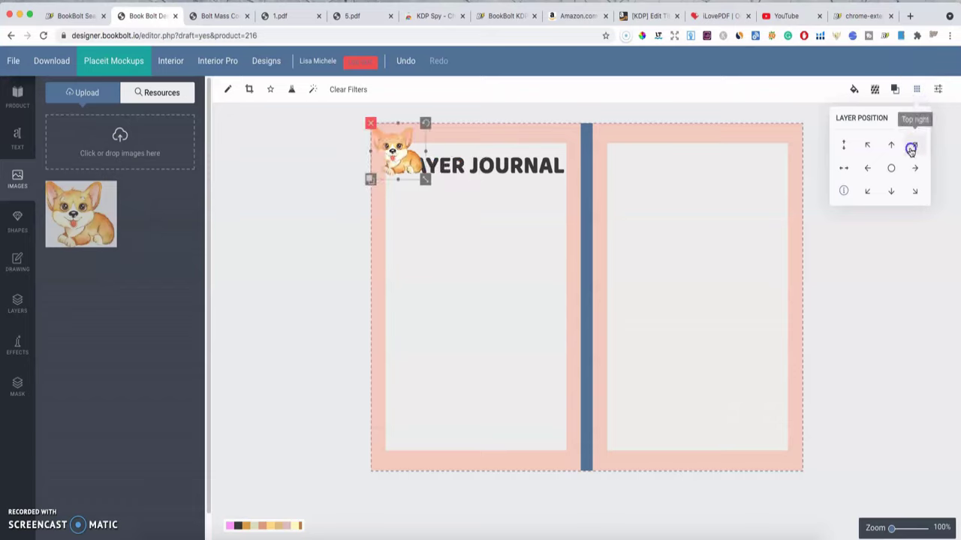
left_click(915, 144)
left_click_drag(803, 166, 461, 219)
- Try the corgi's transform options, turning Flip X and Flip Y on and off again
left_click(938, 89)
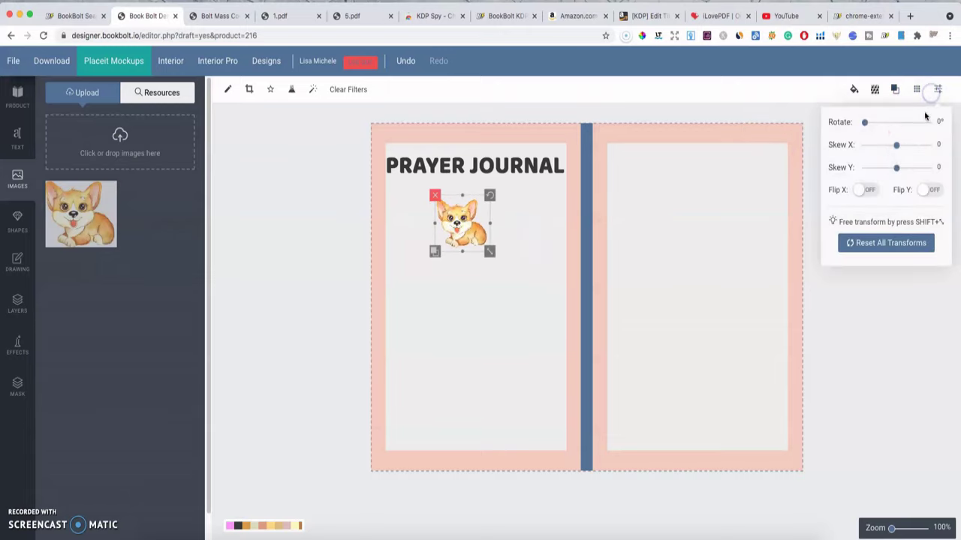
left_click_drag(866, 125, 895, 171)
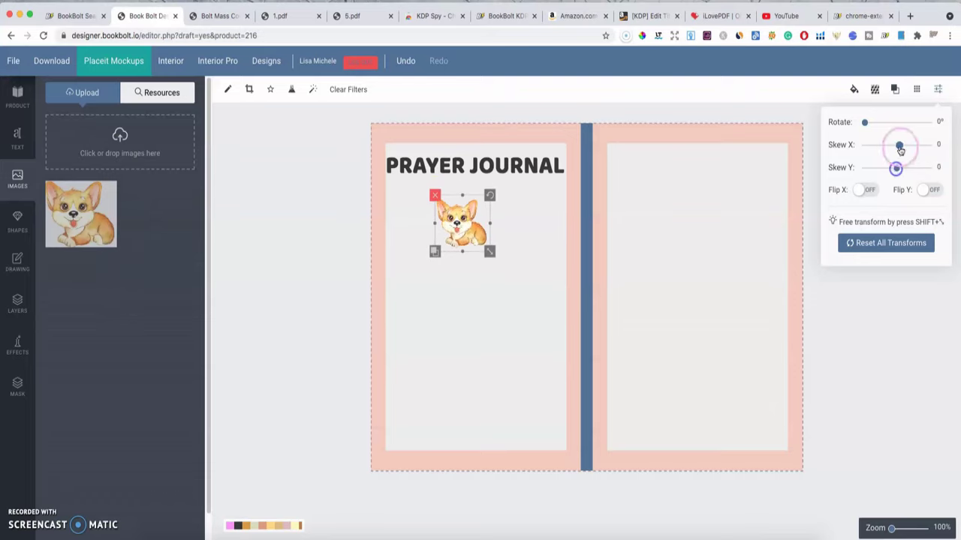
left_click(868, 190)
left_click(863, 190)
left_click(935, 189)
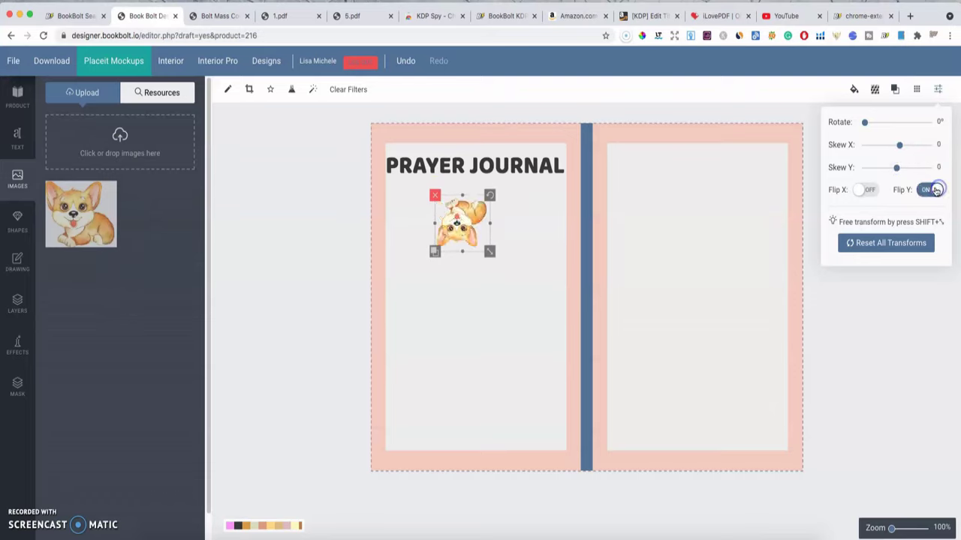
left_click(924, 191)
left_click(688, 199)
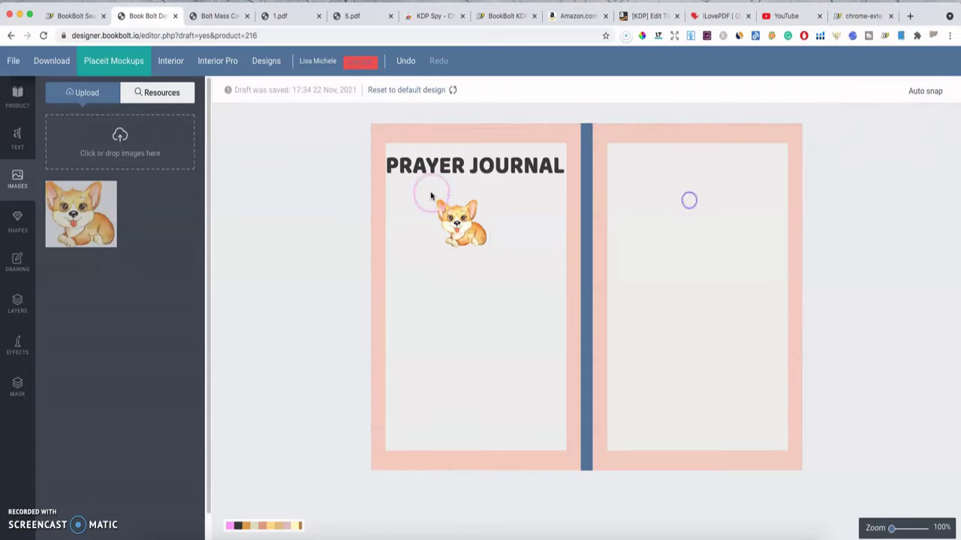
- Move the corgi image to the upper part of the right page and open the shapes library
left_click_drag(460, 217, 422, 202)
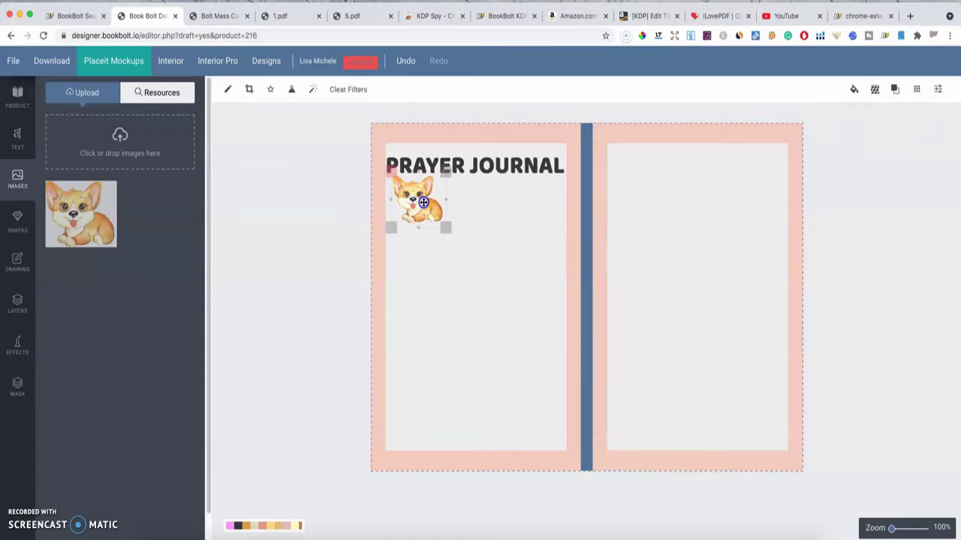
left_click(20, 221)
left_click_drag(443, 199, 728, 194)
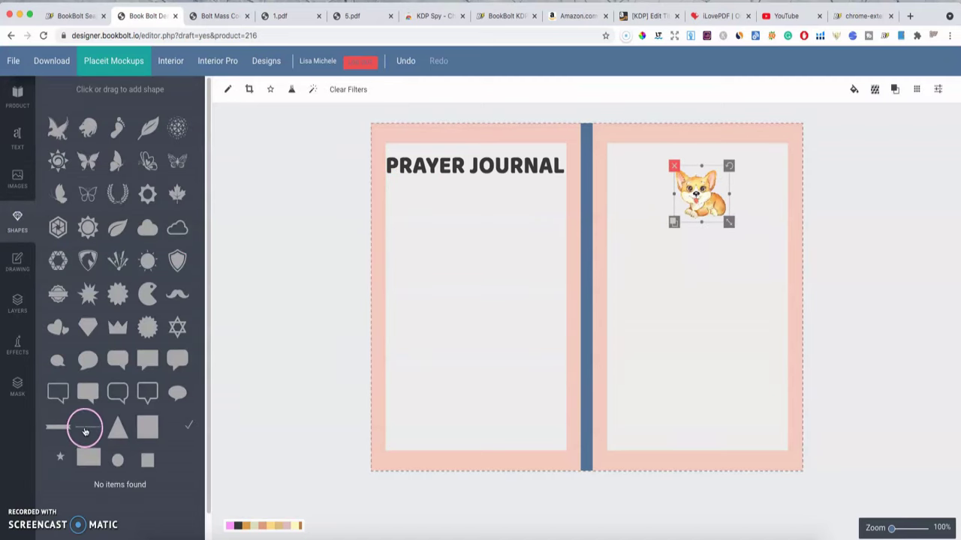
- Add the thin line shape, place it below the PRAYER JOURNAL title and stretch it across the left page
left_click(85, 427)
left_click(585, 304)
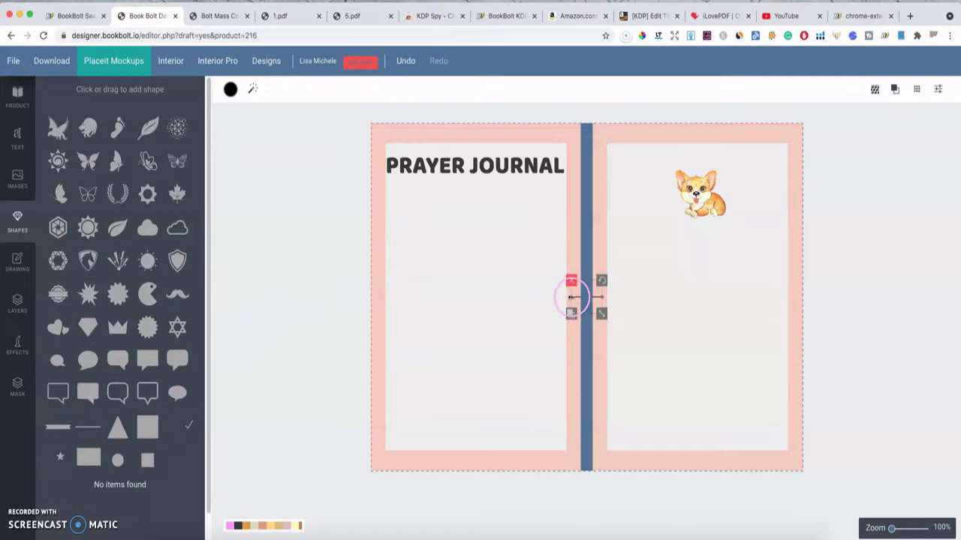
left_click_drag(570, 297, 532, 300)
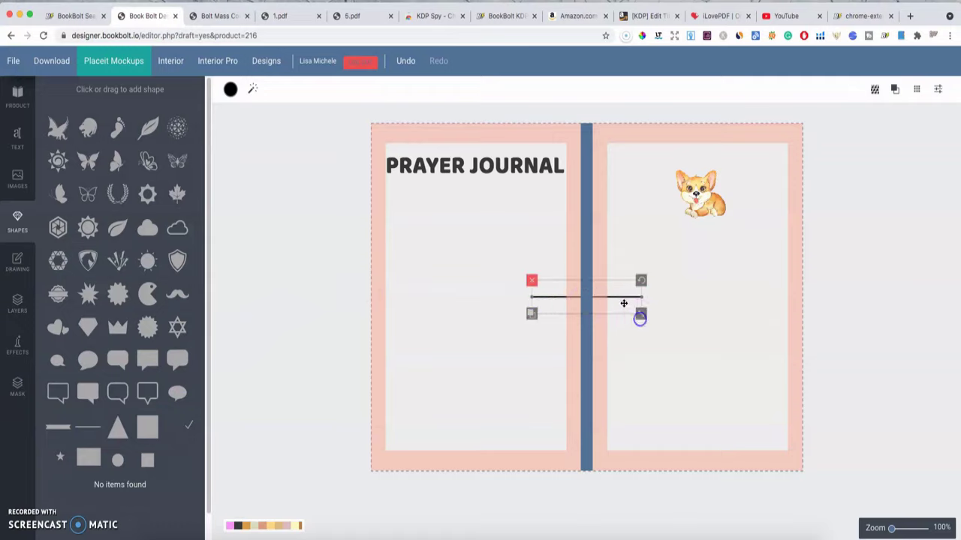
left_click_drag(623, 303, 534, 208)
left_click_drag(463, 208, 479, 208)
- Fine-tune the line's position below the title and move the corgi to the upper-left corner of the right page
left_click(402, 224)
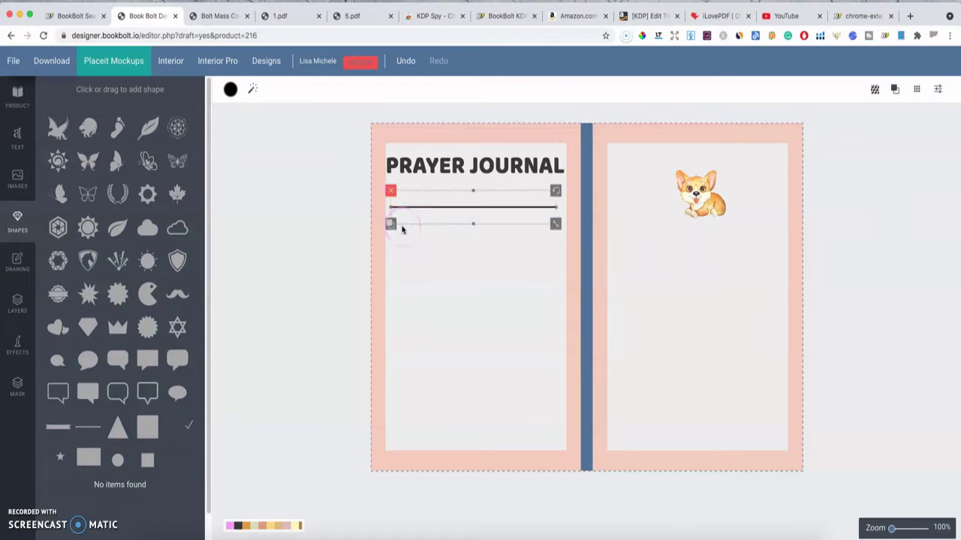
left_click(478, 253)
left_click(452, 269)
left_click(446, 254)
left_click_drag(471, 206, 471, 206)
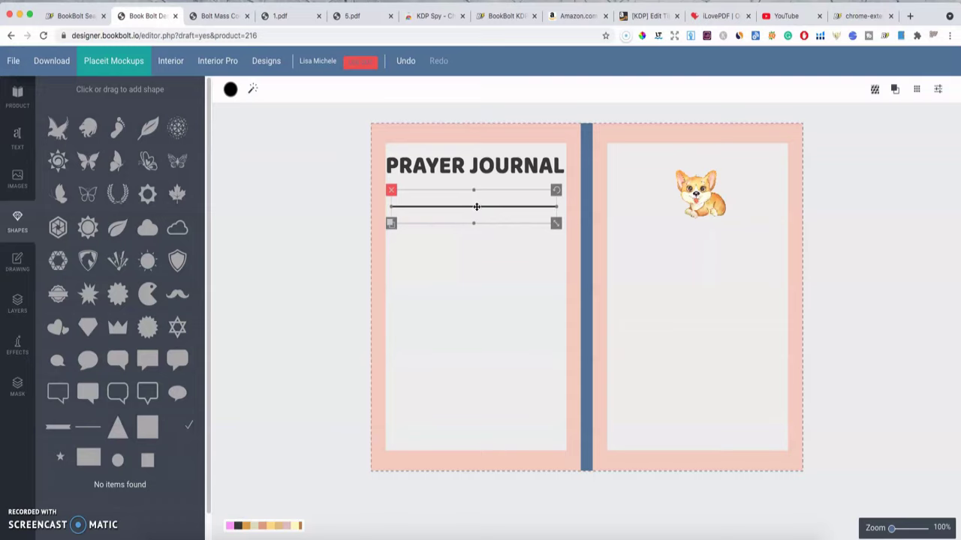
left_click(462, 242)
left_click_drag(697, 190, 639, 175)
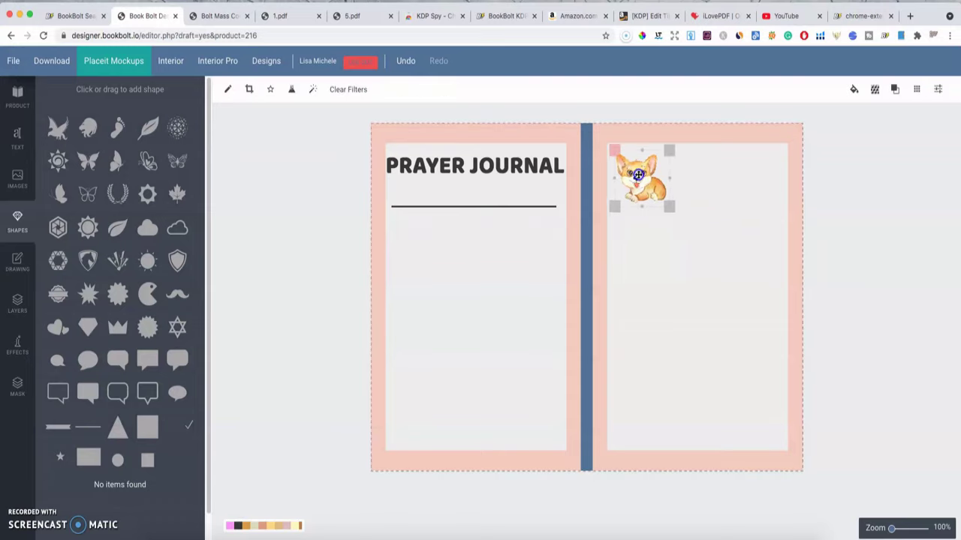
- Duplicate the line and place the copy directly beneath the first as a second writing line
left_click(468, 208)
left_click(435, 213)
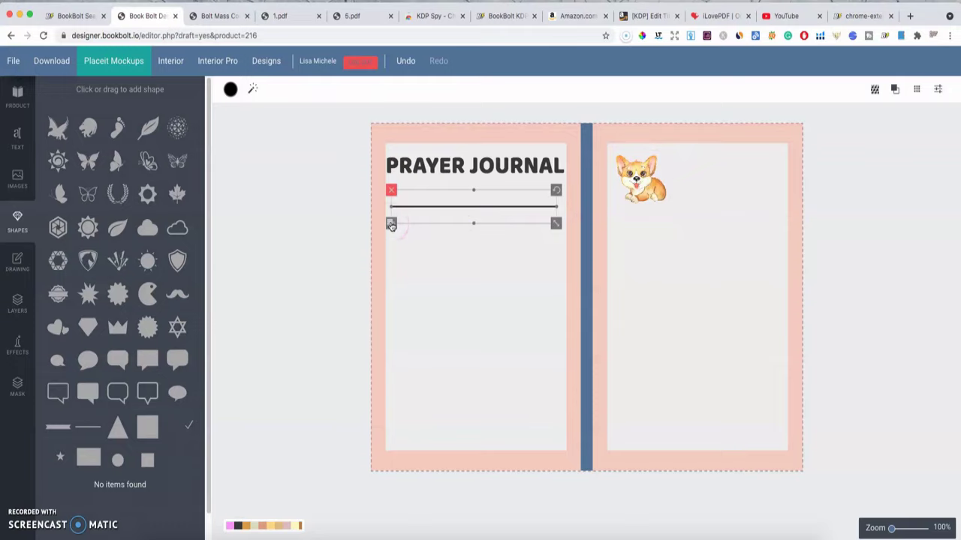
left_click(428, 248)
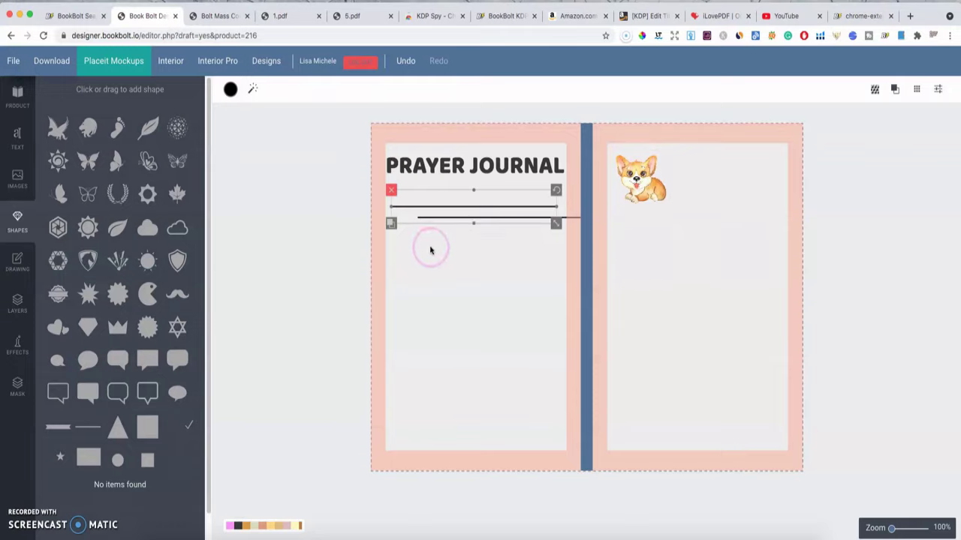
left_click(478, 218)
left_click_drag(495, 219, 418, 273)
- Duplicate the second line and its copy to make evenly spaced third and fourth writing lines
left_click(393, 244)
left_click(497, 247)
left_click(443, 284)
left_click(412, 249)
left_click(393, 268)
left_click(487, 267)
left_click(420, 303)
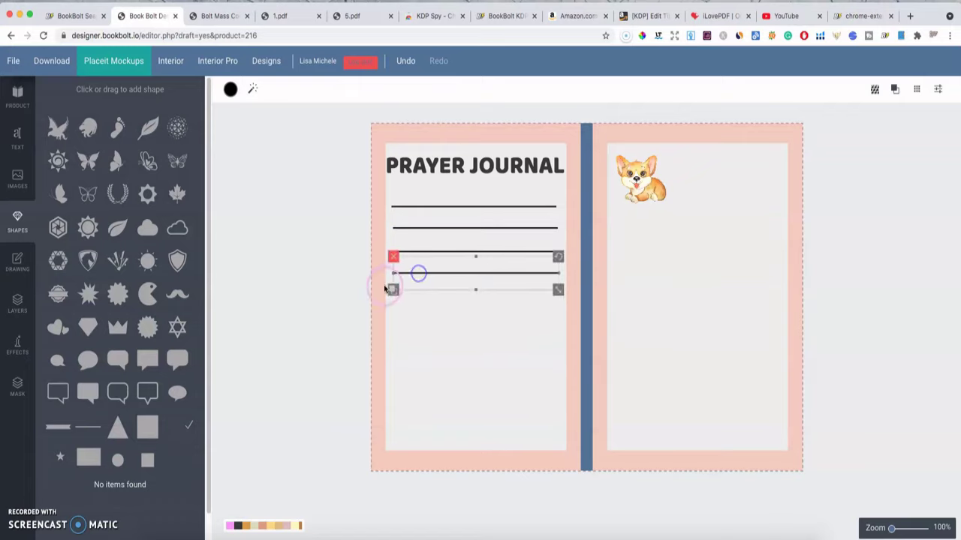
- Add the fifth and sixth writing lines as duplicates, keeping the same spacing down the left page
left_click_drag(496, 292, 443, 352)
left_click(394, 314)
left_click(457, 346)
left_click(398, 340)
left_click(413, 320)
- Duplicate the sixth line and its copy to place the seventh and eighth writing lines below it
left_click(394, 334)
left_click(446, 361)
left_click(428, 342)
left_click(395, 357)
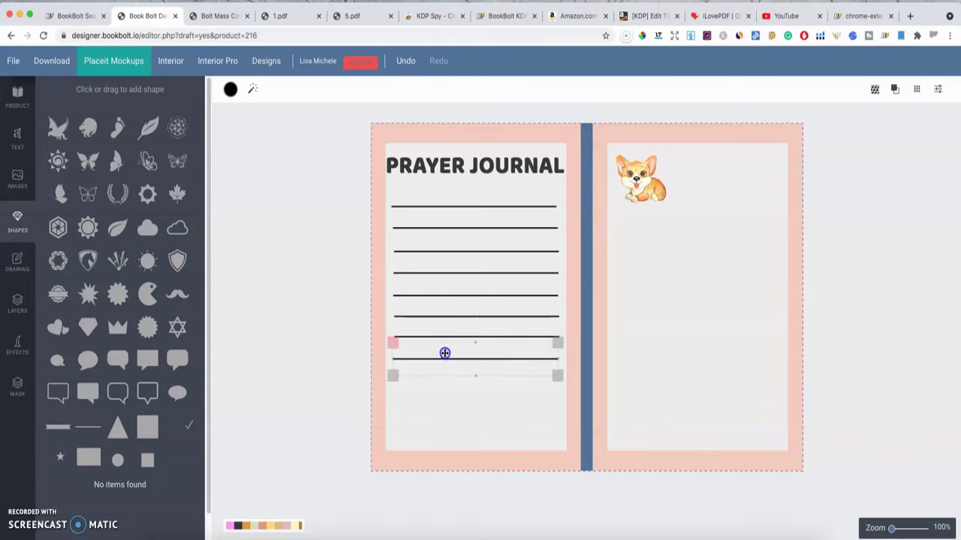
left_click(427, 377)
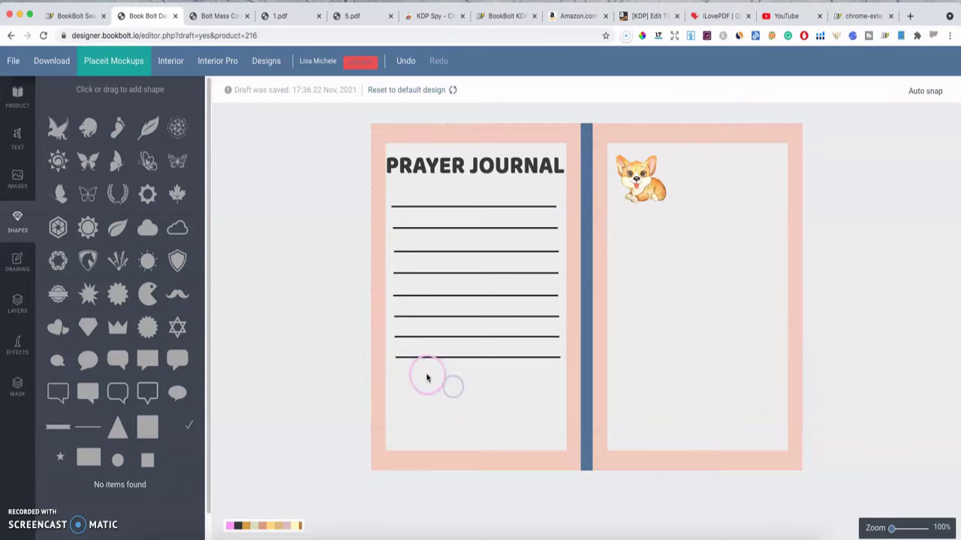
left_click(432, 359)
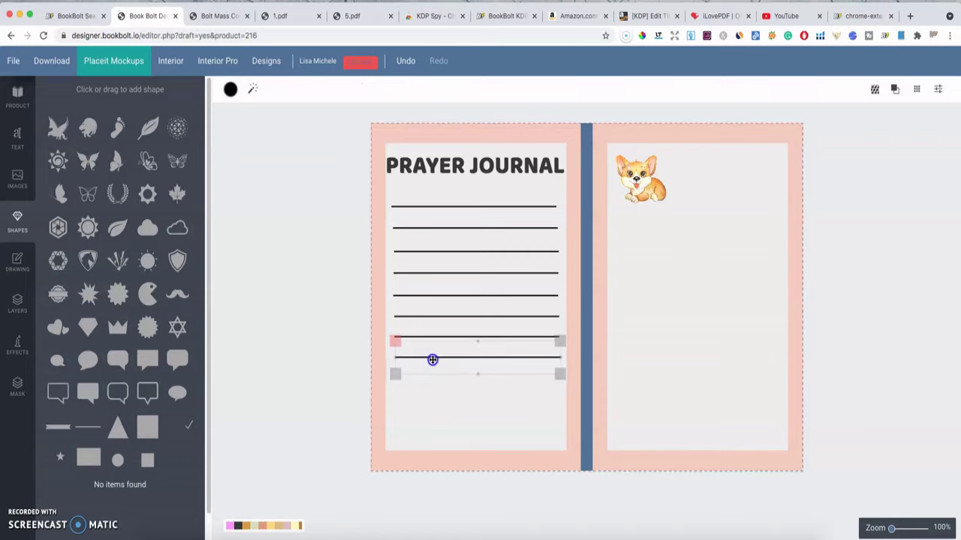
left_click(663, 274)
left_click(458, 247)
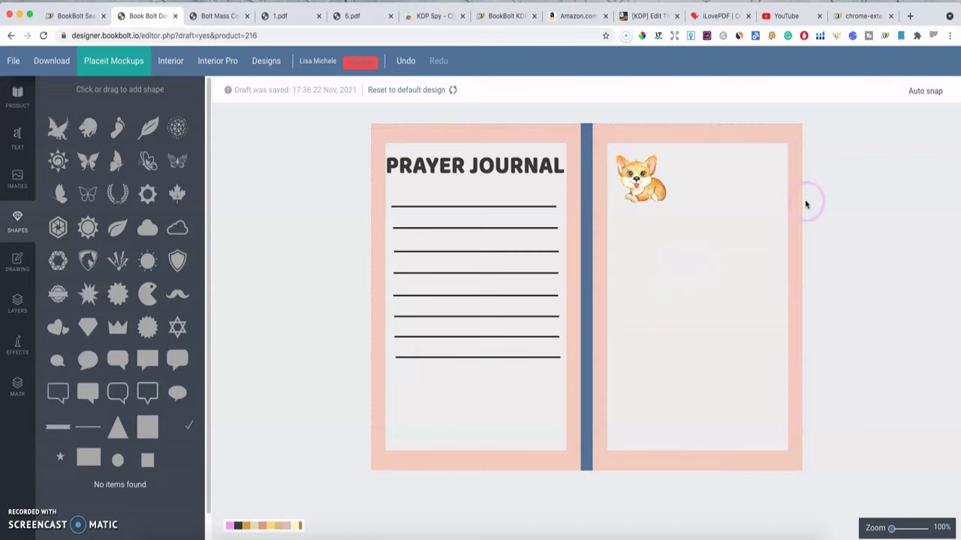
- Turn on auto snap mode and realign the two lowest writing lines with the lines above them
left_click(923, 90)
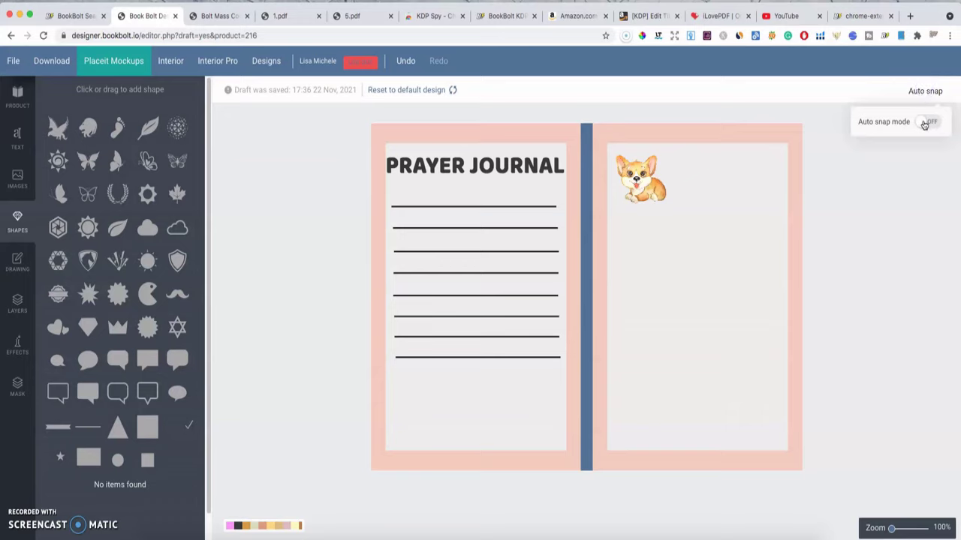
left_click(930, 125)
left_click(754, 211)
left_click(450, 416)
left_click(487, 355)
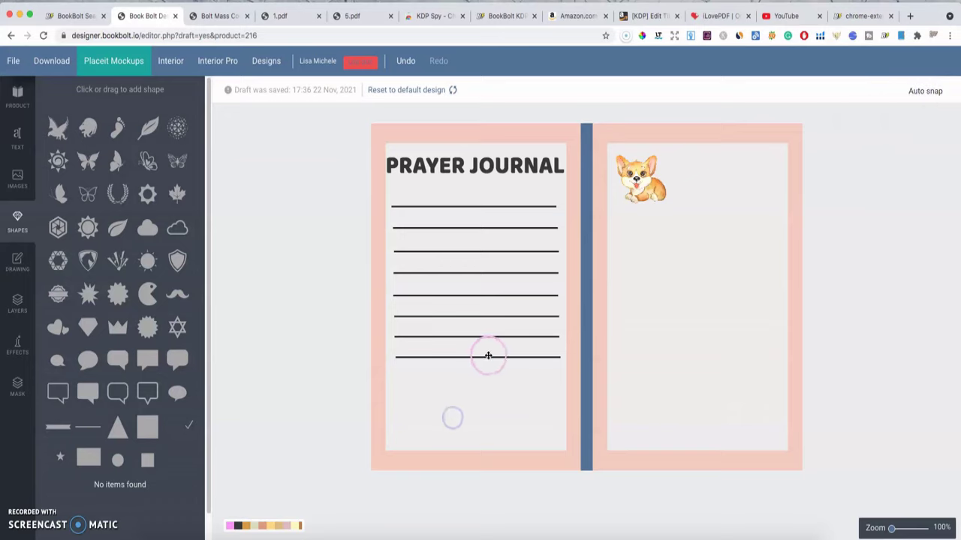
left_click_drag(486, 357, 486, 357)
left_click(477, 384)
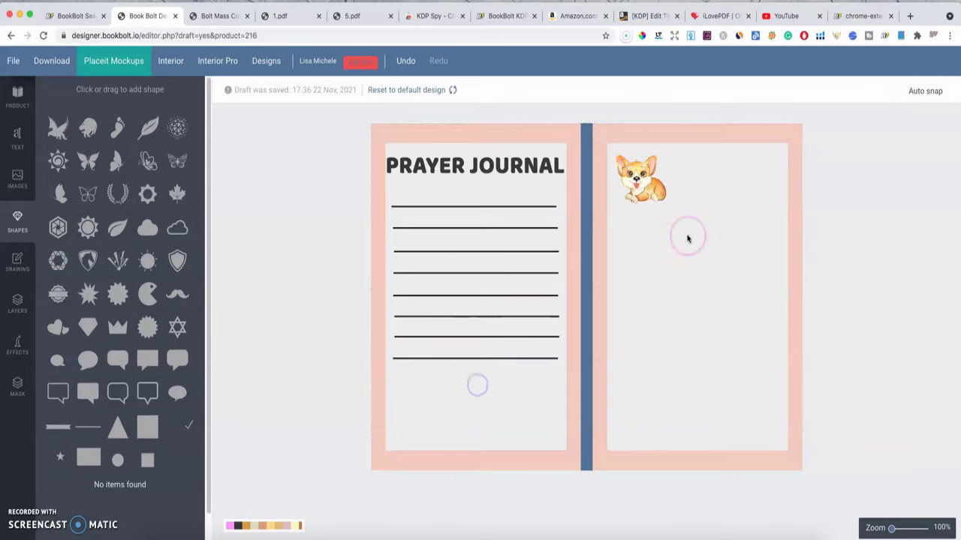
left_click(493, 337)
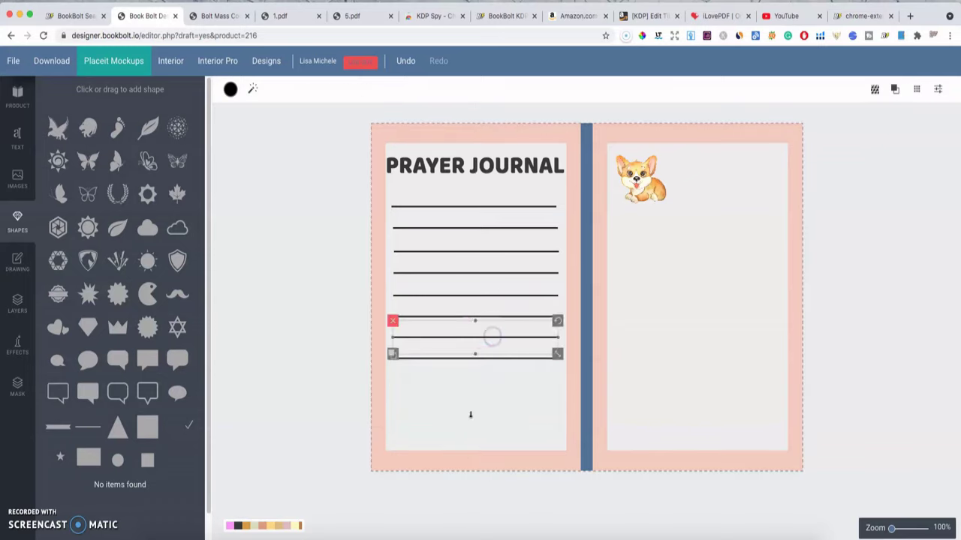
left_click(468, 457)
- Duplicate the lowest line and align the copy beneath it as the ninth writing line
left_click(474, 364)
left_click(393, 376)
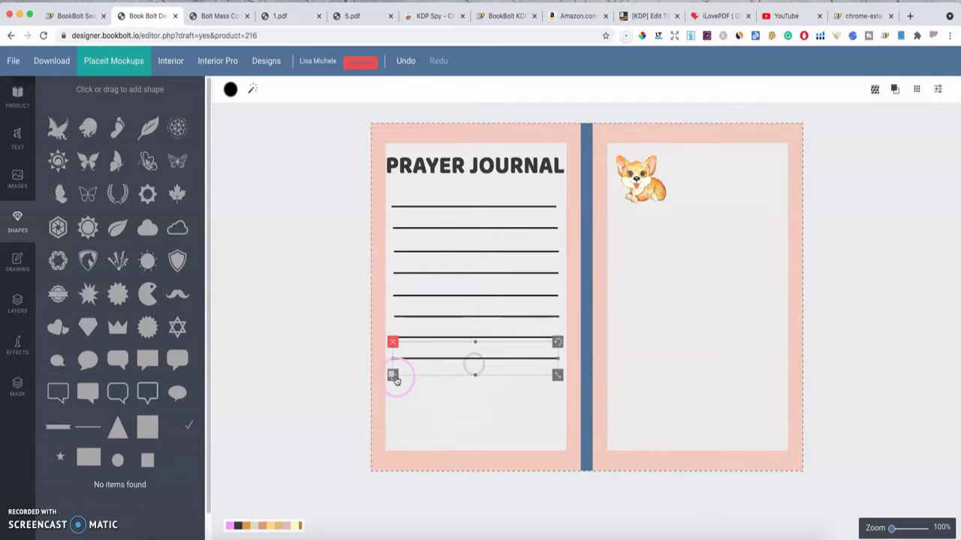
mouse_move(475, 377)
left_mouse_down()
mouse_move(470, 386)
mouse_move(457, 377)
left_mouse_up()
left_click(439, 411)
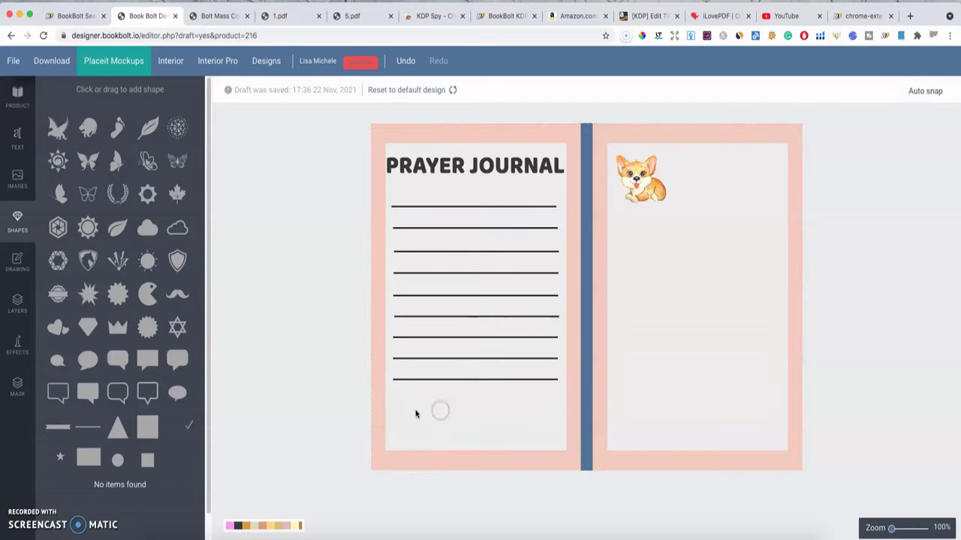
- Shrink and centre the PRAYER JOURNAL title, and place a smaller corgi below the last line in the left page's lower-left corner
left_click(512, 170)
left_click_drag(568, 181, 520, 167)
left_click_drag(640, 180, 417, 412)
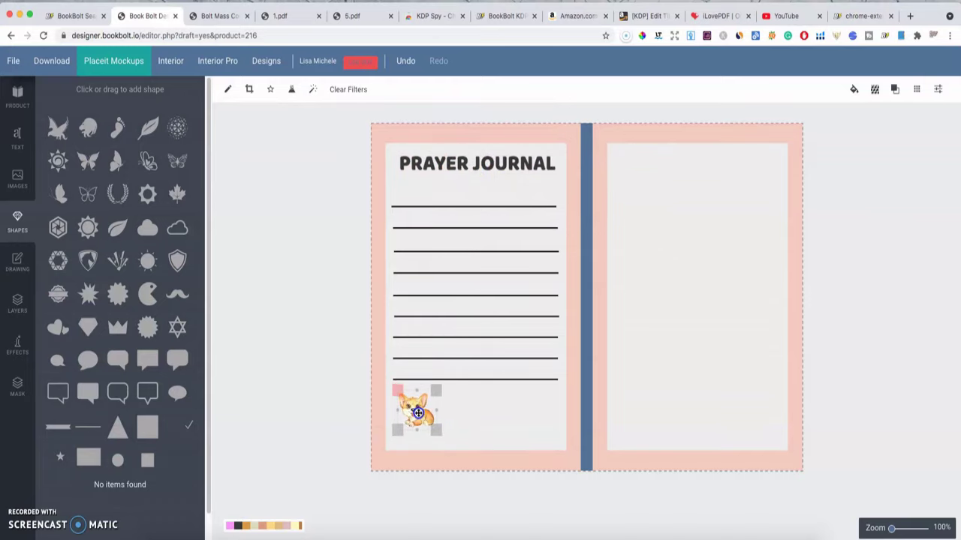
left_click(629, 171)
- Duplicate the PRAYER JOURNAL title and centre the copy at the top of the right page
left_click(506, 168)
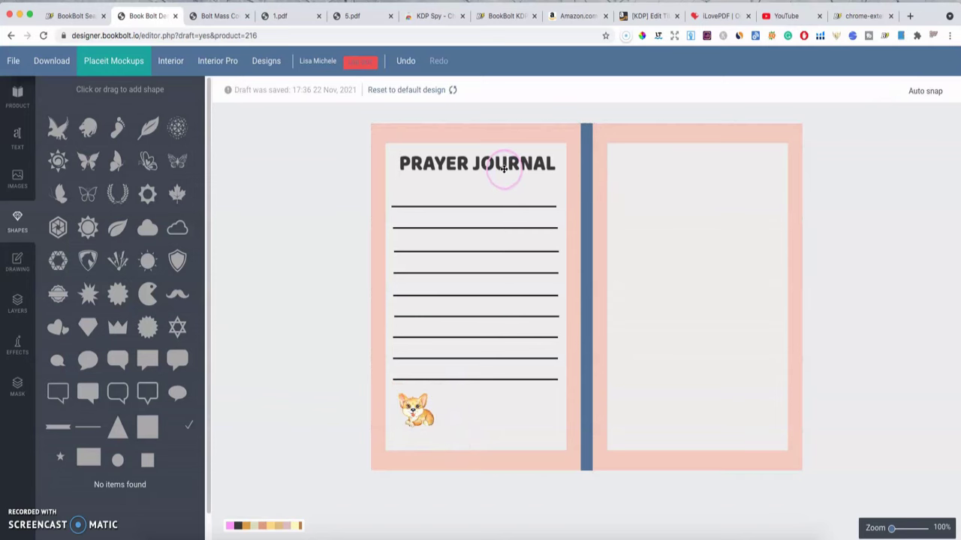
left_click(397, 180)
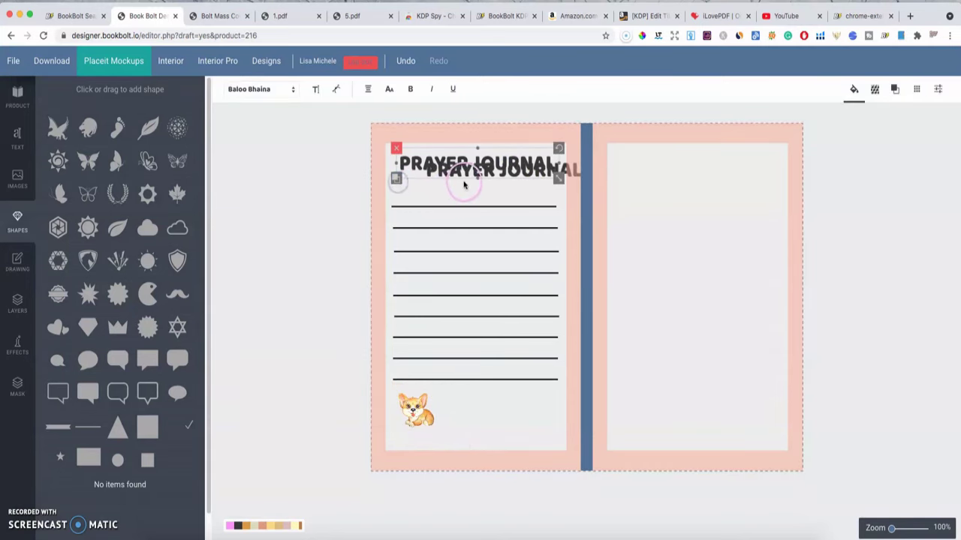
left_click(480, 188)
left_click_drag(487, 169, 680, 160)
- Replace the copied title's text on the right page with Notes
double_click(681, 160)
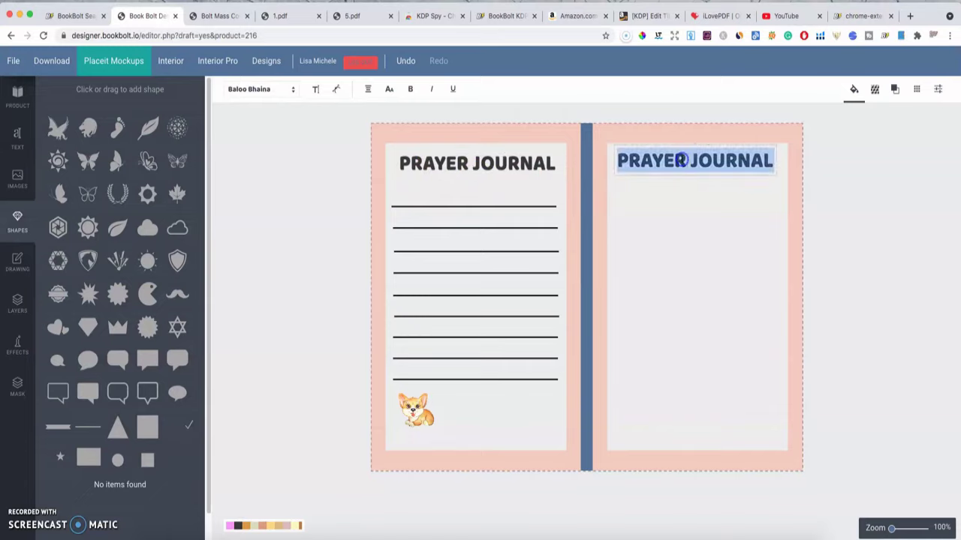
type("n")
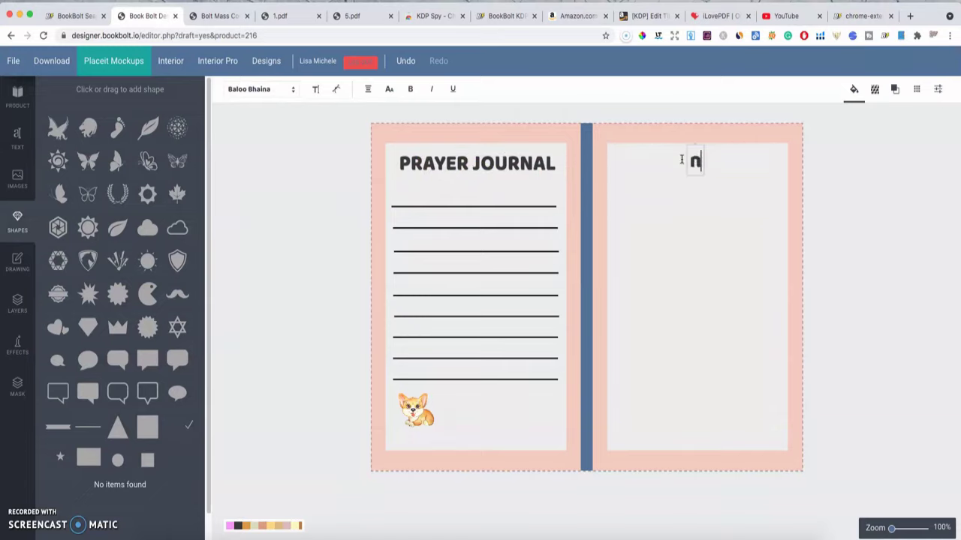
type("otes")
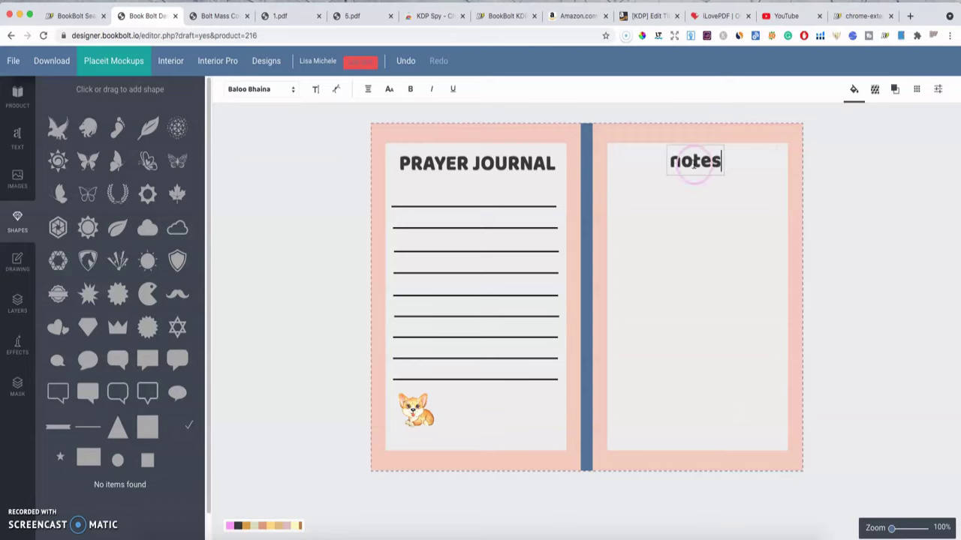
double_click(711, 159)
left_click(680, 160)
key("BackSpace")
type("N")
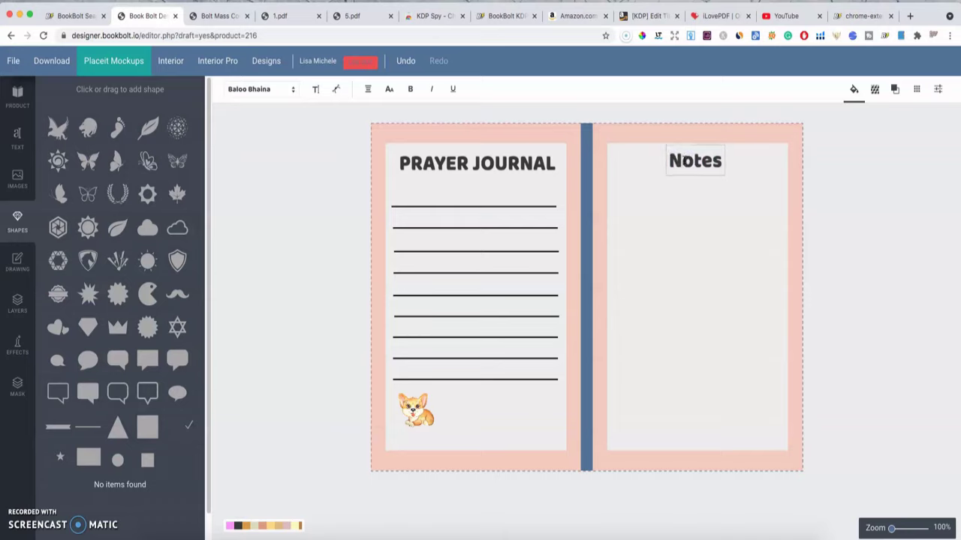
- Add a square shape to the spread and enlarge it
left_click(701, 214)
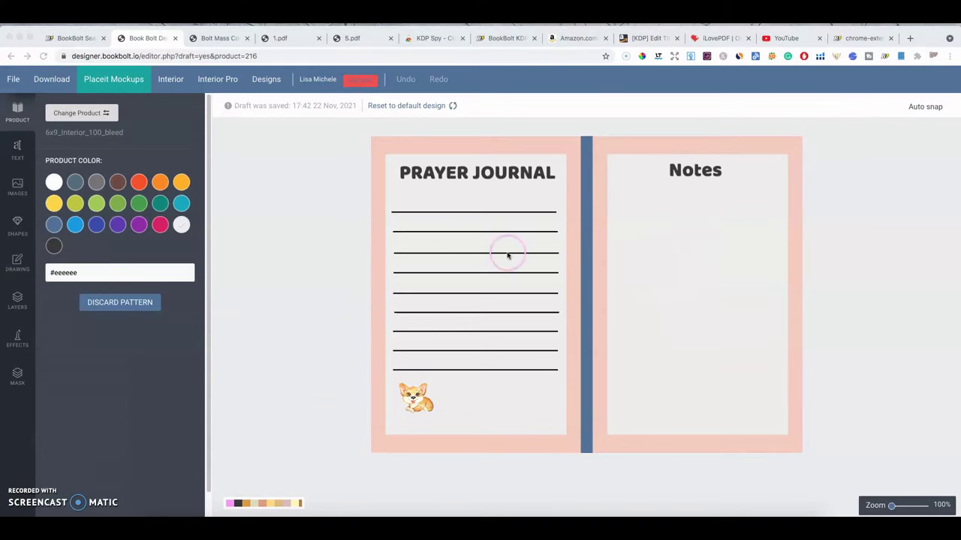
left_click(18, 227)
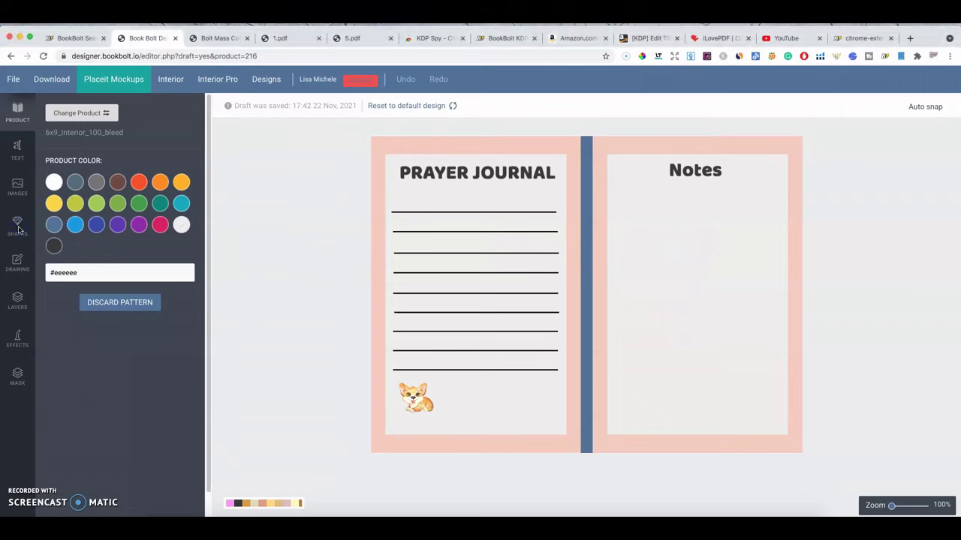
left_click(14, 228)
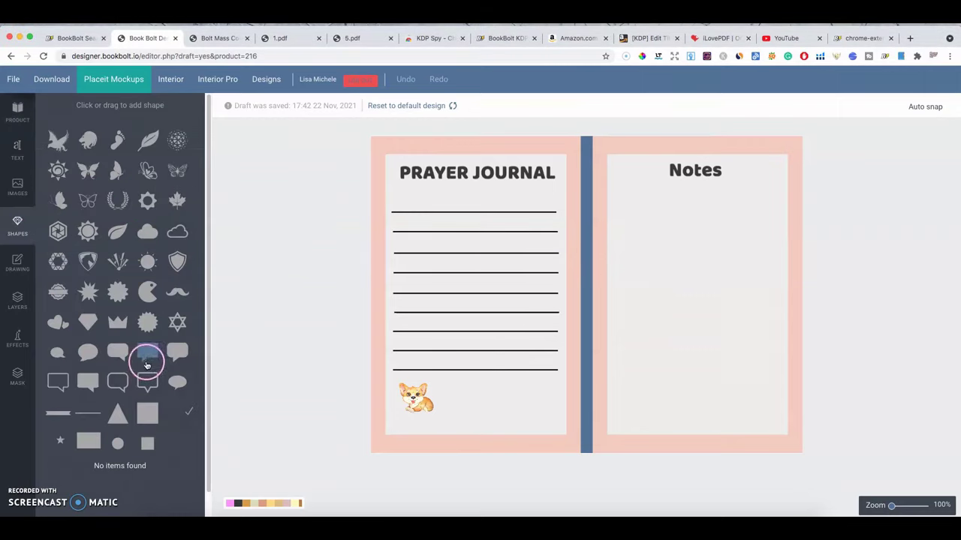
left_click(86, 416)
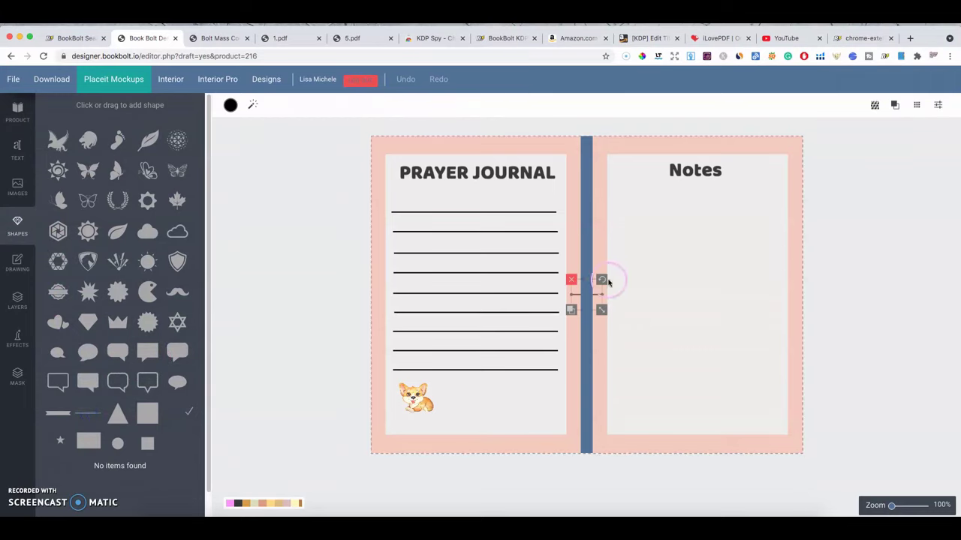
key("Delete")
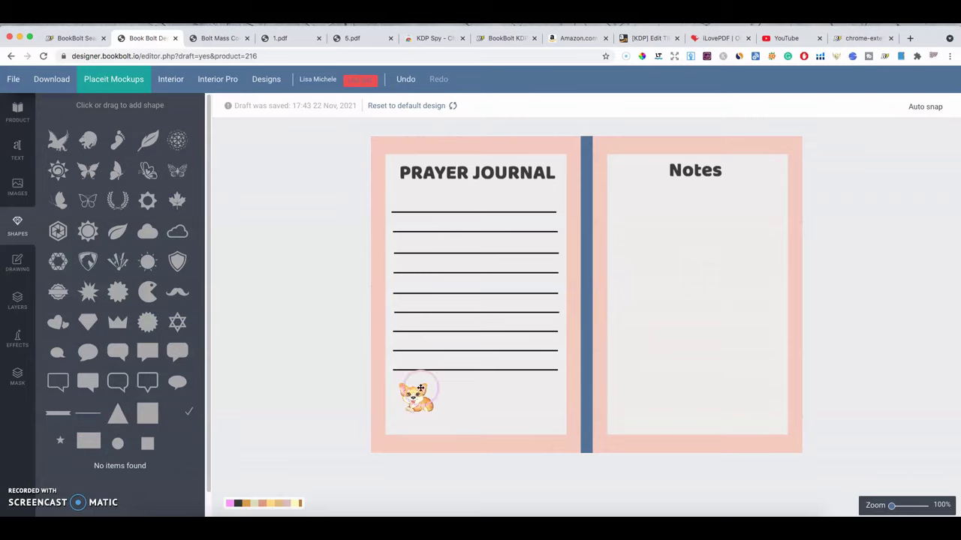
left_click(148, 413)
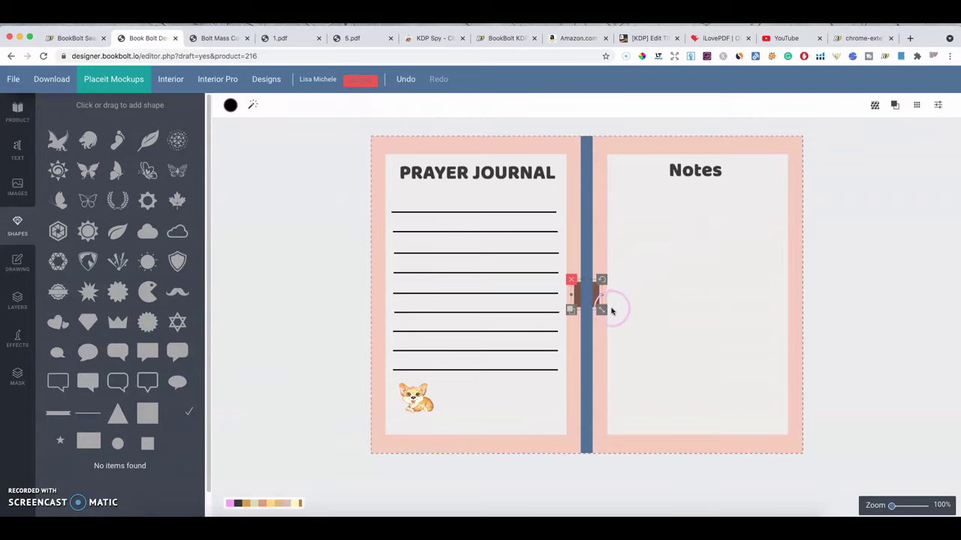
left_click_drag(602, 310, 651, 393)
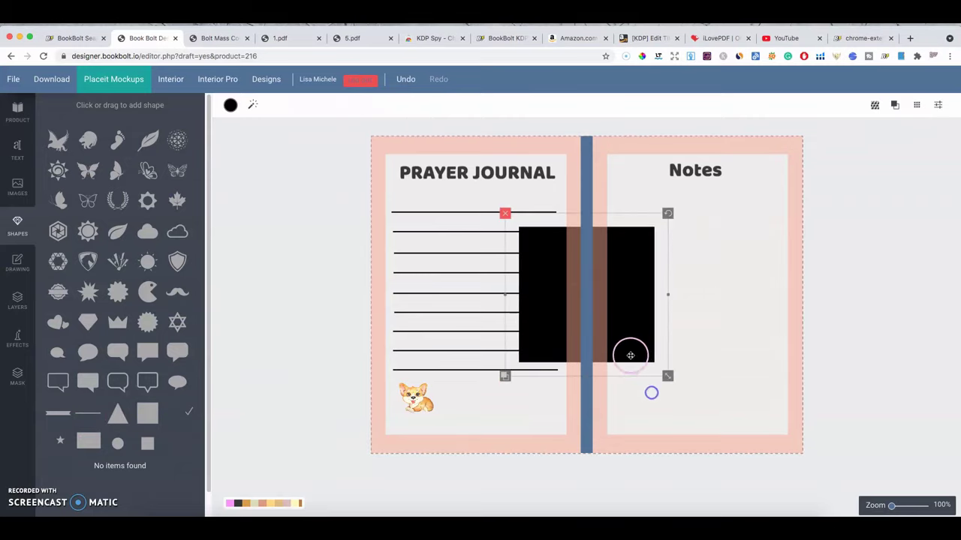
- Place the square on the right page and stretch it into a tall rectangle beneath the Notes title
left_click_drag(631, 355, 738, 304)
left_click_drag(697, 344, 695, 378)
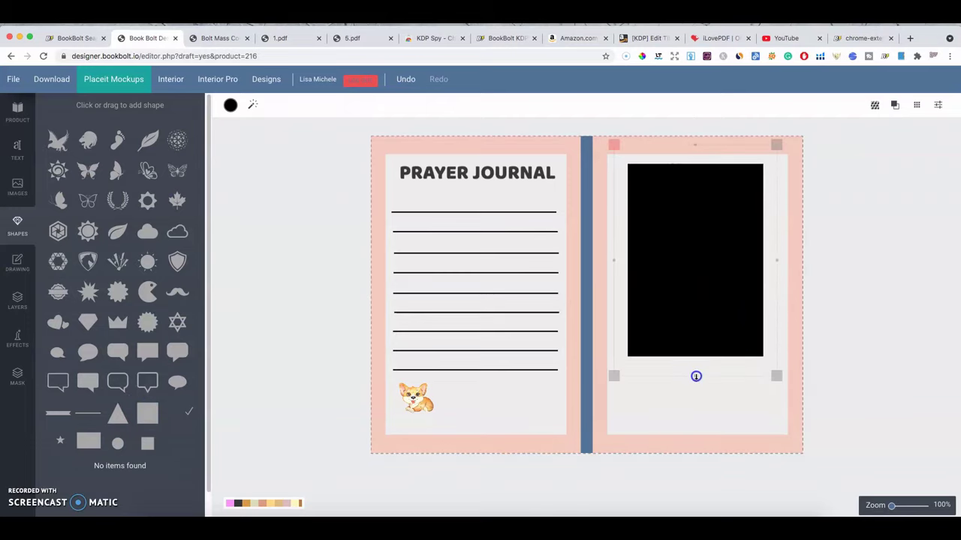
left_click_drag(698, 320, 700, 334)
left_click_drag(702, 370, 702, 370)
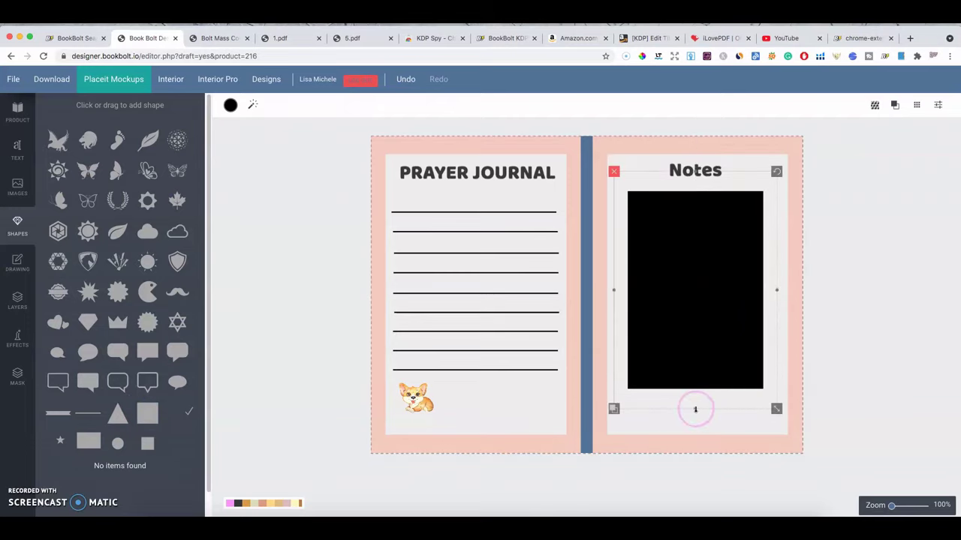
left_click_drag(695, 410, 697, 412)
left_click_drag(683, 316, 682, 313)
- Fill the rectangle beneath the Notes title with yellow #ffd970
left_click(325, 181)
left_click(238, 114)
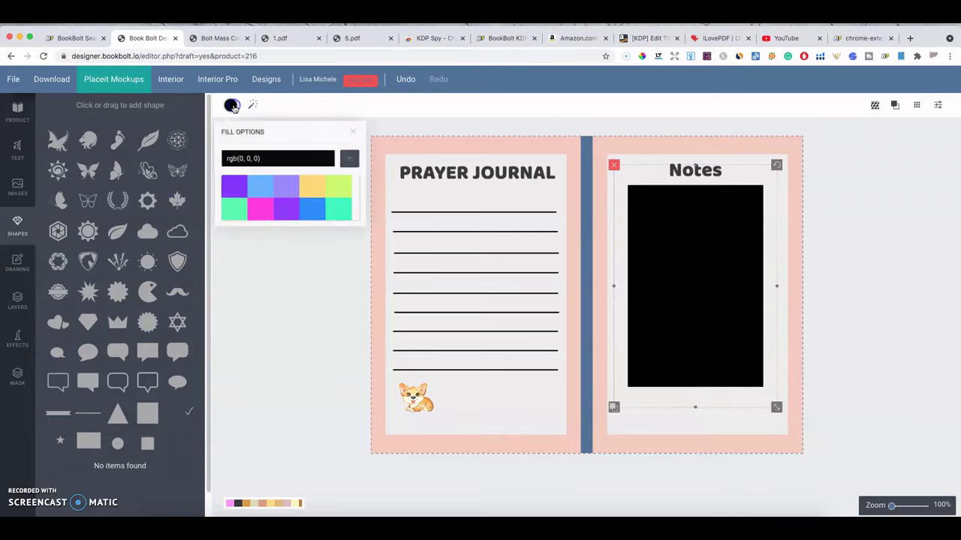
left_click(346, 185)
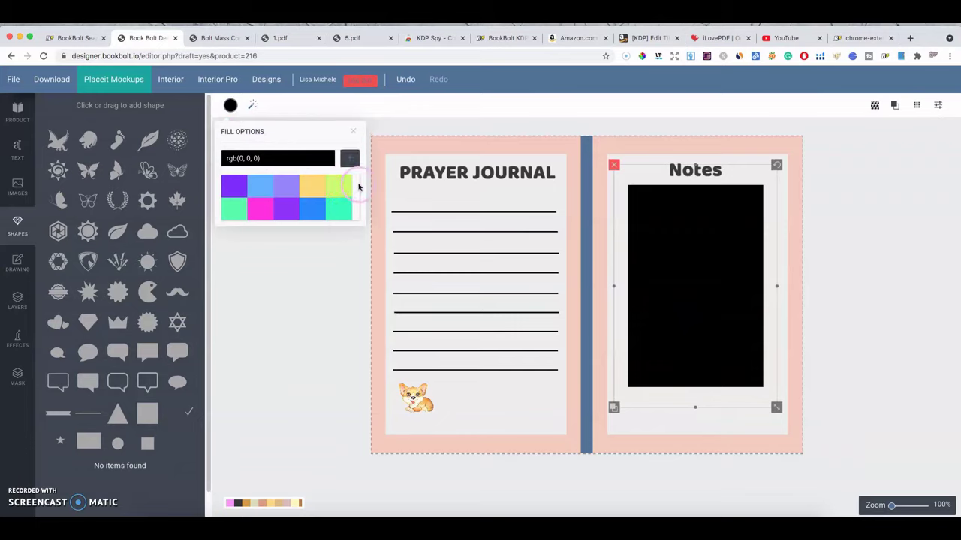
left_click(320, 192)
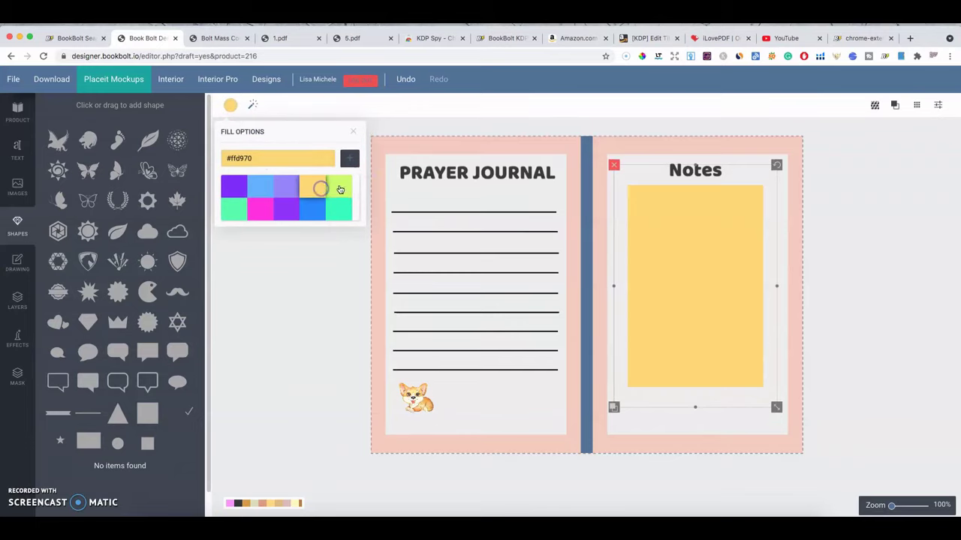
- Change the rectangle's fill to pale cream #fffcf2 with a custom colour
left_click(285, 154)
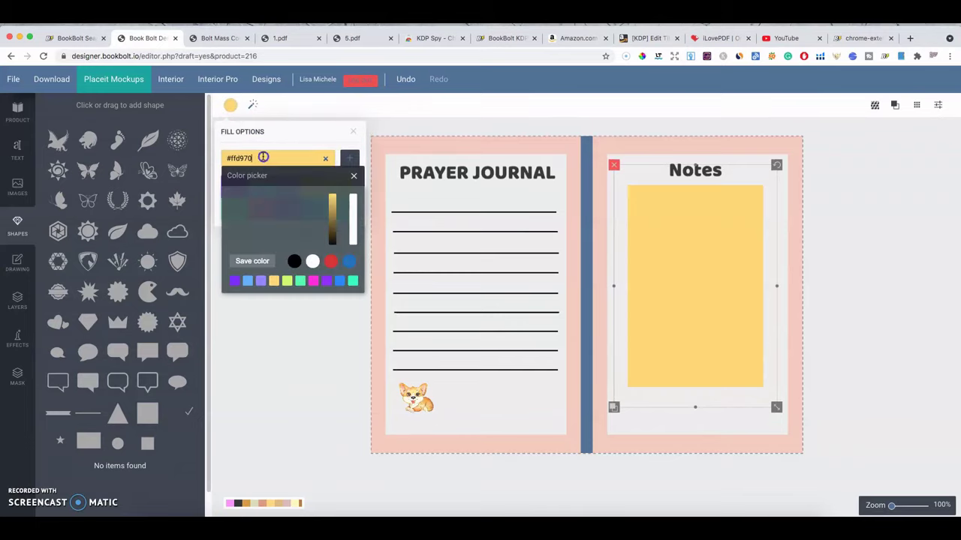
left_click(318, 228)
left_click_drag(317, 228, 292, 239)
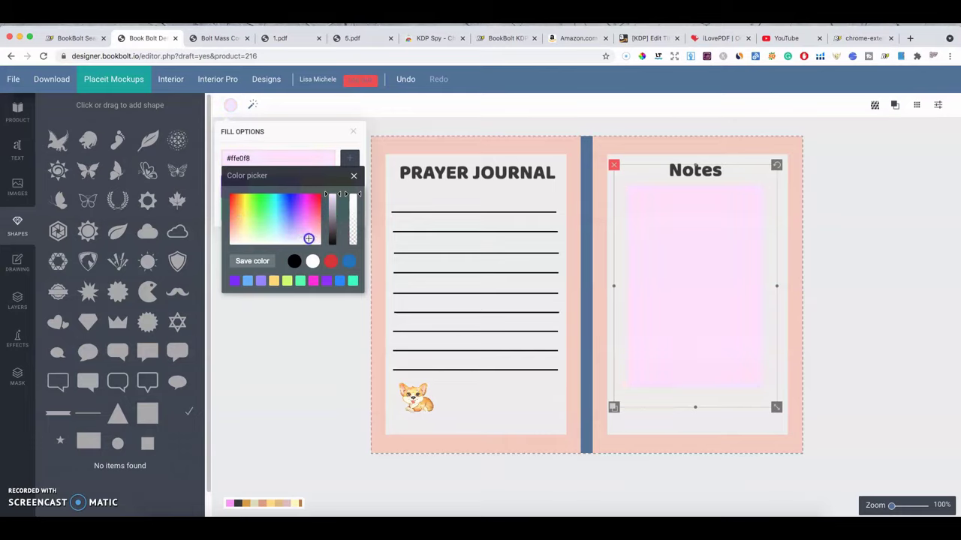
left_click(248, 238)
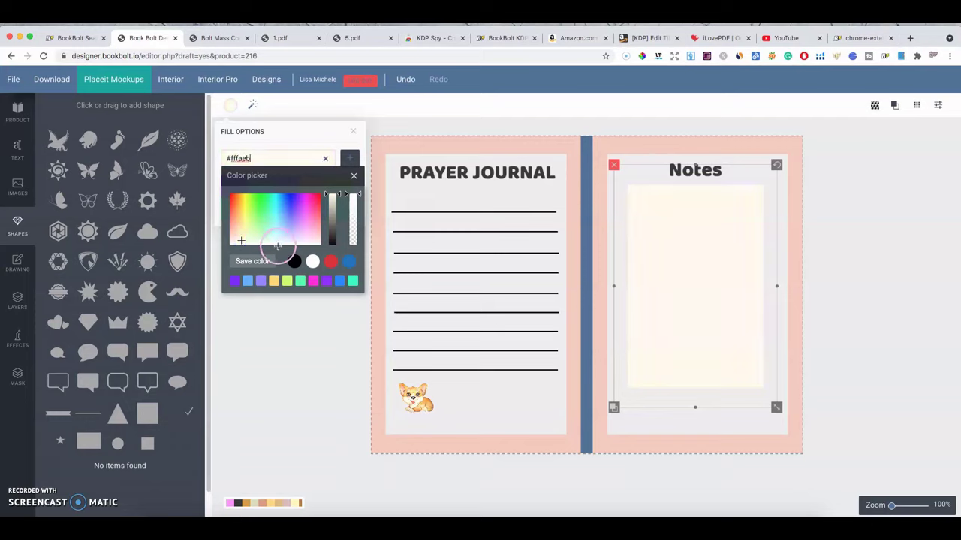
mouse_move(261, 236)
left_mouse_down()
mouse_move(255, 204)
mouse_move(301, 198)
mouse_move(263, 214)
mouse_move(244, 243)
left_mouse_up()
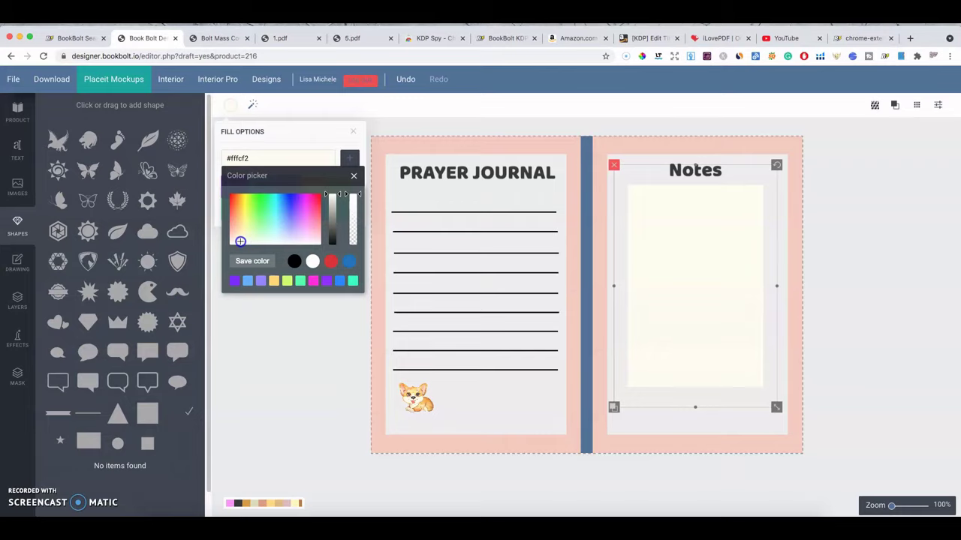
- Darken the rectangle's fill to light grey #dbd8d0
left_click(293, 261)
left_click(336, 241)
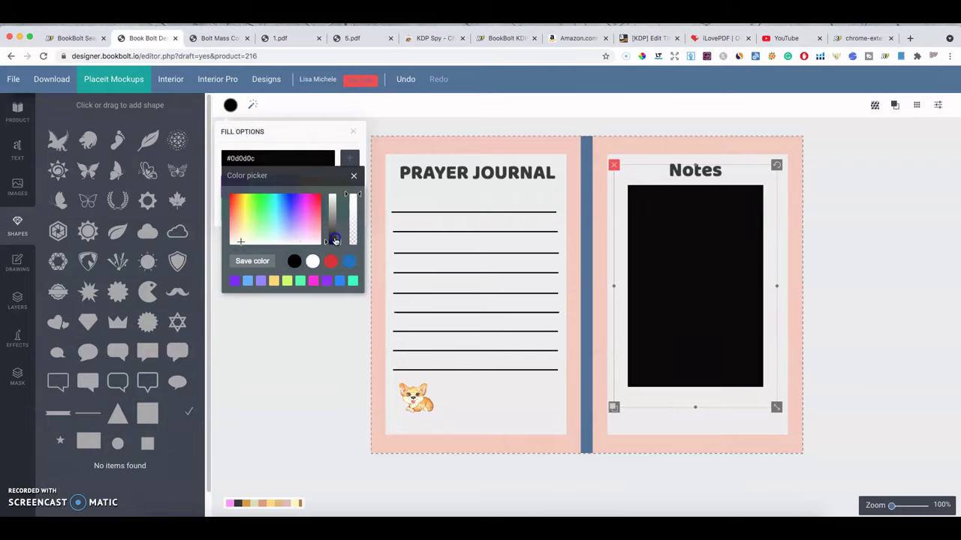
left_click_drag(336, 240, 335, 202)
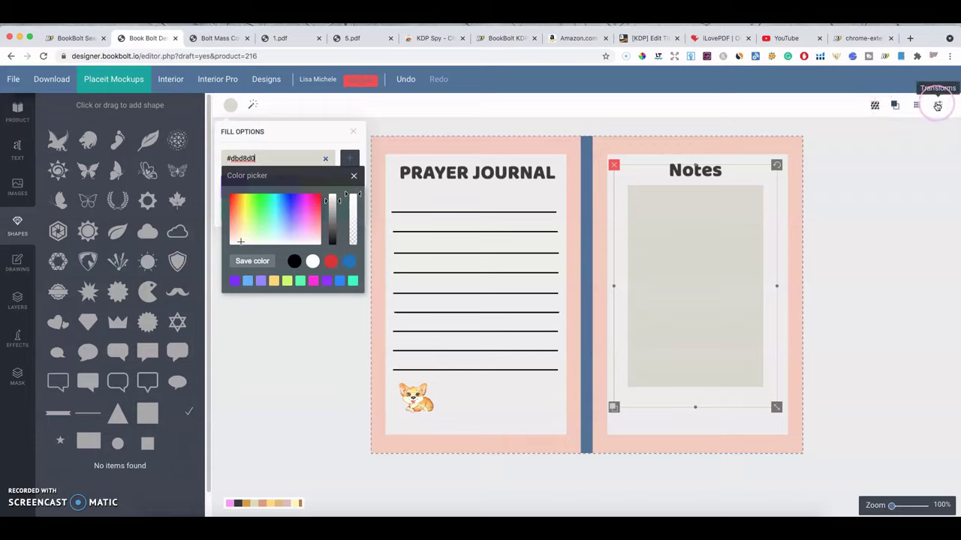
left_click(726, 241)
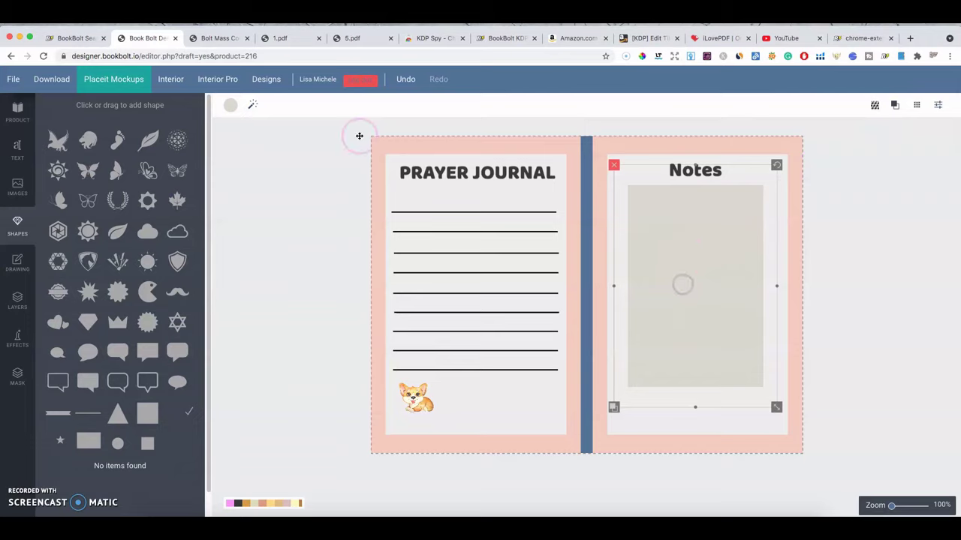
- Set the rectangle's fill to a translucent light grey, rgba(212, 209, 201, 0.32)
left_click(231, 105)
left_click(313, 160)
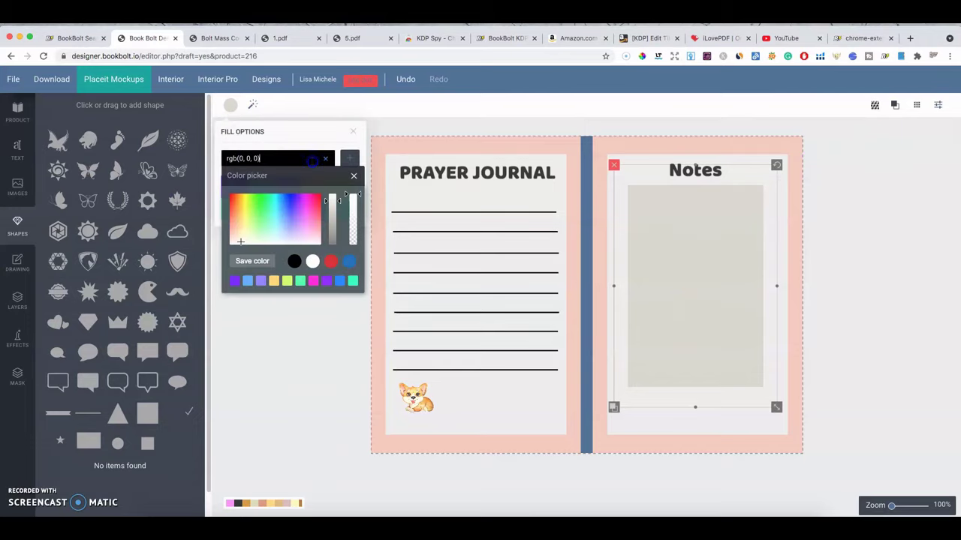
left_click_drag(330, 217, 338, 198)
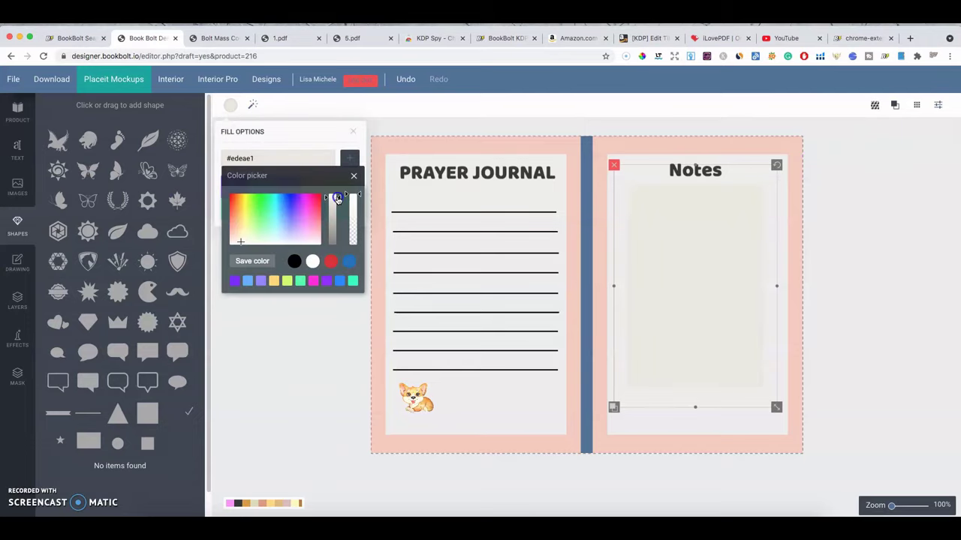
left_click(295, 260)
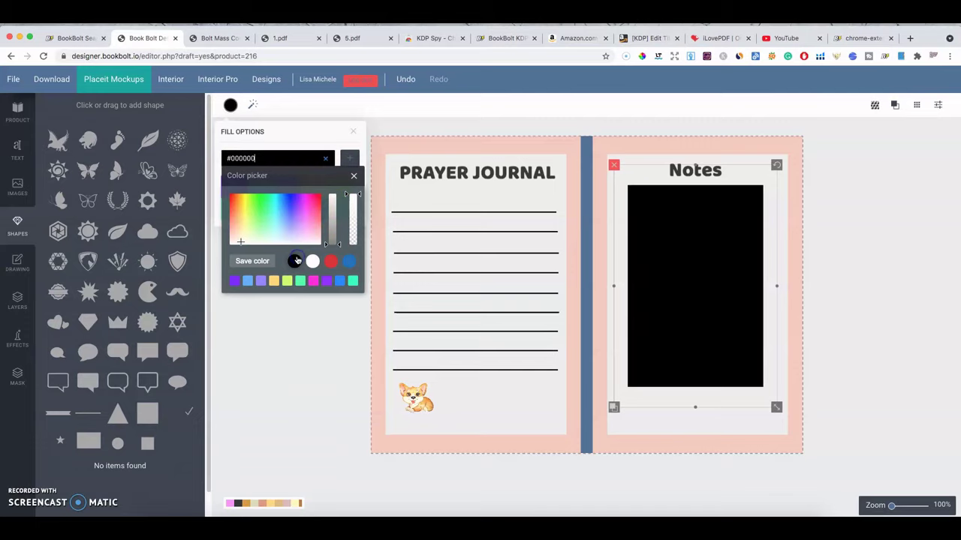
left_click_drag(332, 236, 357, 218)
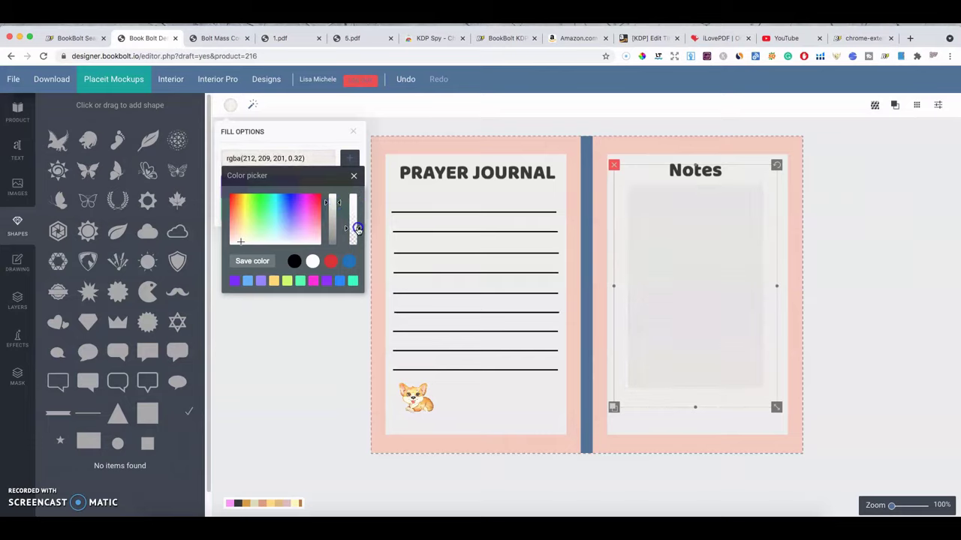
left_click(836, 220)
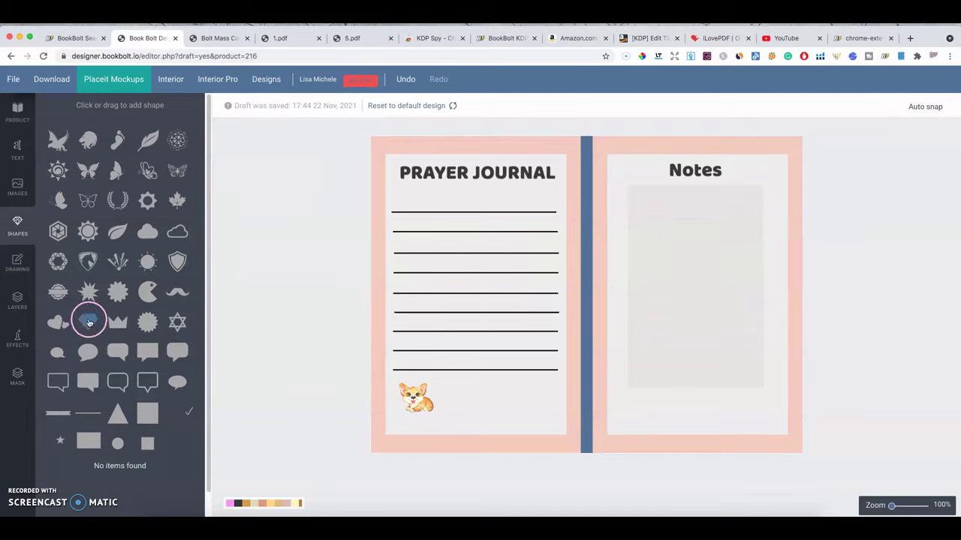
- Add the solid butterfly shape and place it enlarged over the upper part of the grey rectangle
scroll(96, 264, "down", 1)
left_click(96, 264)
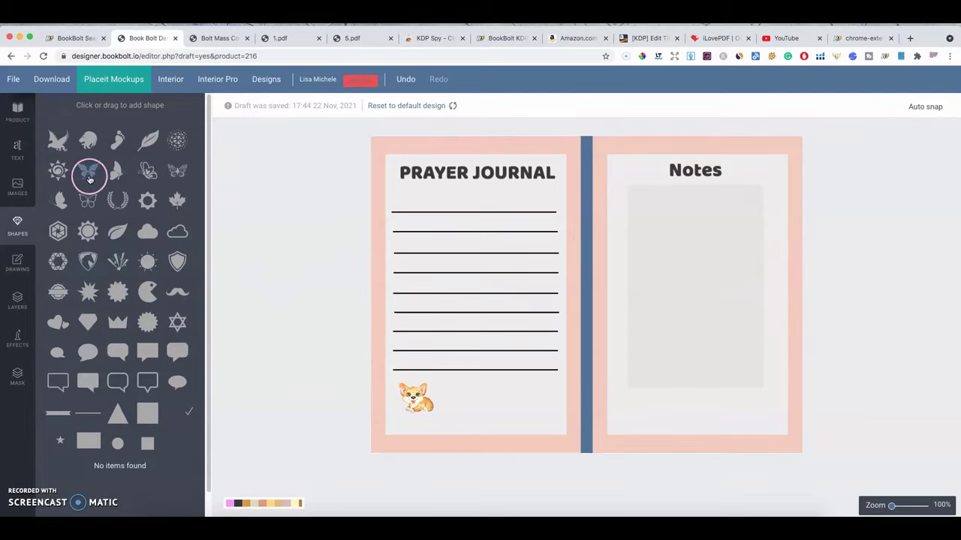
left_click_drag(88, 173, 747, 320)
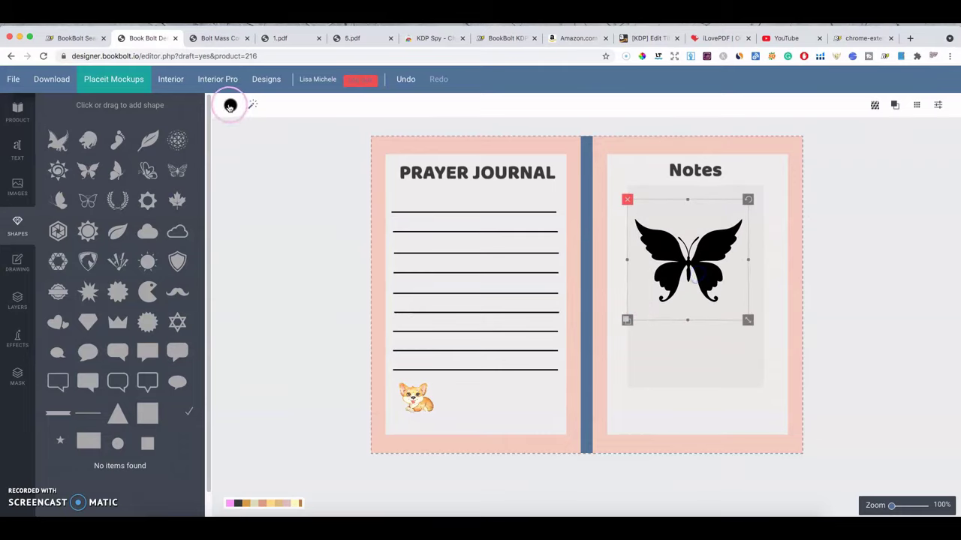
- Recolour the butterfly a translucent yellow-green, rgba(221, 255, 87, 0.33)
left_click(230, 106)
left_click(257, 208)
left_click(315, 164)
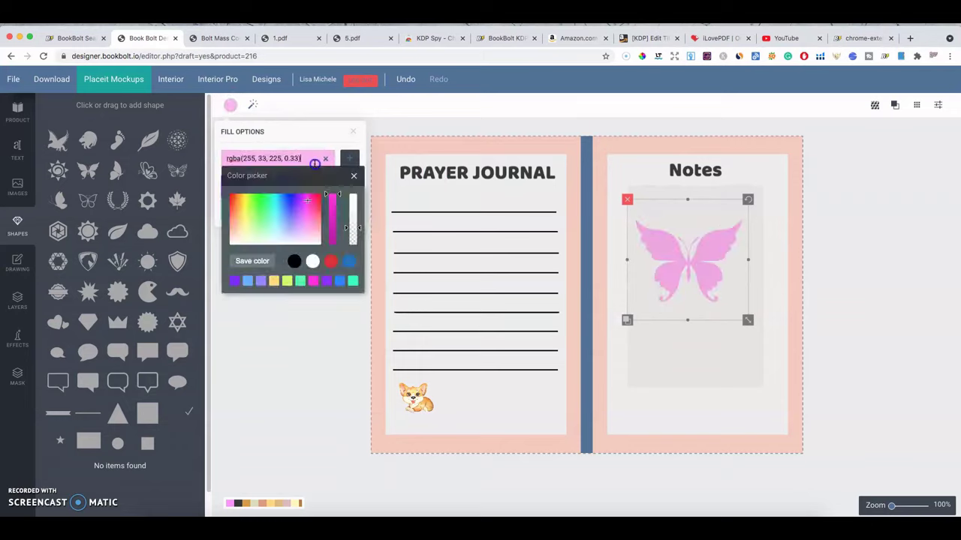
left_click(272, 221)
left_click(248, 211)
left_click(691, 202)
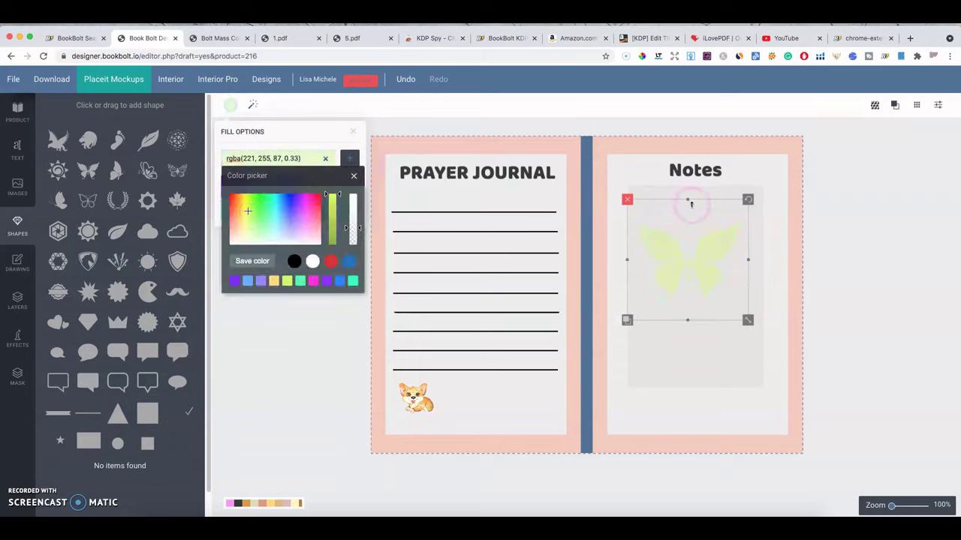
- Try several tints on the butterfly and give it a soft translucent pink fill
left_click(311, 204)
left_click(307, 210)
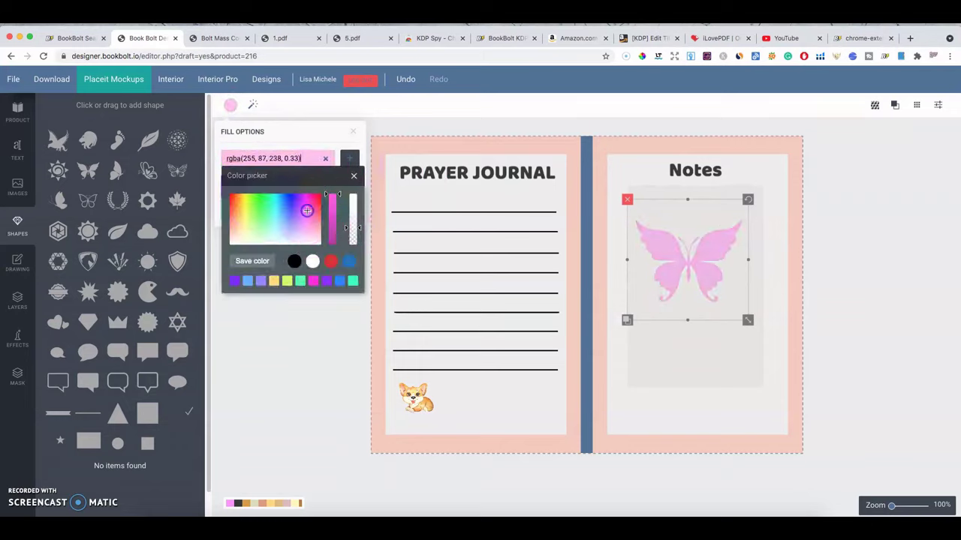
left_click(292, 207)
left_click(320, 213)
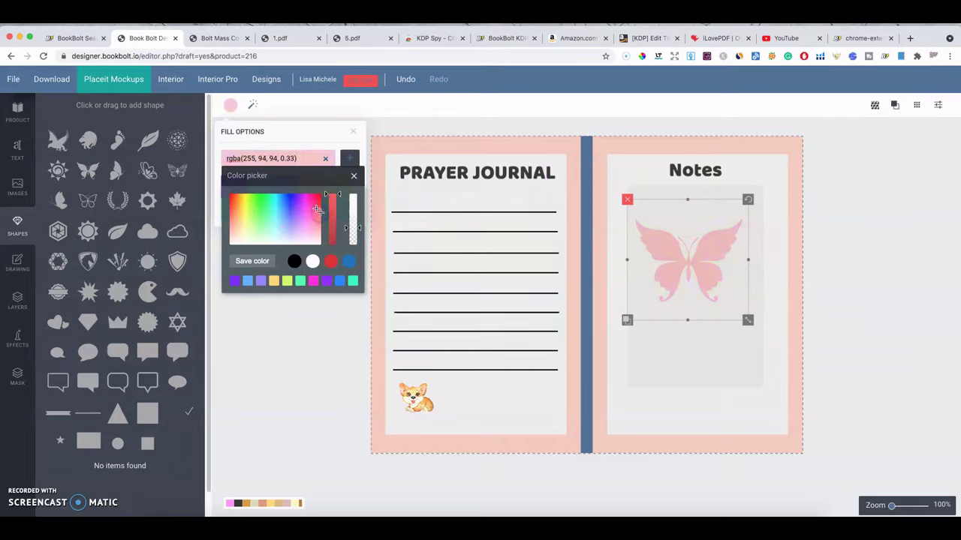
left_click(315, 205)
left_click(661, 251)
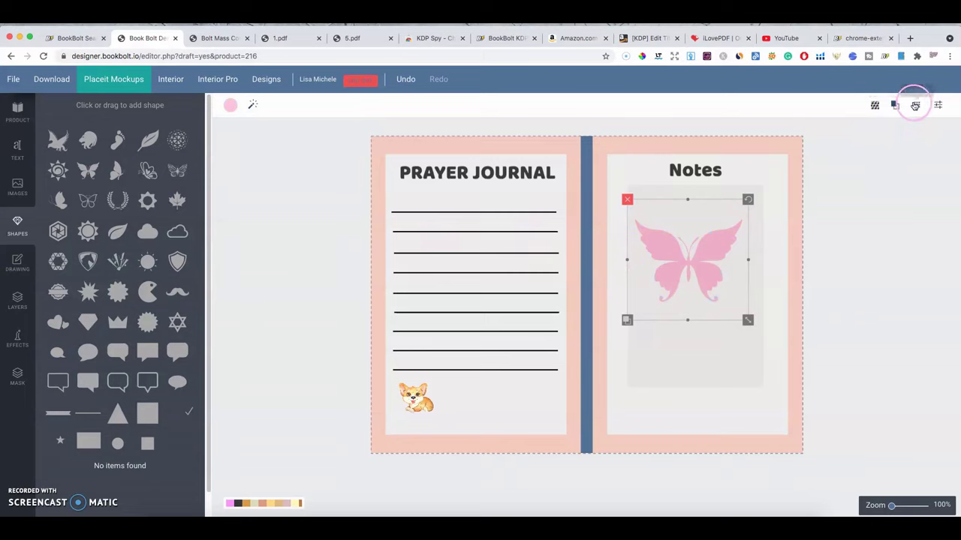
- Move the butterfly slightly down so it is centred across the grey rectangle, and open its layer position options
mouse_move(709, 255)
left_mouse_down()
mouse_move(712, 237)
mouse_move(716, 268)
left_mouse_up()
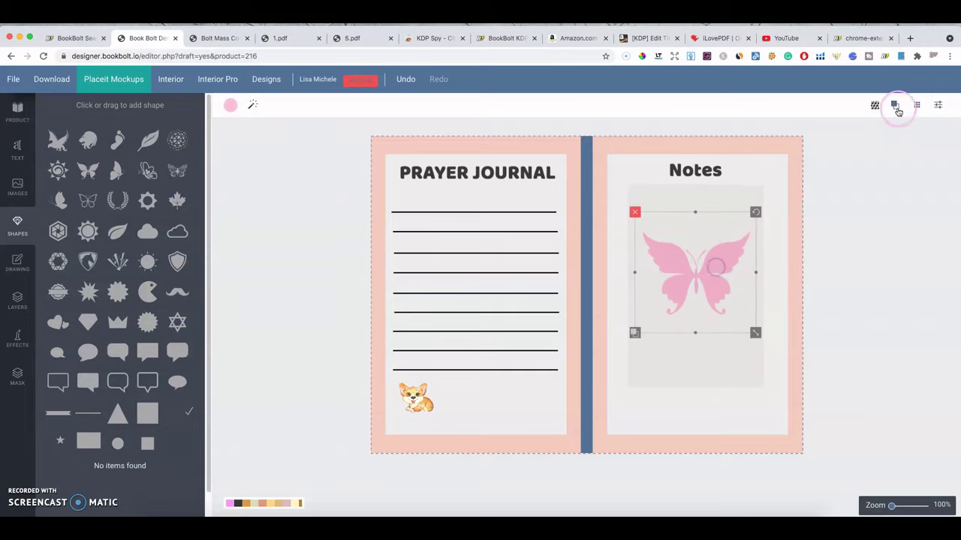
left_click(918, 106)
left_click(917, 105)
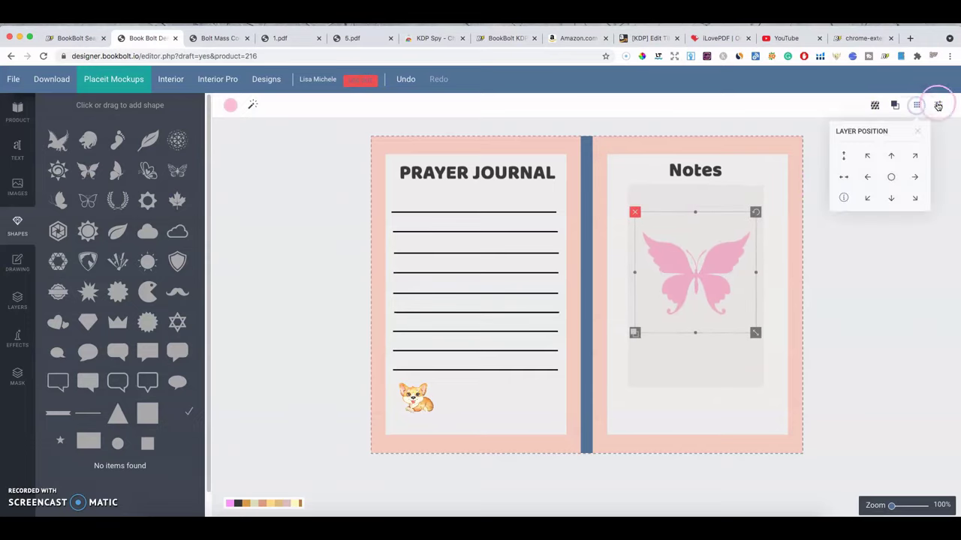
- Flip the butterfly along X and rotate it to 57°
left_click(938, 105)
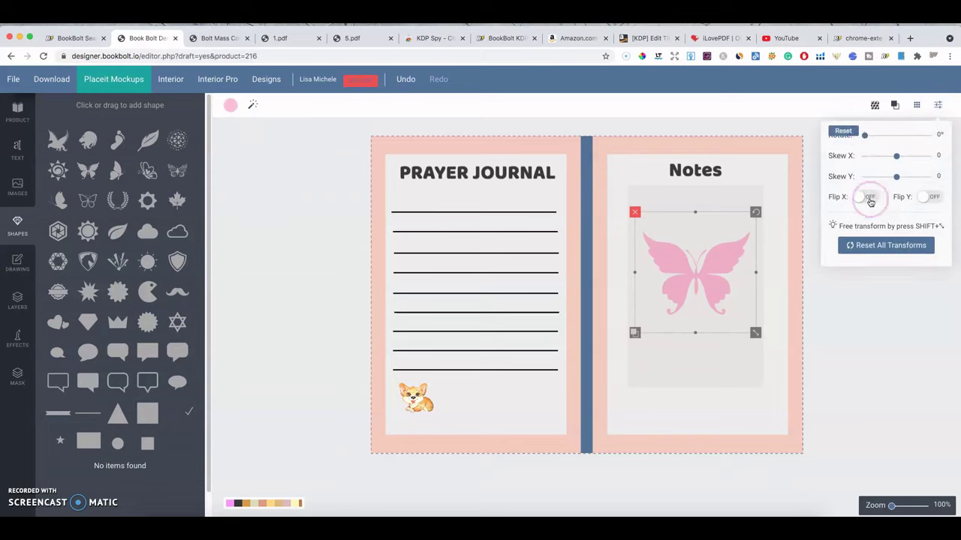
left_click(868, 198)
left_click_drag(867, 137, 875, 138)
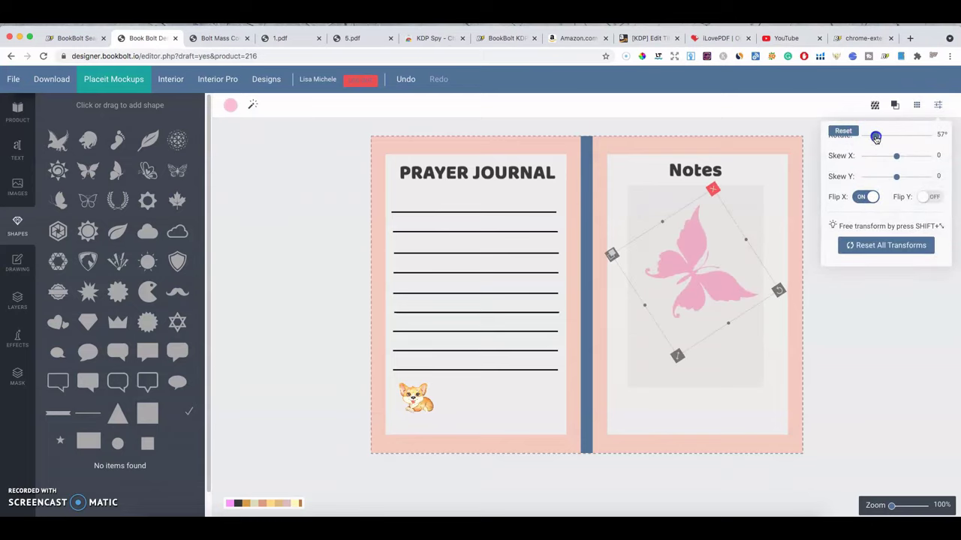
- Shrink the rotated pink butterfly within the Notes page, shift the grey rectangle slightly down and leave it selected
left_click_drag(678, 350, 683, 330)
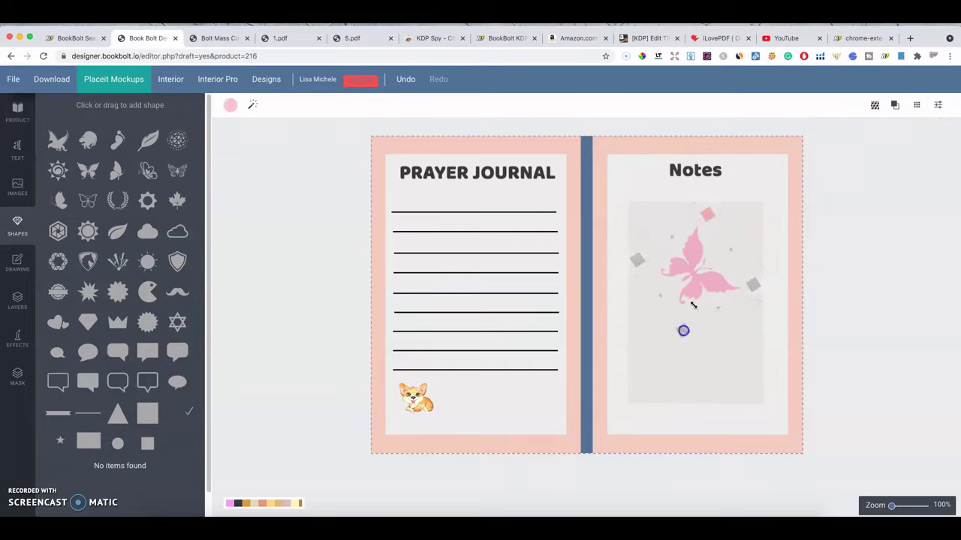
left_click(686, 356)
left_click(675, 389)
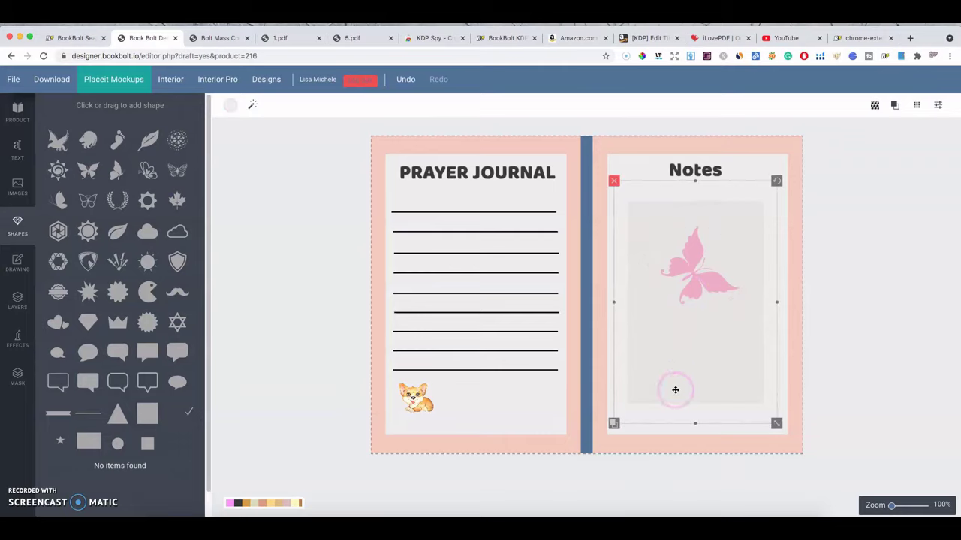
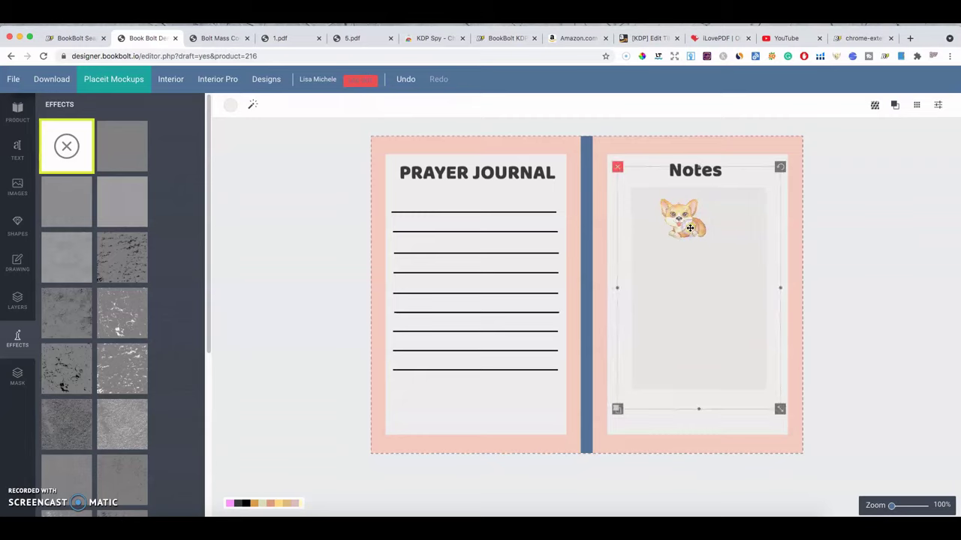
- Try a dark speckled grunge effect on the grey rectangle of the Notes page and nudge the rectangle slightly down
scroll(54, 422, "down", 5)
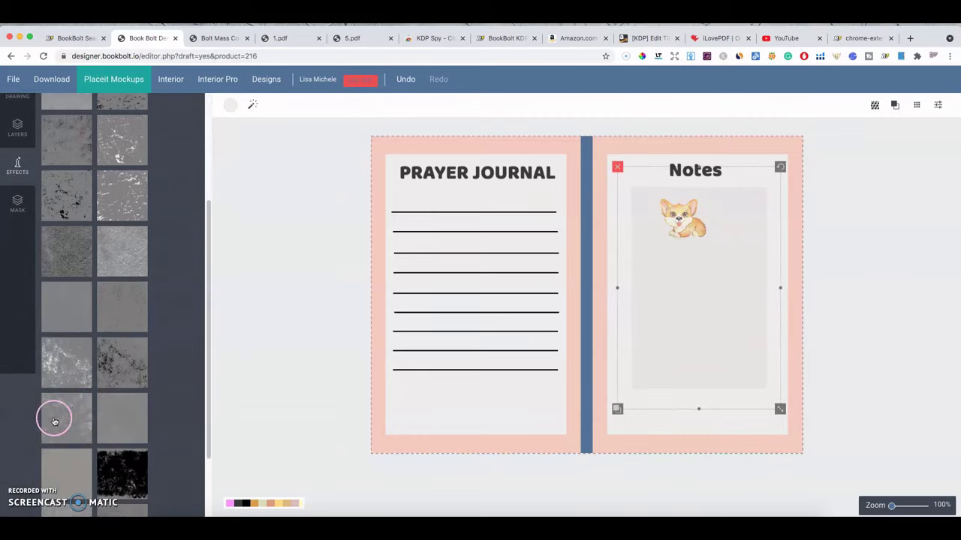
scroll(67, 390, "down", 1)
left_click(106, 326)
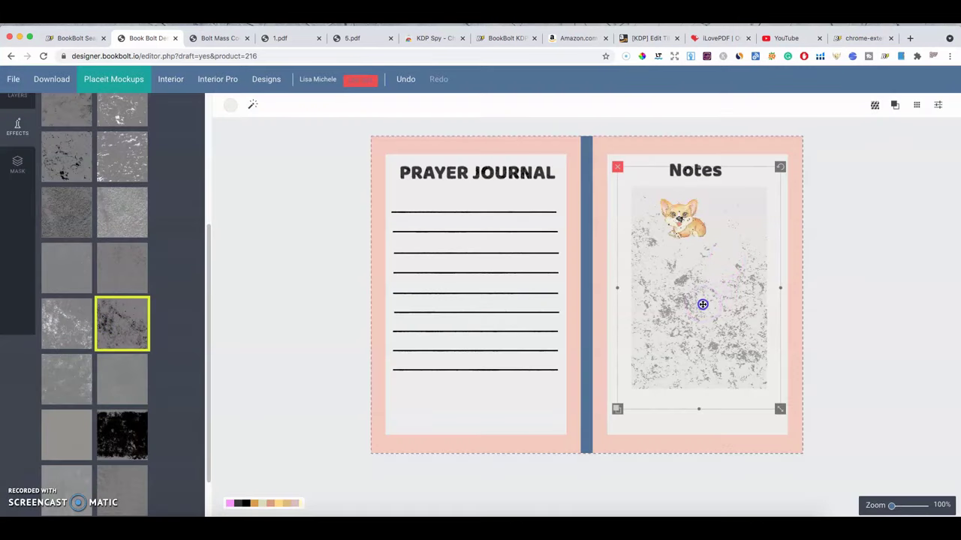
left_click_drag(703, 304, 699, 307)
left_click(697, 277)
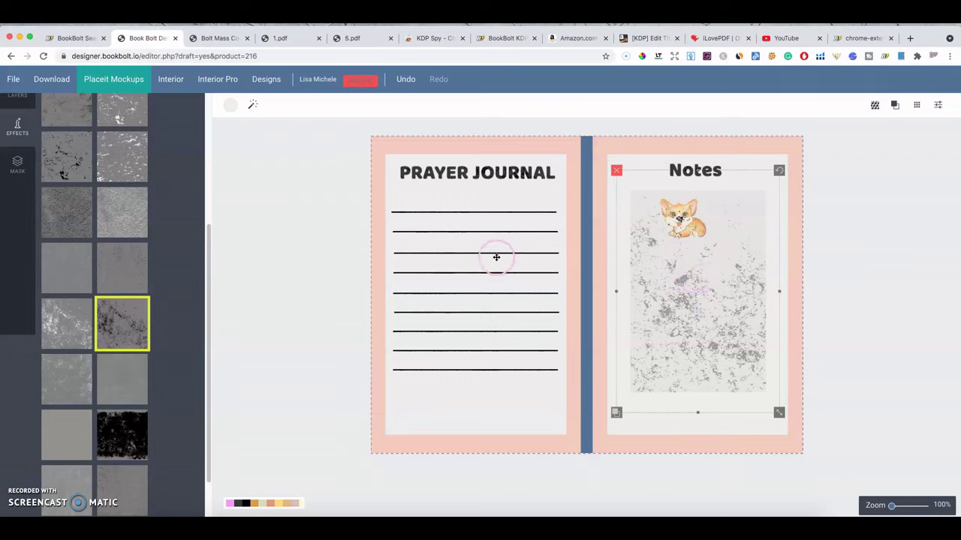
- Undo the rectangle's last move and its speckled effect
left_click(406, 80)
left_click(208, 306)
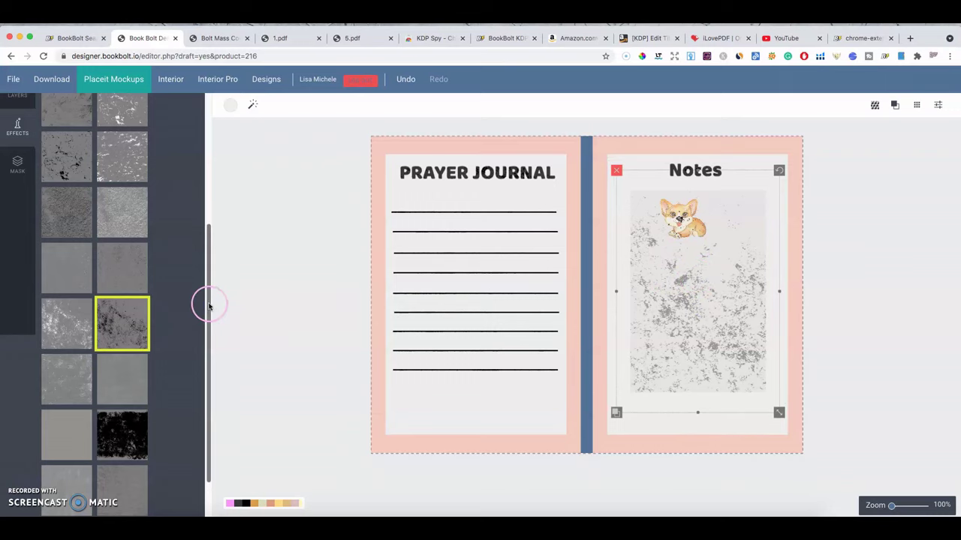
left_click_drag(209, 307, 80, 160)
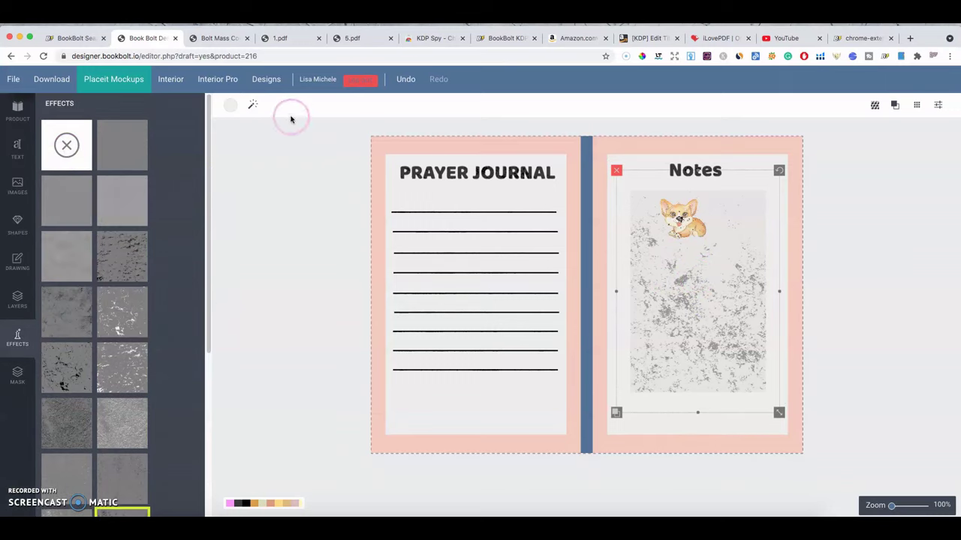
left_click(401, 79)
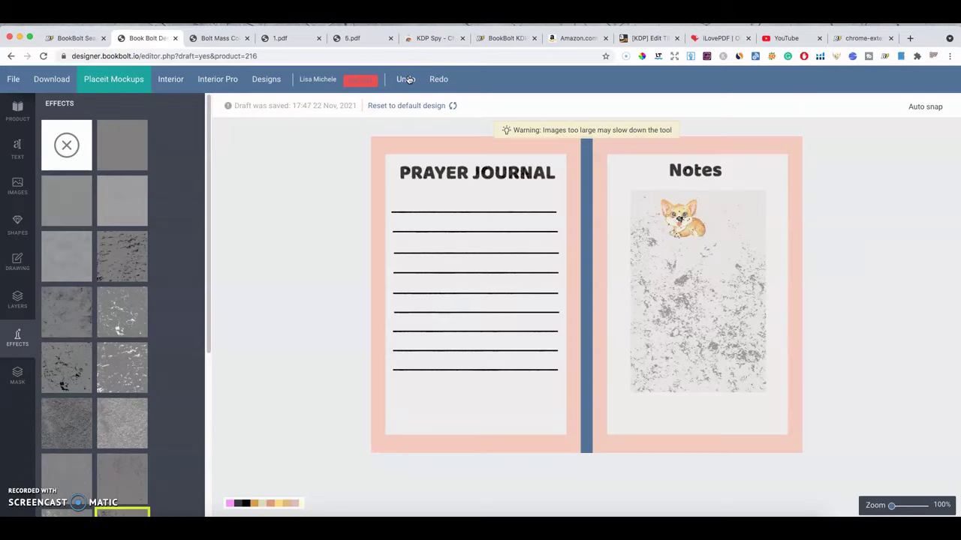
left_click(480, 202)
left_click(405, 80)
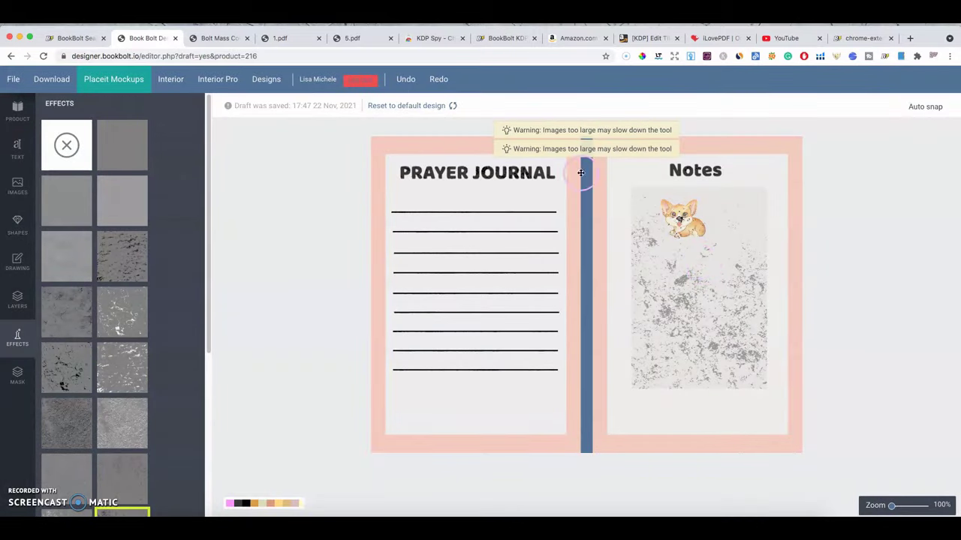
left_click(398, 78)
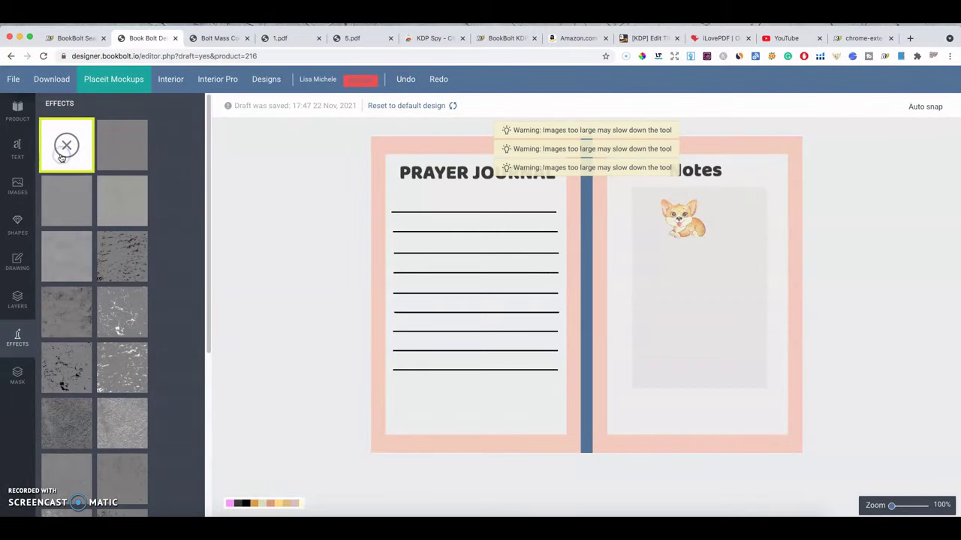
- Show the mask options and move the grey rectangle from the Notes page onto the left page over the lower ruled lines
left_click(16, 376)
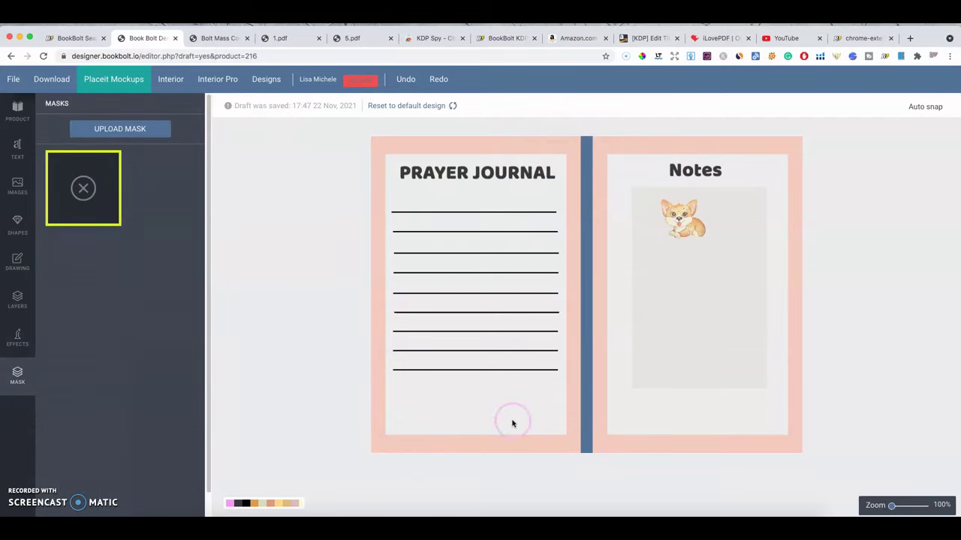
left_click(676, 324)
left_click_drag(677, 334, 450, 397)
left_click(645, 249)
- Enlarge the corgi across most of the Notes page's width and move the Notes heading down over its forehead
left_click(683, 219)
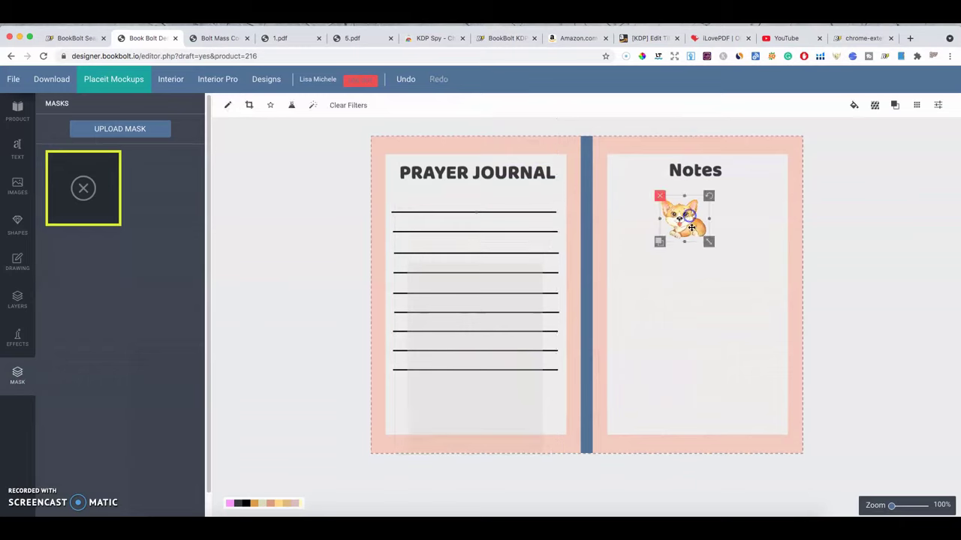
left_click_drag(708, 242, 733, 311)
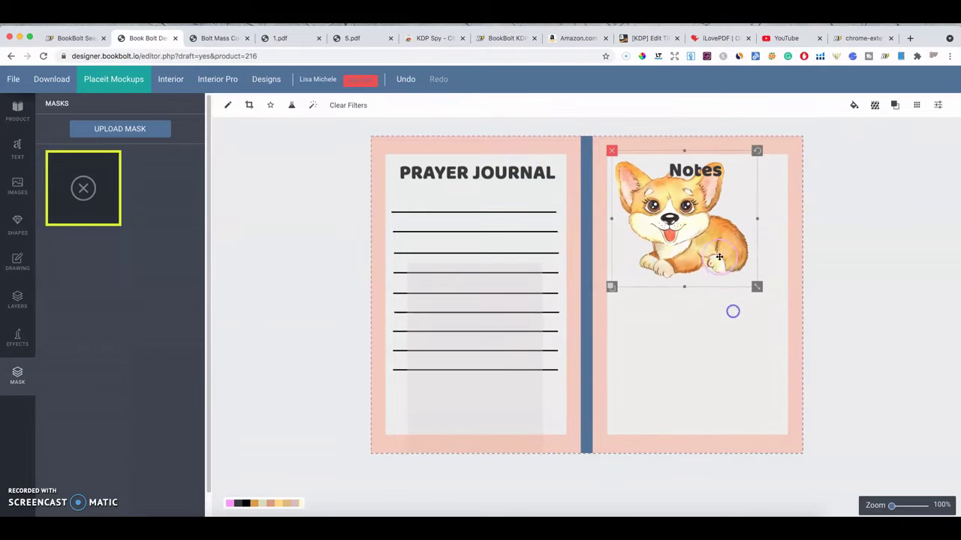
left_click_drag(704, 172, 704, 231)
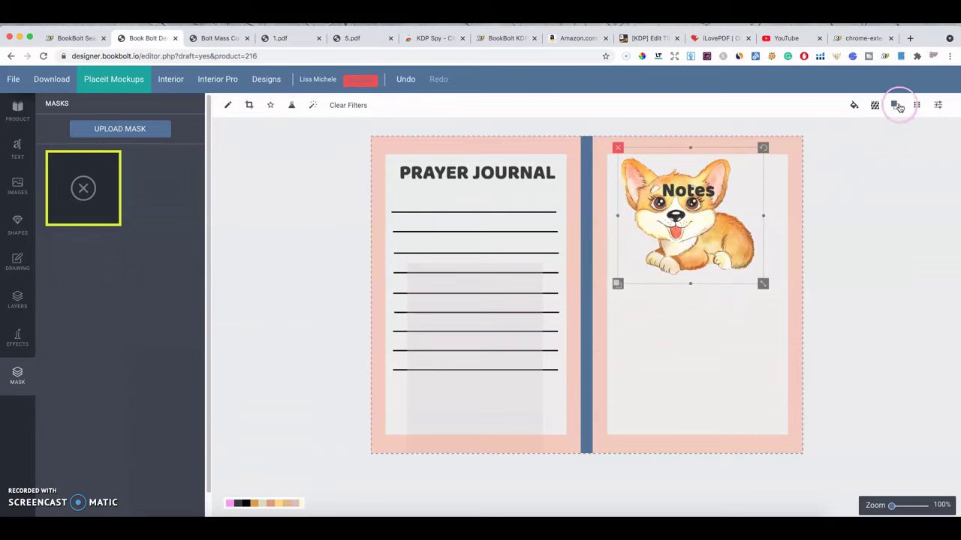
- Try sending the corgi back and forward in the layer order, and move it slightly down behind the Notes heading
left_click(898, 106)
left_click(870, 135)
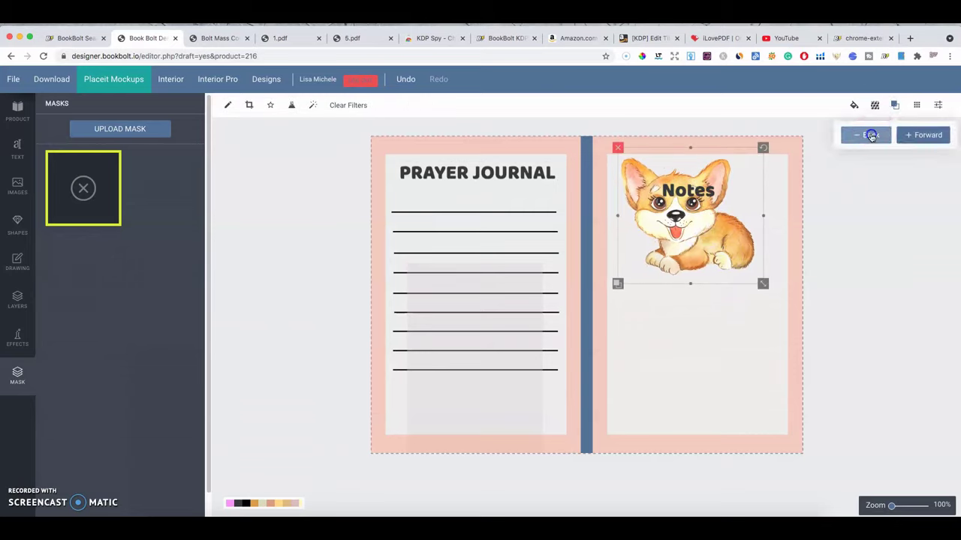
left_click(924, 135)
left_click(864, 135)
left_click(688, 294)
left_click_drag(697, 251, 703, 260)
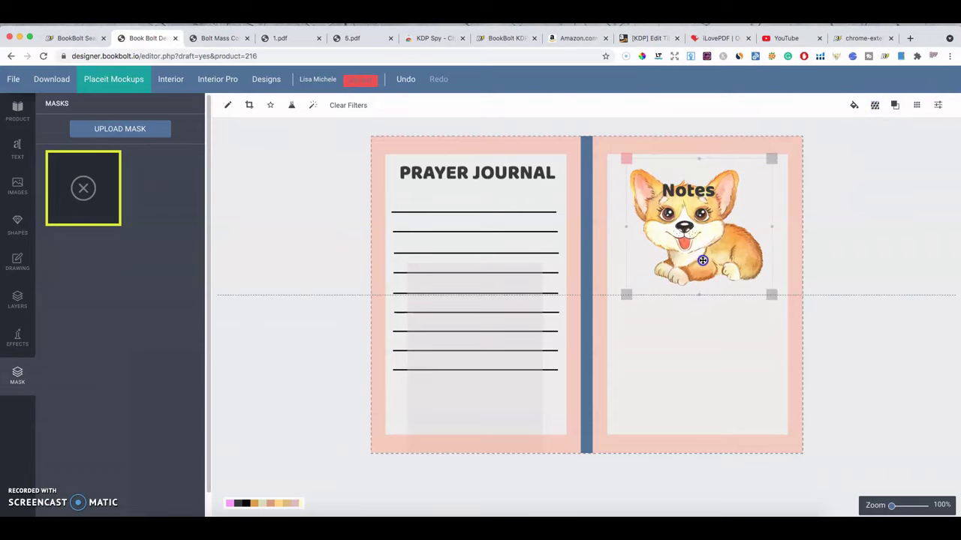
- Try changing the Notes heading's layer order and shift both the corgi and the heading slightly lower
left_click(936, 98)
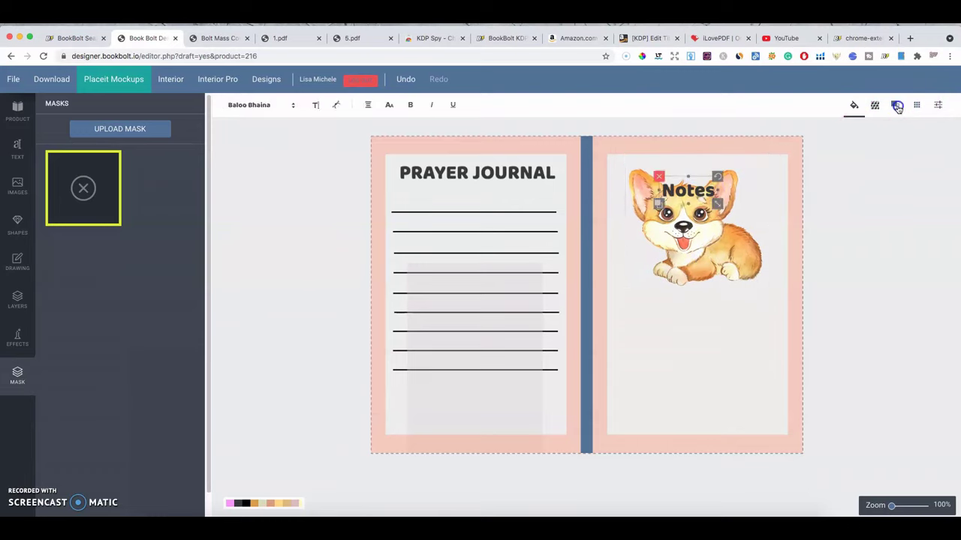
left_click(895, 105)
left_click(871, 135)
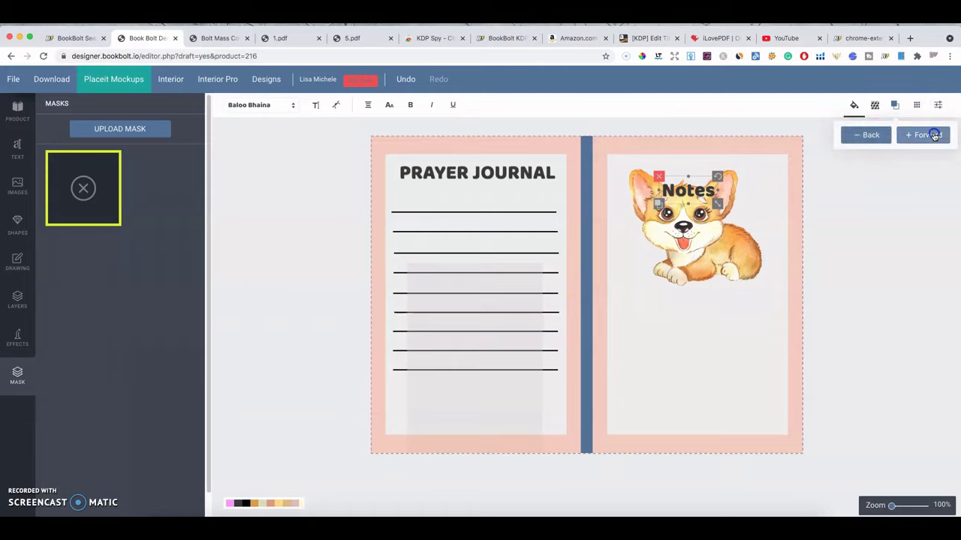
left_click_drag(706, 231, 705, 242)
left_click(698, 194)
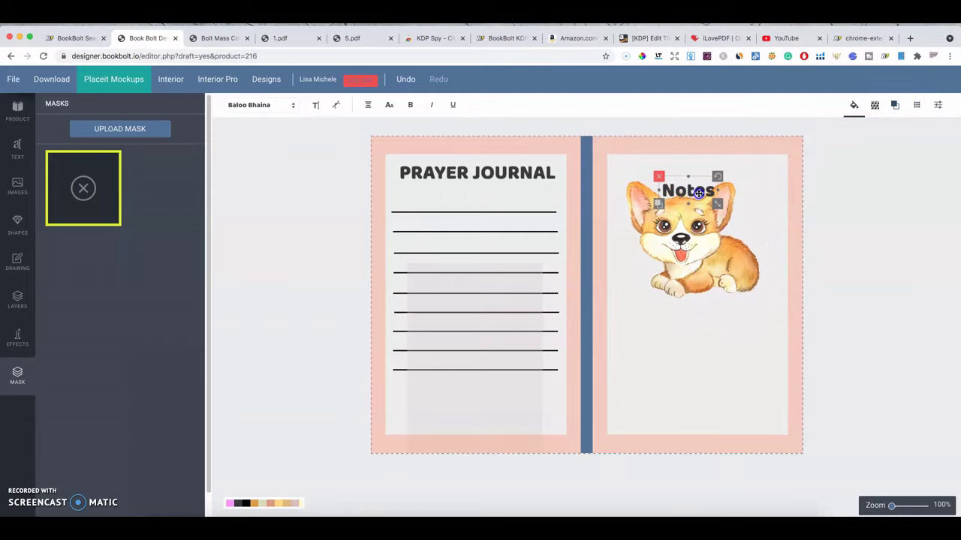
left_click_drag(699, 193, 699, 209)
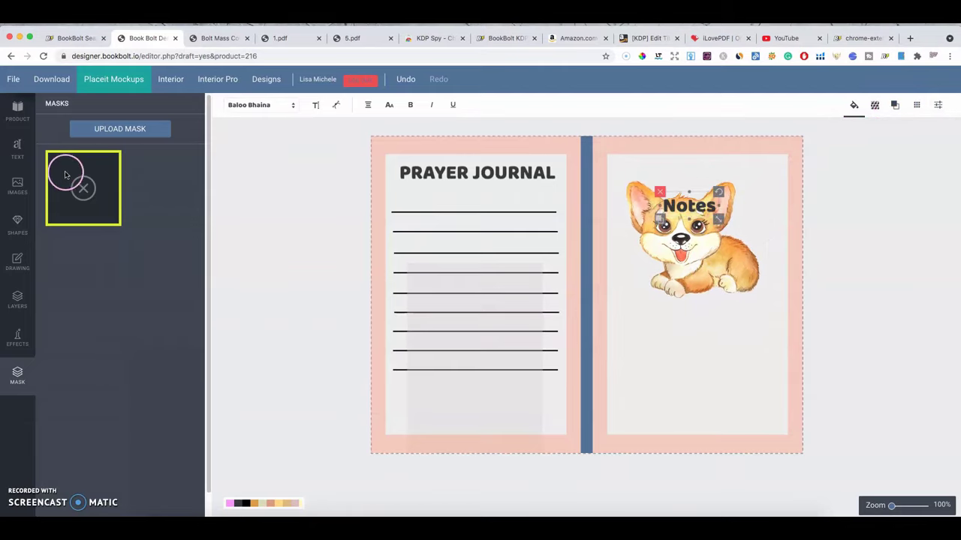
scroll(122, 188, "down", 1)
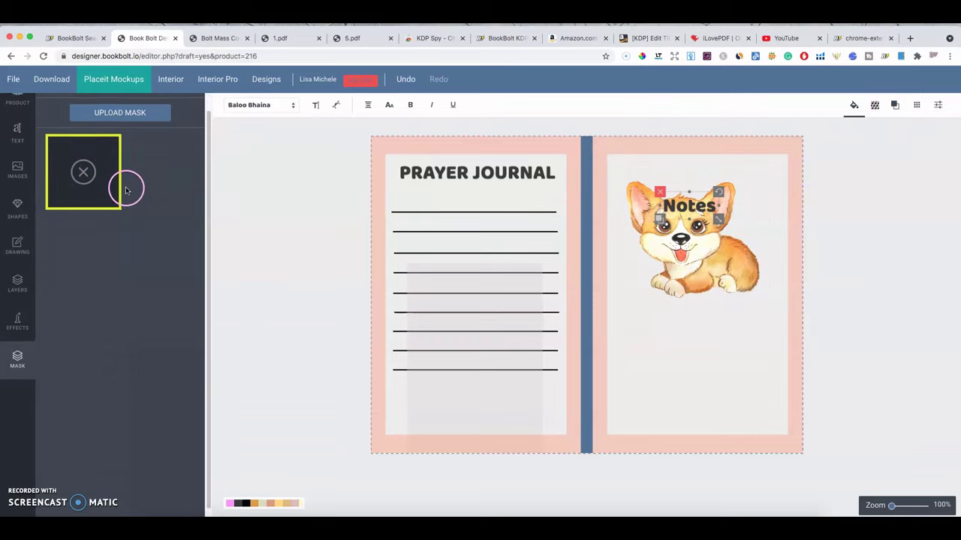
scroll(123, 190, "up", 1)
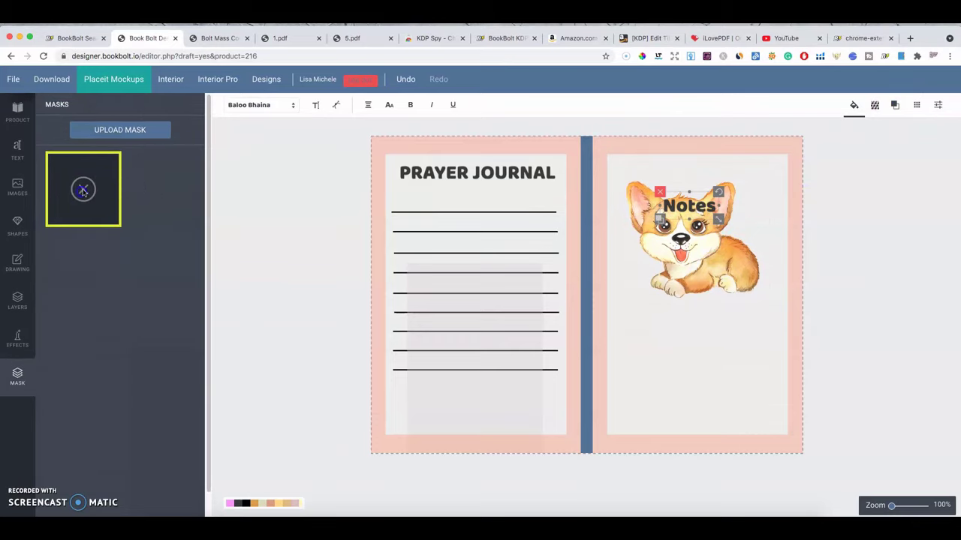
left_click(105, 132)
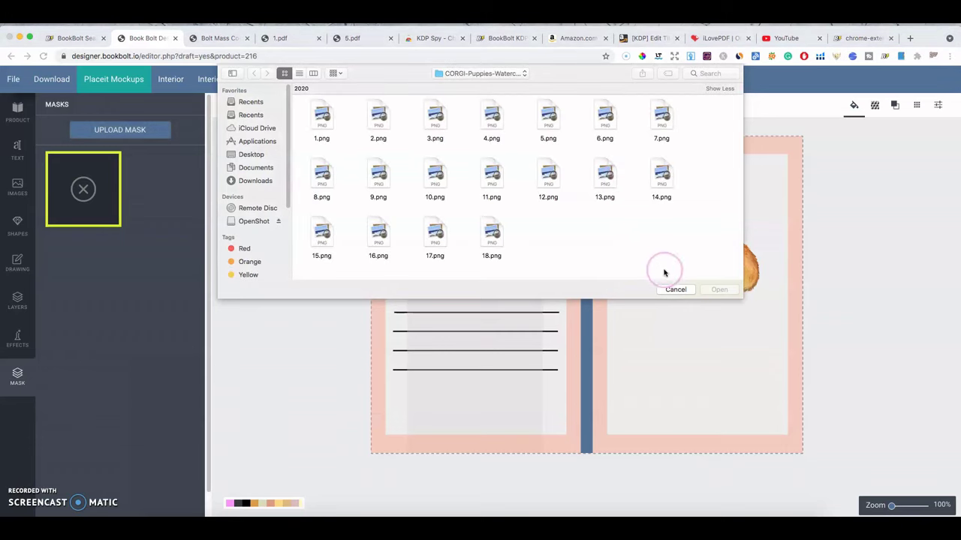
left_click(678, 288)
- Reposition the corgi and the Notes heading so they overlap, and enlarge the heading to nearly the full page width
left_click(719, 241)
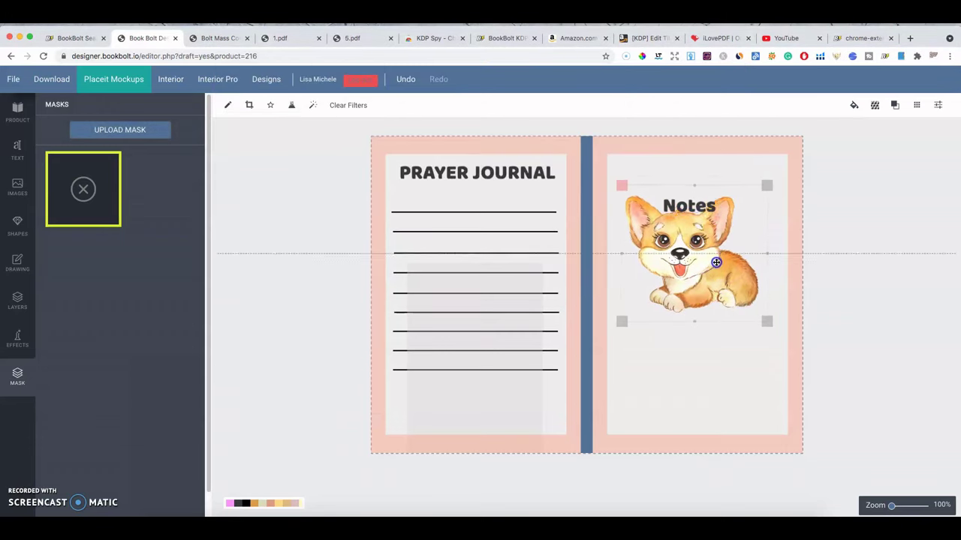
left_click(702, 211)
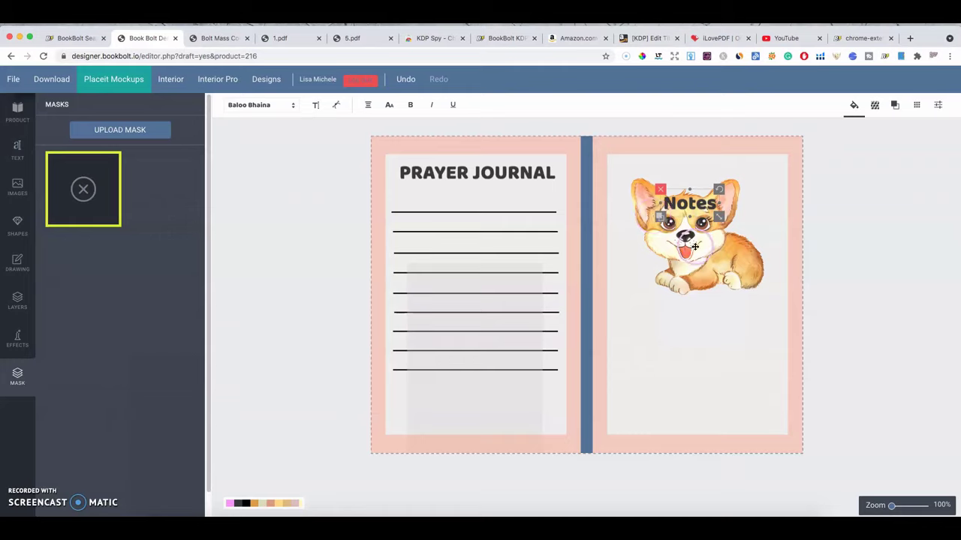
left_click_drag(700, 249, 702, 237)
left_click(689, 205)
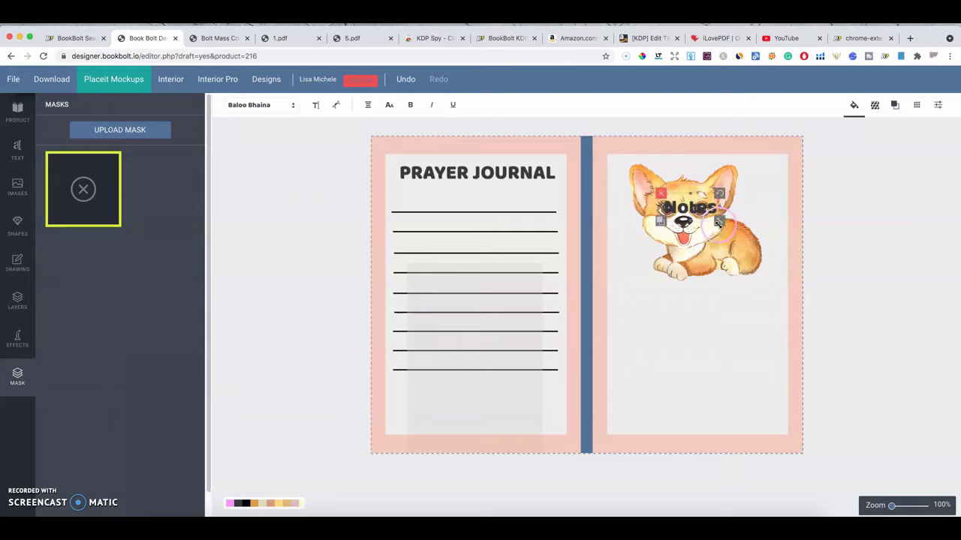
left_click_drag(719, 223, 766, 240)
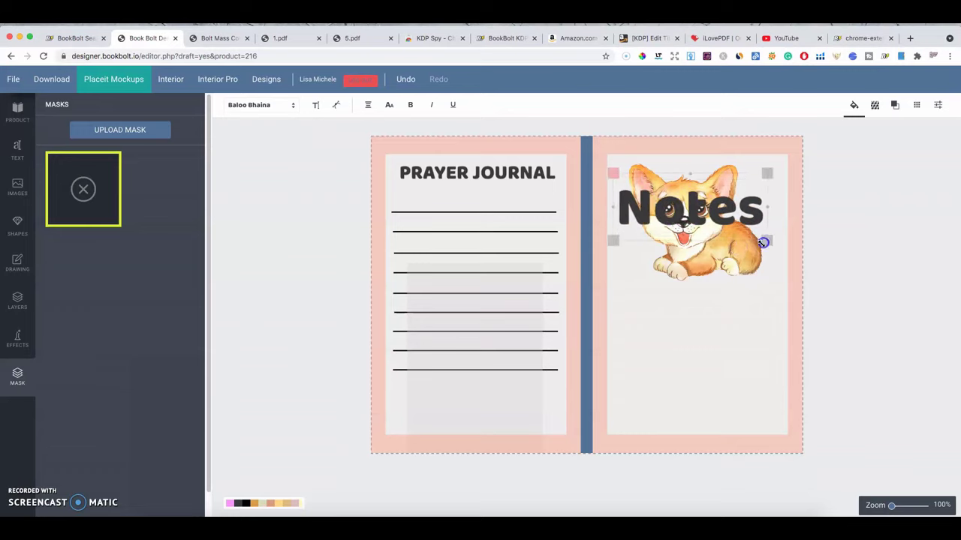
- Move the corgi down below the enlarged Notes heading and centre the heading near the top of its page
left_click(703, 254)
left_click(707, 251)
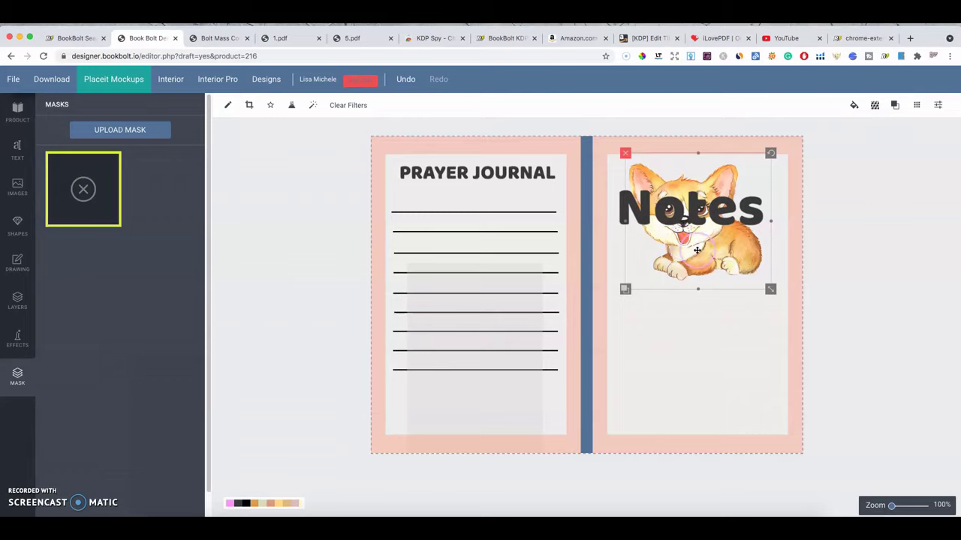
left_click_drag(735, 250, 736, 330)
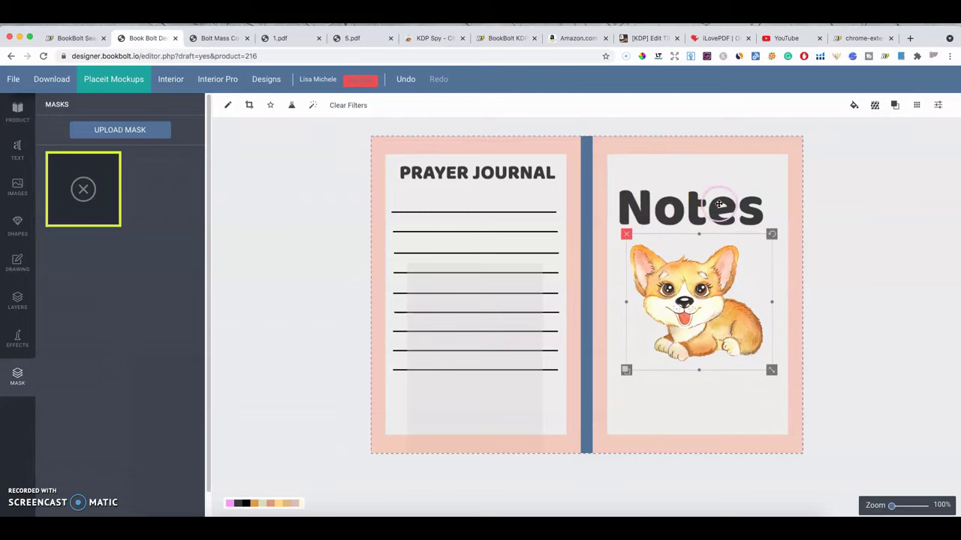
left_click(693, 214)
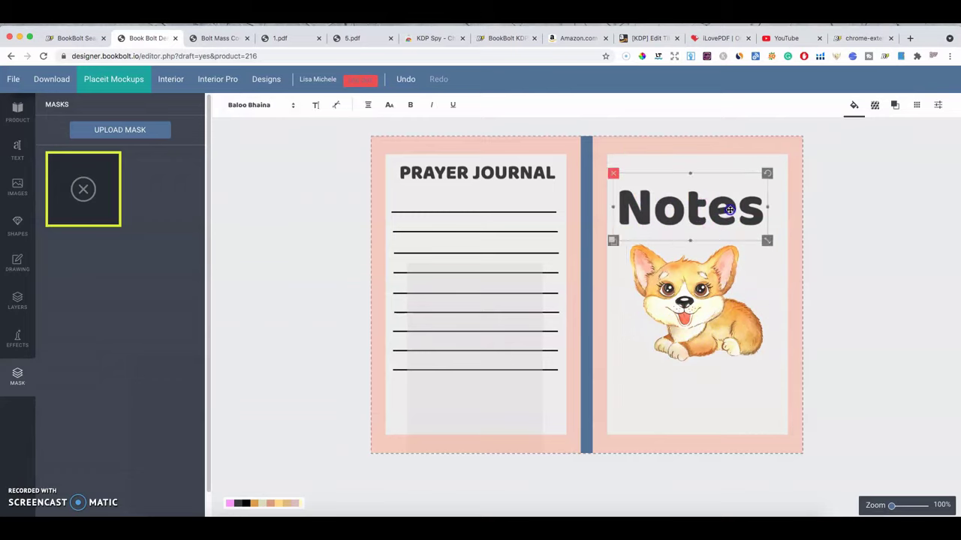
left_click_drag(693, 214, 700, 201)
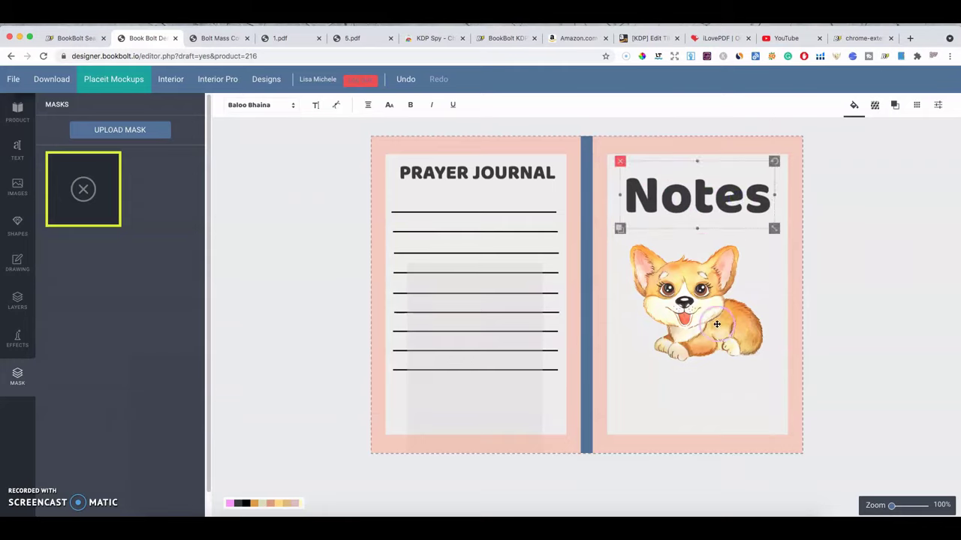
left_click_drag(707, 216, 708, 218)
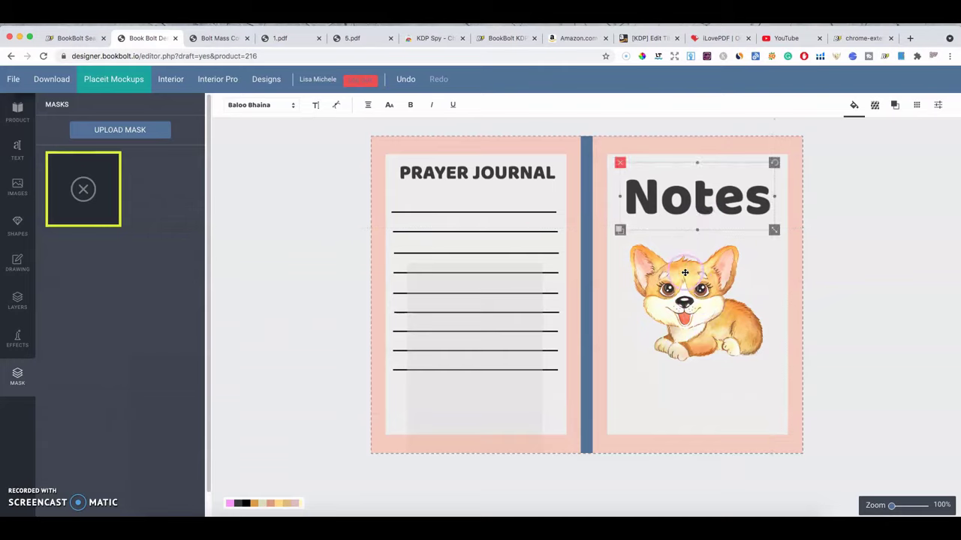
- Shrink the corgi to a small figure and centre it horizontally below the Notes heading, around the middle of the page
left_click_drag(685, 272, 705, 307)
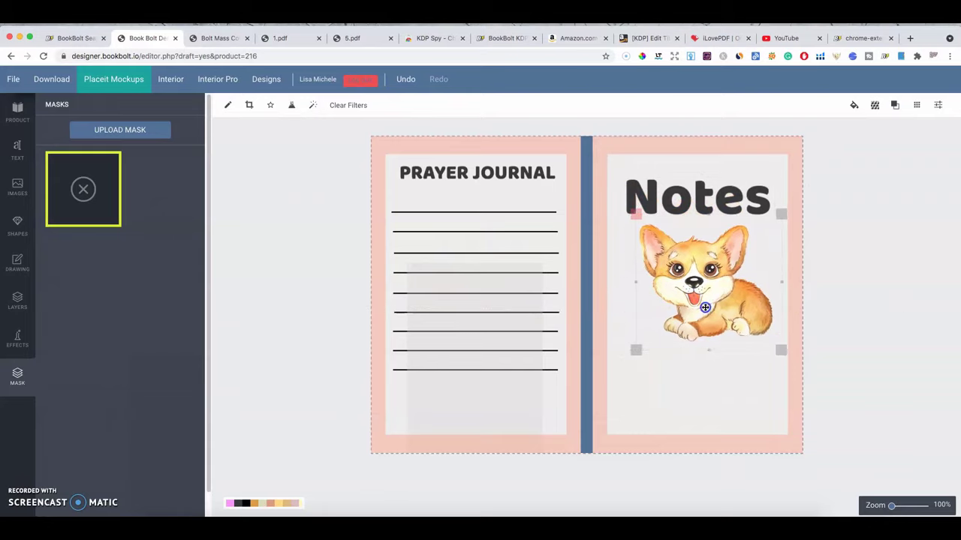
left_click_drag(780, 350, 716, 334)
left_click_drag(710, 300, 699, 331)
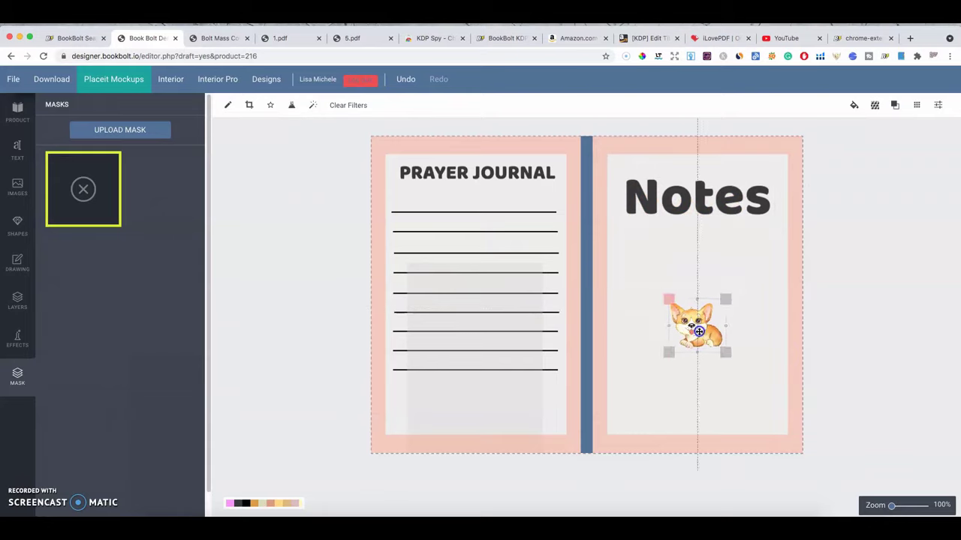
- Delete the corgi from the Notes page and move the grey rectangle there from the Prayer Journal page
key("Delete")
left_click_drag(487, 401, 705, 356)
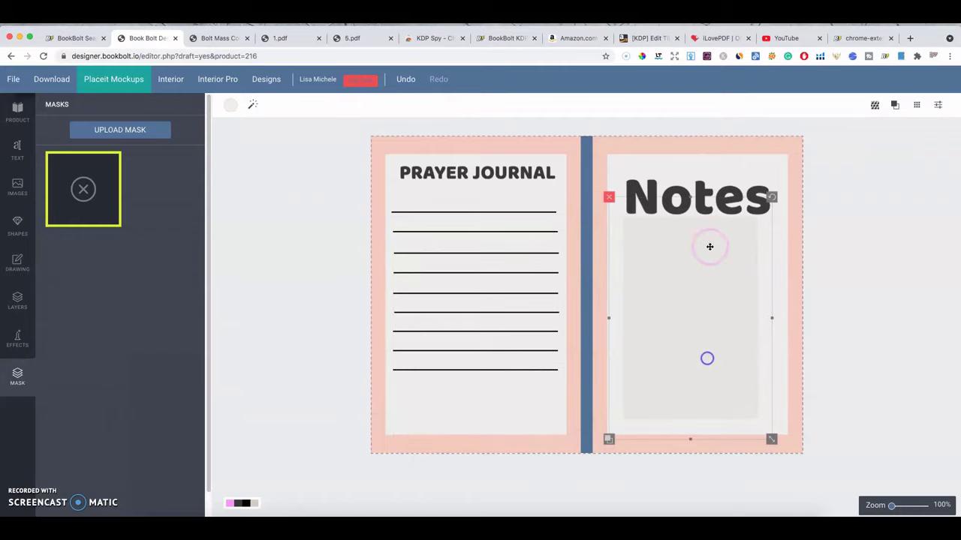
- Shrink the Notes heading and centre it near the top of its page, with the grey rectangle directly beneath it
left_click(722, 190)
left_click_drag(785, 238, 748, 217)
left_click(722, 187)
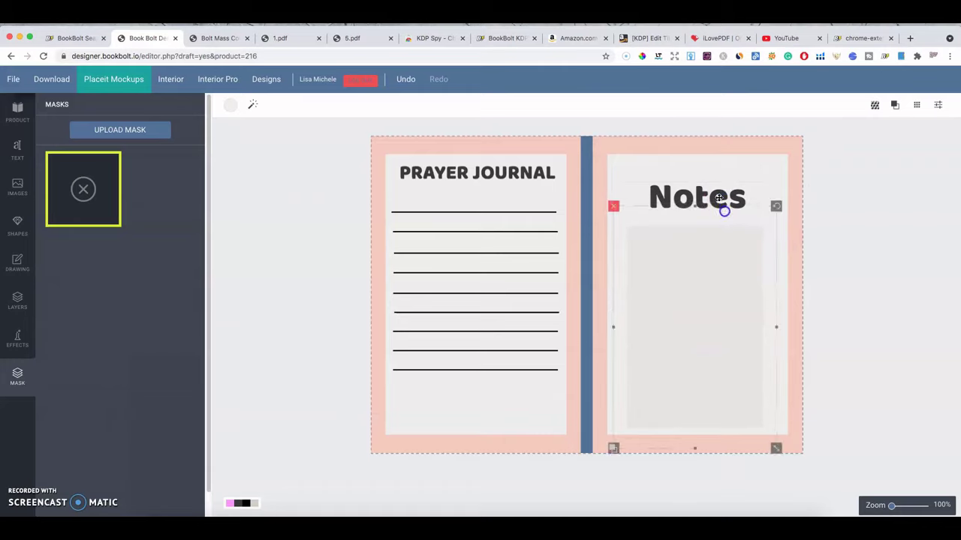
left_click_drag(714, 189, 710, 178)
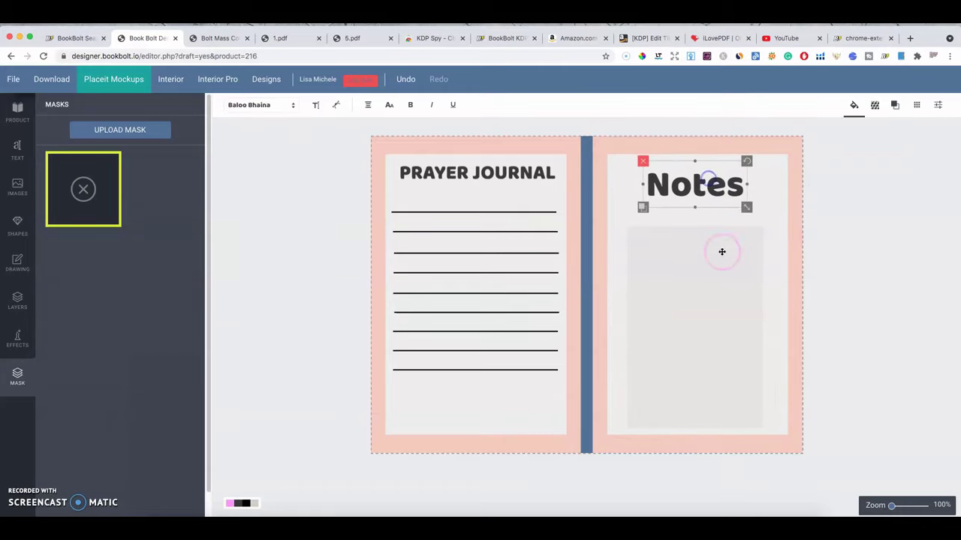
left_click_drag(725, 238, 724, 229)
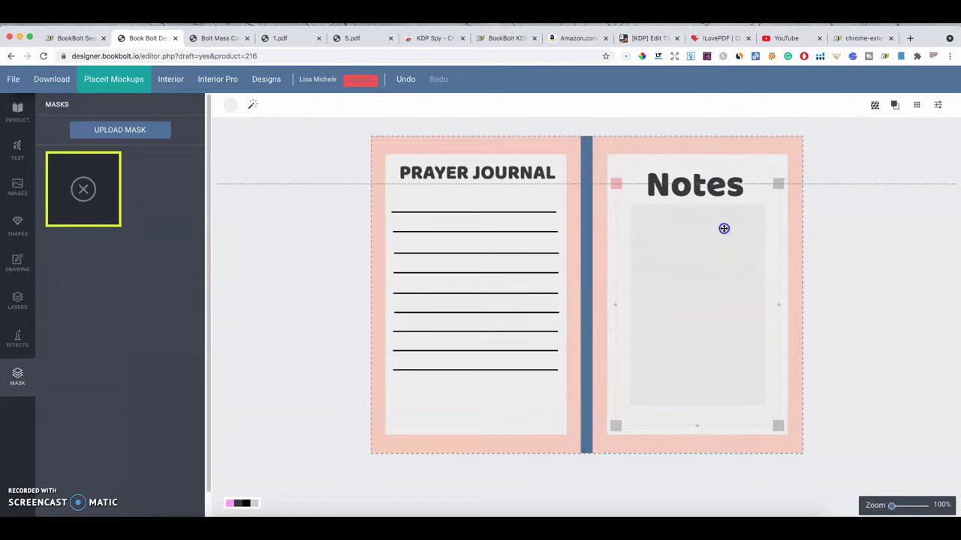
- Prepare the spread for download and dismiss the dialog without saving the file
left_click(51, 80)
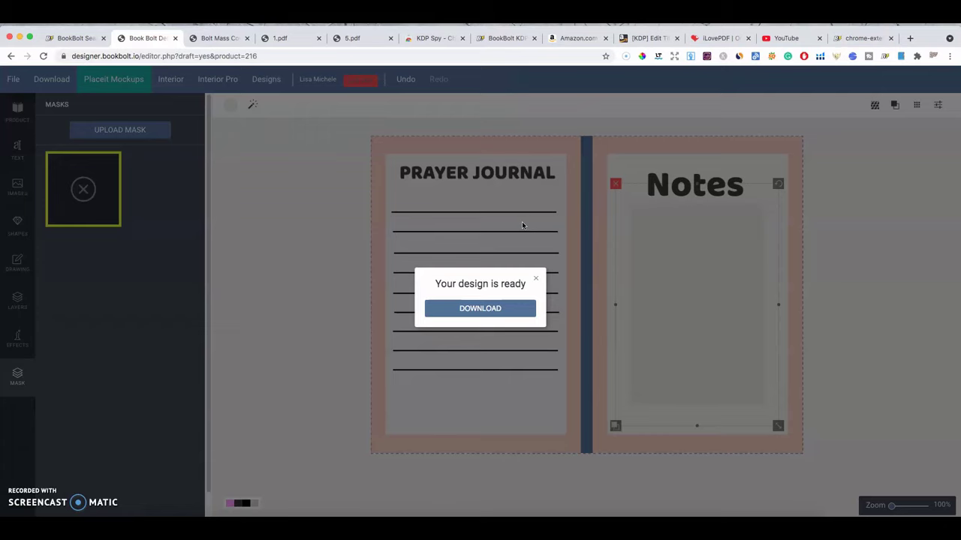
left_click(538, 280)
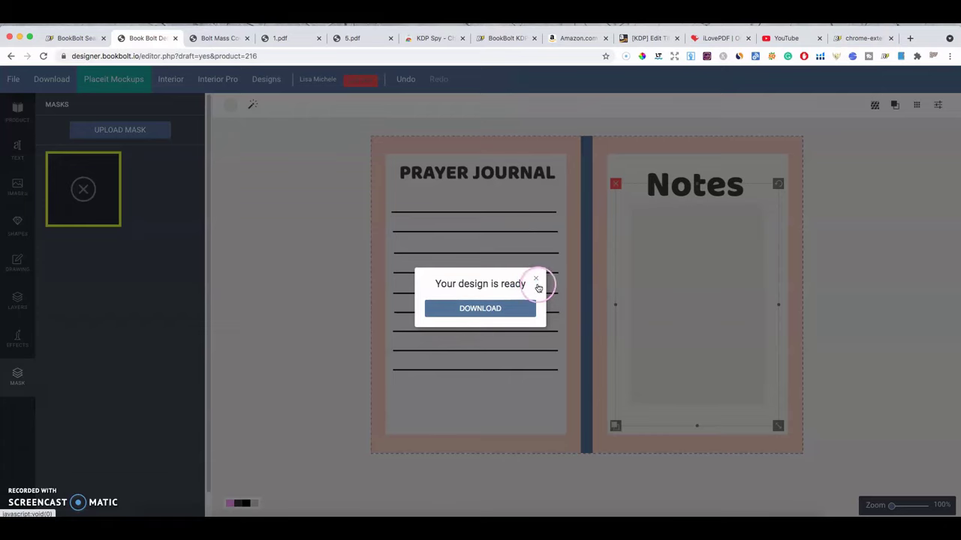
left_click(540, 276)
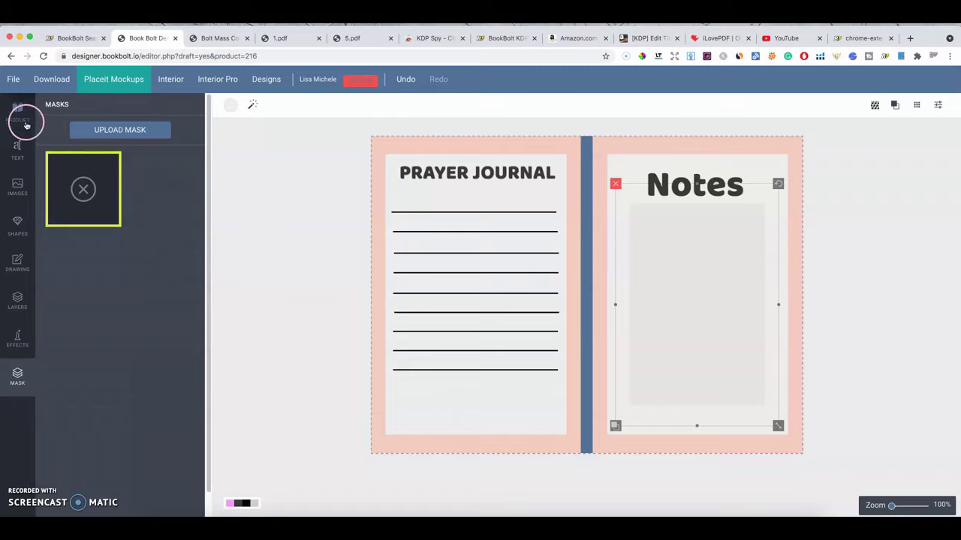
left_click(703, 180)
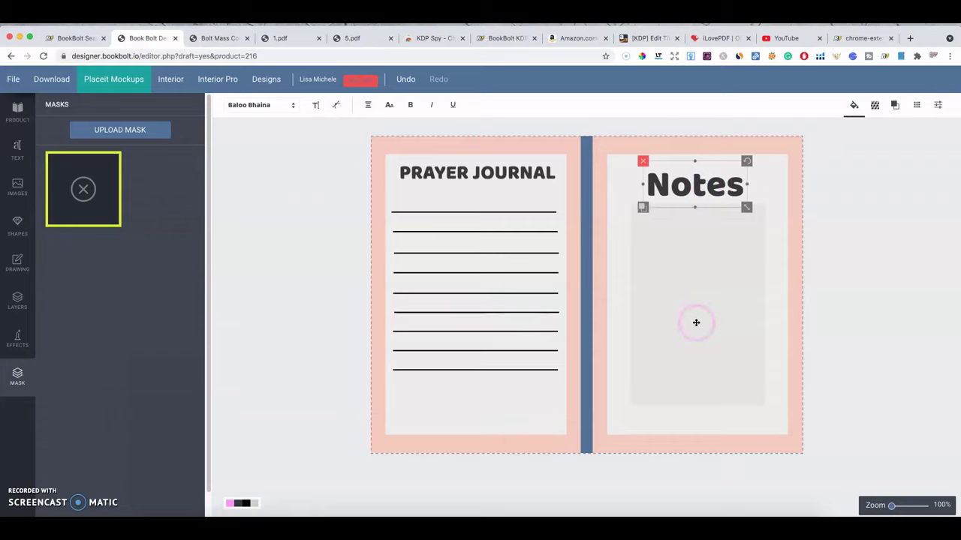
left_click(665, 307)
left_click(73, 39)
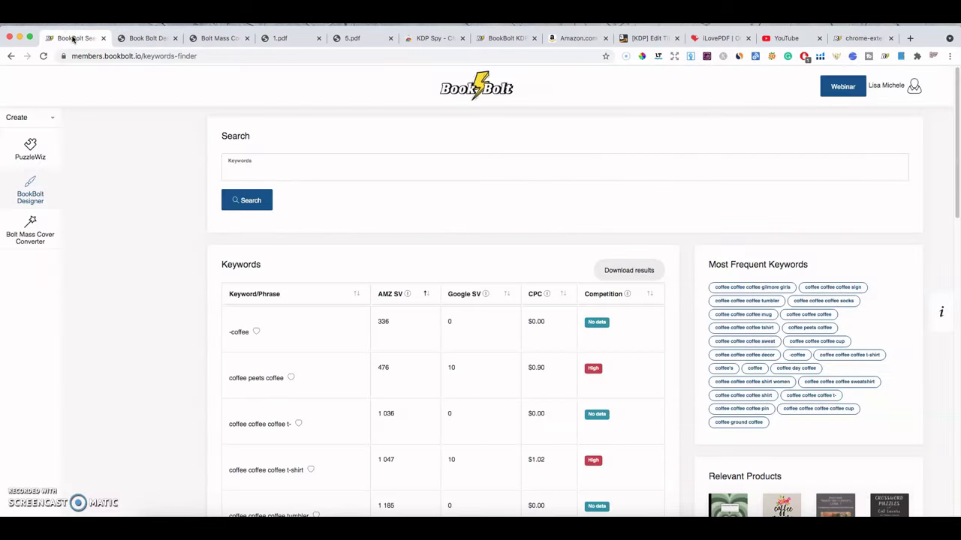
left_click(144, 48)
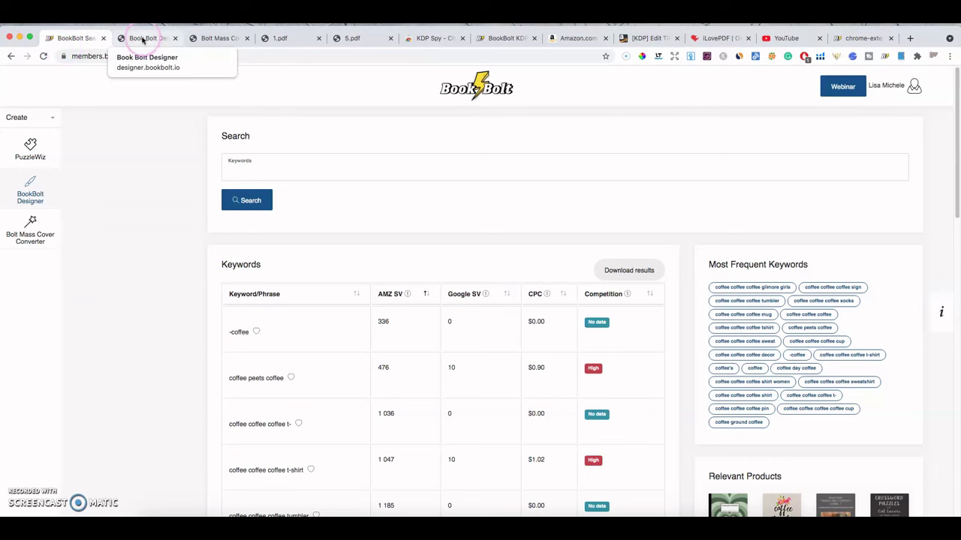
- Open the Interior Generator from the Book Bolt Designer and choose the College Ruled template
left_click(146, 39)
left_click(172, 81)
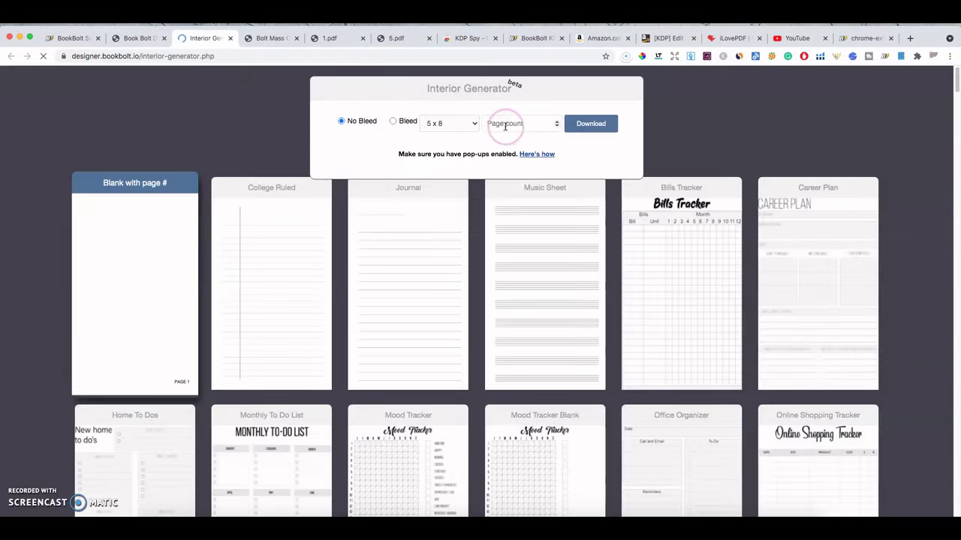
left_click(473, 126)
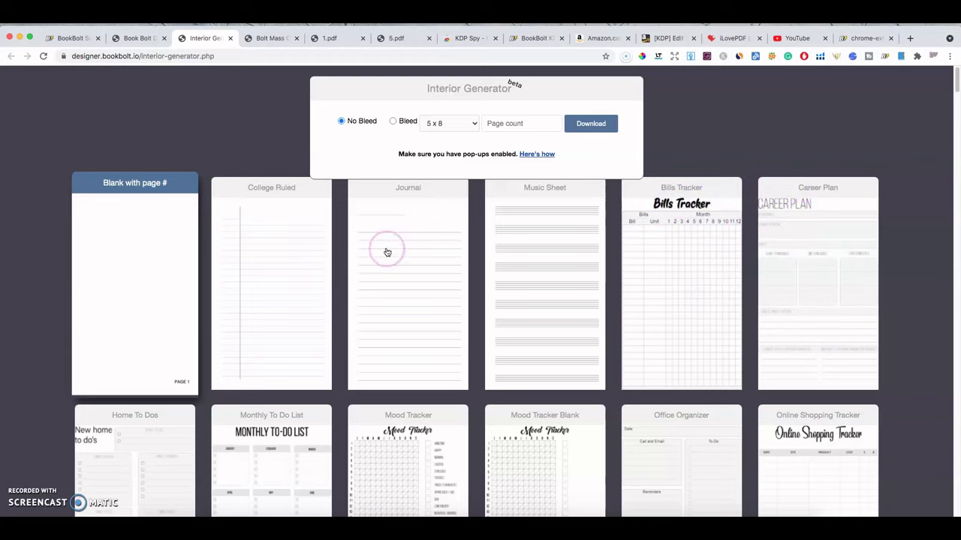
left_click(309, 257)
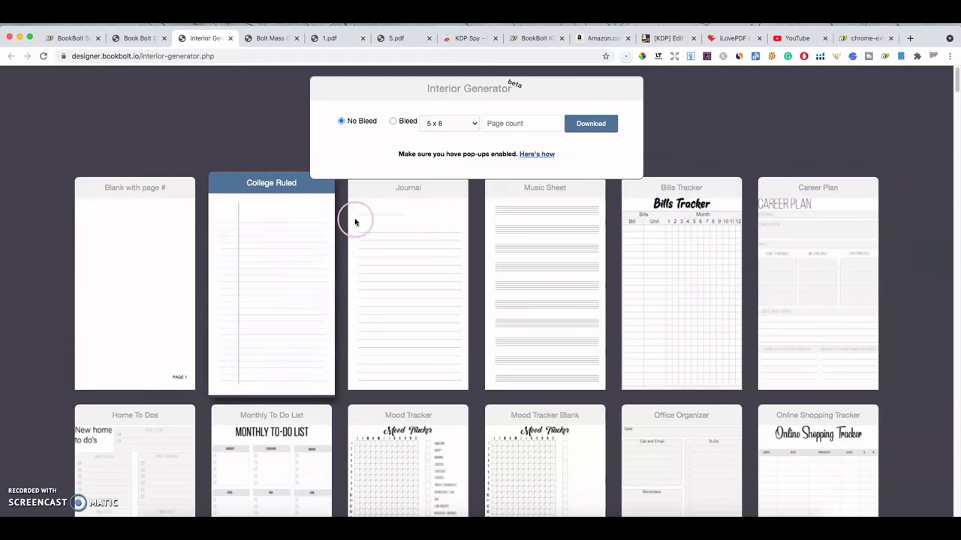
- Generate the college-ruled interior with bleed, a 6.14 x 9.21 page size and 100 pages
left_click(393, 123)
left_click(467, 123)
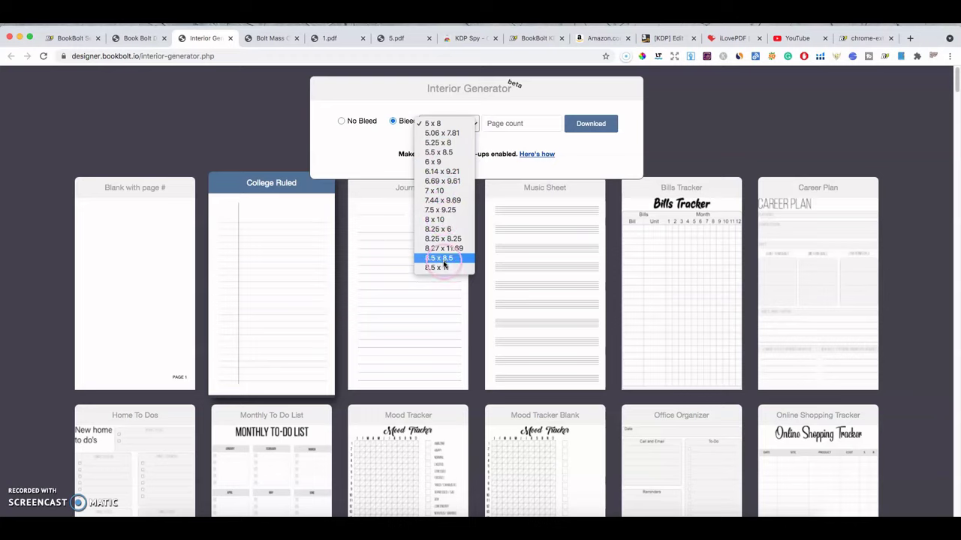
left_click(437, 172)
left_click(535, 124)
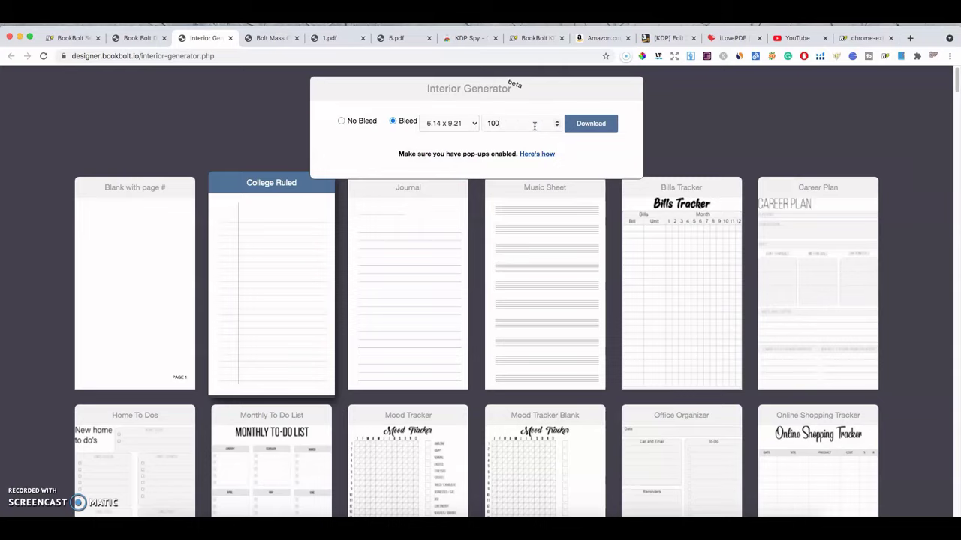
left_click(587, 124)
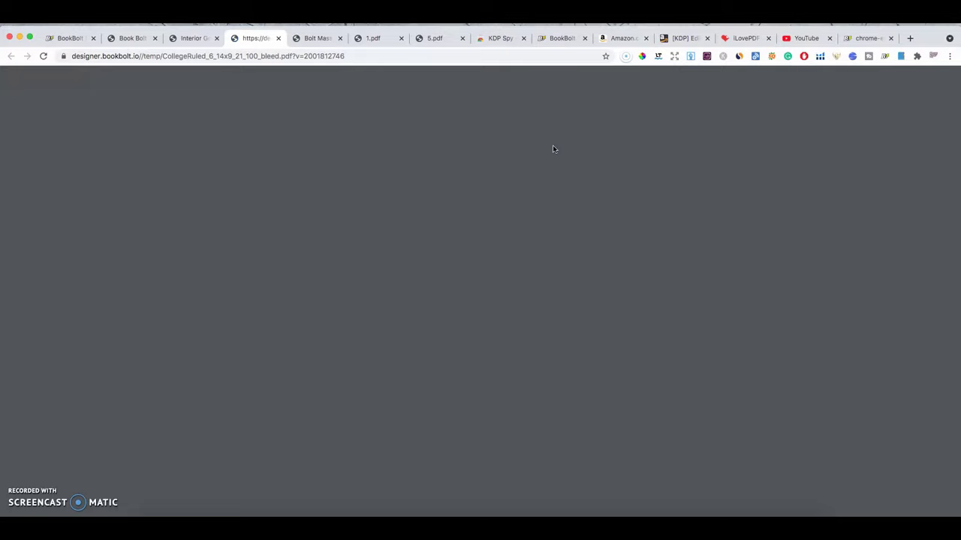
- Look through the generated interior and save it to Downloads as CollegeRuled_6_14x9_21_100_bleed
left_click(550, 161)
left_click(468, 79)
left_click(490, 142)
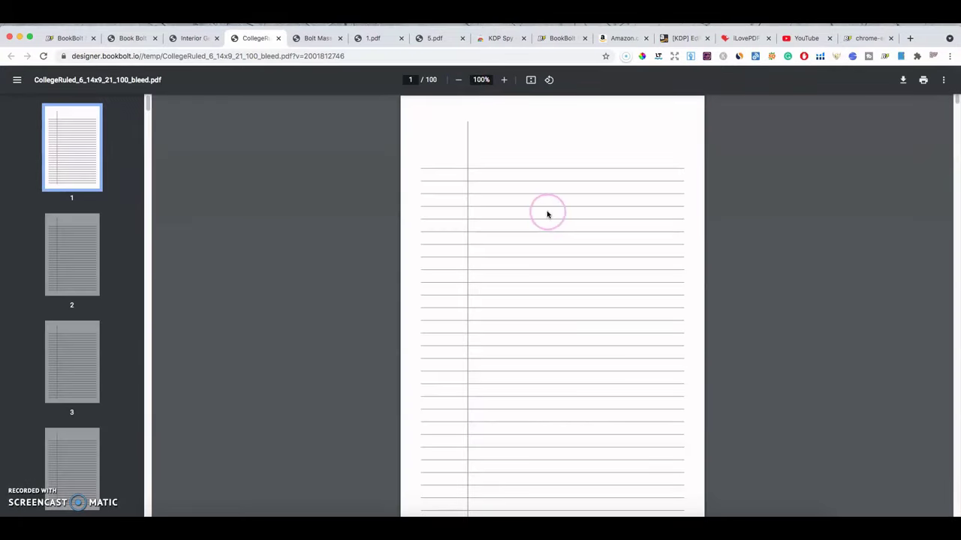
scroll(90, 256, "down", 1)
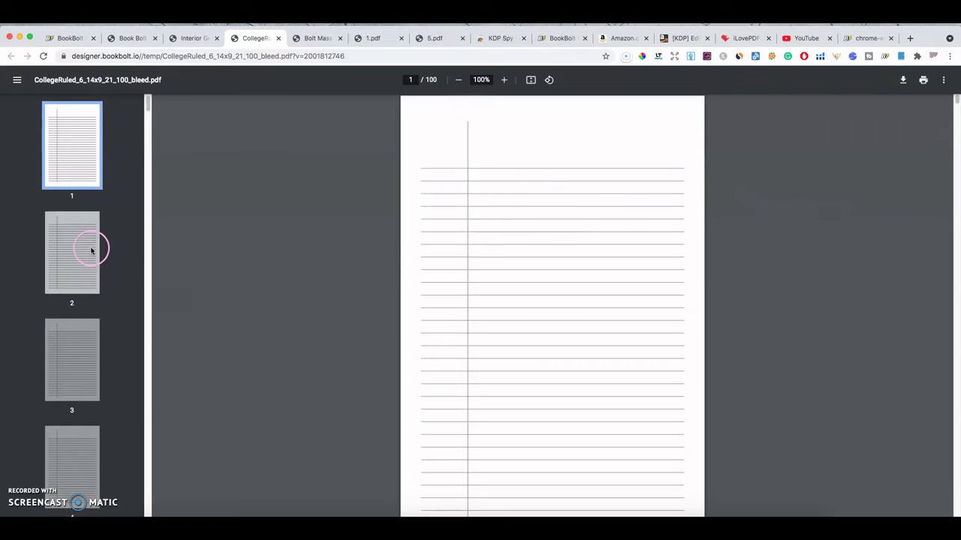
scroll(86, 268, "down", 3)
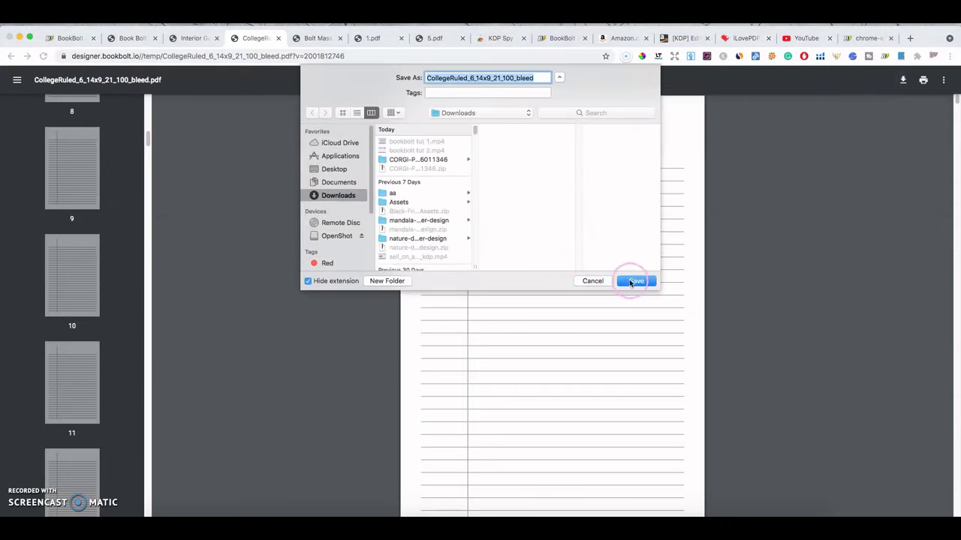
left_click(636, 281)
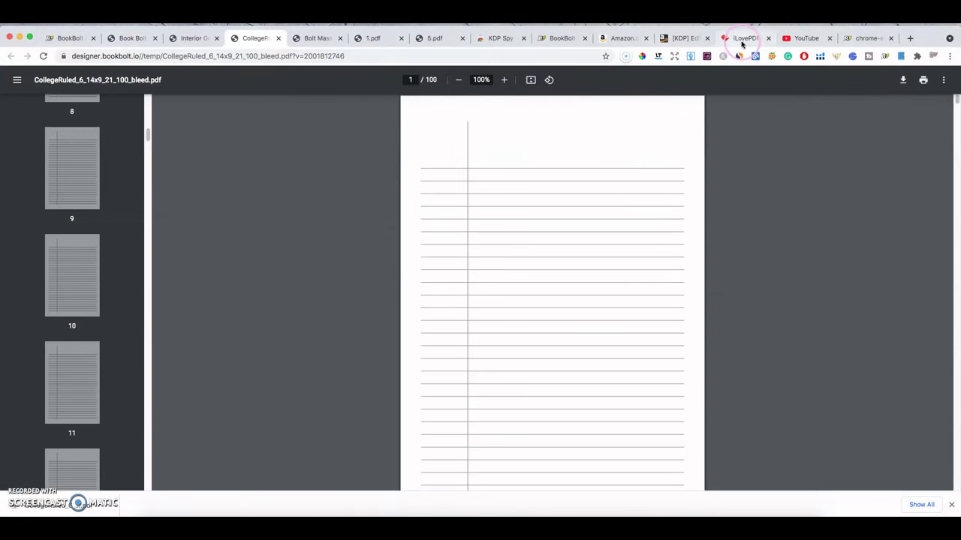
- Switch to iLovePDF and load the downloaded college-ruled PDF into its Edit PDF tool
left_click(744, 38)
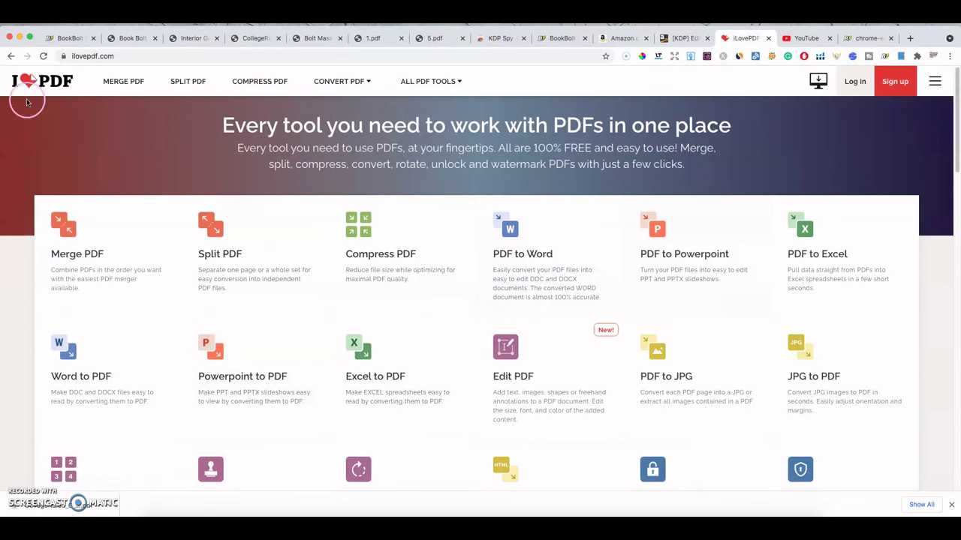
mouse_move(409, 89)
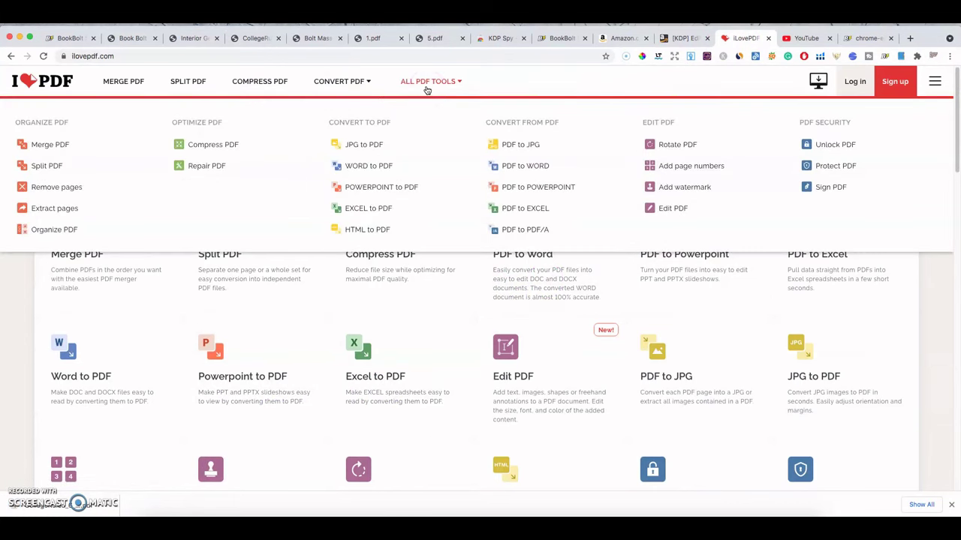
left_click(671, 209)
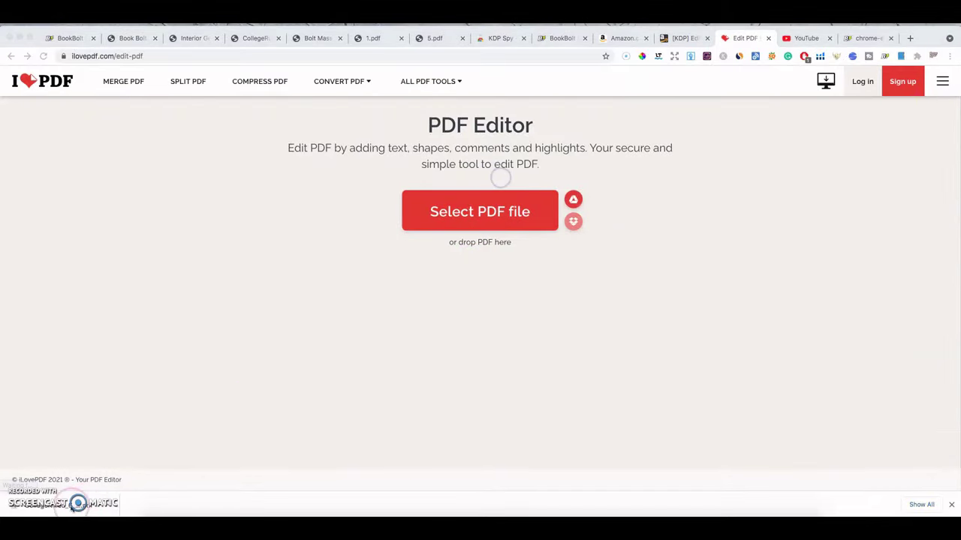
left_click_drag(53, 504, 406, 239)
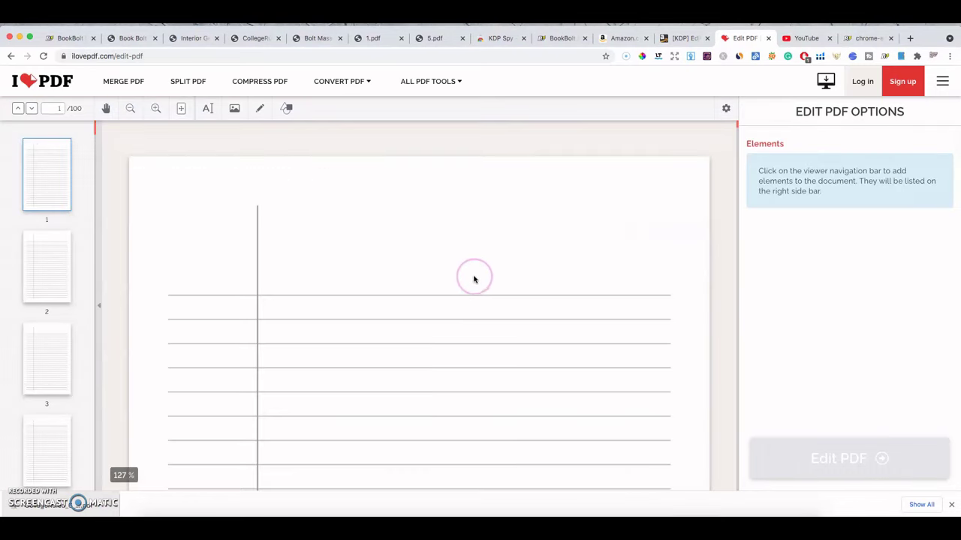
scroll(443, 277, "down", 10)
scroll(450, 275, "up", 10)
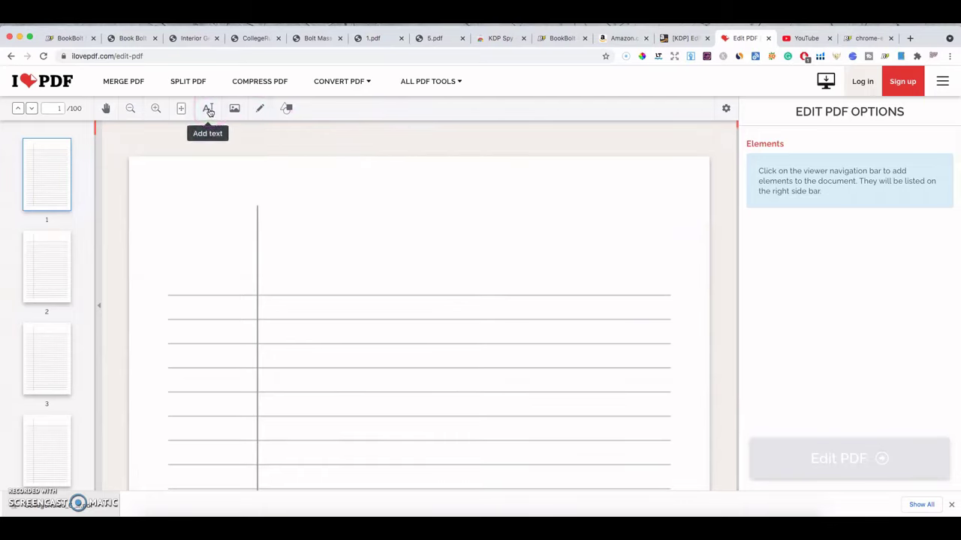
- Insert the corgi image 2.png onto page 1 of the PDF
left_click(234, 109)
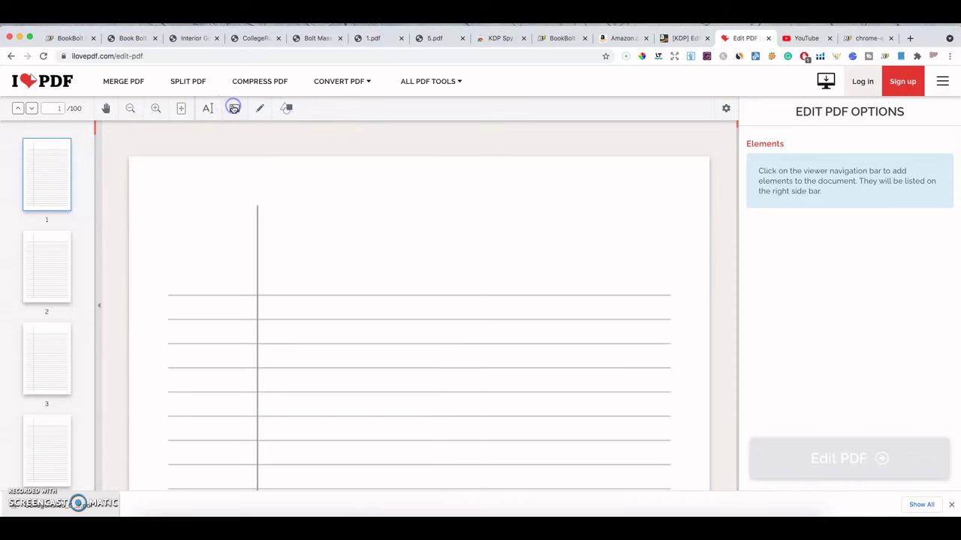
left_click(379, 117)
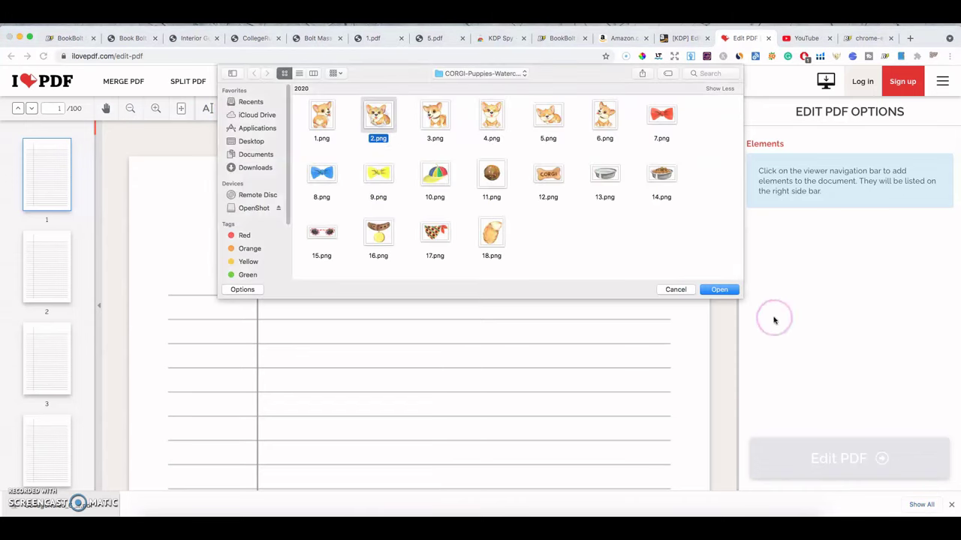
left_click(722, 289)
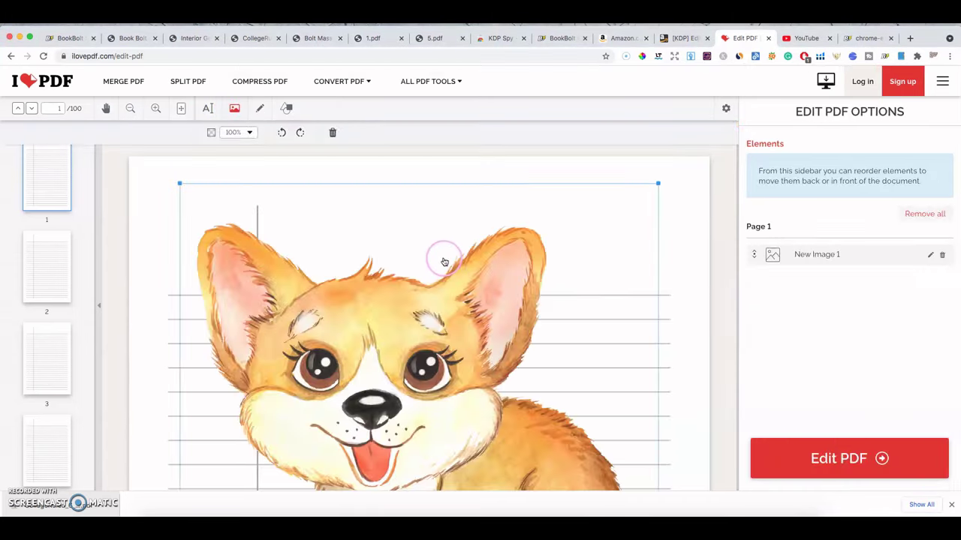
- Shrink the corgi image to a small figure and place it in the upper-right corner of page 1, above the ruled lines
scroll(518, 302, "down", 5)
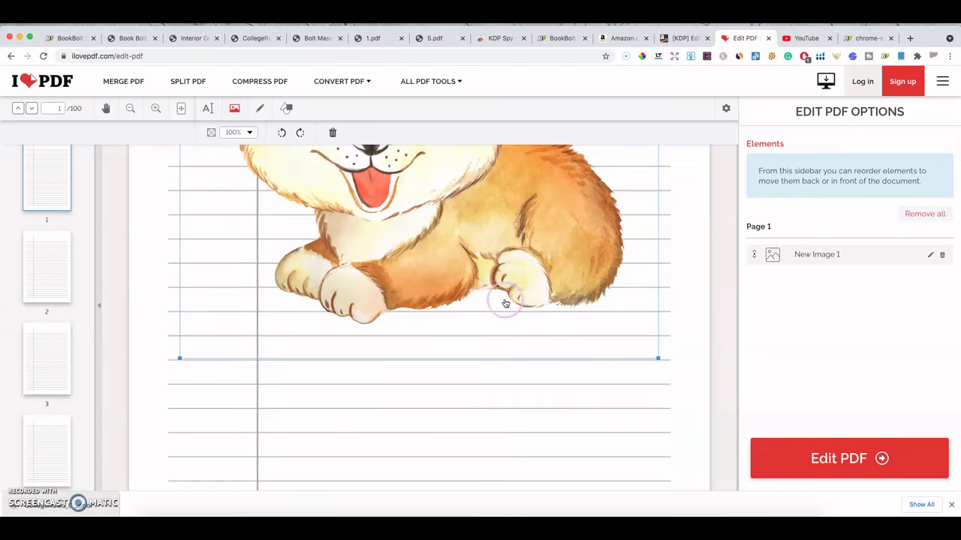
scroll(489, 294, "up", 3)
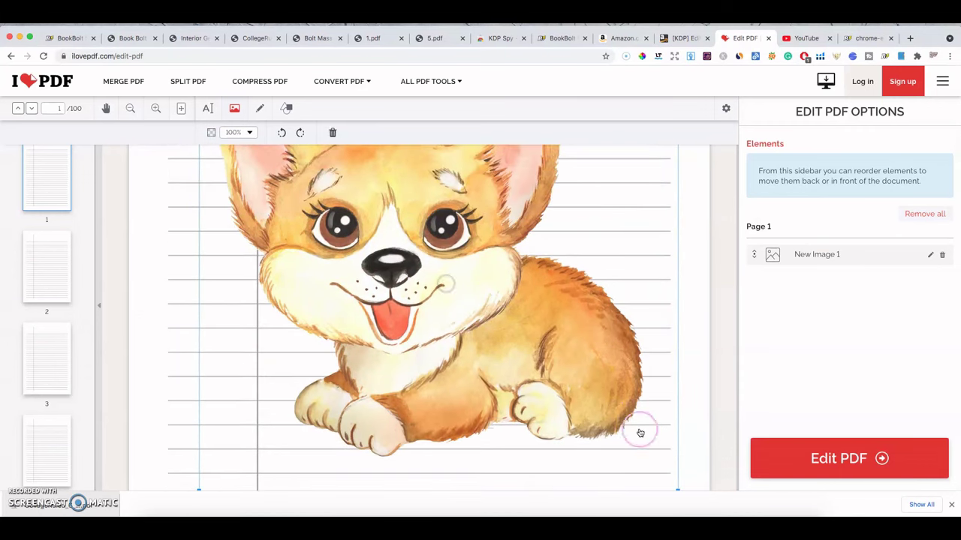
left_click_drag(622, 446, 607, 394)
left_click_drag(666, 449, 435, 253)
scroll(605, 388, "down", 2)
scroll(598, 384, "up", 2)
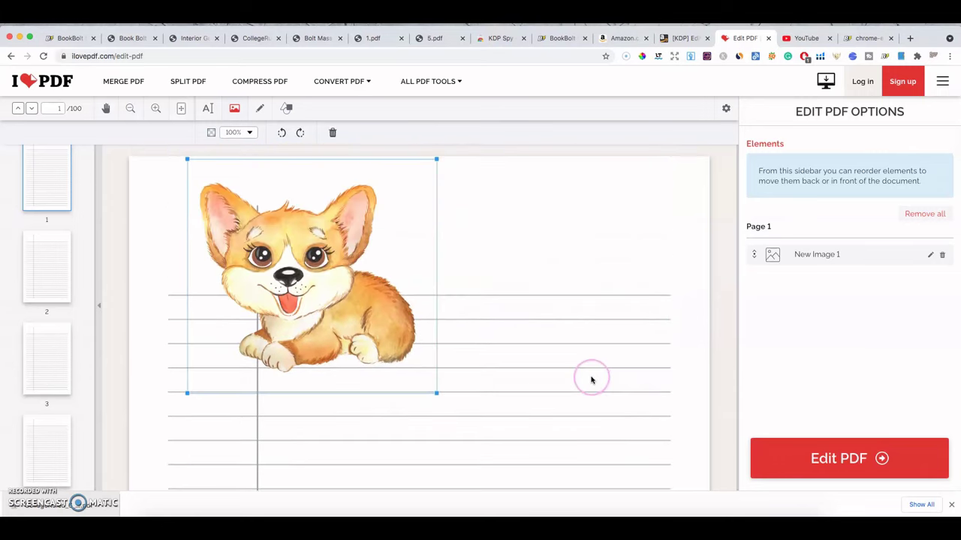
left_click_drag(438, 393, 322, 303)
left_click_drag(291, 271, 678, 264)
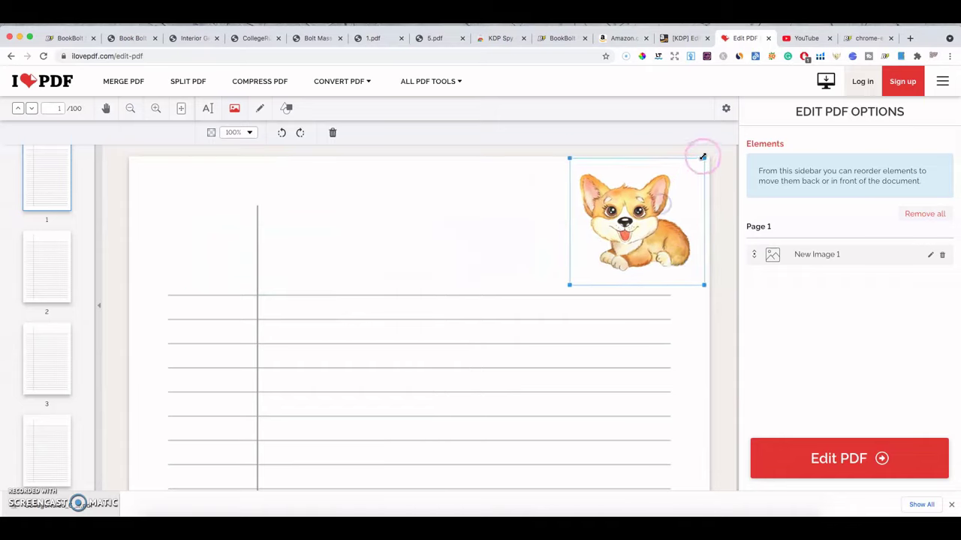
left_click_drag(705, 160, 667, 210)
left_click_drag(630, 244, 644, 239)
left_click(425, 309)
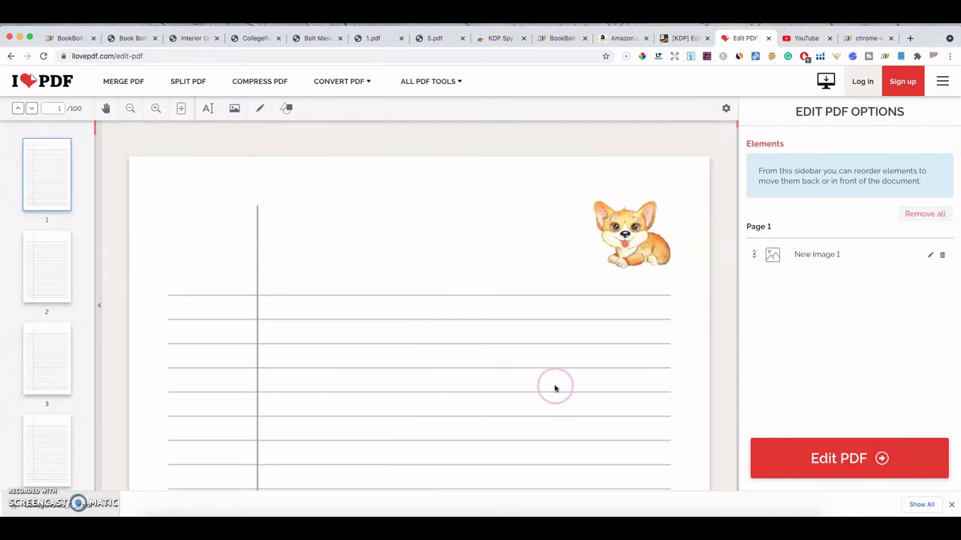
- Look over the decorated page and return to the generated college-ruled PDF in Book Bolt
scroll(525, 337, "down", 3)
scroll(523, 294, "down", 2)
scroll(536, 275, "up", 5)
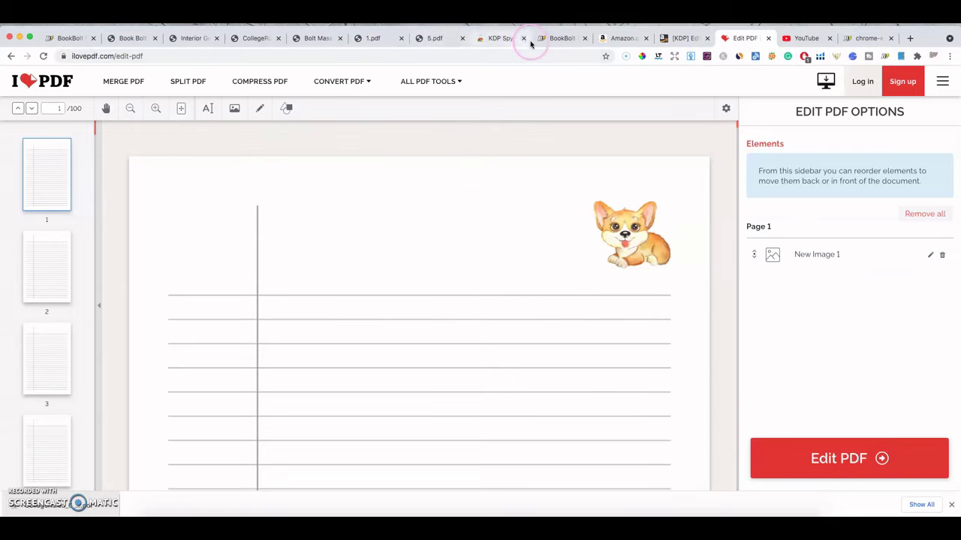
left_click(249, 39)
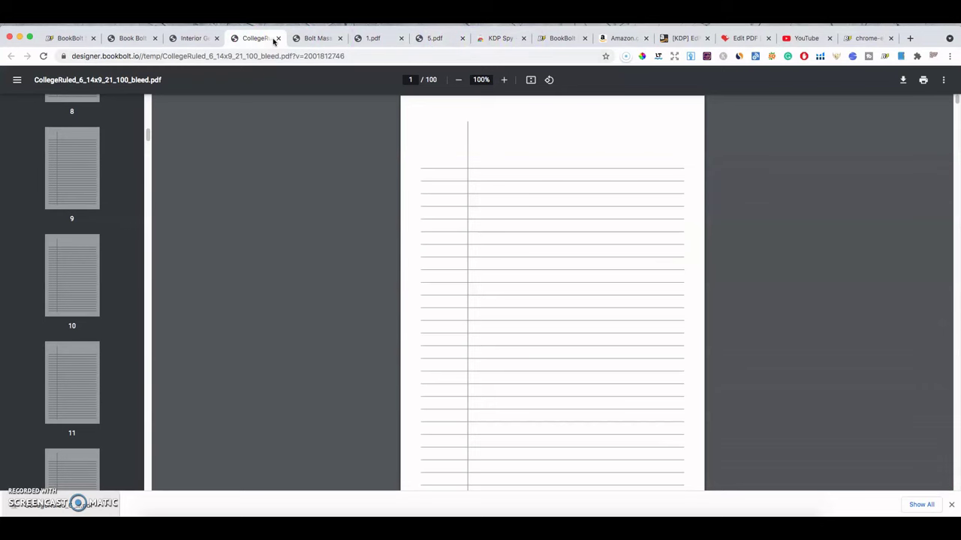
- Close the college-ruled PDF and browse the Interior Generator's gallery for the available journal, planner, tracker and graph-paper templates
left_click(277, 39)
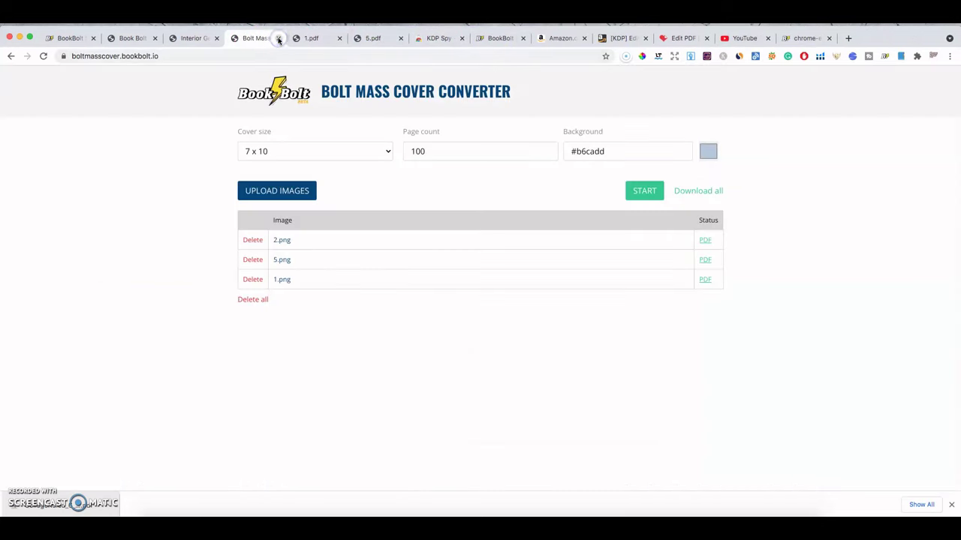
left_click(205, 38)
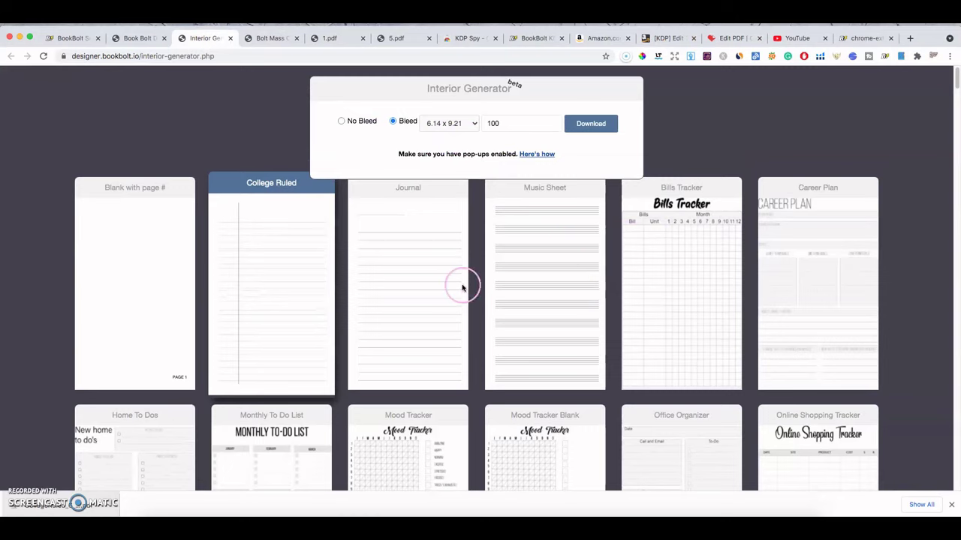
scroll(446, 284, "down", 1)
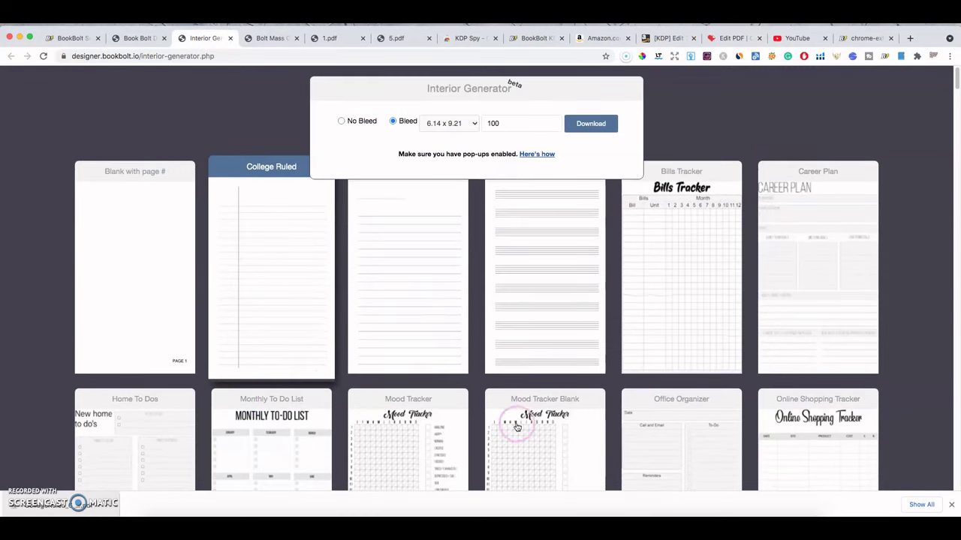
scroll(518, 406, "down", 4)
scroll(675, 361, "down", 5)
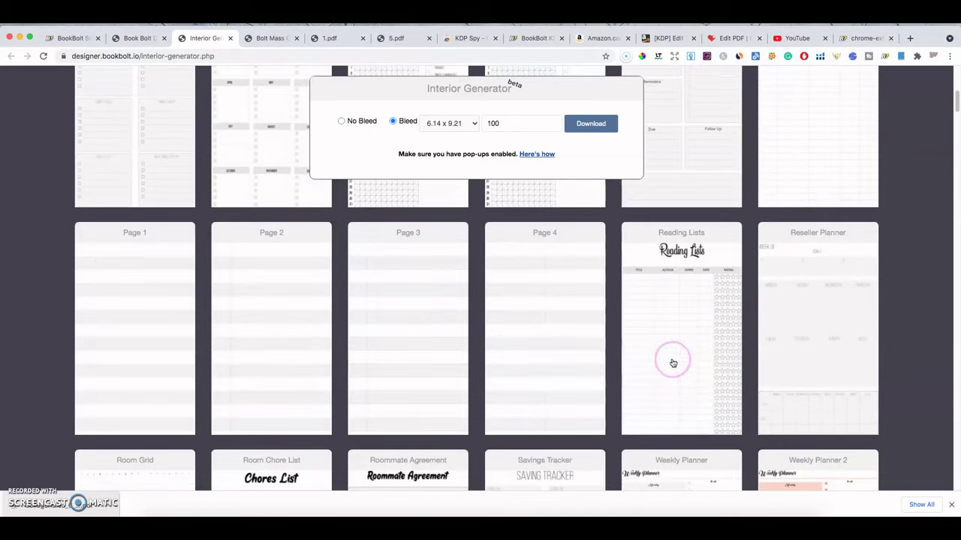
scroll(558, 323, "down", 3)
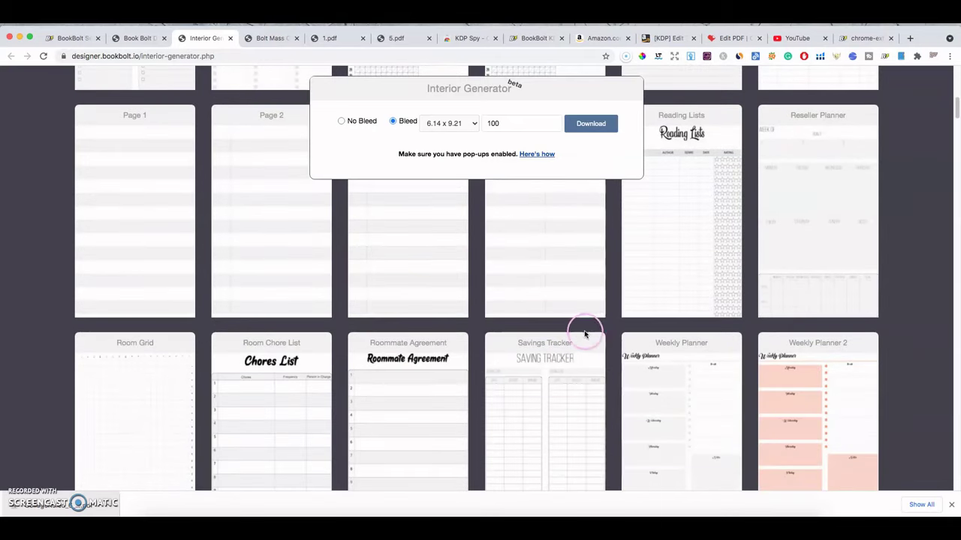
scroll(553, 333, "down", 5)
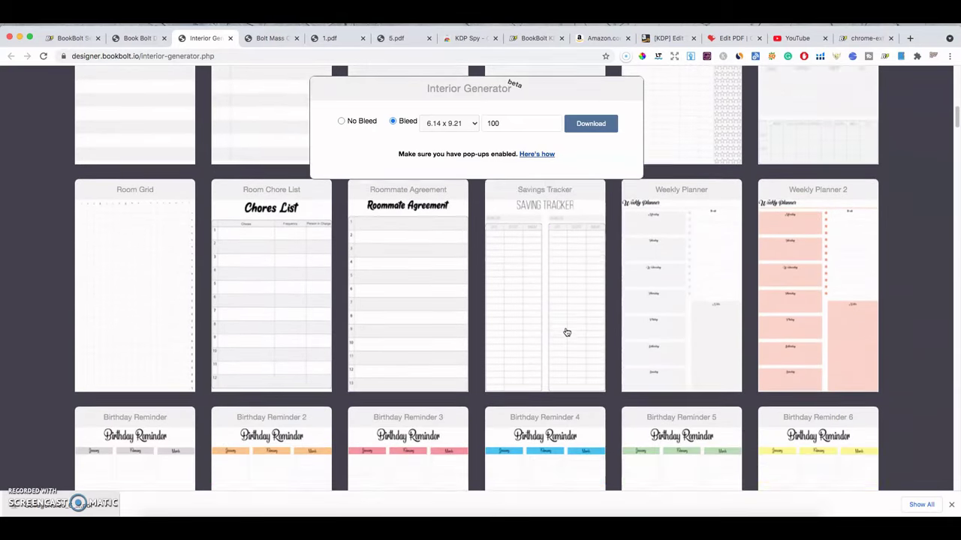
scroll(570, 327, "down", 10)
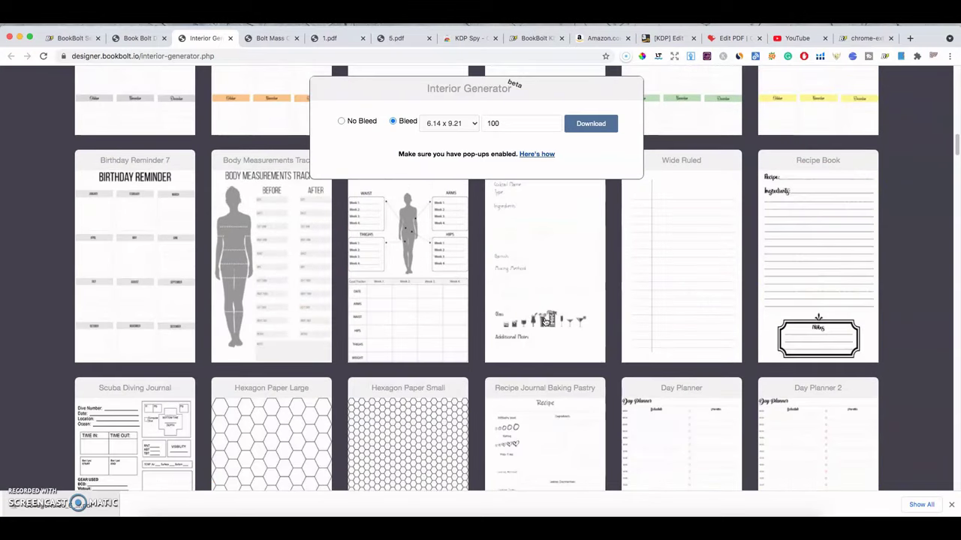
scroll(550, 319, "up", 1)
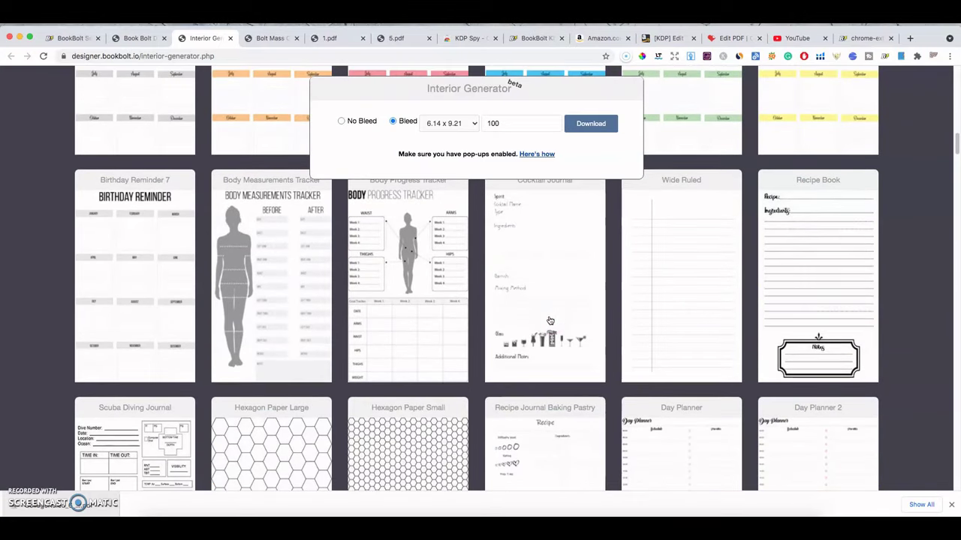
scroll(553, 318, "up", 1)
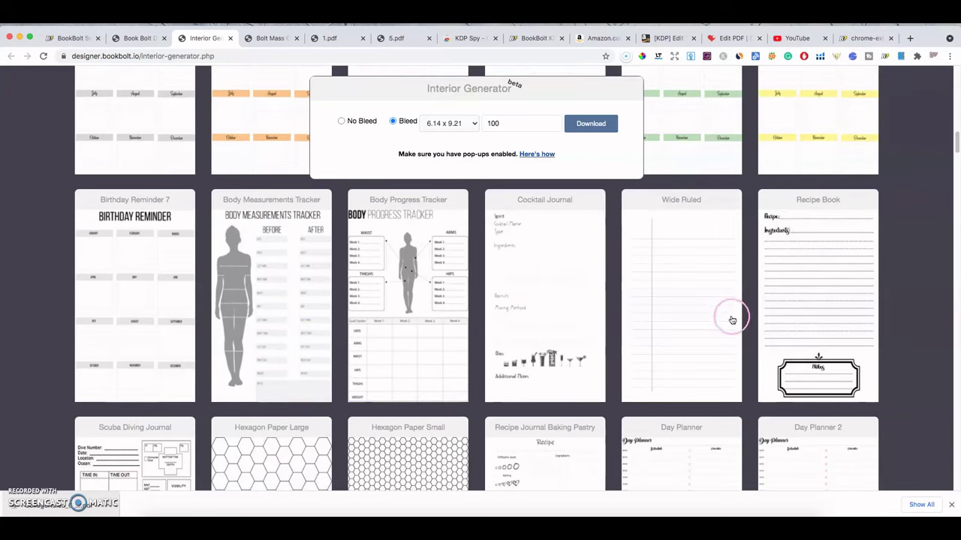
scroll(465, 319, "down", 10)
scroll(577, 327, "down", 10)
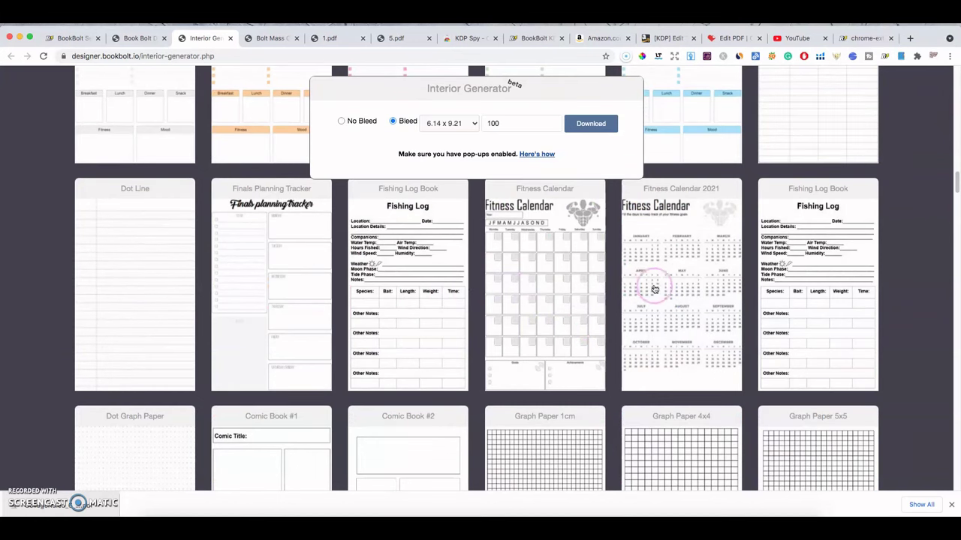
scroll(495, 325, "down", 6)
scroll(504, 318, "up", 3)
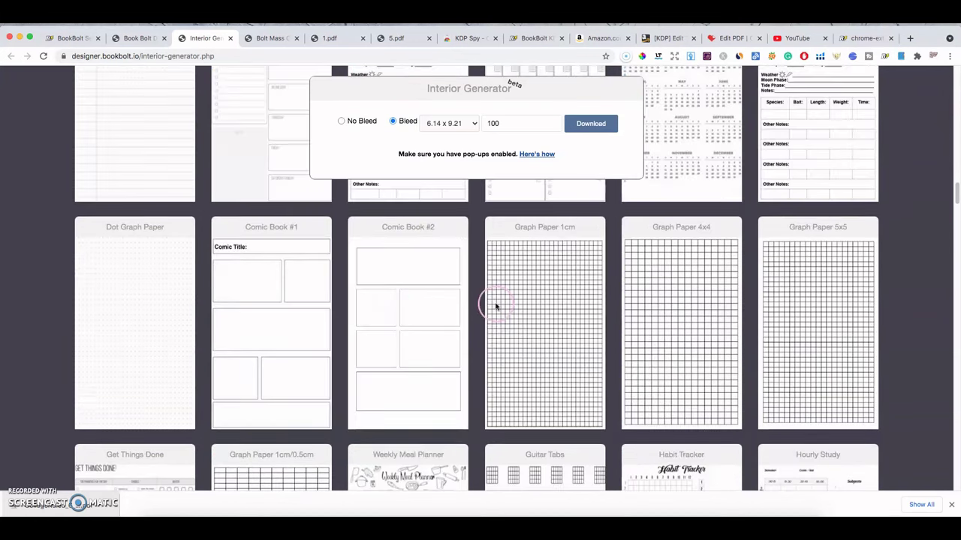
scroll(496, 306, "down", 3)
scroll(482, 314, "down", 5)
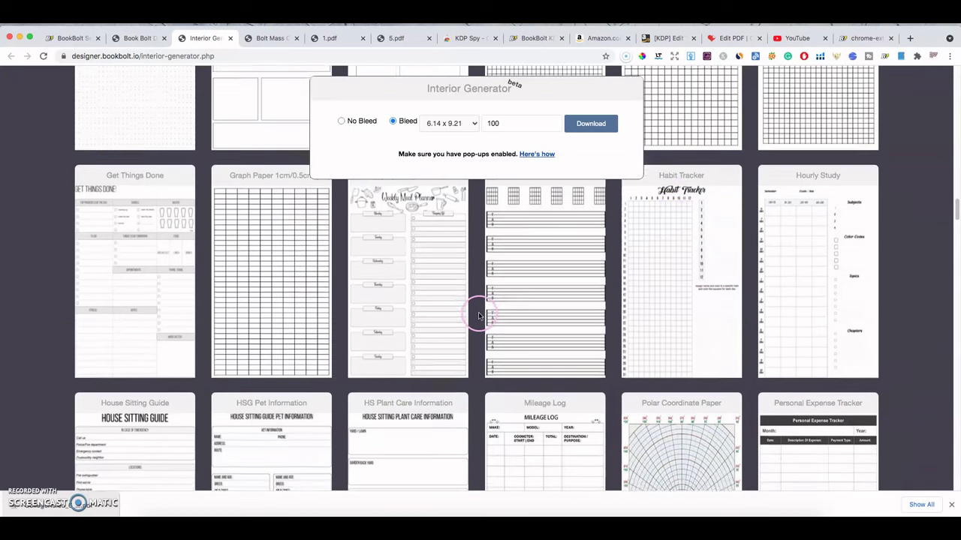
scroll(483, 314, "down", 3)
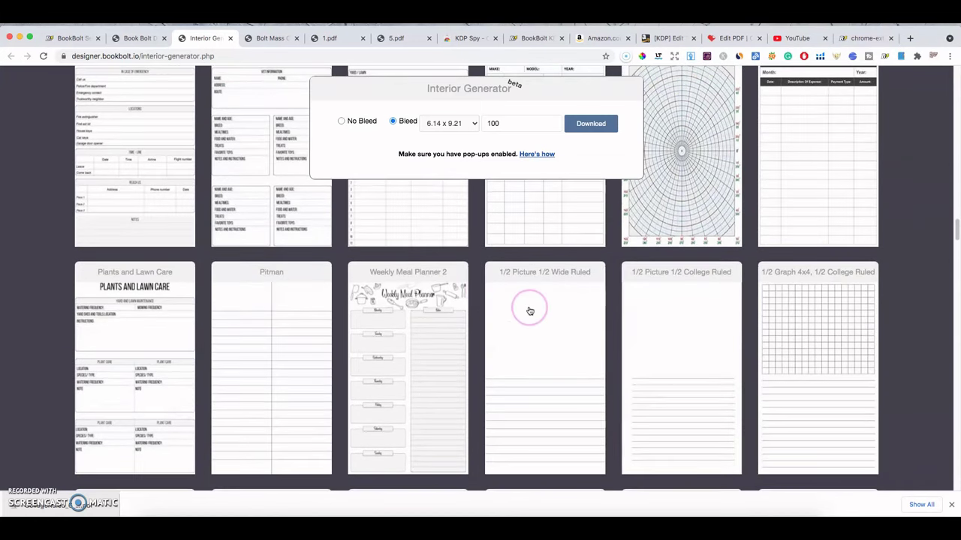
scroll(449, 324, "down", 7)
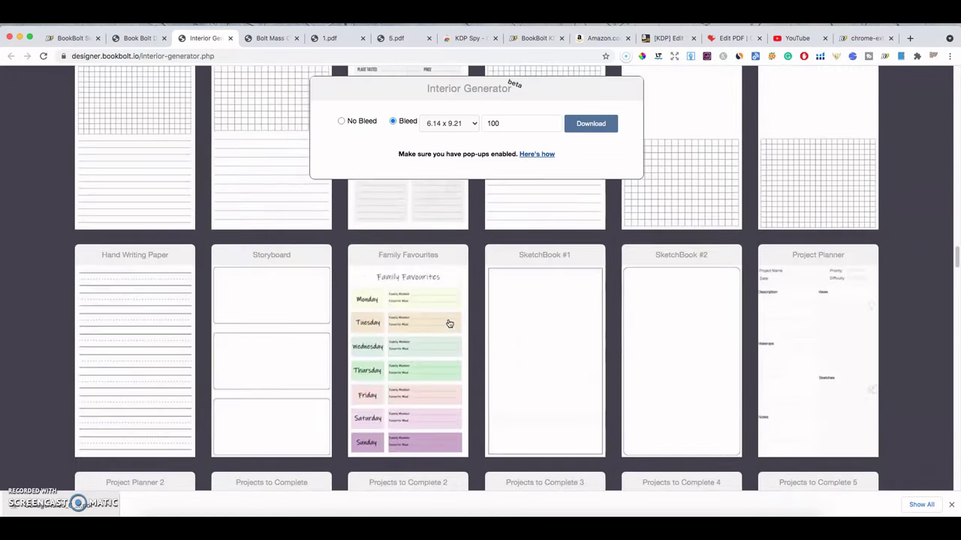
scroll(470, 319, "down", 5)
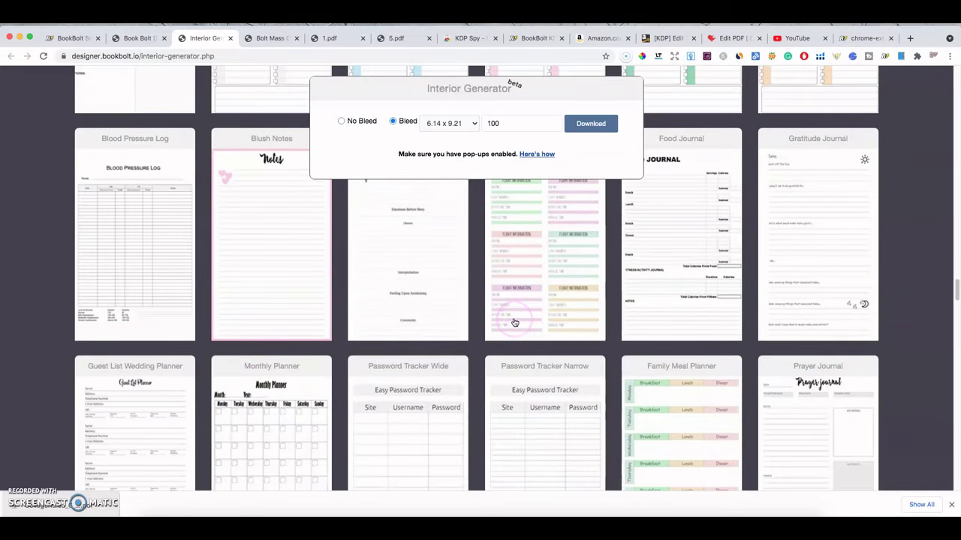
scroll(506, 322, "down", 7)
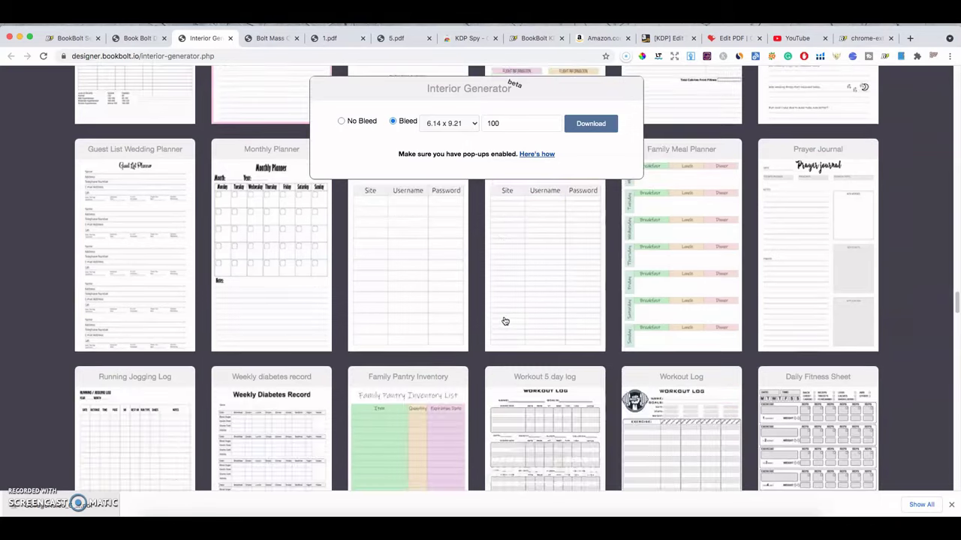
scroll(519, 322, "down", 8)
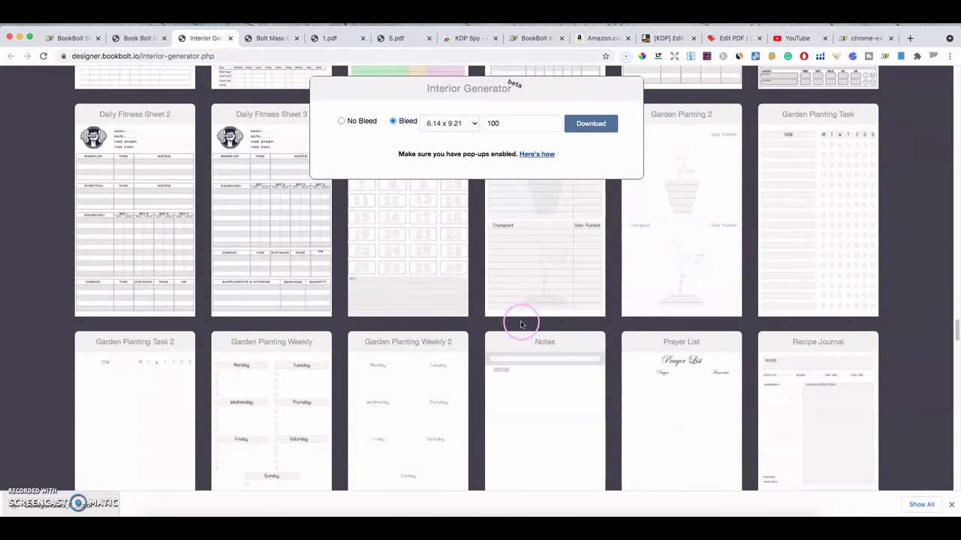
scroll(521, 324, "down", 9)
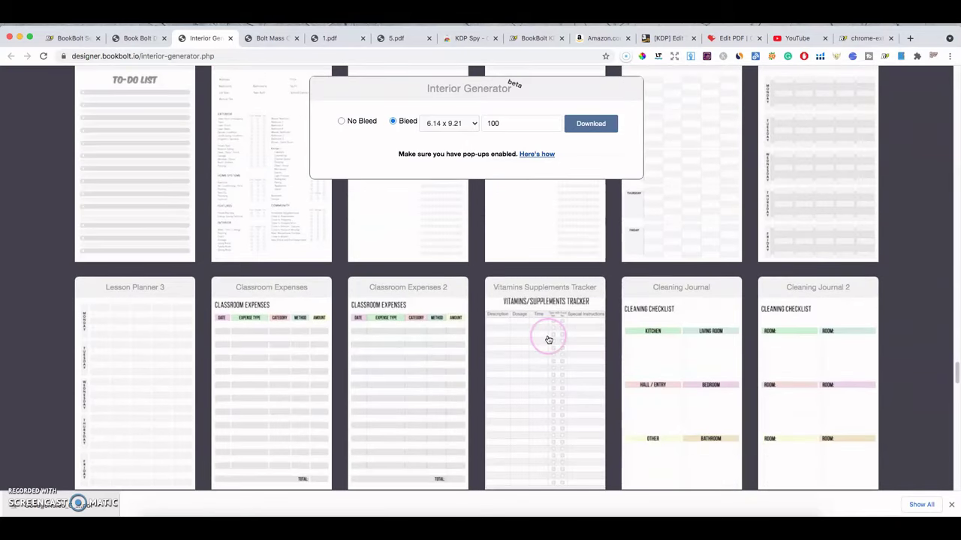
scroll(544, 338, "down", 7)
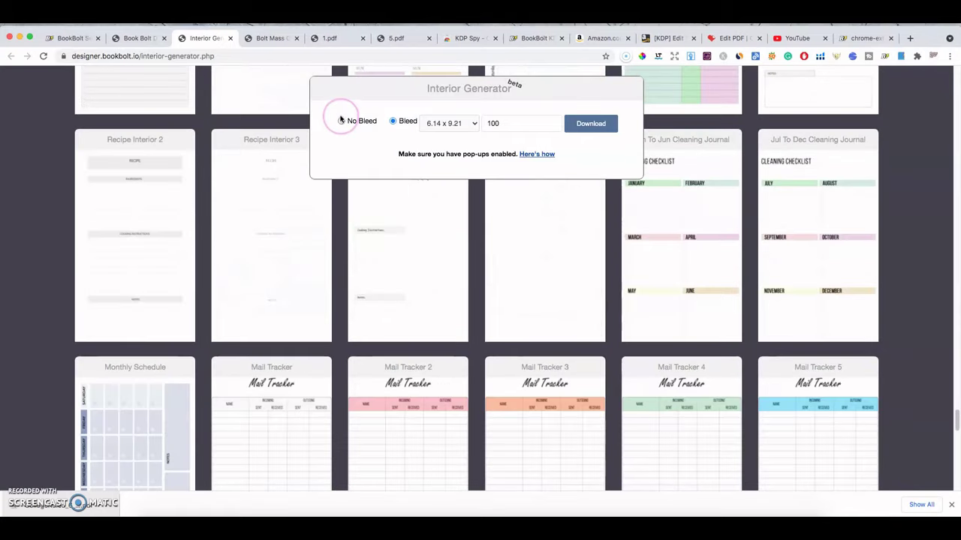
- Close the Interior Generator, return to the Prayer Journal and Notes design, and open Interior Generator Pro
left_click(259, 56)
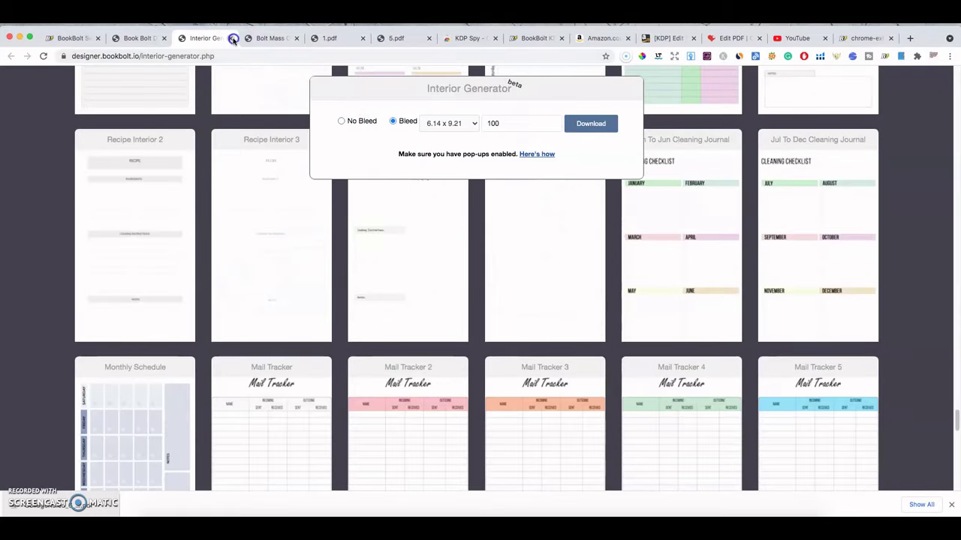
left_click(233, 38)
left_click(142, 38)
left_click(625, 125)
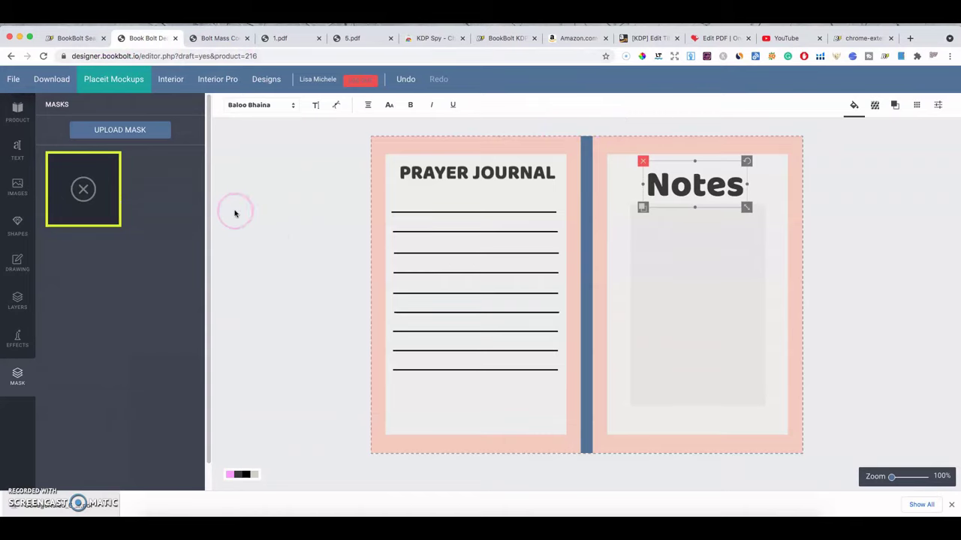
scroll(42, 361, "down", 1)
scroll(43, 361, "up", 1)
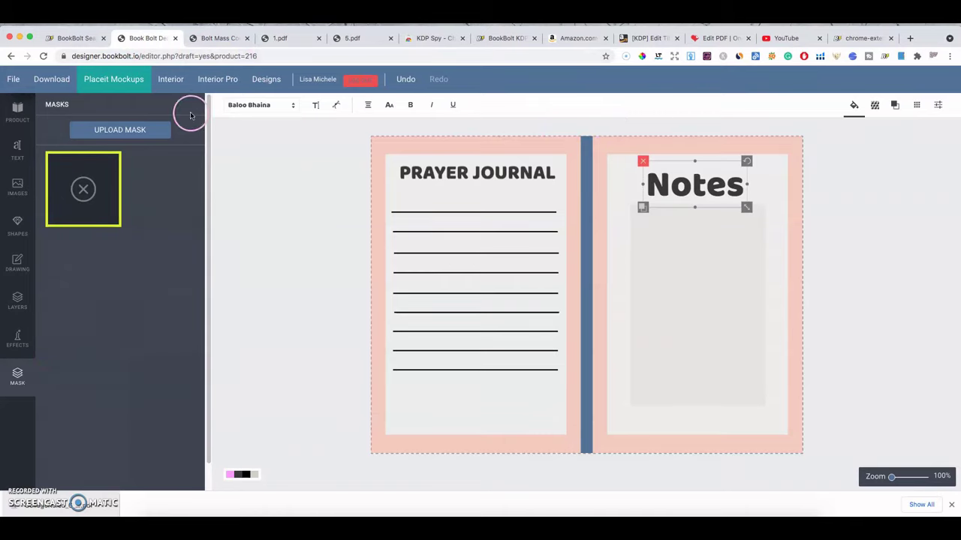
left_click(217, 83)
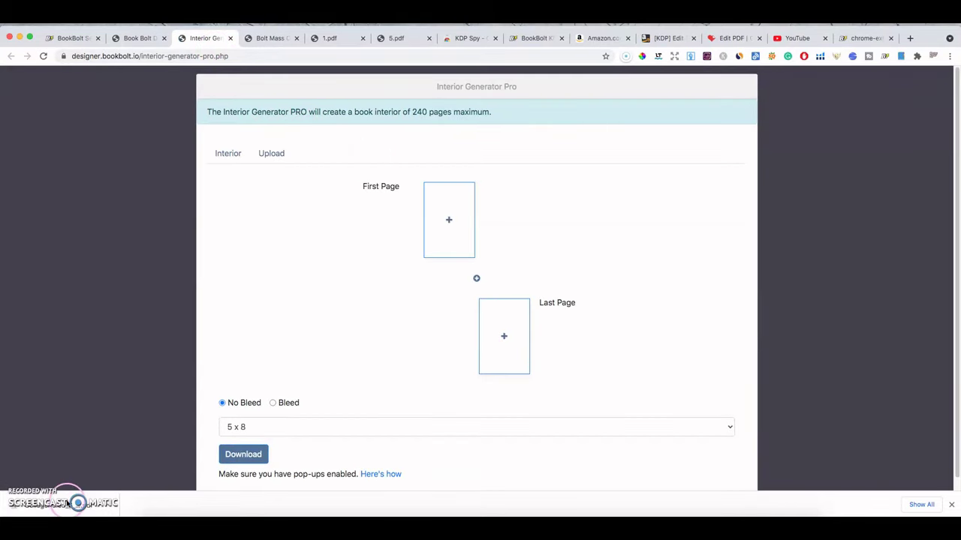
- Upload the downloaded college-ruled PDF to Interior Generator Pro
left_click(271, 153)
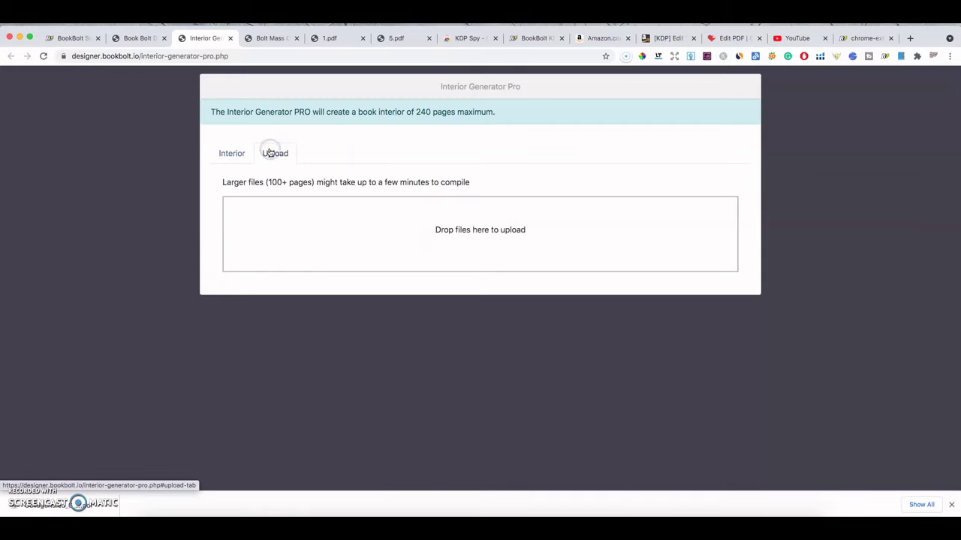
left_click_drag(65, 500, 414, 231)
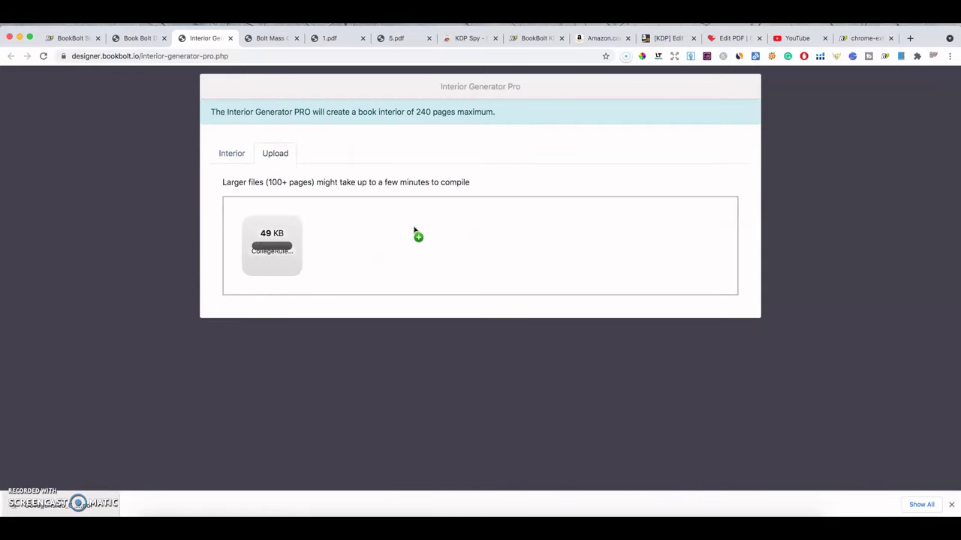
left_click(573, 135)
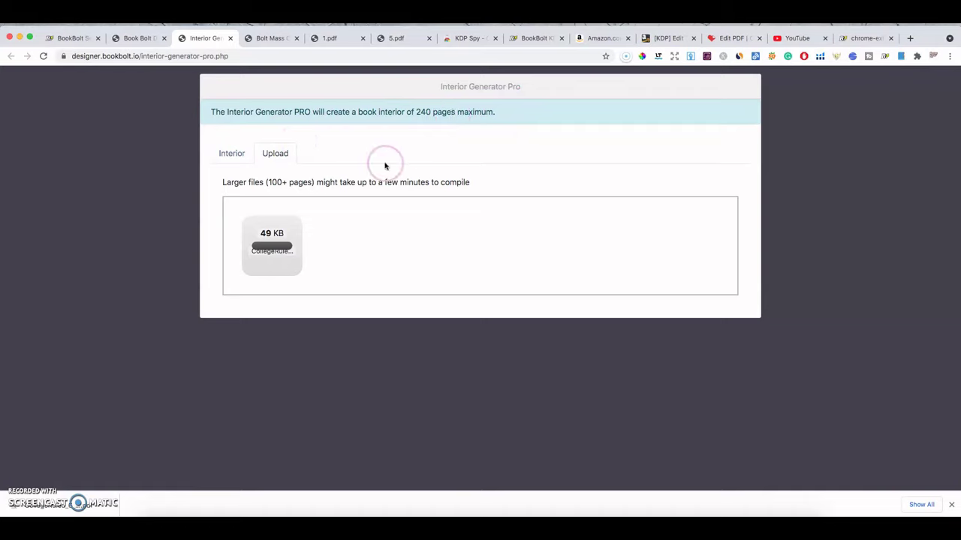
- Return to the interior layout and assign the "Blank with page #" pattern to the first page
left_click(230, 154)
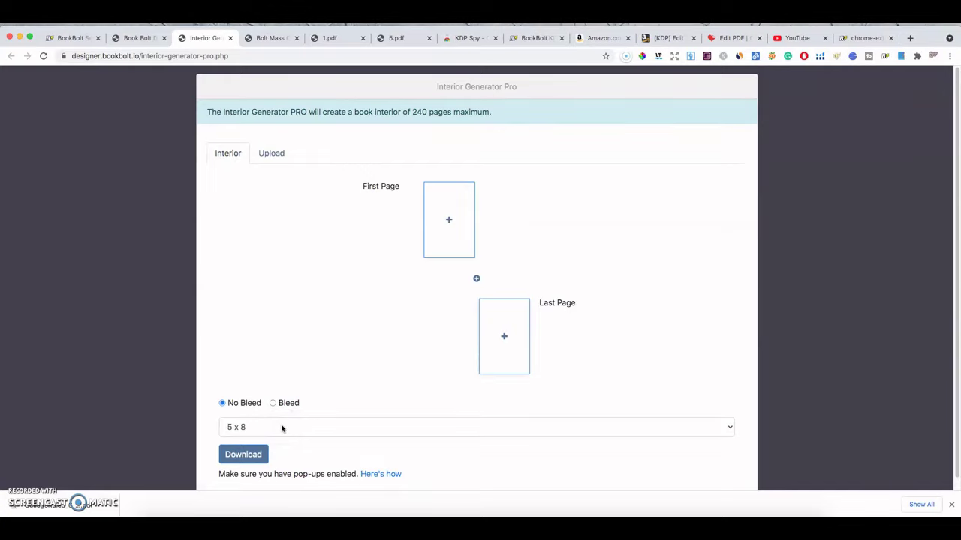
left_click(453, 219)
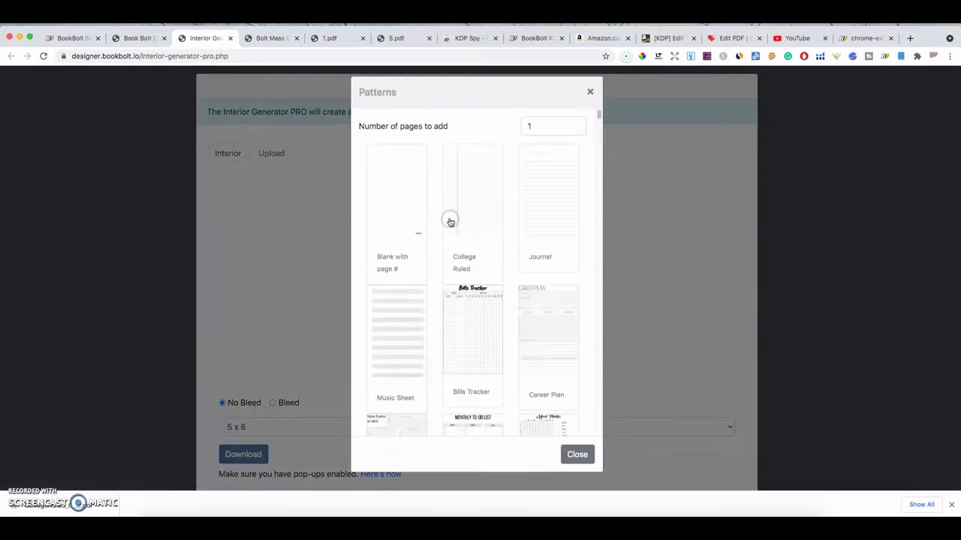
left_click(471, 303)
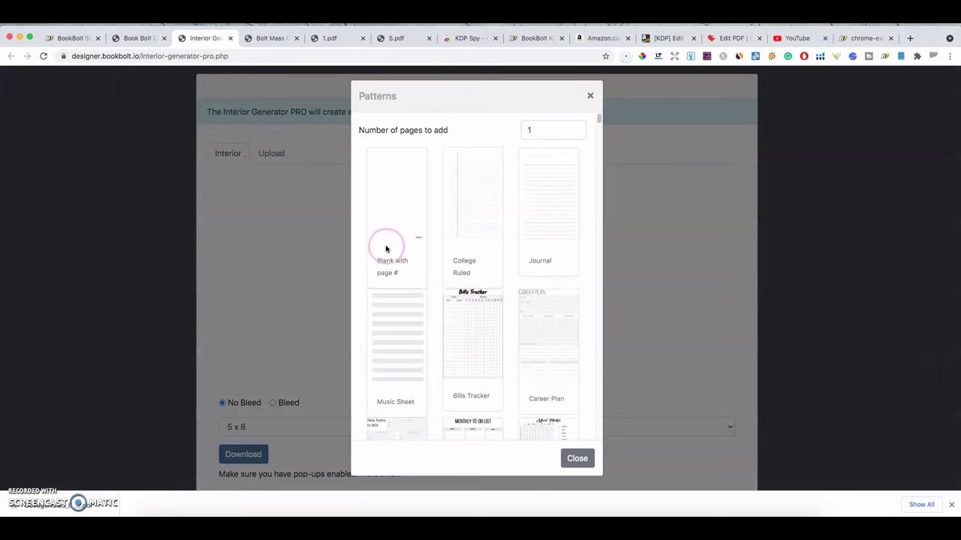
left_click(413, 235)
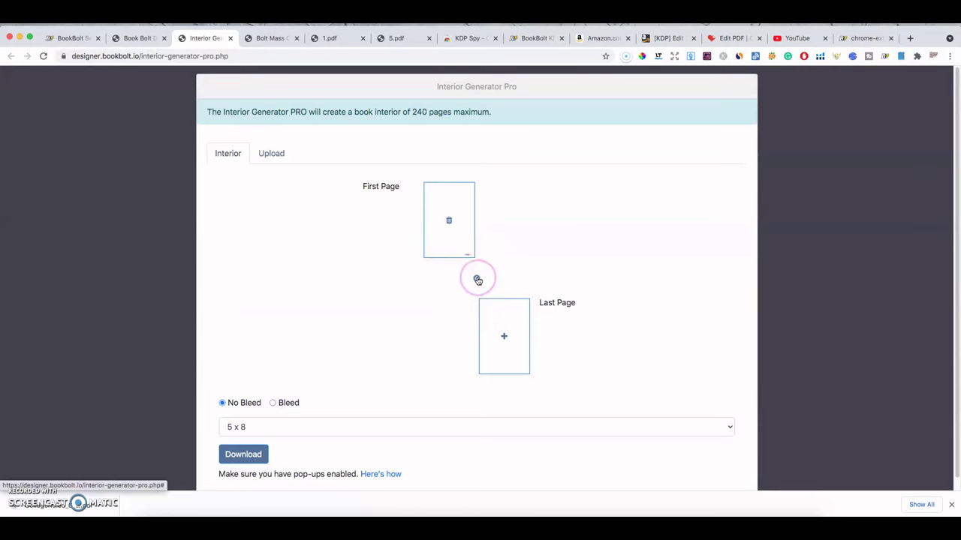
- Add a spread for pages 2 and 3 after the first page and assign the College Ruled pattern to page 2
left_click(477, 280)
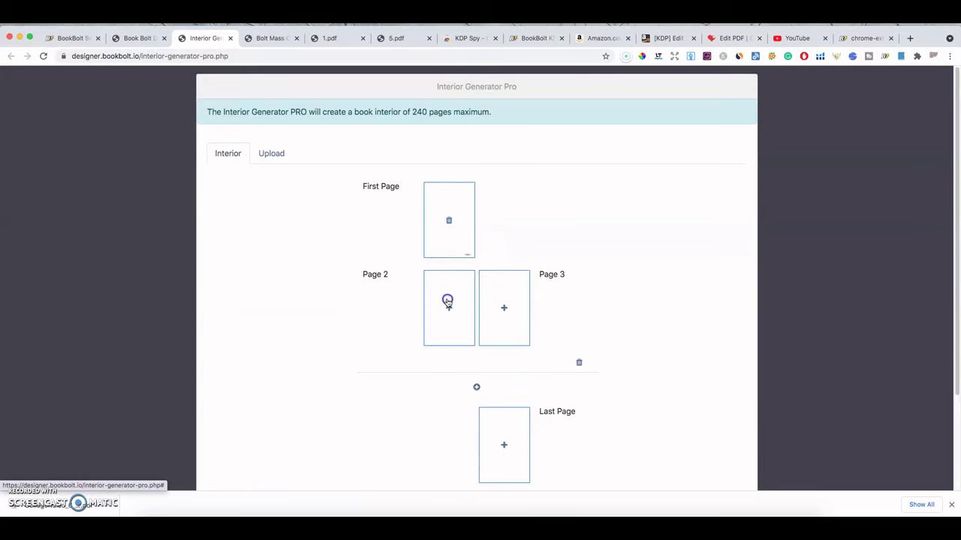
left_click(448, 301)
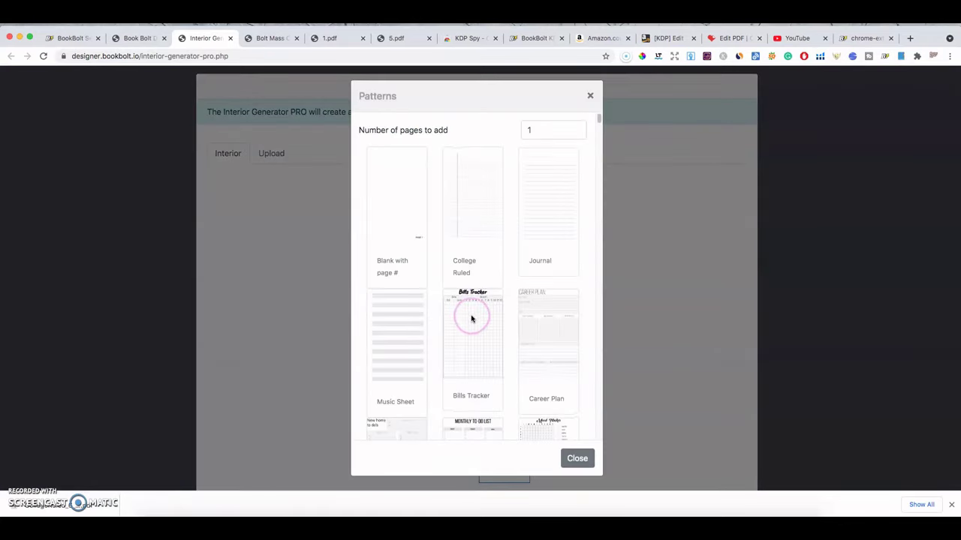
left_click(474, 217)
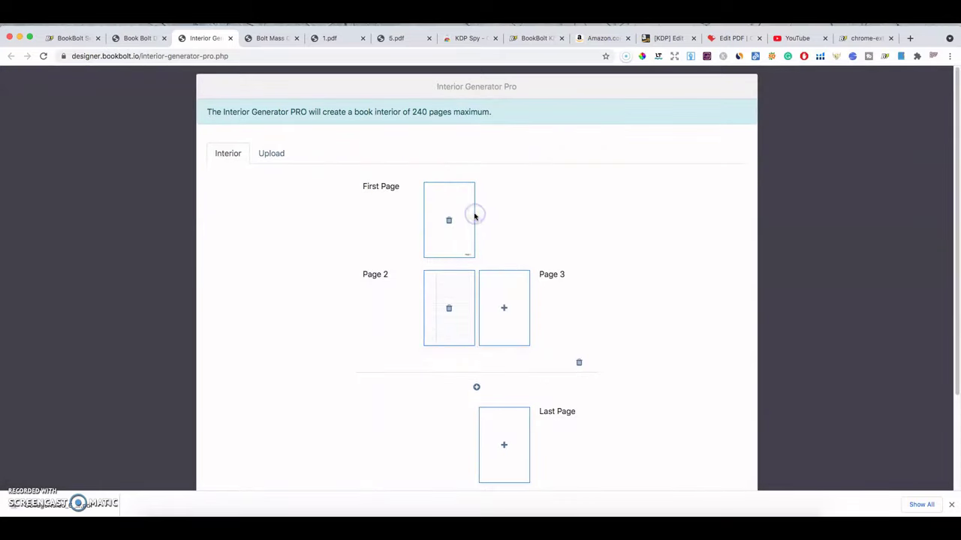
- Assign the Hexagon Paper Small pattern to page 3 of the interior
left_click(505, 308)
scroll(490, 332, "down", 5)
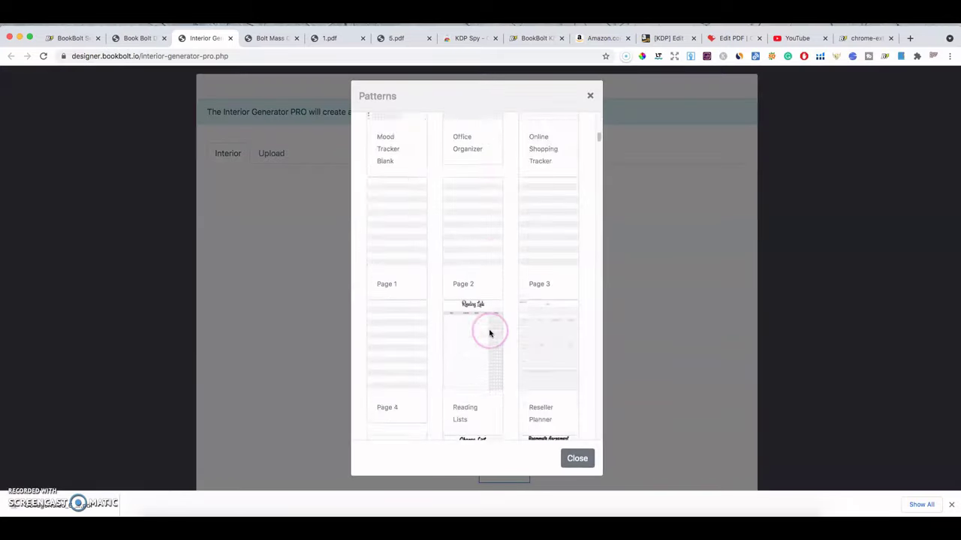
scroll(489, 332, "down", 10)
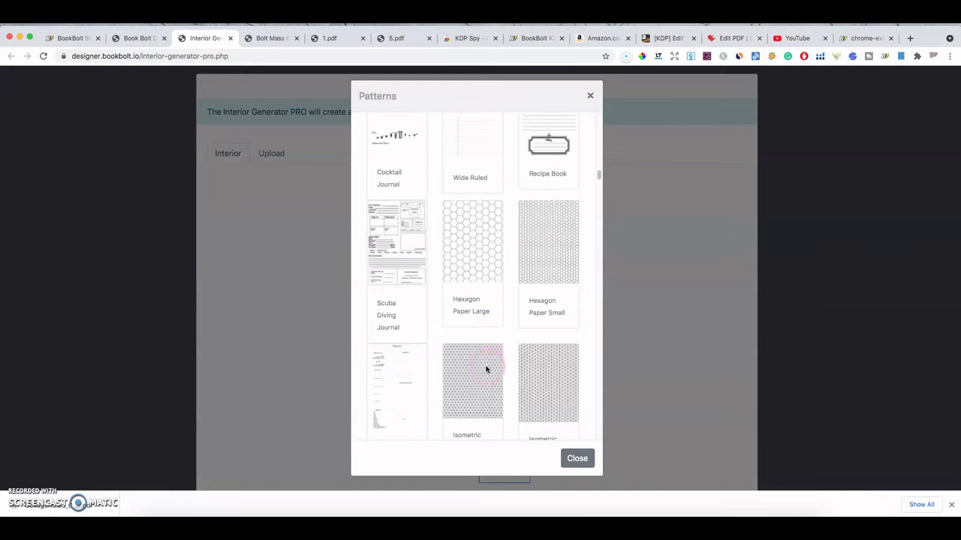
left_click(532, 246)
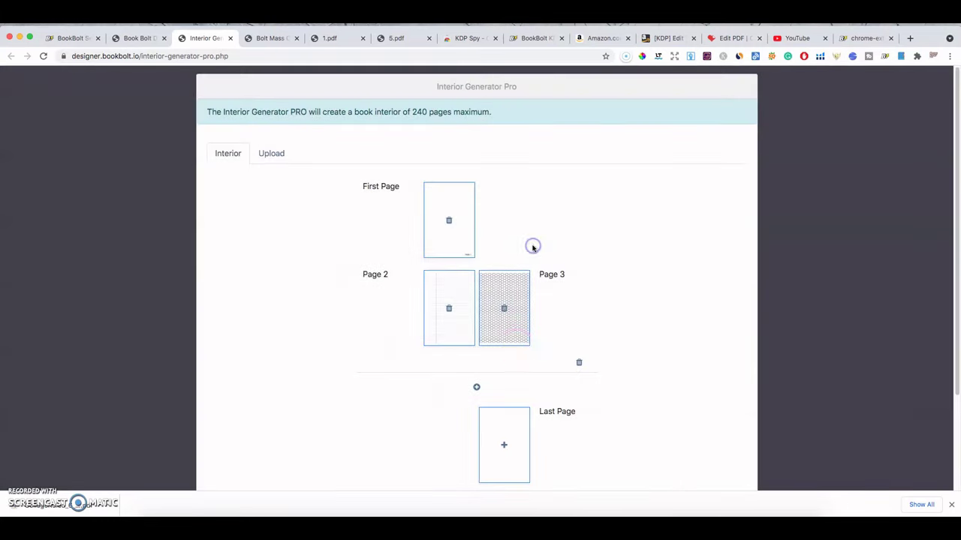
- Add a spread for pages 4 and 5 and assign the Online Shopping Tracker pattern to page 4
scroll(525, 346, "down", 3)
left_click(476, 275)
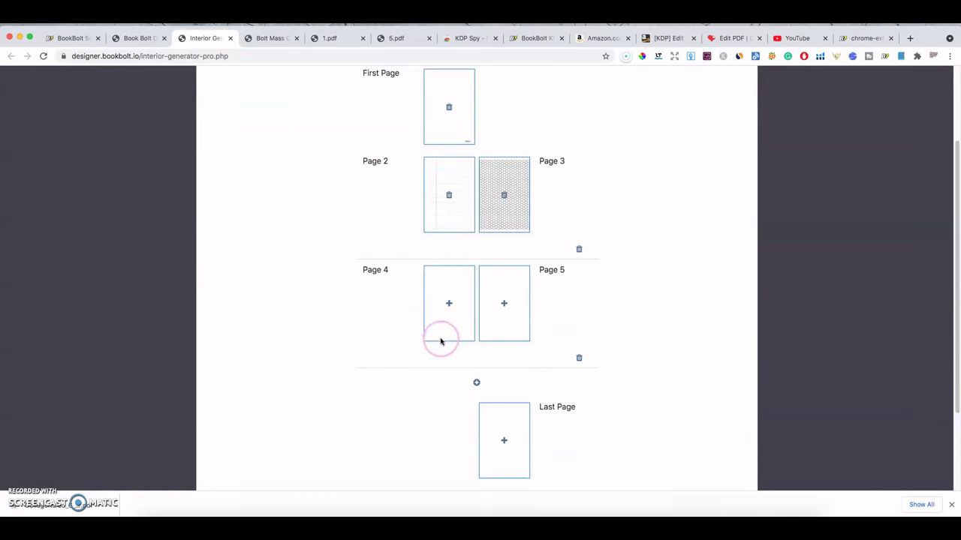
left_click(449, 307)
scroll(495, 319, "down", 10)
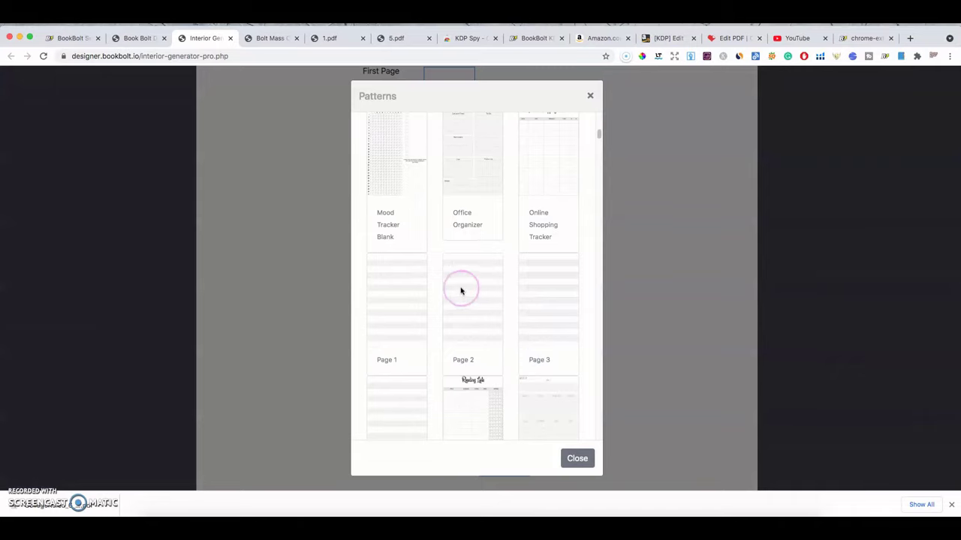
scroll(528, 297, "down", 3)
scroll(530, 296, "up", 3)
left_click(553, 154)
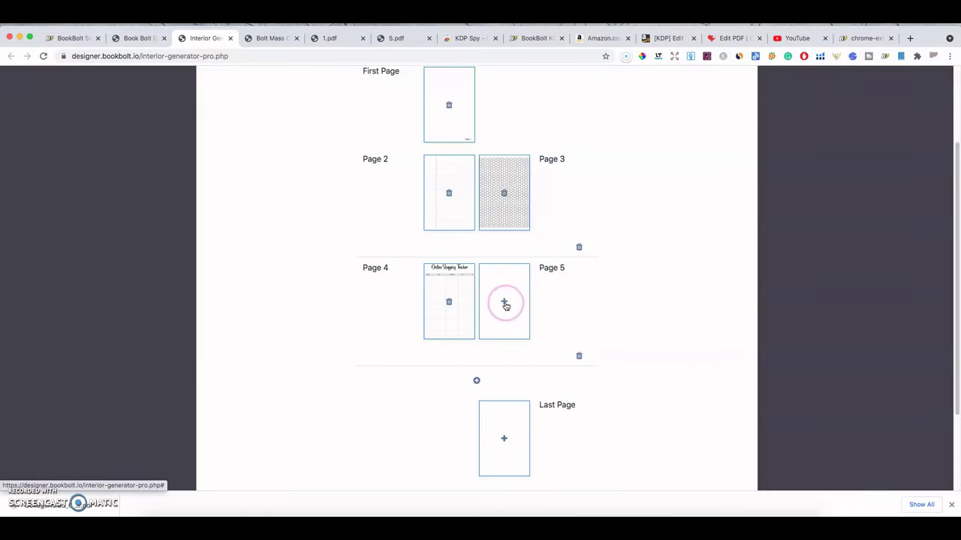
scroll(507, 303, "up", 3)
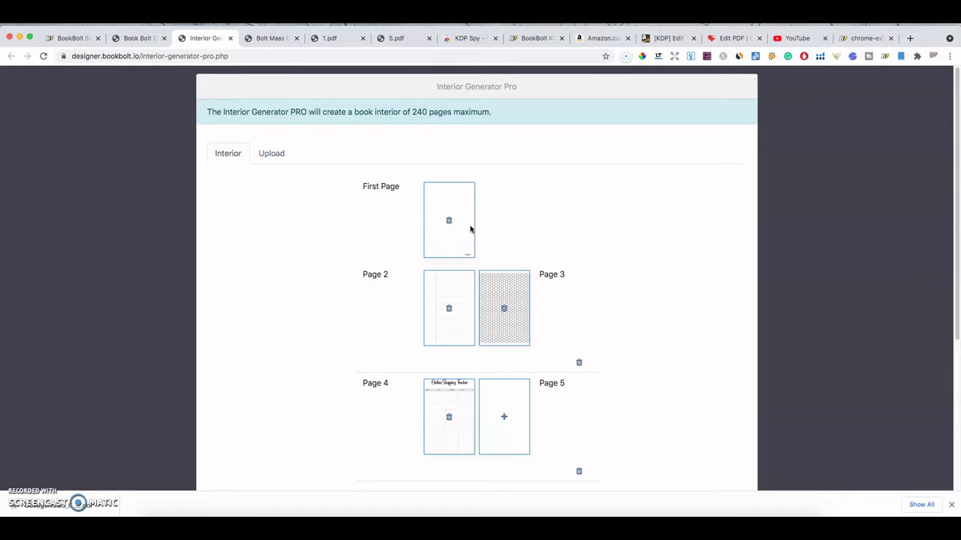
left_click(508, 419)
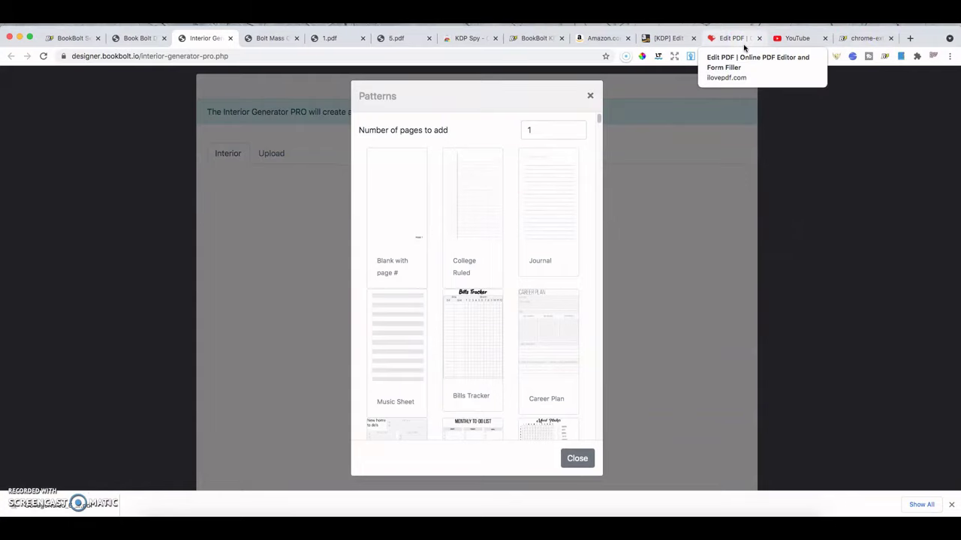
left_click(590, 96)
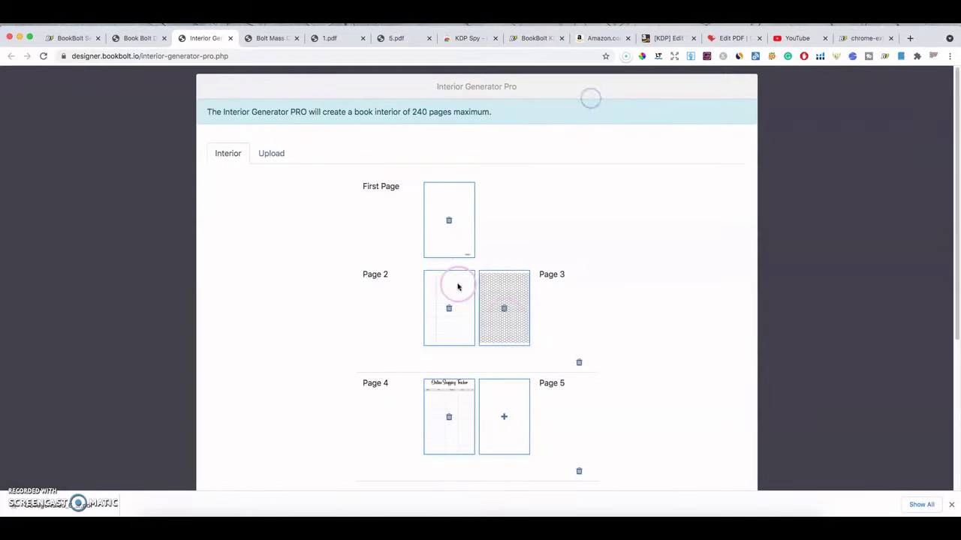
- Review the assembled page layout, the available trim sizes and the uploaded interior file
scroll(483, 314, "down", 1)
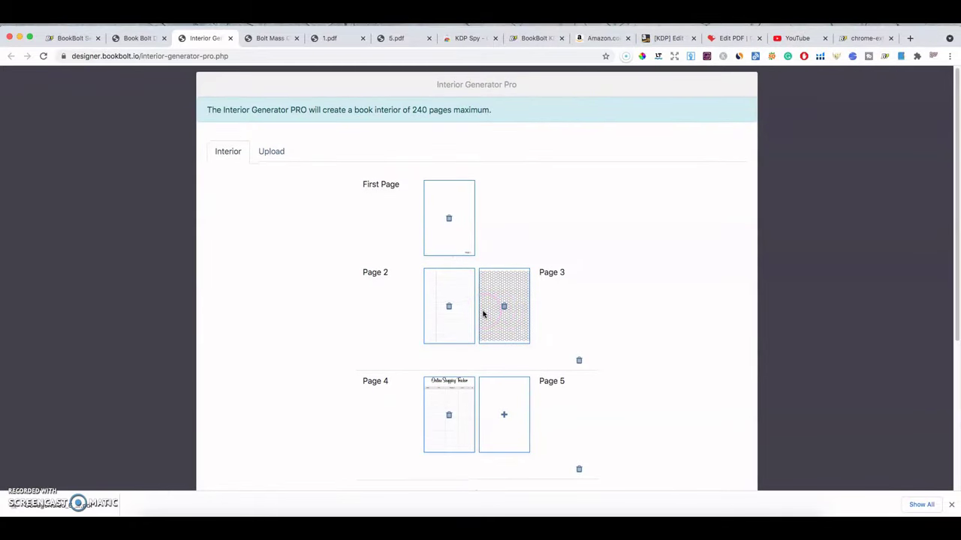
scroll(481, 313, "down", 5)
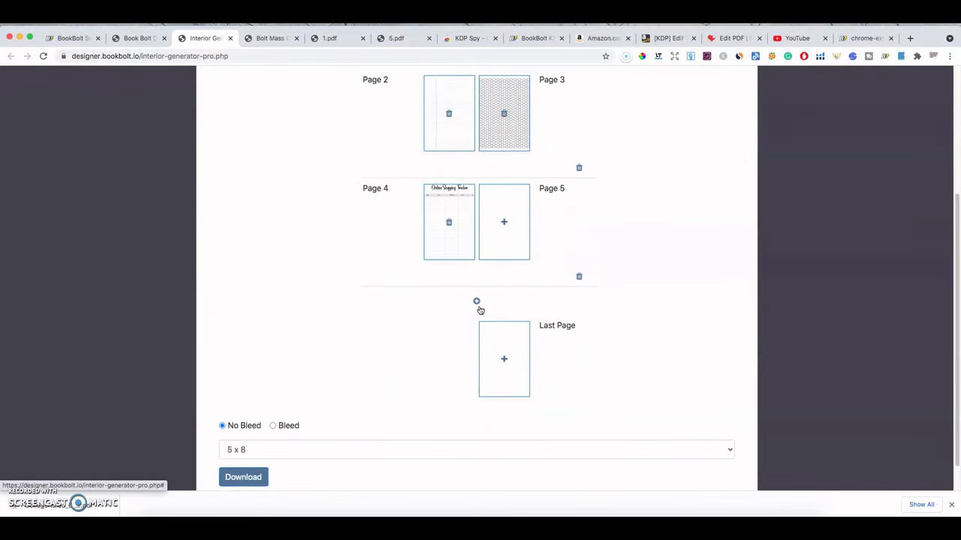
scroll(481, 310, "down", 1)
left_click(440, 412)
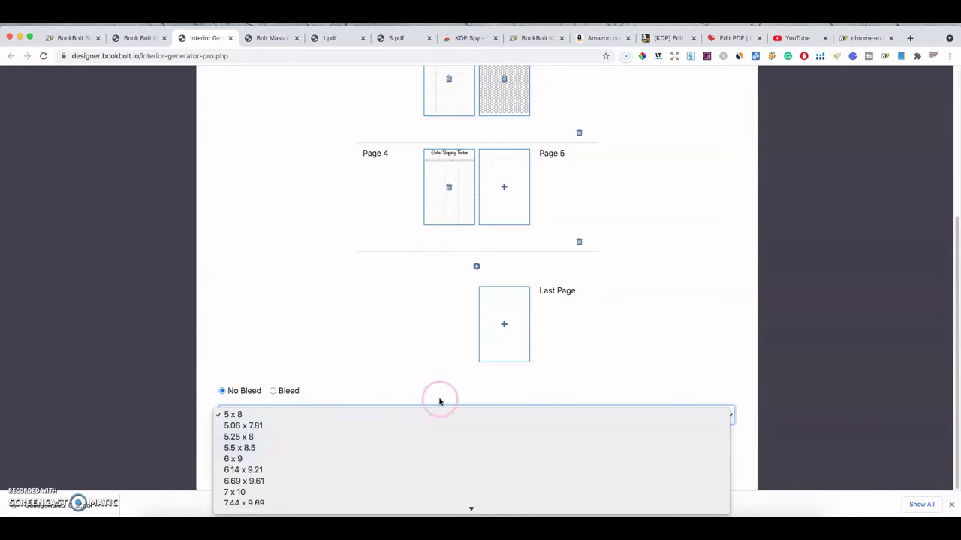
left_click(380, 388)
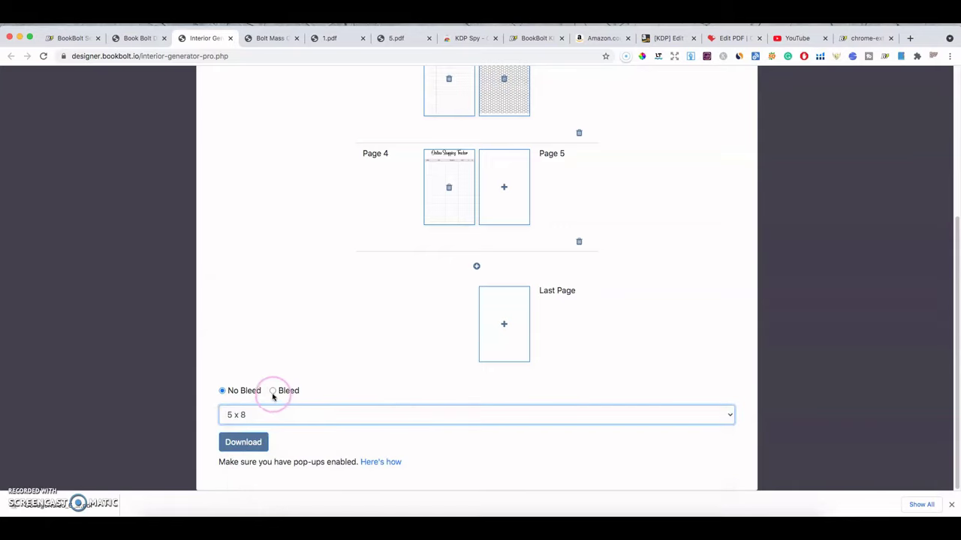
scroll(425, 413, "up", 5)
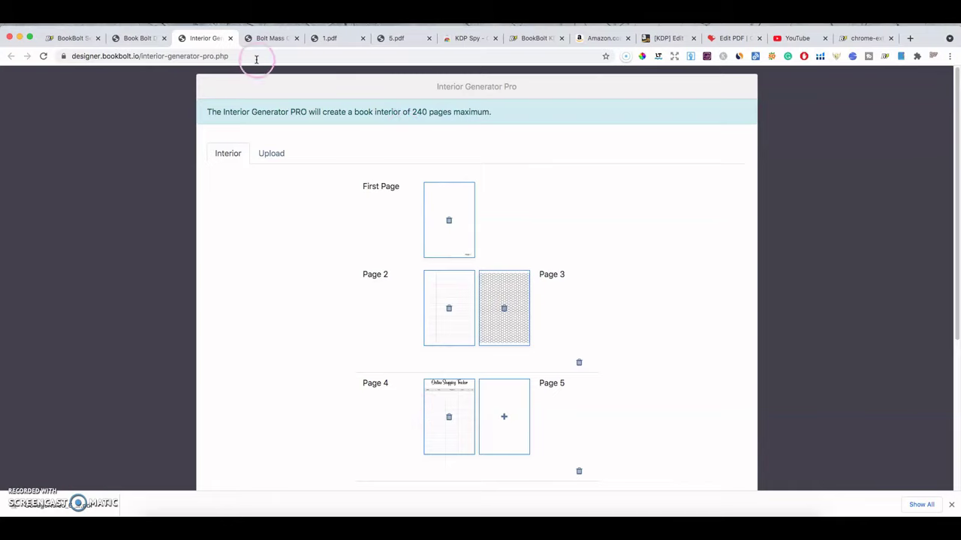
left_click(271, 154)
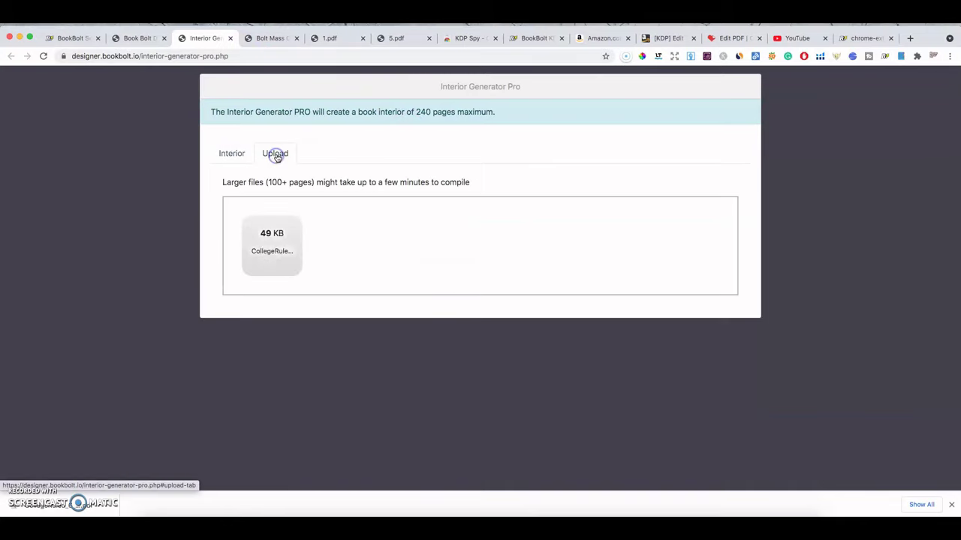
left_click(232, 153)
- Close Interior Generator Pro and deselect the Notes title in the Prayer Journal and Notes design
left_click(230, 37)
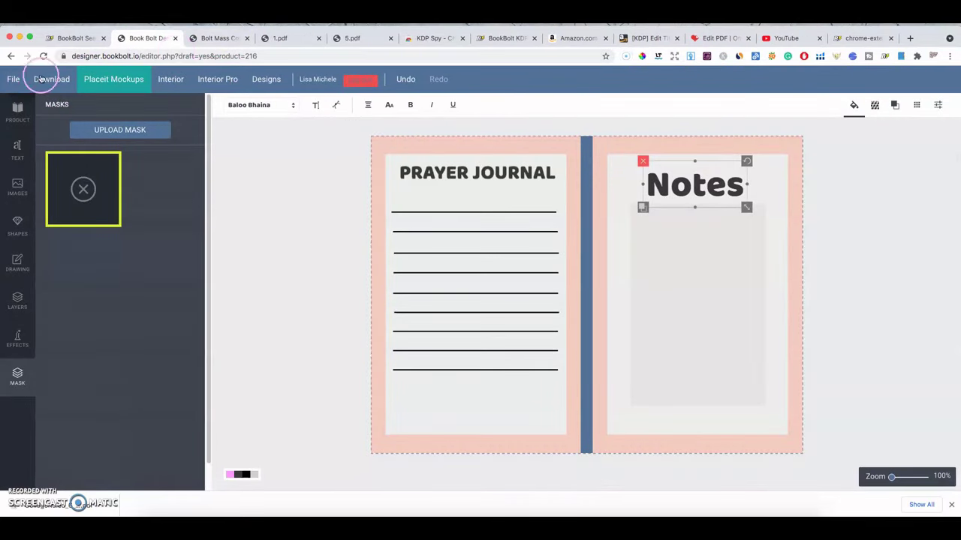
left_click(196, 39)
left_click(151, 38)
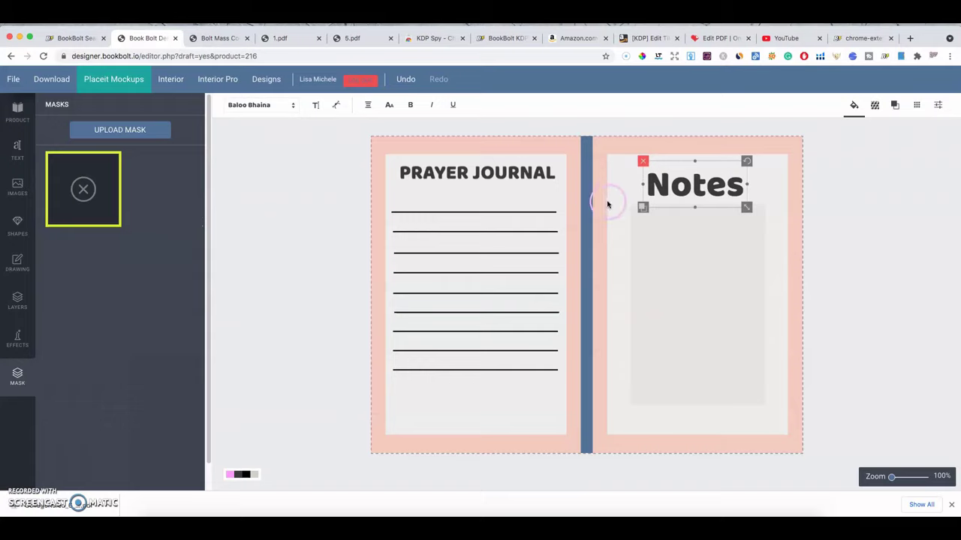
left_click(272, 257)
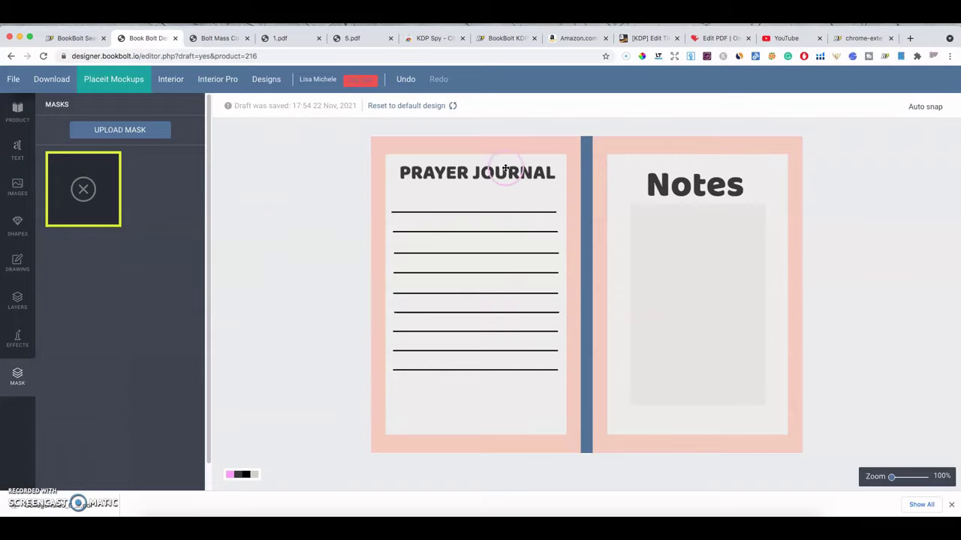
left_click(157, 113)
left_click(162, 112)
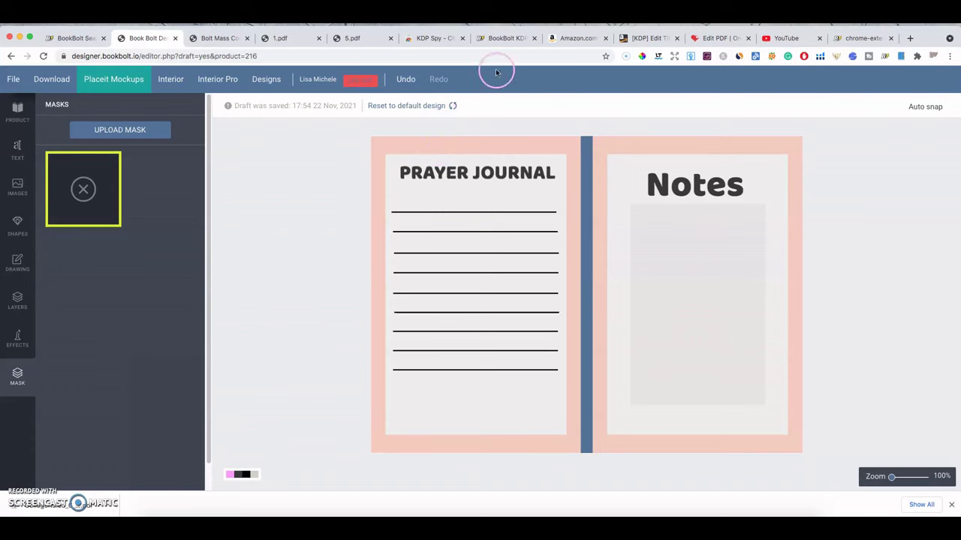
- Return to the Book Bolt members site and open PuzzleWiz
left_click(507, 39)
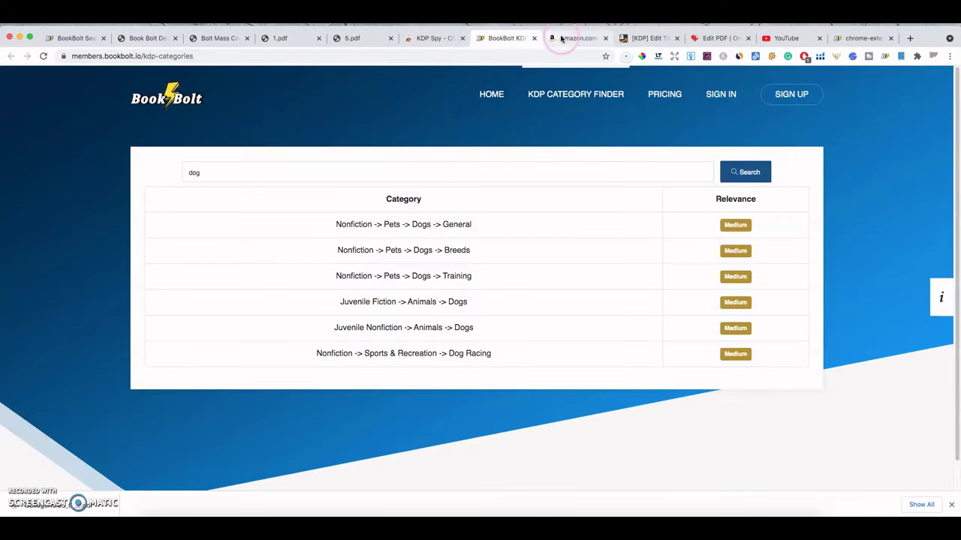
left_click(144, 38)
left_click(79, 38)
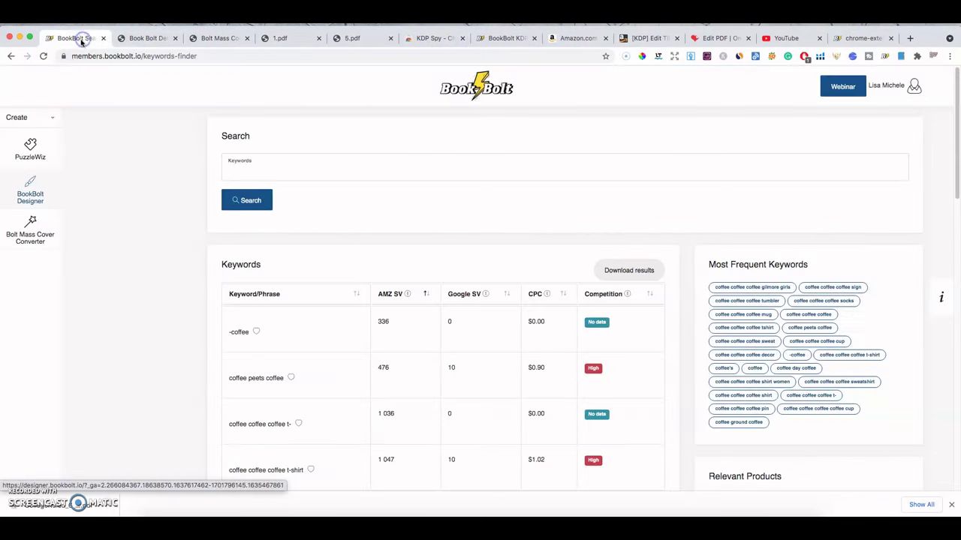
left_click(31, 146)
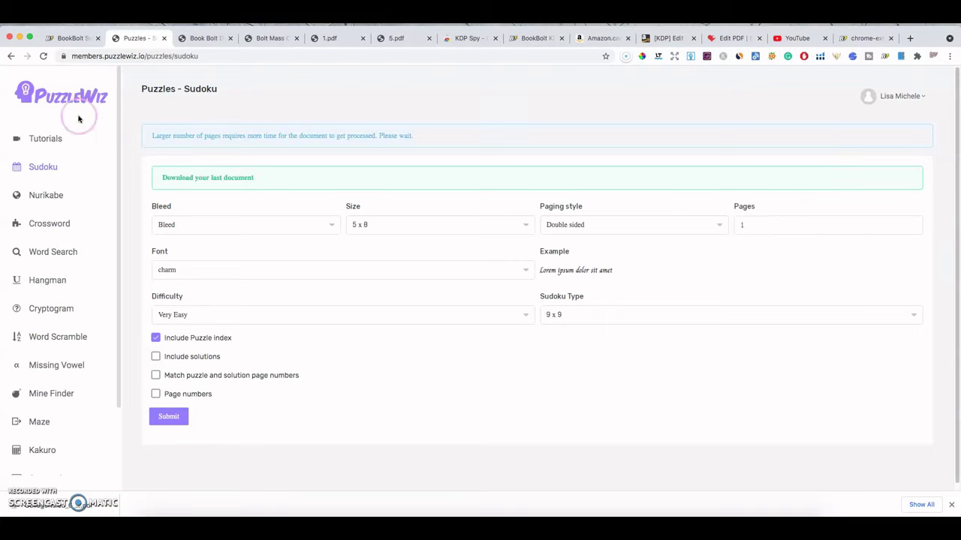
- Examine the puzzle types offered in PuzzleWiz, from Sudoku to Connect the Dots, and the Sudoku settings
left_click(46, 175)
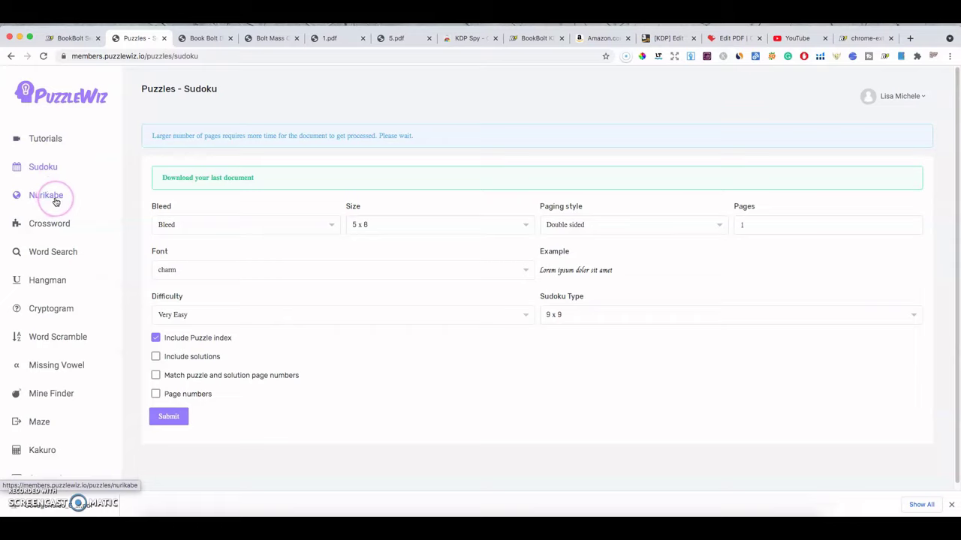
scroll(71, 202, "down", 1)
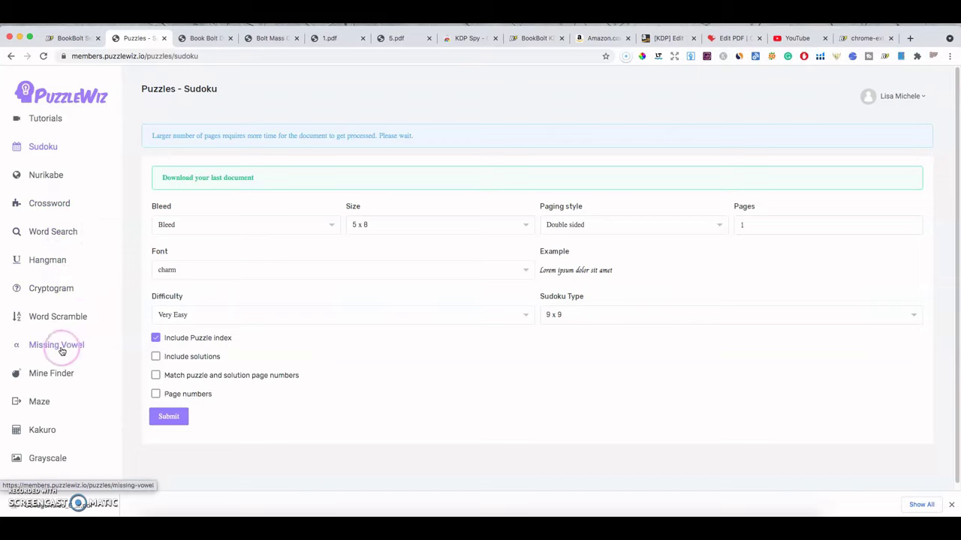
scroll(63, 344, "down", 3)
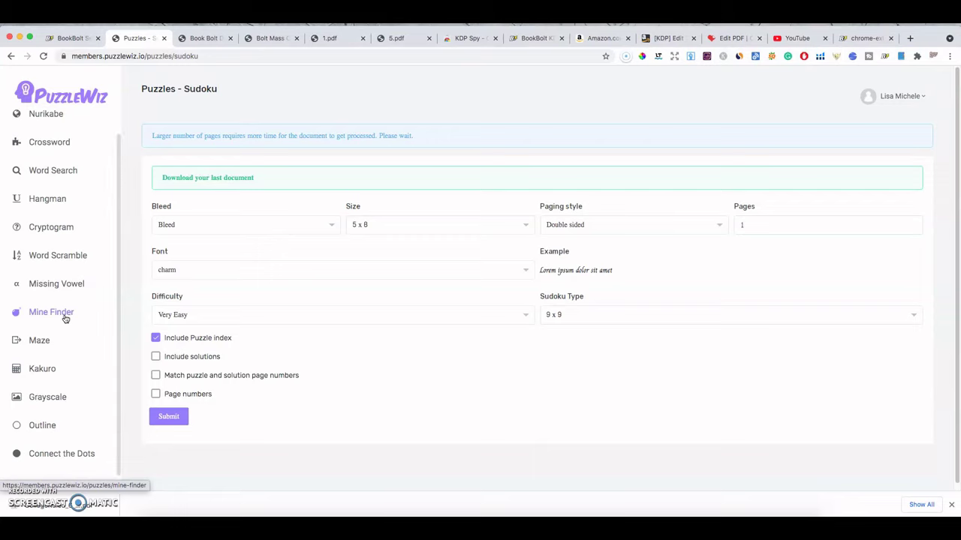
scroll(60, 321, "up", 3)
scroll(85, 285, "down", 2)
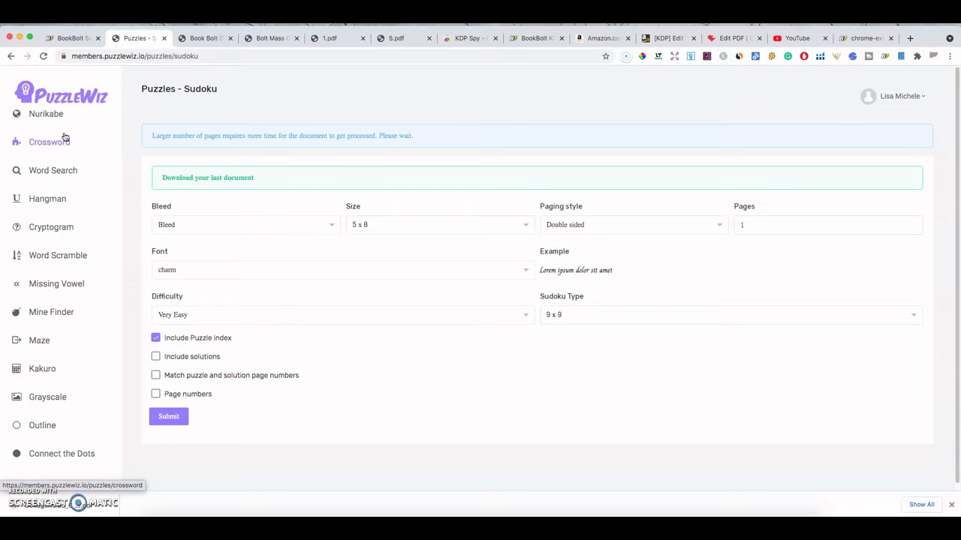
left_click(65, 137)
left_click(66, 295)
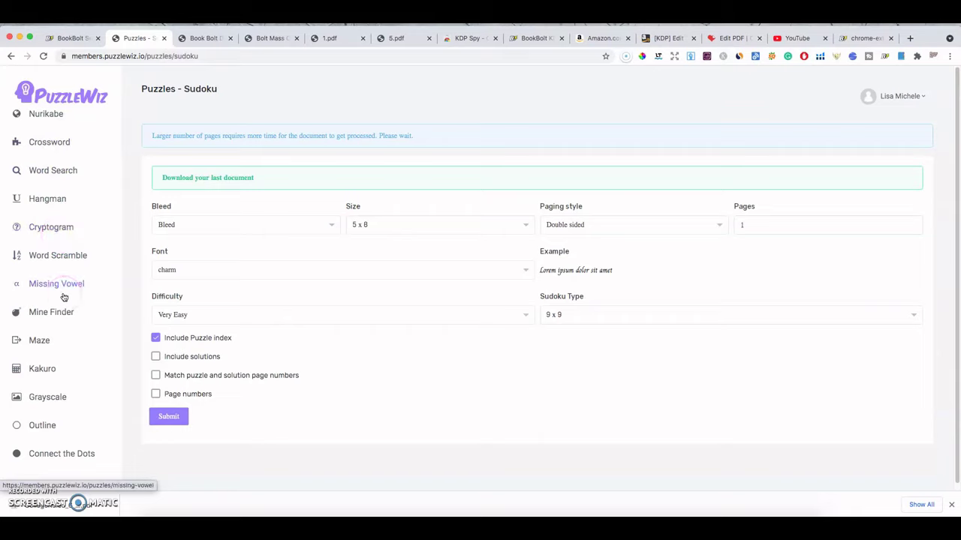
left_click(72, 184)
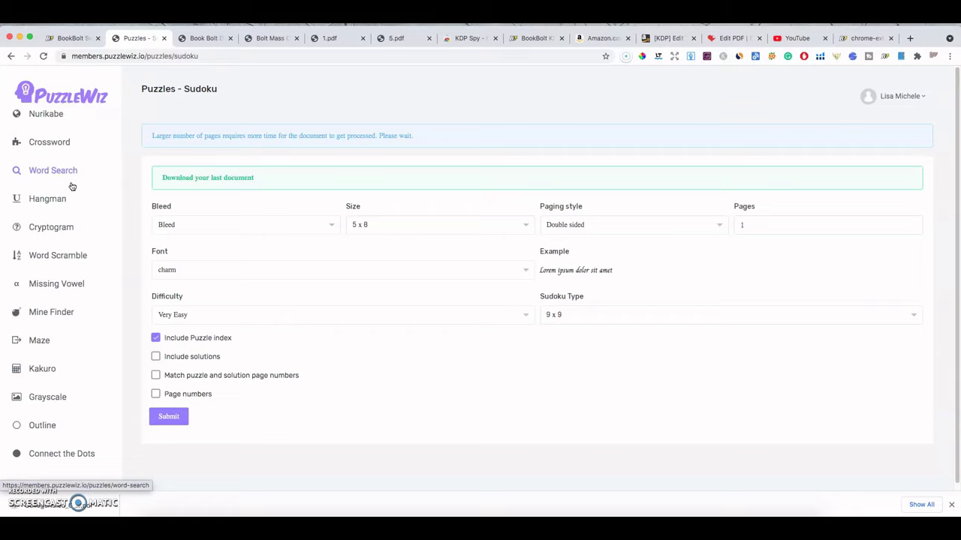
left_click(81, 199)
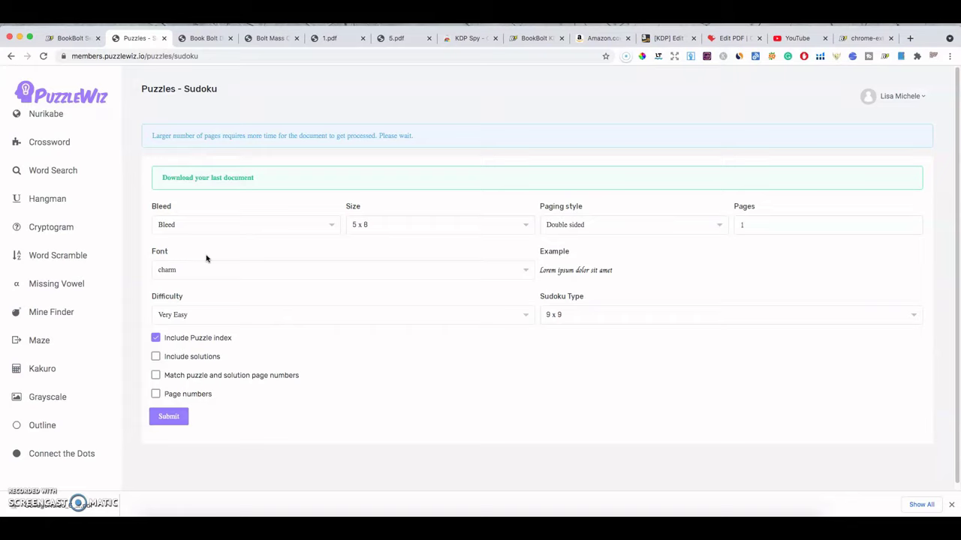
- Switch to the KDP paperback details page for the dog lovers planner
left_click(668, 39)
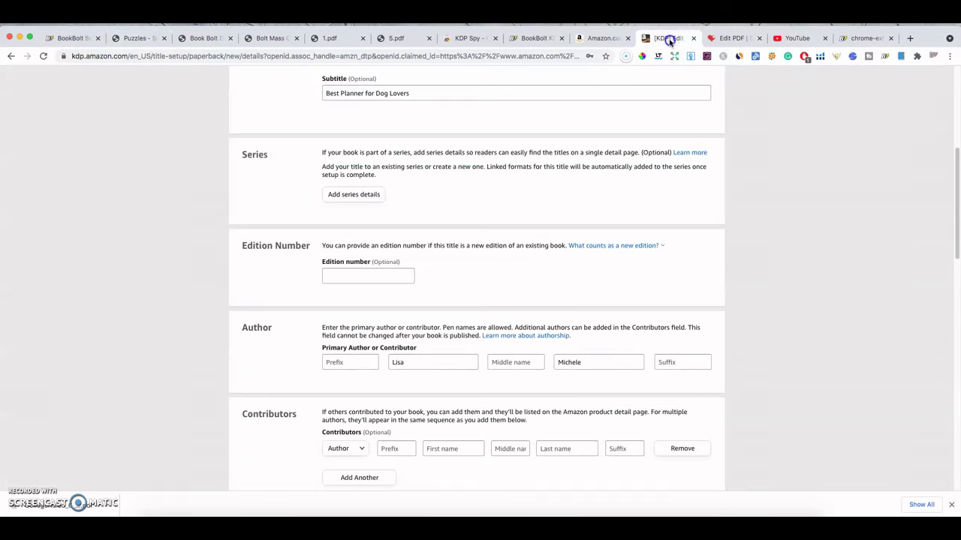